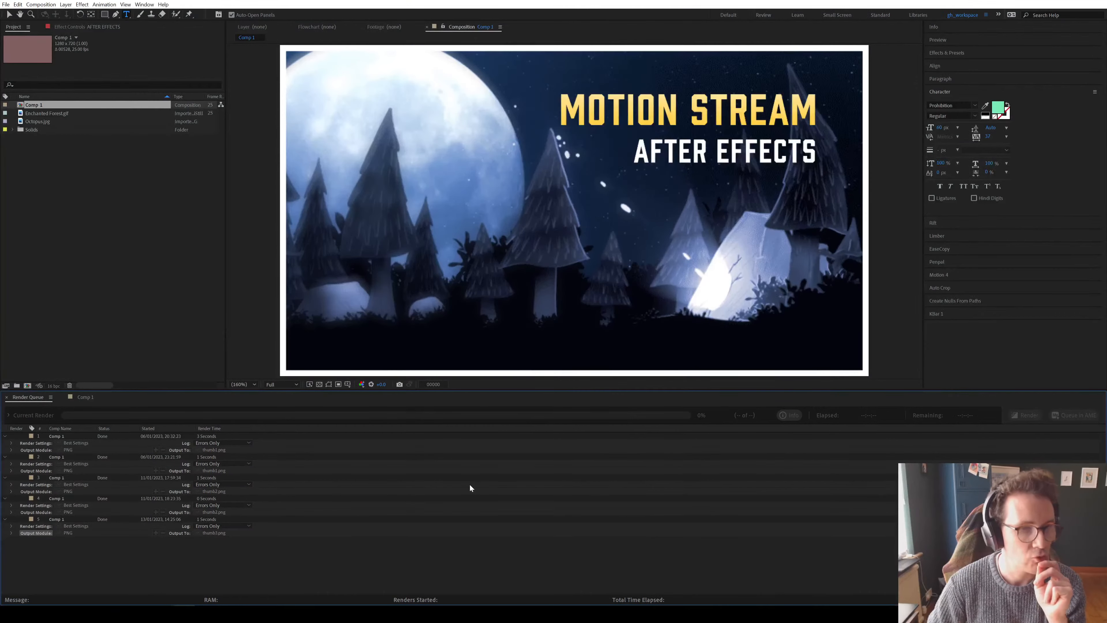
Open the recent project MC_blue_monday_v01.aep
{"action": "left_click", "coordinate": [6, 5]}
{"action": "mouse_move", "coordinate": [46, 41]}
{"action": "left_click", "coordinate": [203, 51]}
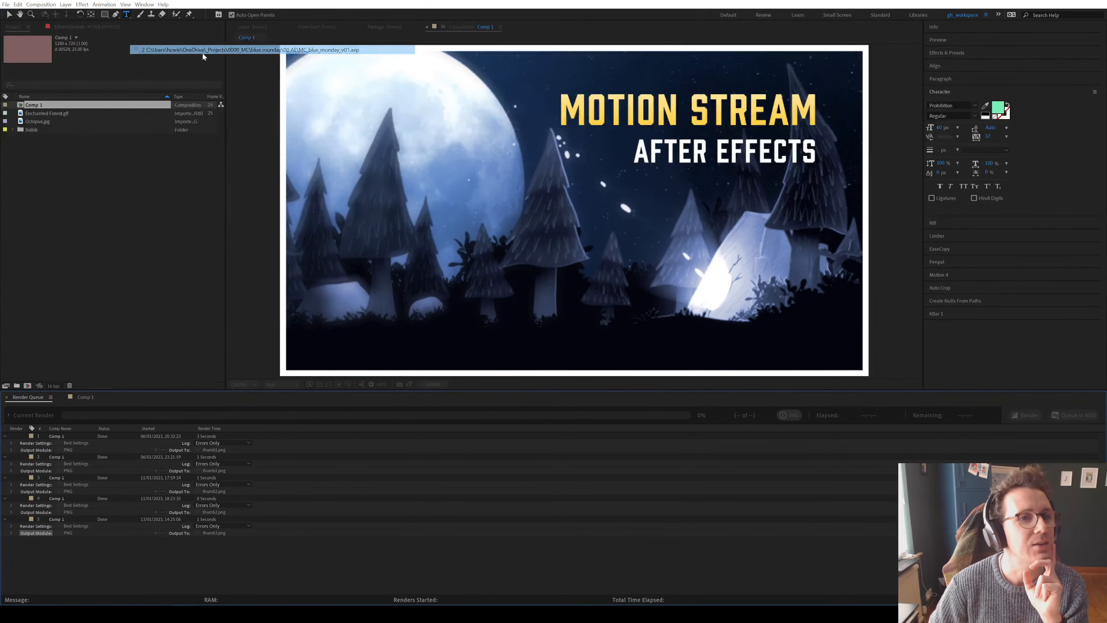
{"action": "left_click", "coordinate": [571, 314]}
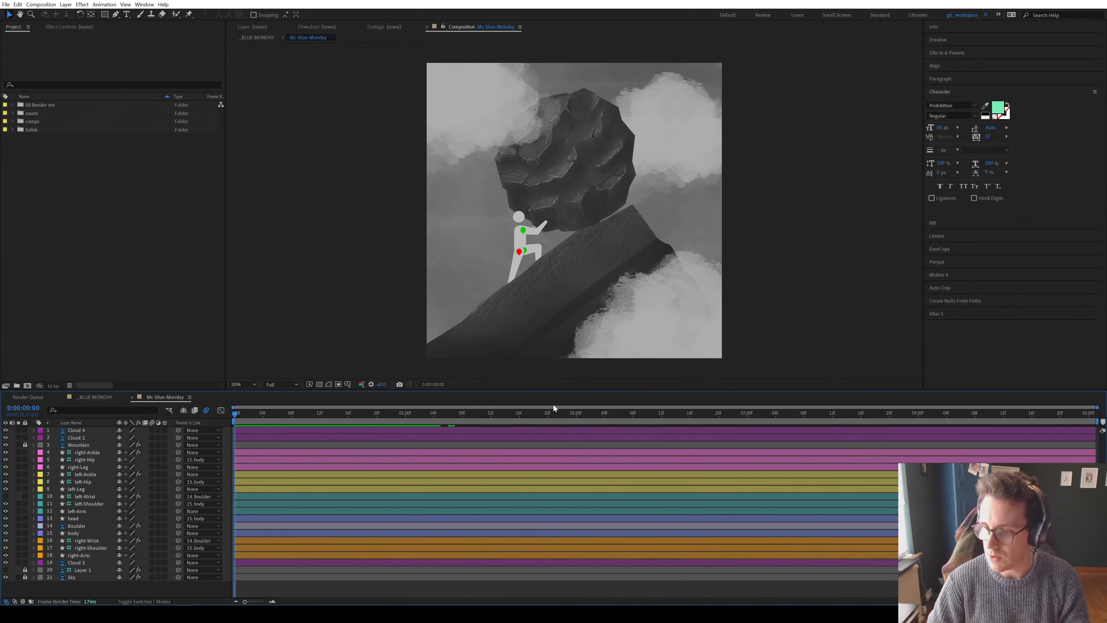
End the work area at 0:00:01:23 and preview the boulder-pushing animation
{"action": "left_click_drag", "start_coordinate": [412, 415], "coordinate": [566, 420]}
{"action": "key", "text": "n"}
{"action": "key", "text": "space"}
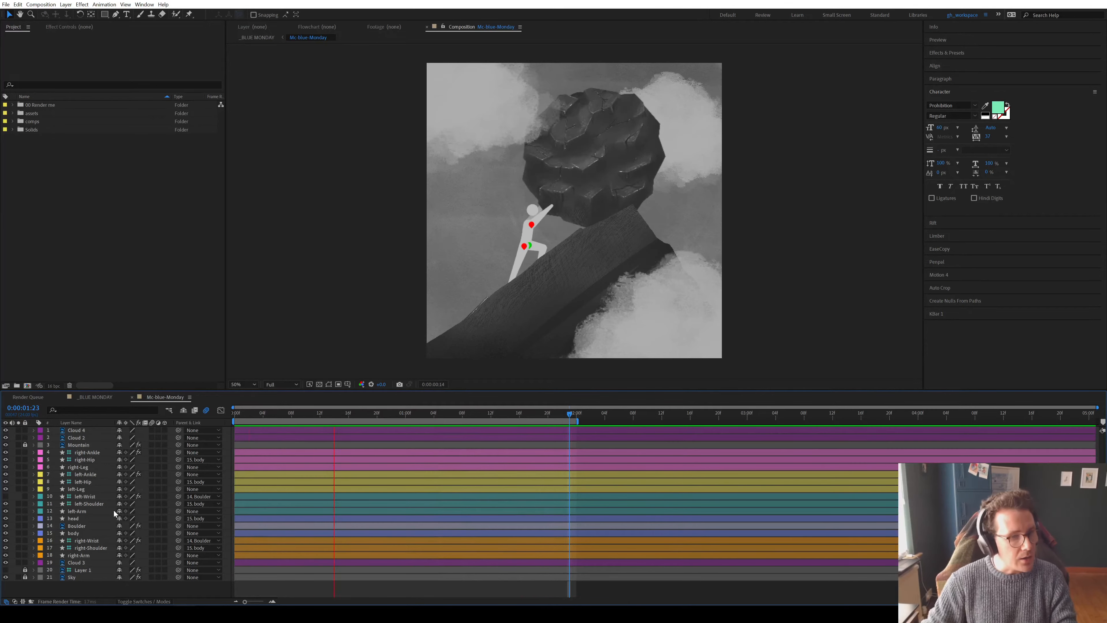
{"action": "key", "text": "space"}
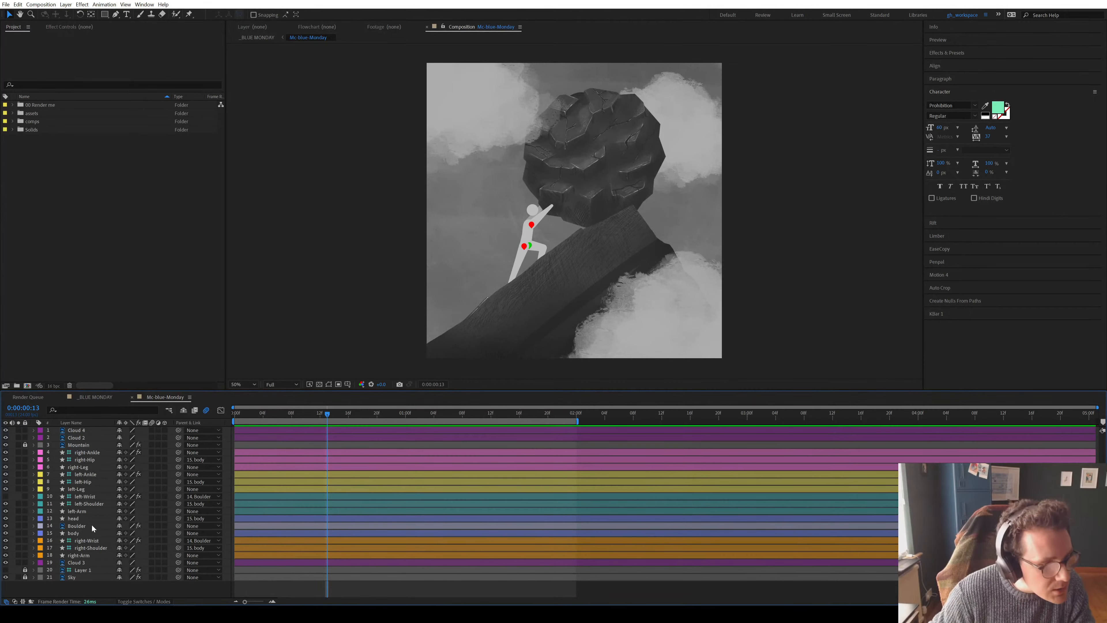
Solo the layers from right-Ankle through body to view the figure and boulder without the background
{"action": "left_click", "coordinate": [85, 531]}
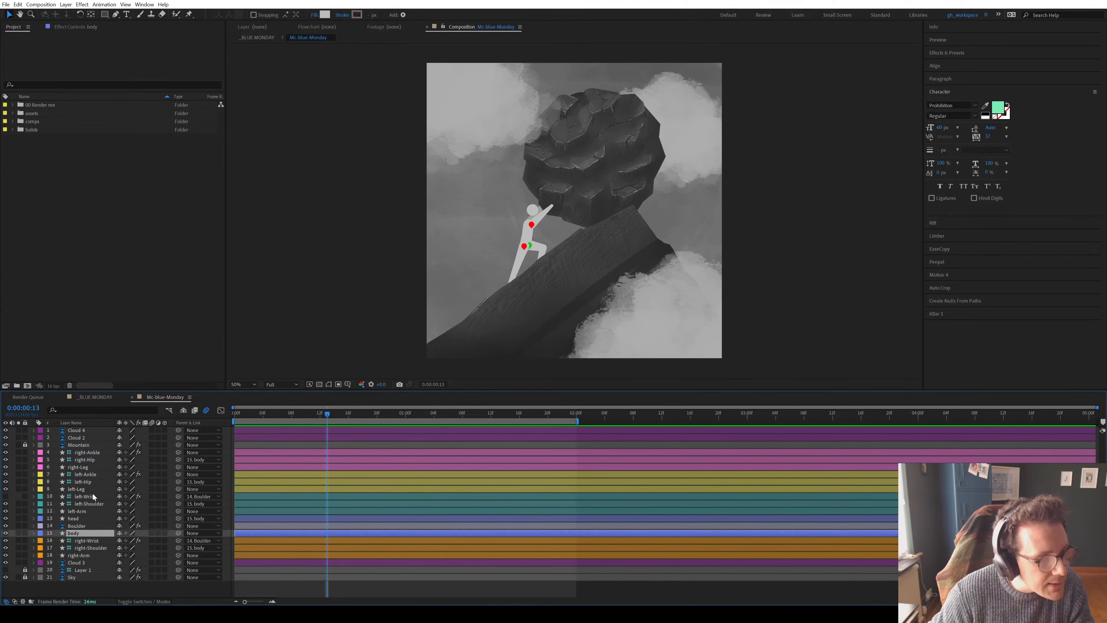
{"action": "left_click", "coordinate": [87, 454], "text": "shift"}
{"action": "left_click", "coordinate": [18, 453]}
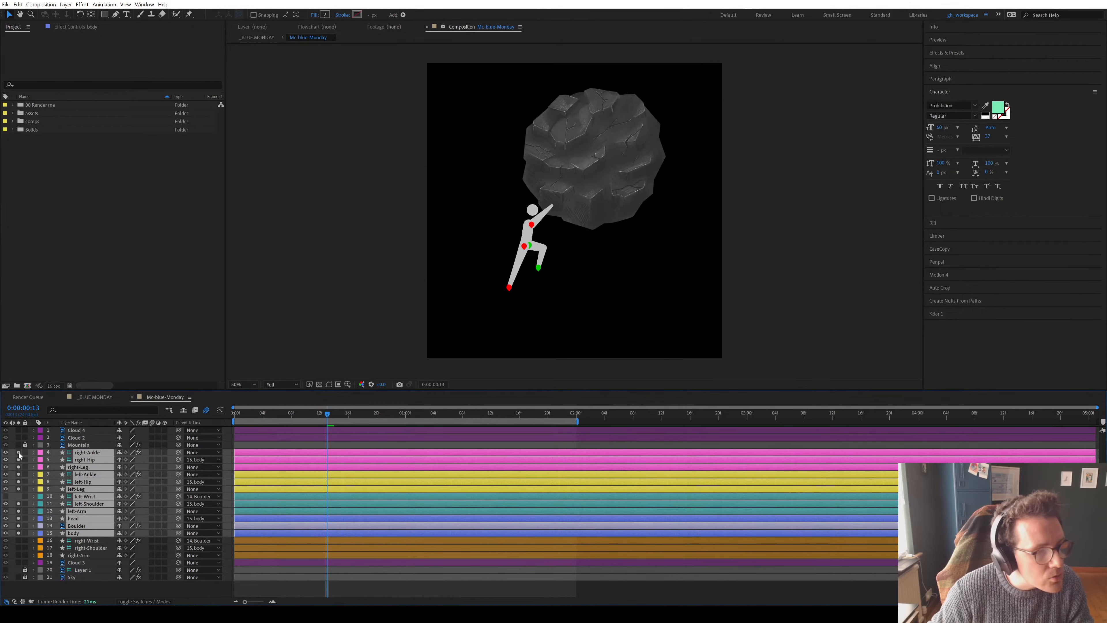
{"action": "left_click", "coordinate": [78, 554]}
{"action": "left_click", "coordinate": [87, 542], "text": "shift"}
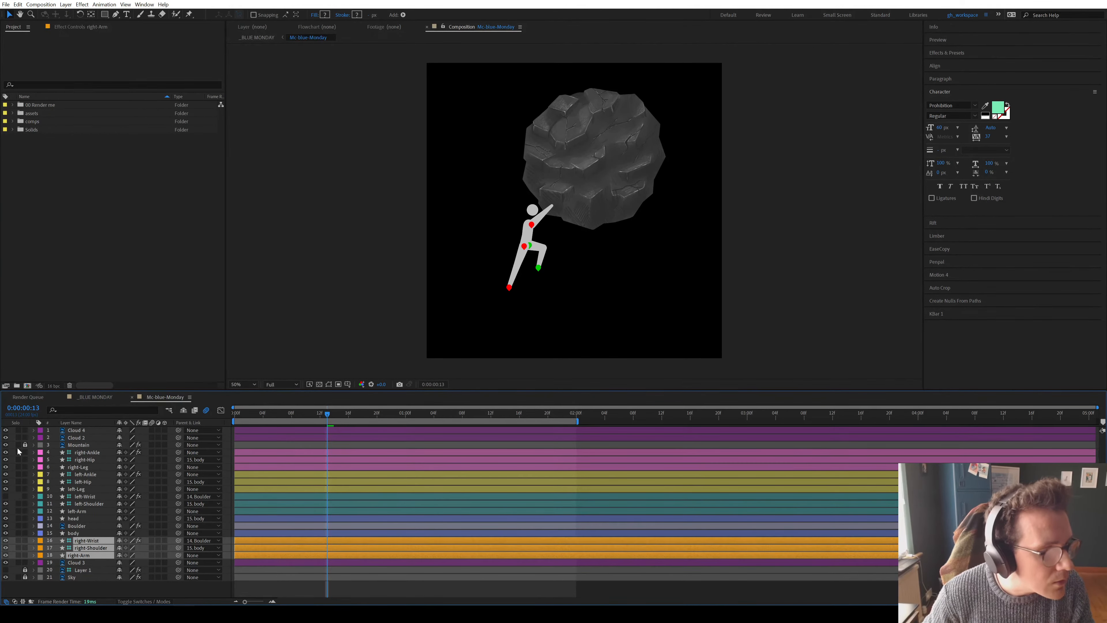
Reveal the keyframes of the body, head, Boulder, left-Shoulder, right-Shoulder, left-Ankle and right-Ankle layers
{"action": "scroll", "coordinate": [591, 185], "scroll_direction": "up", "scroll_amount": 1}
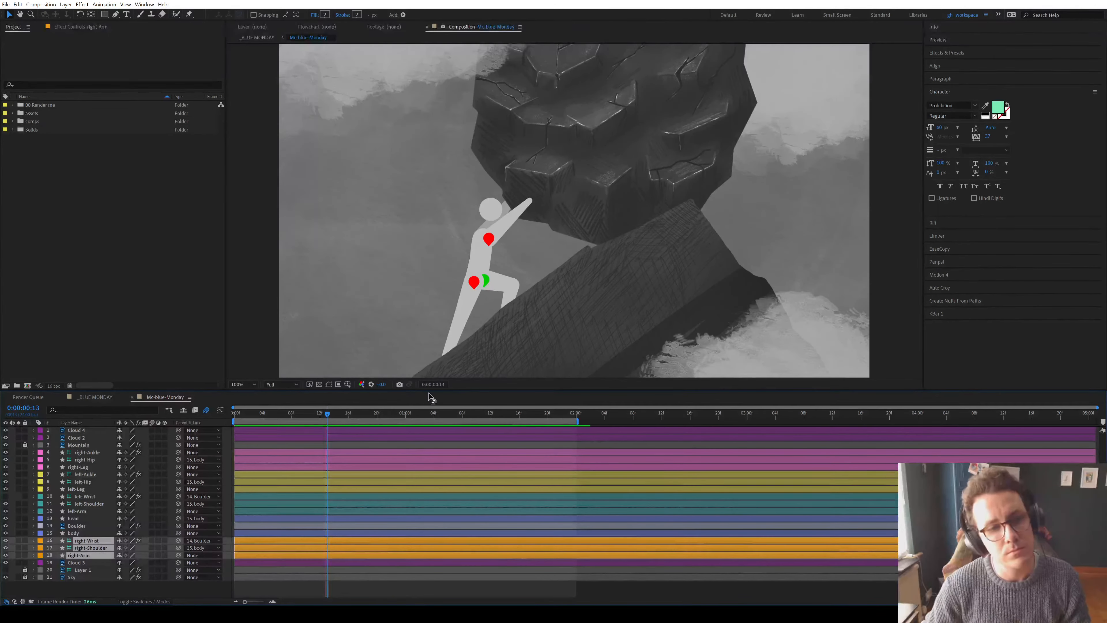
{"action": "left_click_drag", "start_coordinate": [312, 414], "coordinate": [341, 421]}
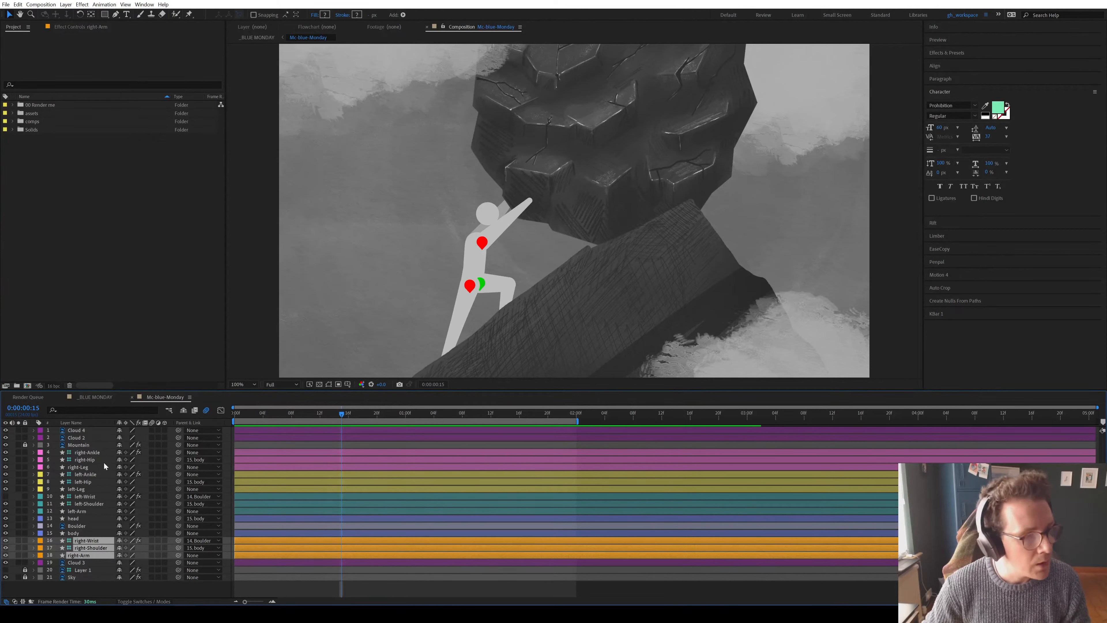
{"action": "left_click", "coordinate": [86, 533]}
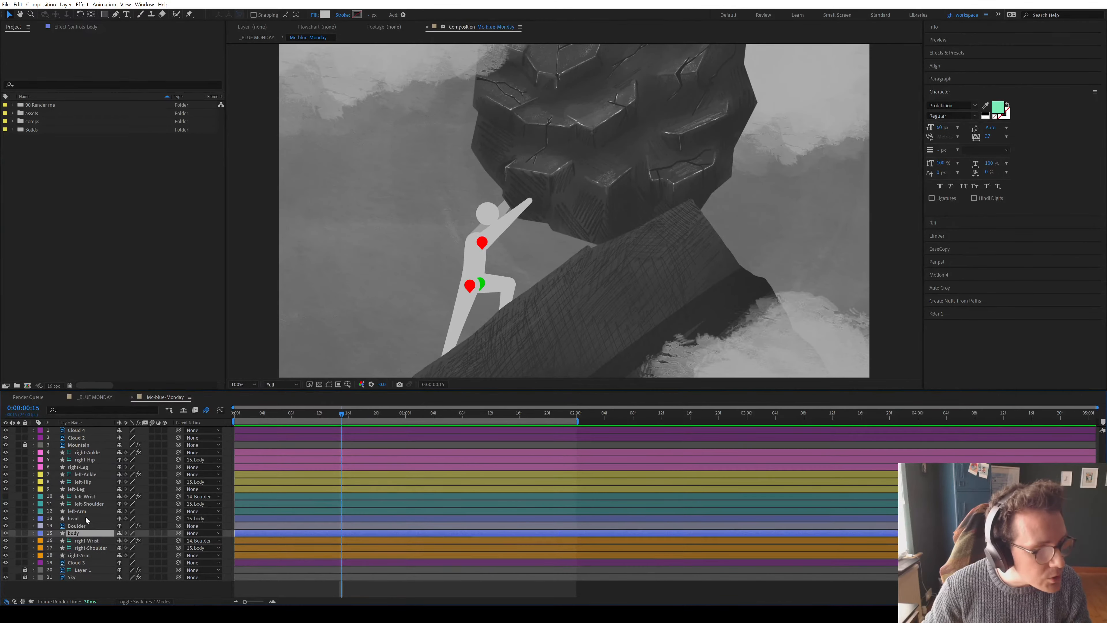
{"action": "left_click", "coordinate": [82, 519], "text": "ctrl"}
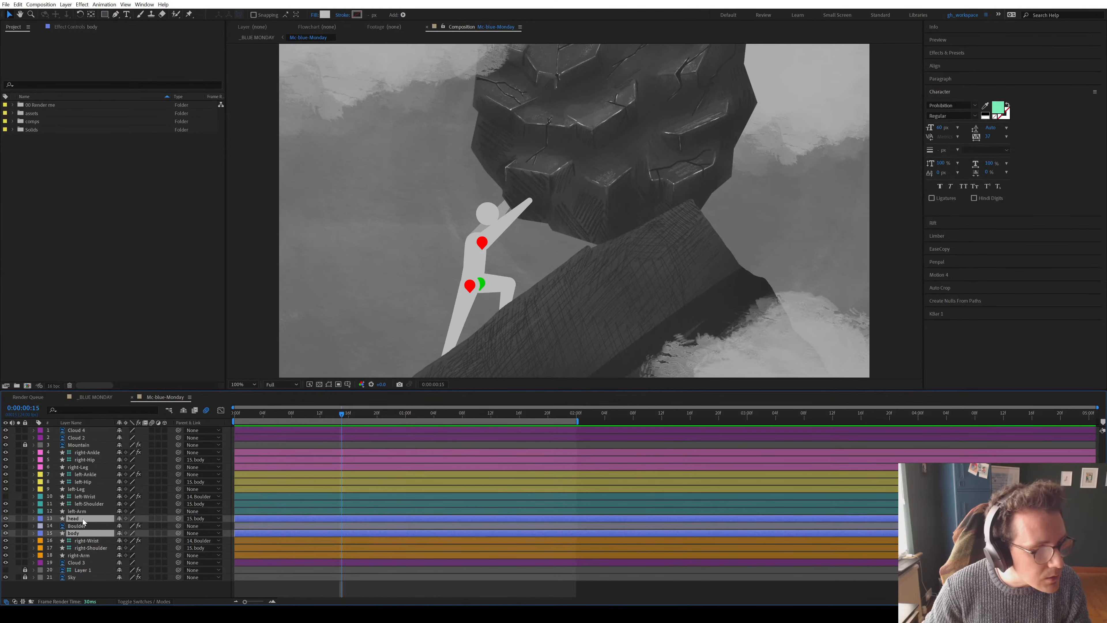
{"action": "left_click", "coordinate": [86, 527], "text": "ctrl"}
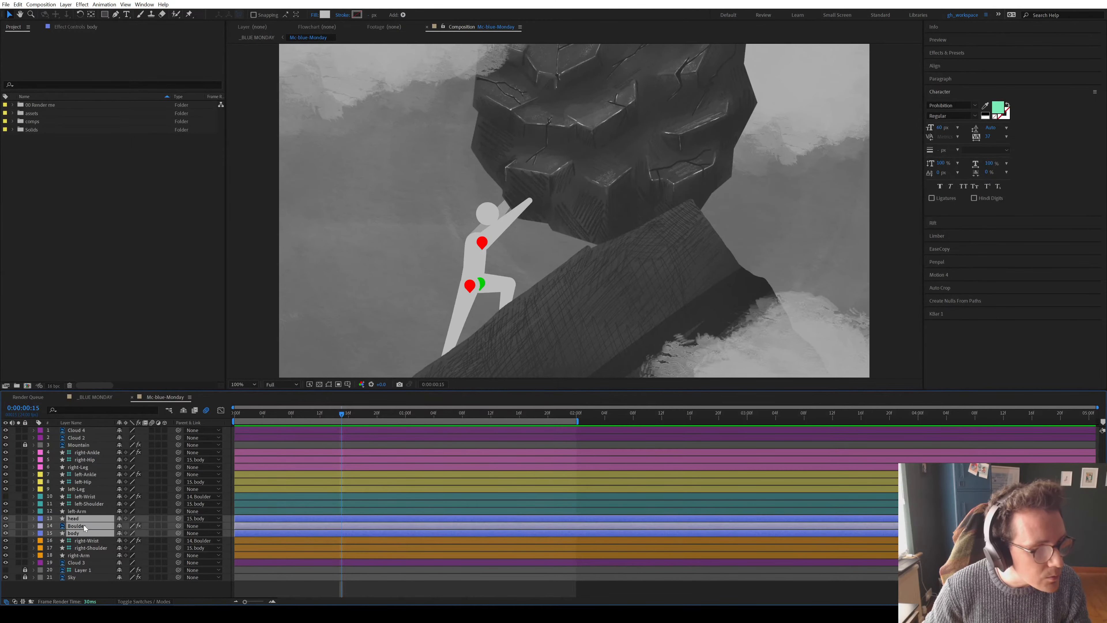
{"action": "left_click", "coordinate": [95, 548], "text": "ctrl"}
{"action": "left_click", "coordinate": [93, 504], "text": "ctrl"}
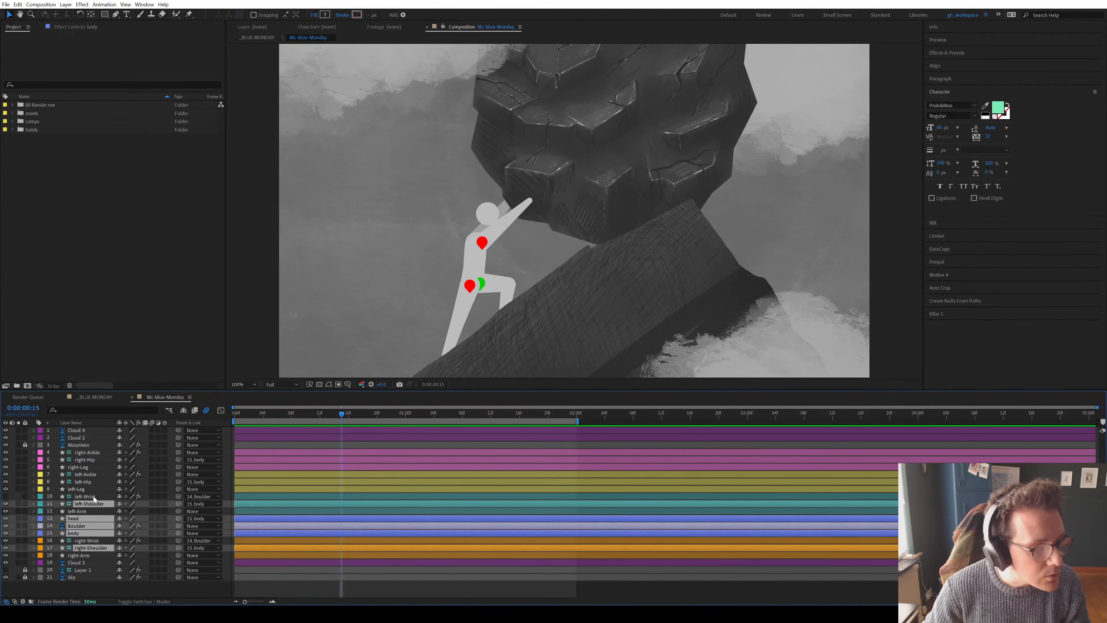
{"action": "left_click", "coordinate": [95, 498], "text": "ctrl"}
{"action": "left_click", "coordinate": [94, 499], "text": "ctrl"}
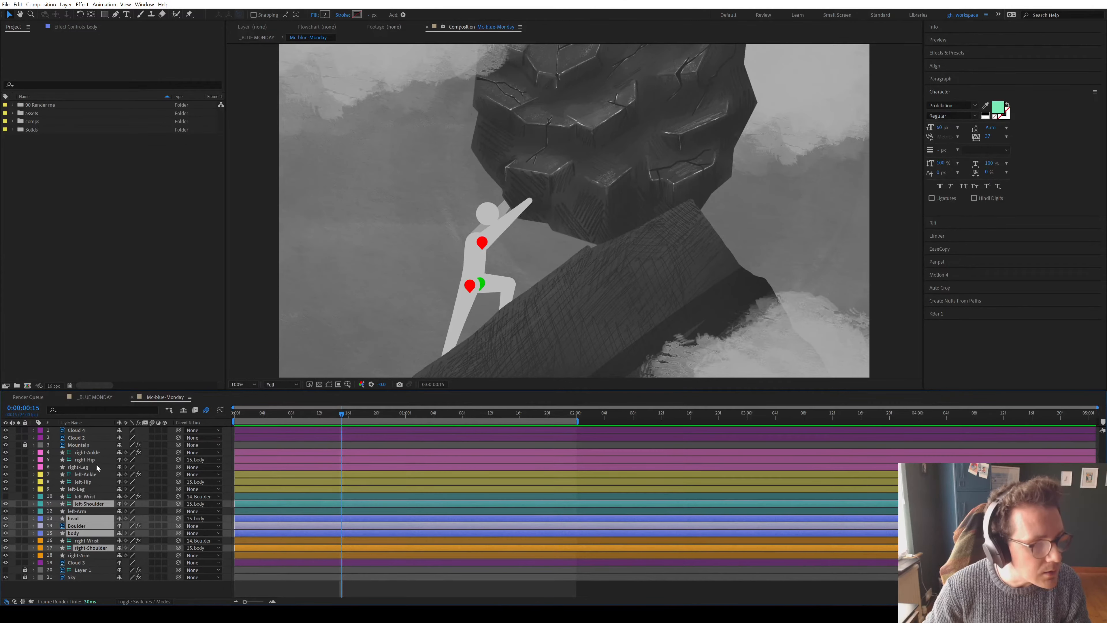
{"action": "left_click", "coordinate": [96, 474], "text": "ctrl"}
{"action": "left_click", "coordinate": [96, 454], "text": "ctrl"}
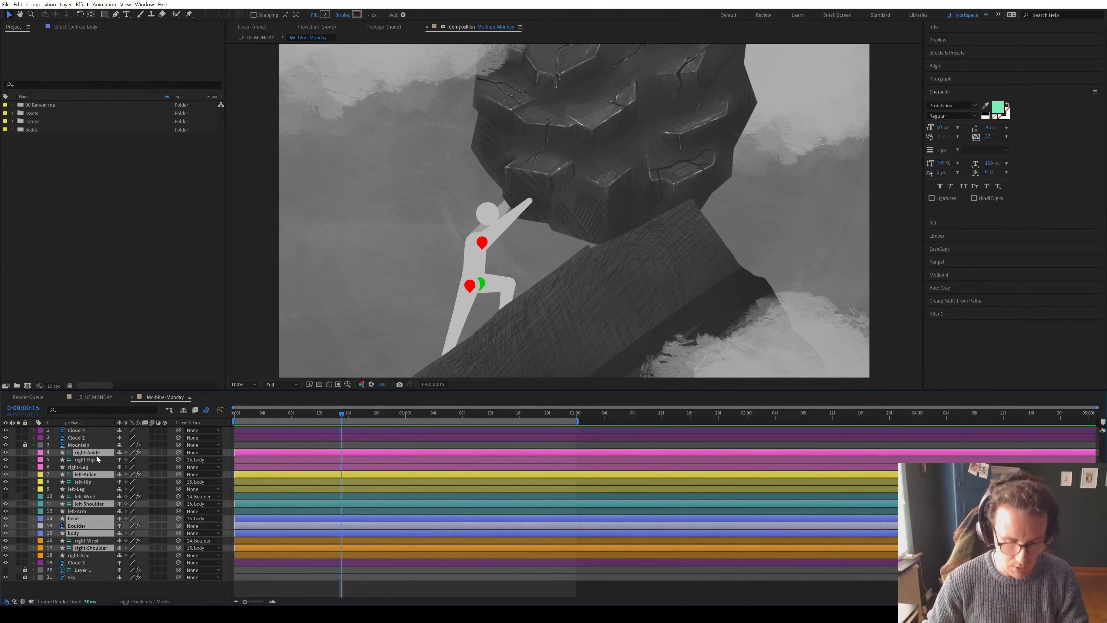
{"action": "key", "text": "u"}
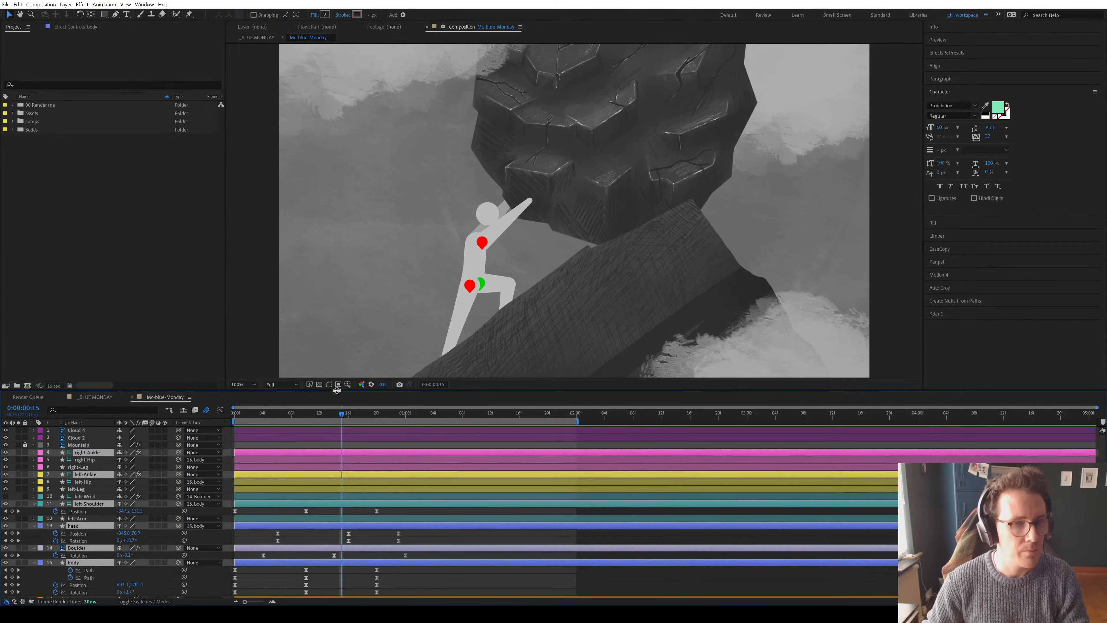
Enlarge the timeline area to fit the expanded layers while keeping the figure and boulder in view
{"action": "left_click_drag", "start_coordinate": [336, 391], "coordinate": [348, 311]}
{"action": "left_click_drag", "start_coordinate": [628, 188], "coordinate": [663, 154]}
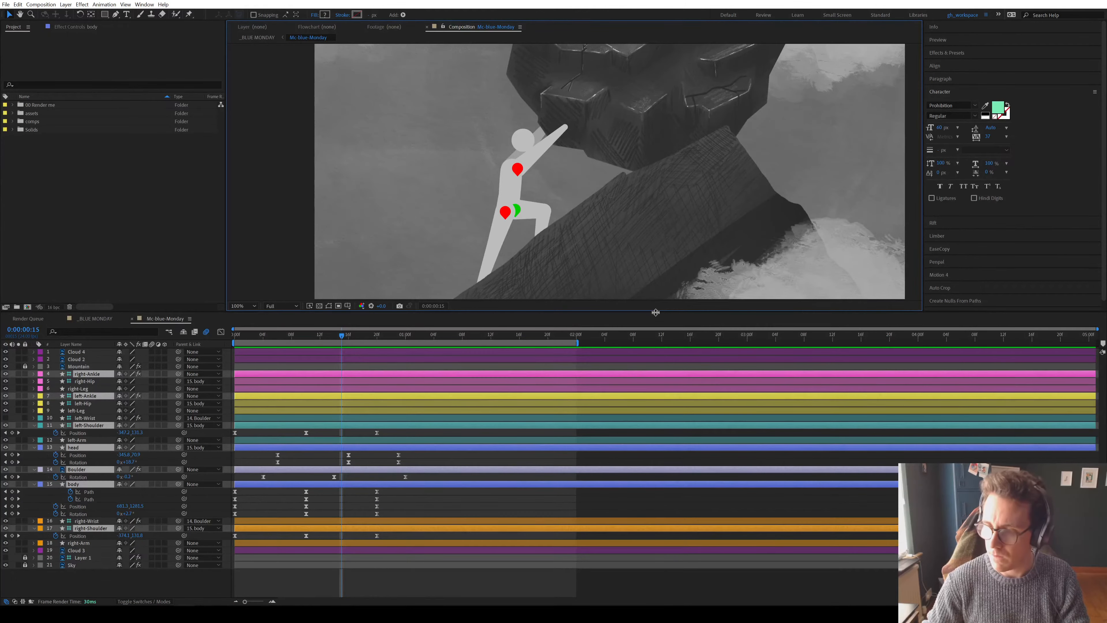
{"action": "left_click_drag", "start_coordinate": [656, 310], "coordinate": [659, 333]}
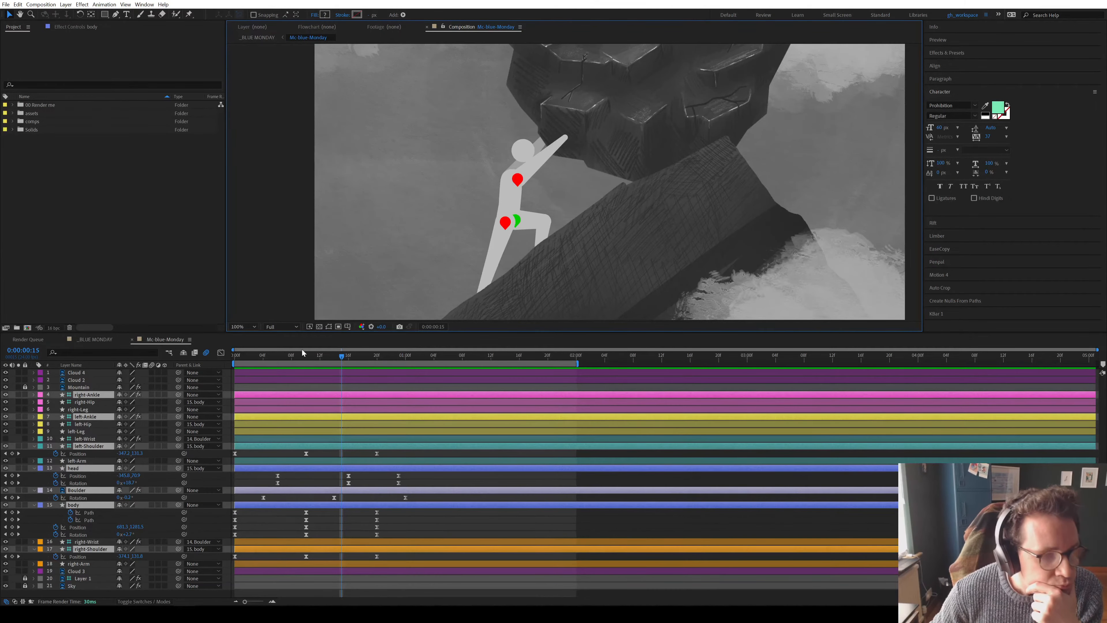
Delete the last column of keyframes on the left-Shoulder, head, Boulder, body and right-Shoulder layers
{"action": "left_click_drag", "start_coordinate": [305, 355], "coordinate": [235, 418]}
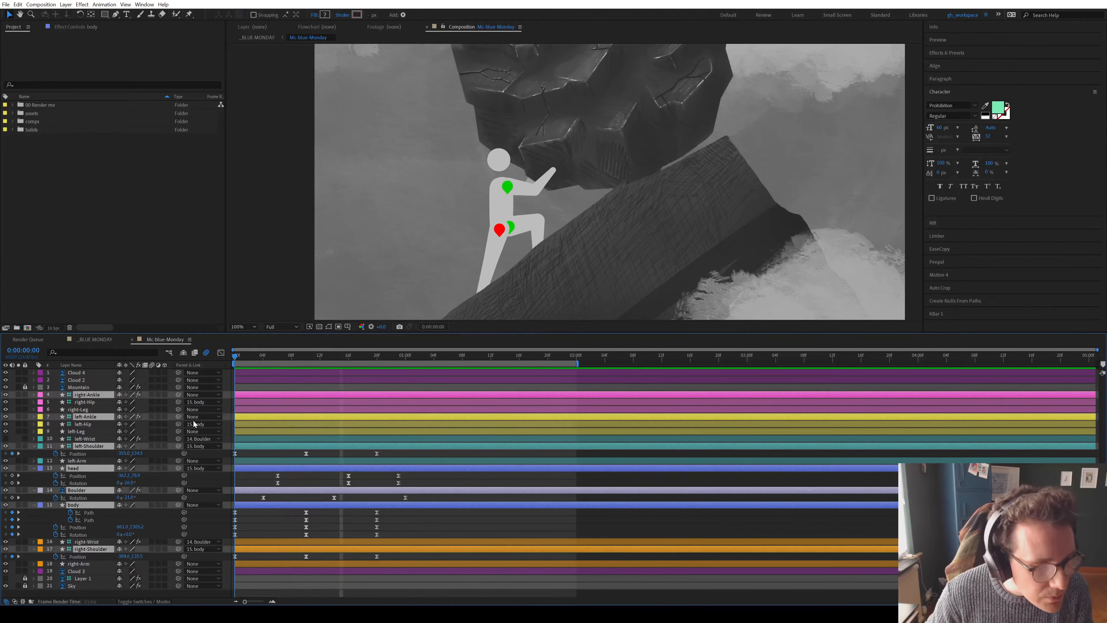
{"action": "left_click", "coordinate": [383, 497]}
{"action": "left_click_drag", "start_coordinate": [416, 558], "coordinate": [368, 446]}
{"action": "key", "text": "Delete"}
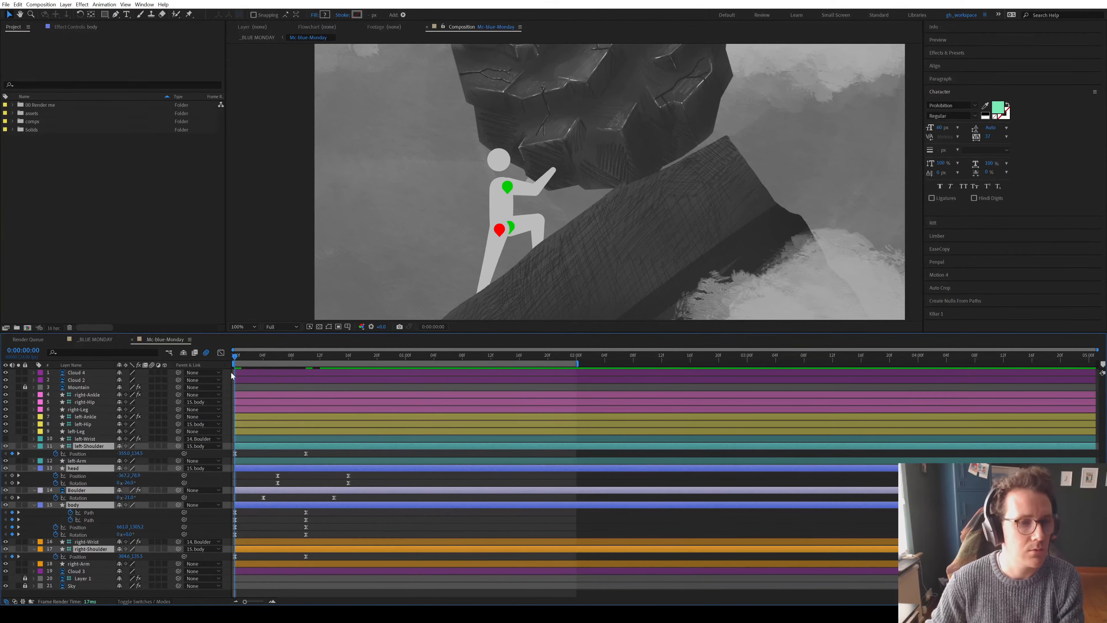
Set the Boulder layer's rotation to 2° at its second keyframe, 0:00:00:14
{"action": "left_click_drag", "start_coordinate": [246, 355], "coordinate": [333, 413]}
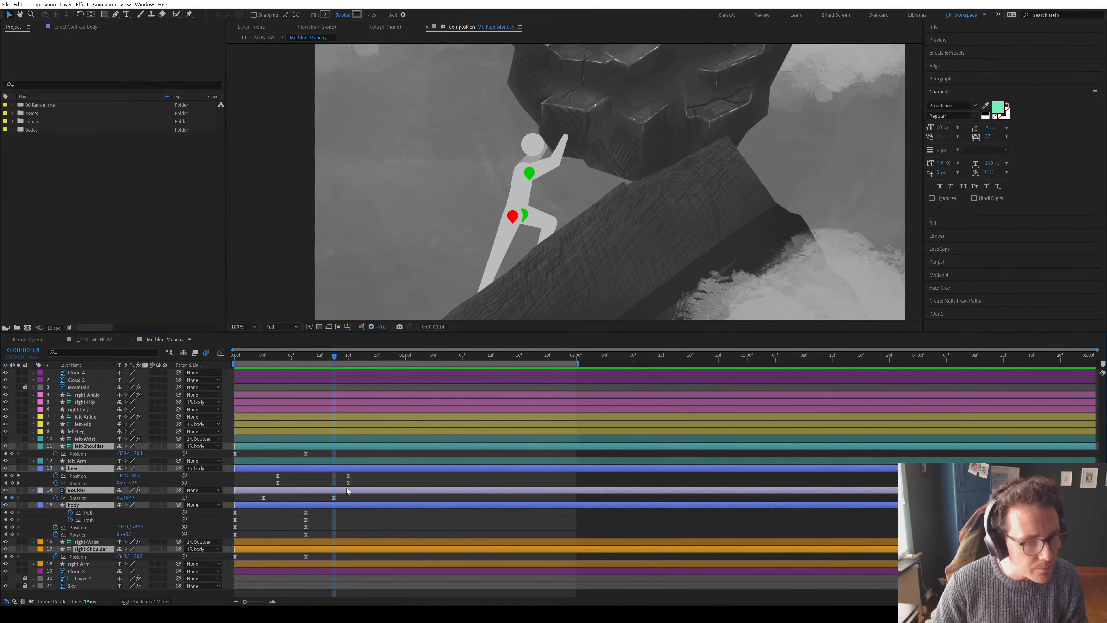
{"action": "left_click", "coordinate": [307, 498]}
{"action": "left_click_drag", "start_coordinate": [128, 498], "coordinate": [141, 502]}
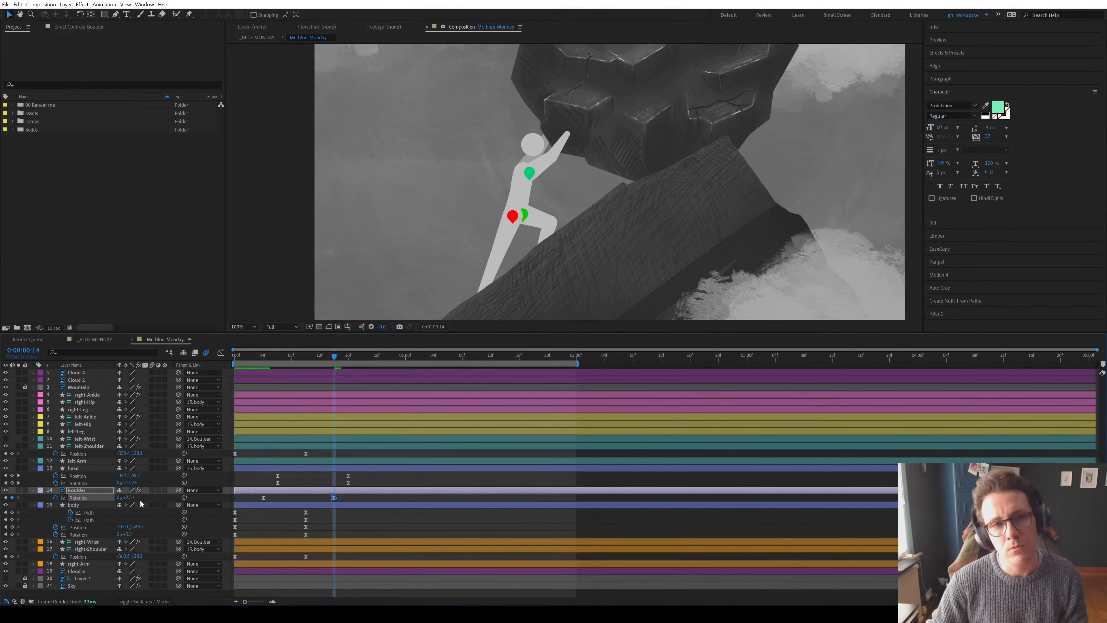
{"action": "left_click", "coordinate": [130, 498]}
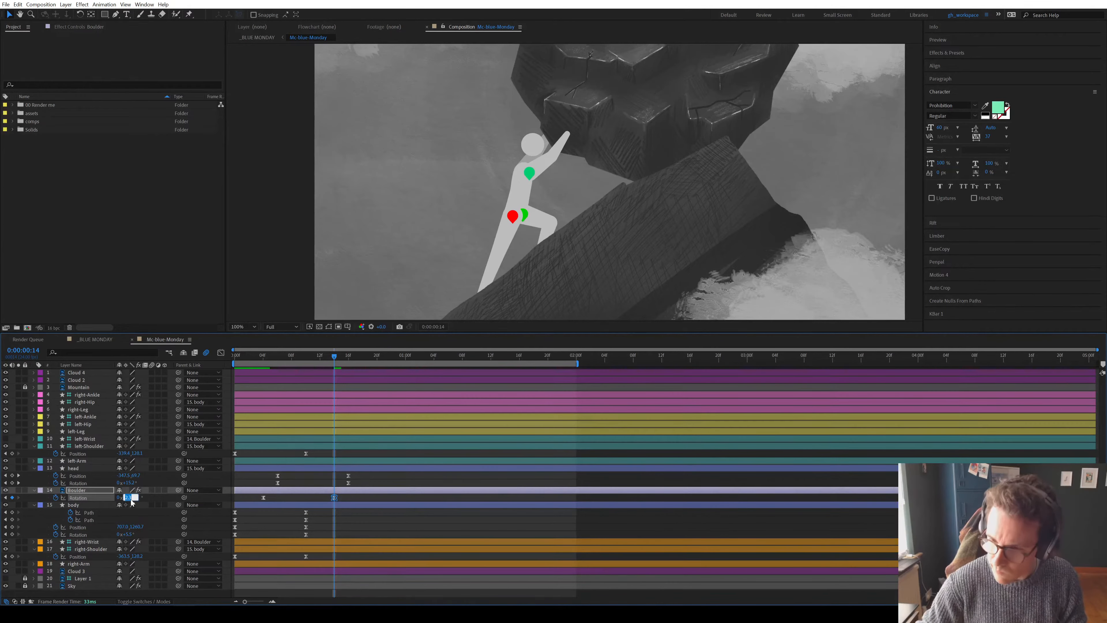
{"action": "type", "text": "2"}
{"action": "key", "text": "Return"}
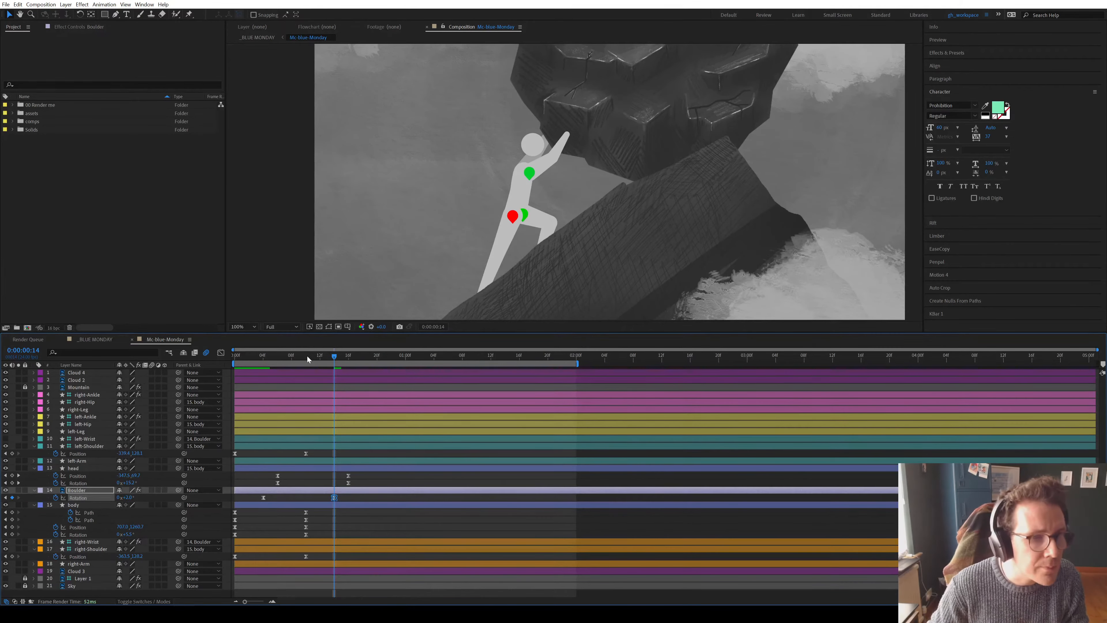
Preview the push, and rotate the boulder slightly further clockwise at its 0:00:00:14 keyframe
{"action": "mouse_move", "coordinate": [304, 356]}
{"action": "left_mouse_down"}
{"action": "mouse_move", "coordinate": [250, 362]}
{"action": "mouse_move", "coordinate": [291, 372]}
{"action": "left_mouse_up"}
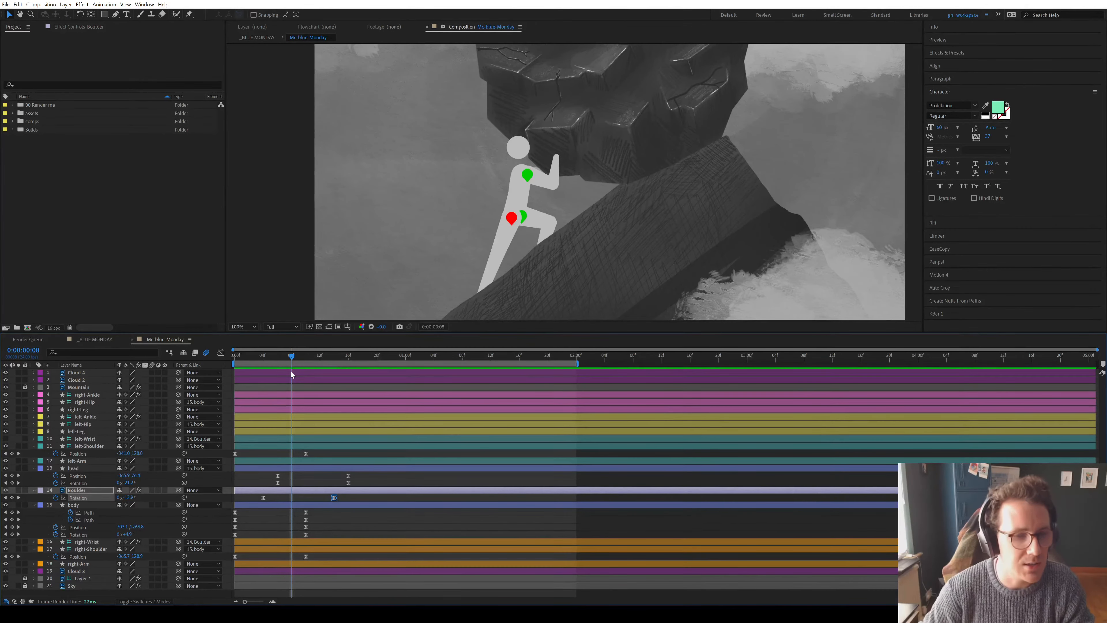
{"action": "left_click", "coordinate": [390, 521]}
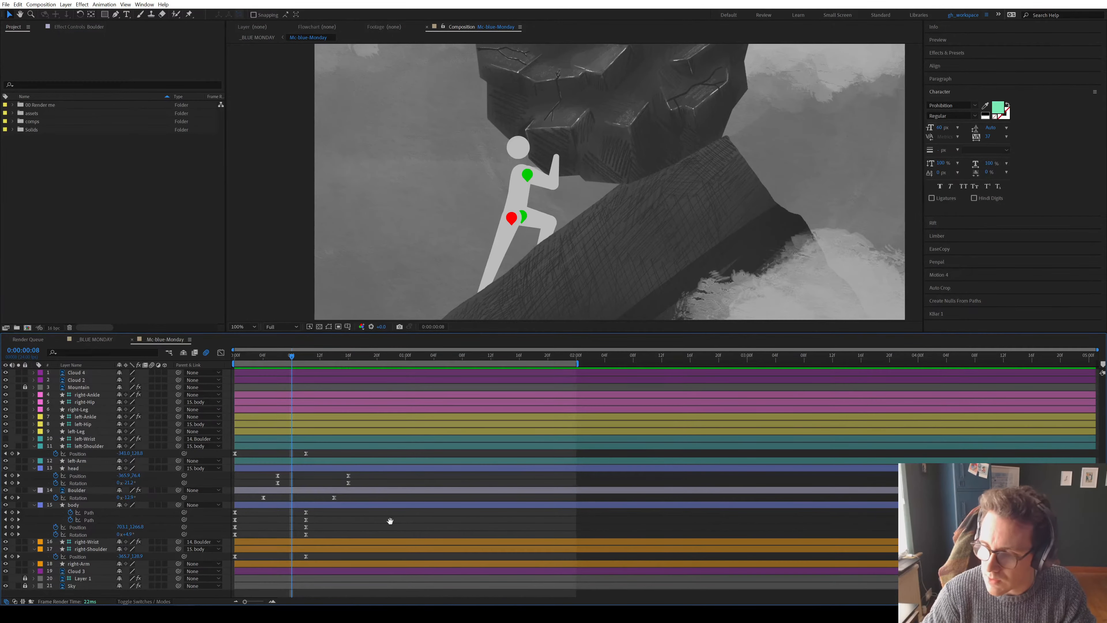
{"action": "key", "text": "space"}
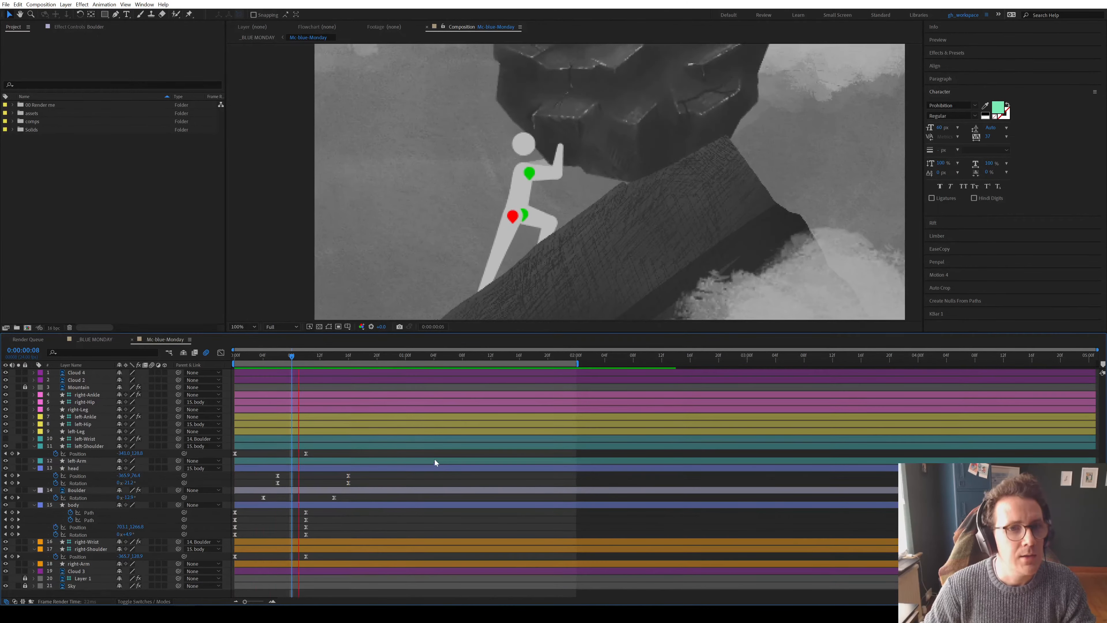
{"action": "left_click", "coordinate": [333, 357]}
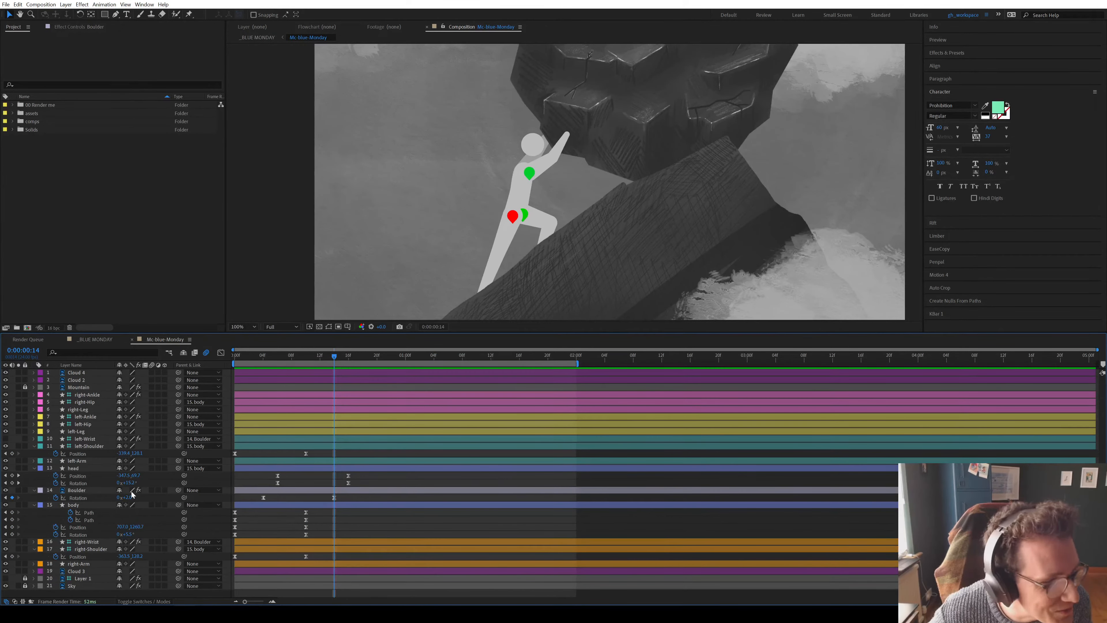
{"action": "left_click_drag", "start_coordinate": [130, 497], "coordinate": [140, 497]}
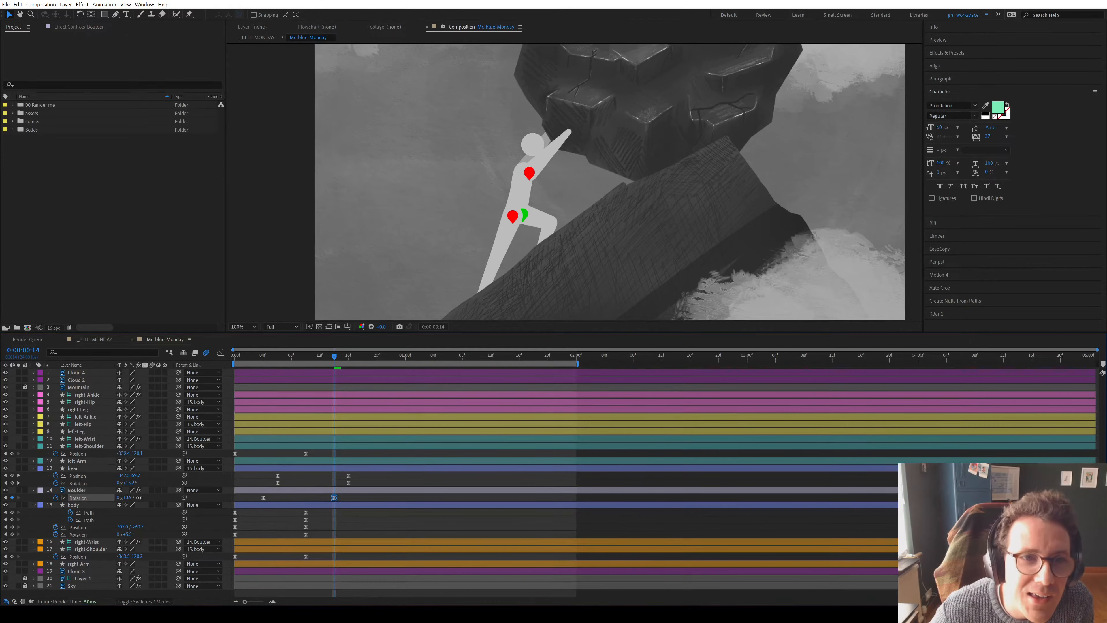
Play back the push and inspect up close how the hand meets the boulder around 0:00:00:15
{"action": "scroll", "coordinate": [541, 183], "scroll_direction": "down", "scroll_amount": 2}
{"action": "key", "text": "space"}
{"action": "left_click_drag", "start_coordinate": [297, 357], "coordinate": [343, 372]}
{"action": "scroll", "coordinate": [523, 223], "scroll_direction": "up", "scroll_amount": 2}
{"action": "left_click_drag", "start_coordinate": [807, 186], "coordinate": [731, 250]}
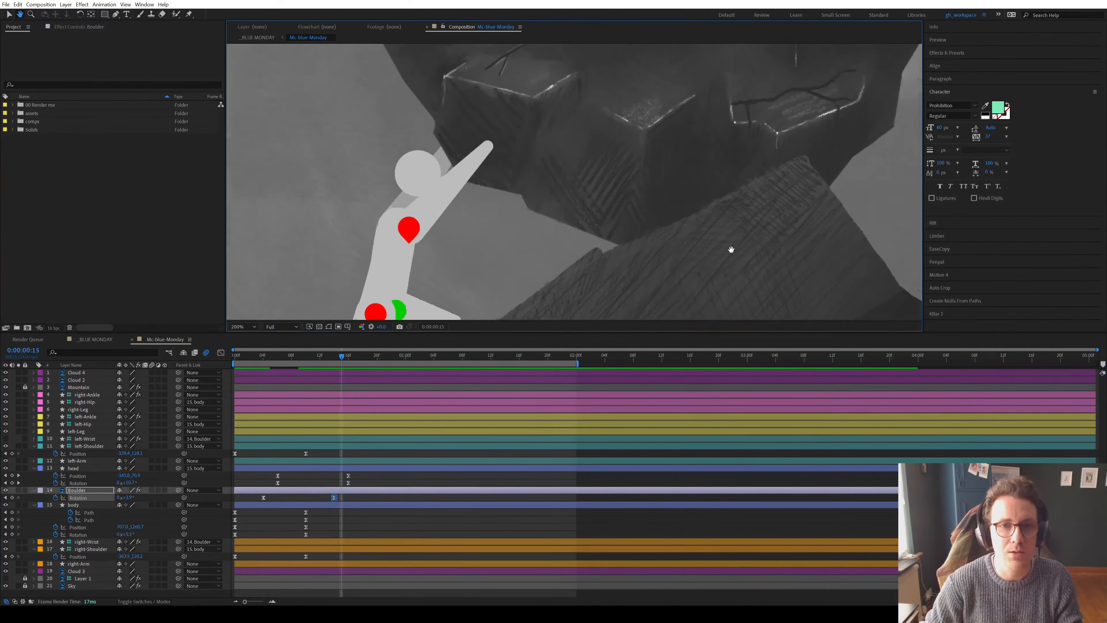
{"action": "left_click", "coordinate": [391, 484]}
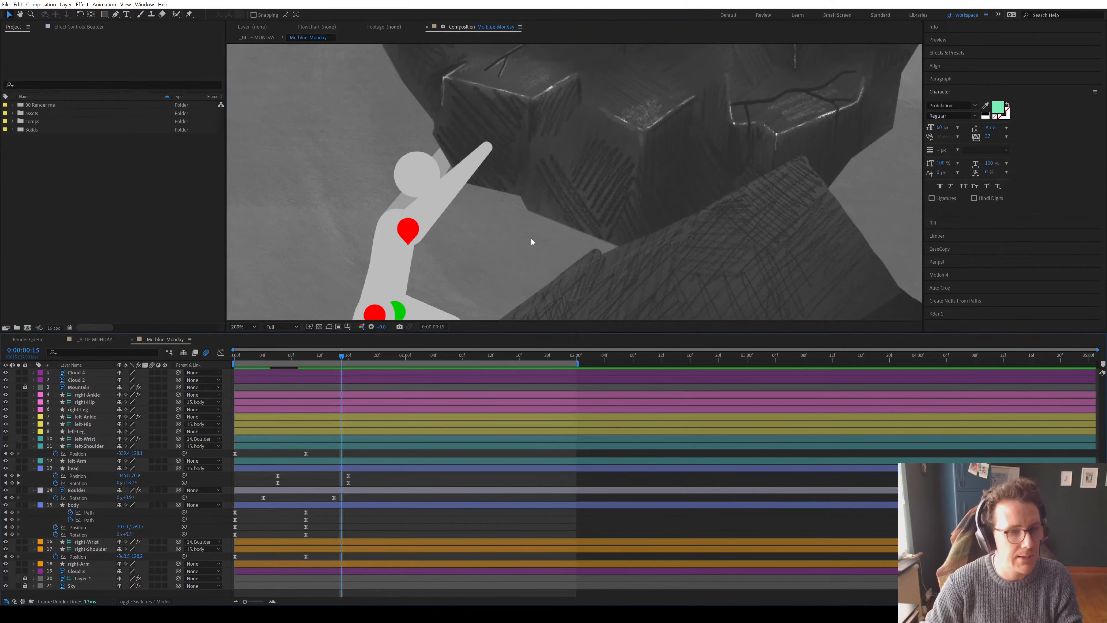
{"action": "scroll", "coordinate": [532, 241], "scroll_direction": "down", "scroll_amount": 2}
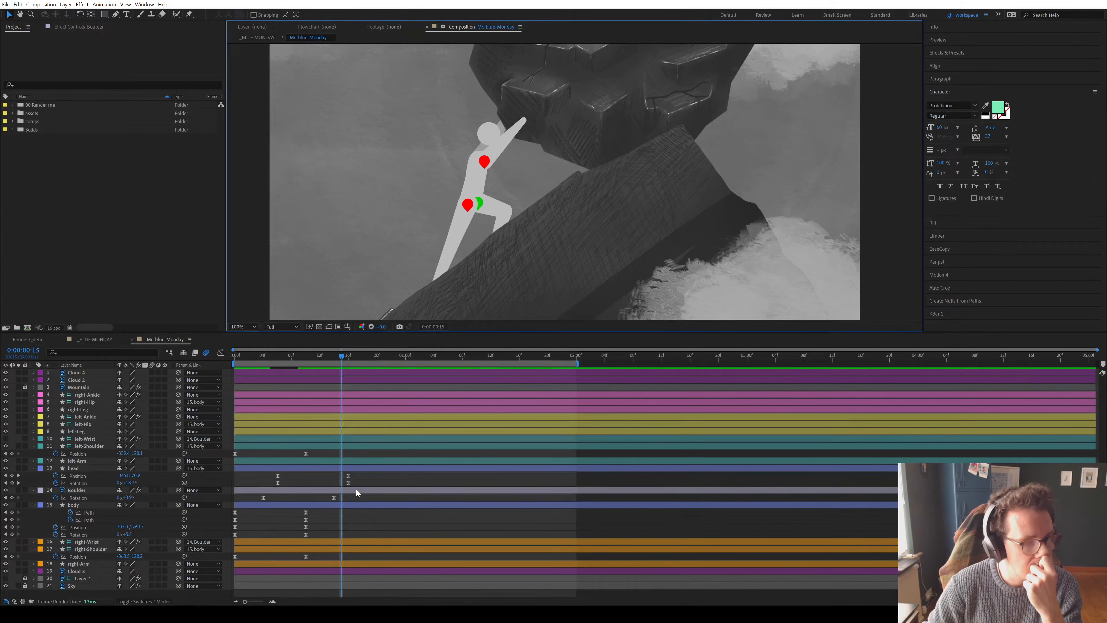
Add a null object to the composition and name it "Master Movement"
{"action": "key", "text": "ctrl+alt+shift+y"}
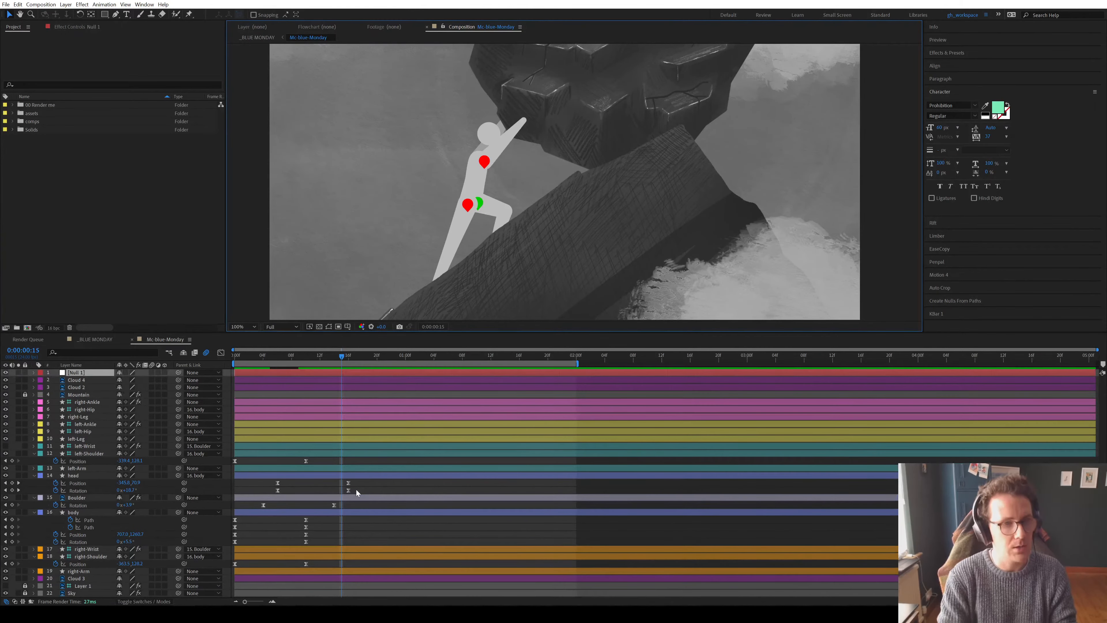
{"action": "key", "text": "ctrl+shift+y"}
{"action": "type", "text": "Master Movement"}
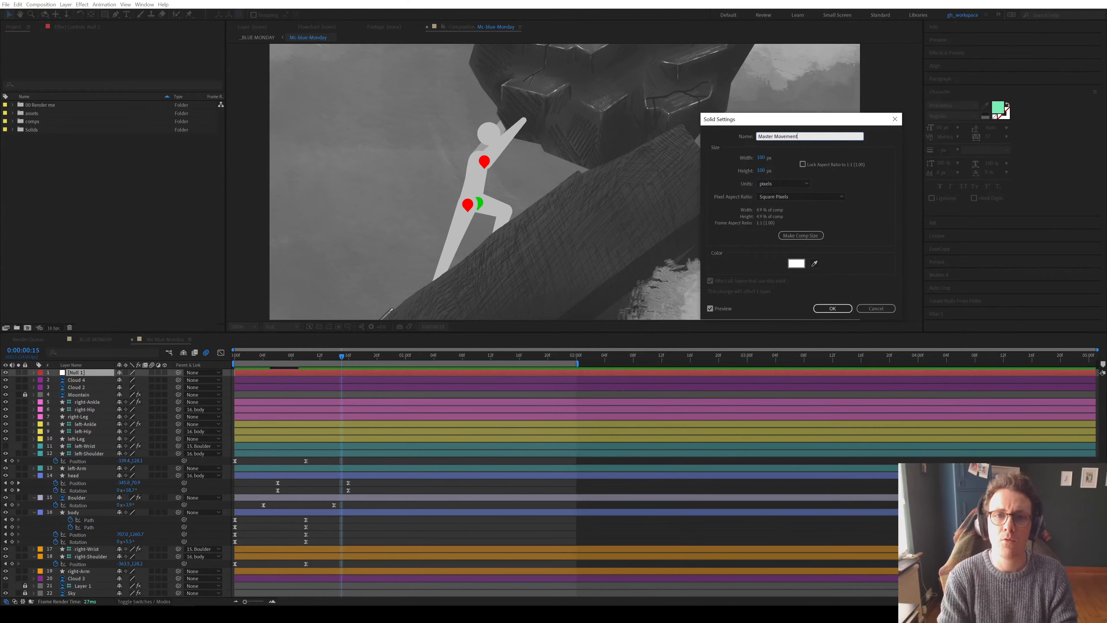
{"action": "key", "text": "Return"}
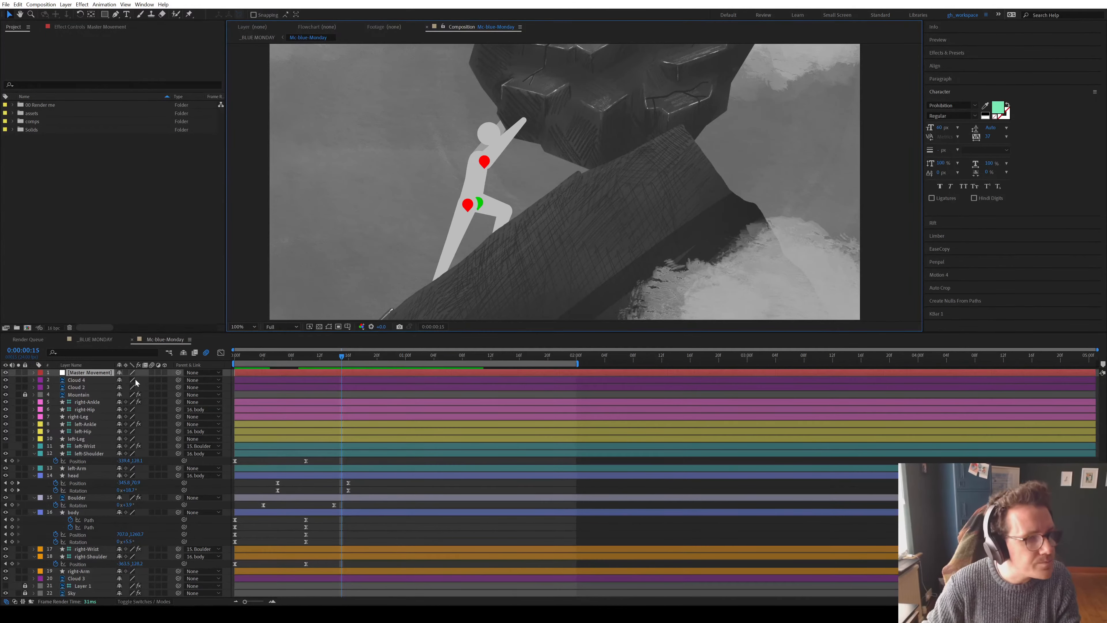
Move the Master Movement null in the layer stack to directly below Mountain and above right-Ankle
{"action": "mouse_move", "coordinate": [112, 377]}
{"action": "left_mouse_down"}
{"action": "mouse_move", "coordinate": [110, 445]}
{"action": "mouse_move", "coordinate": [101, 396]}
{"action": "left_mouse_up"}
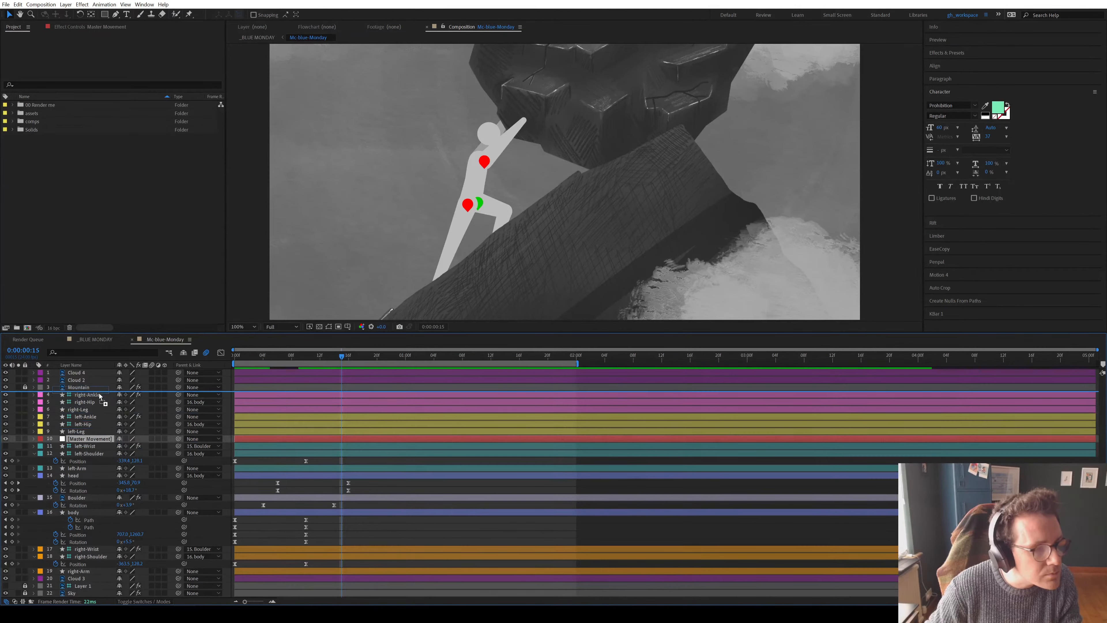
{"action": "left_click", "coordinate": [102, 402]}
{"action": "left_click", "coordinate": [99, 424], "text": "ctrl"}
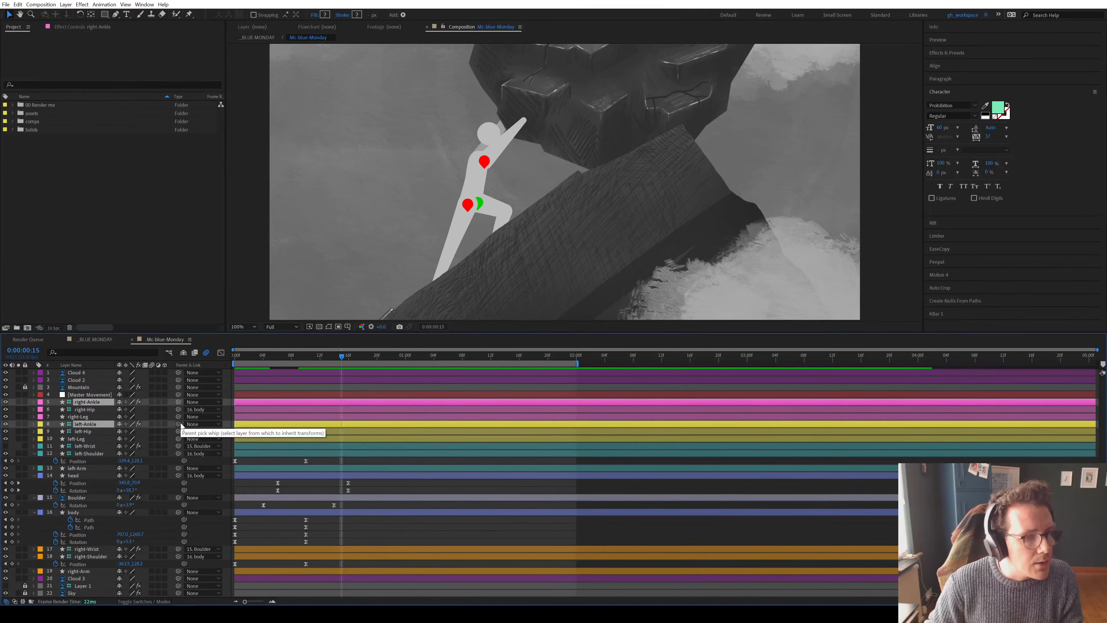
{"action": "left_click_drag", "start_coordinate": [178, 424], "coordinate": [89, 394]}
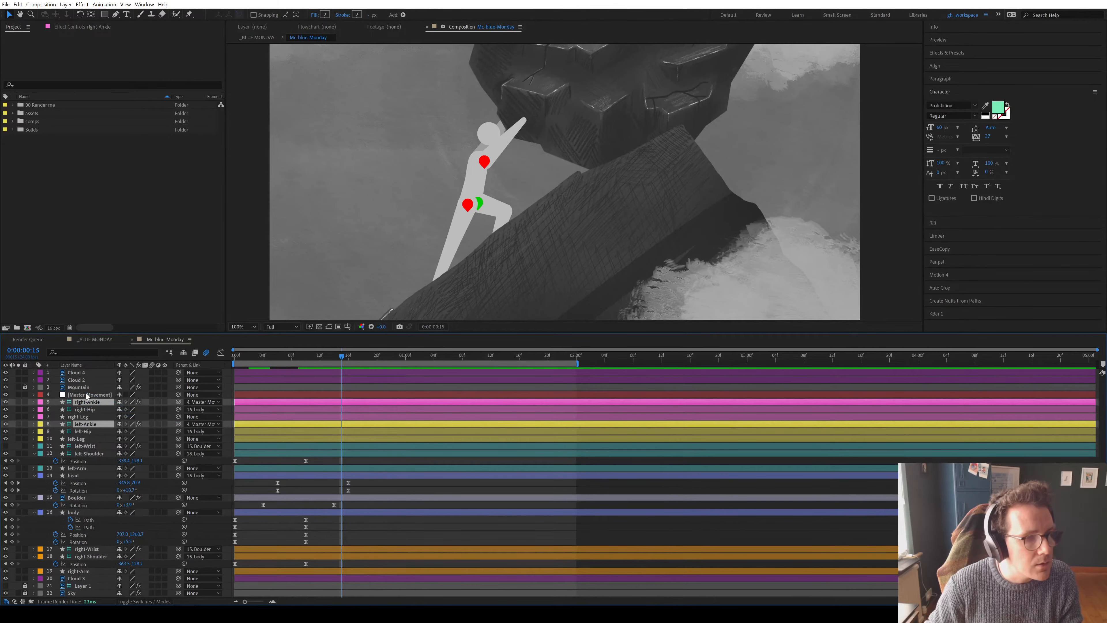
{"action": "left_click", "coordinate": [94, 498]}
{"action": "mouse_move", "coordinate": [177, 498]}
{"action": "left_mouse_down"}
{"action": "mouse_move", "coordinate": [103, 445]}
{"action": "mouse_move", "coordinate": [91, 395]}
{"action": "mouse_move", "coordinate": [190, 486]}
{"action": "left_mouse_up"}
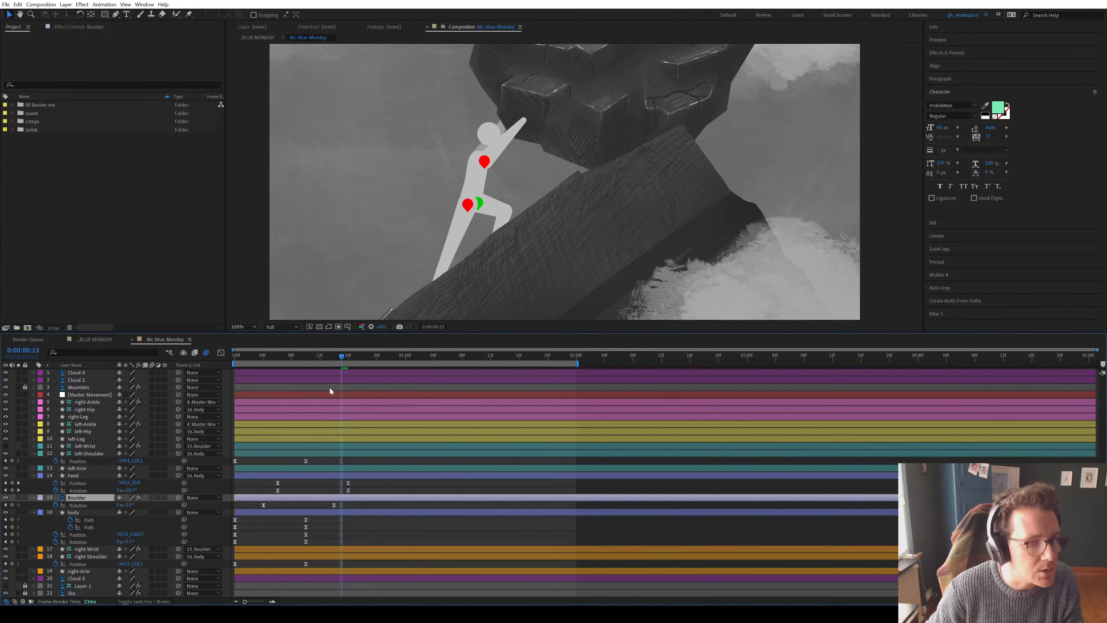
{"action": "key", "text": "ctrl+z"}
Move the Master Movement null down onto the mountain slope, just beneath where the boulder rests
{"action": "scroll", "coordinate": [498, 173], "scroll_direction": "down", "scroll_amount": 2}
{"action": "scroll", "coordinate": [499, 170], "scroll_direction": "up", "scroll_amount": 1}
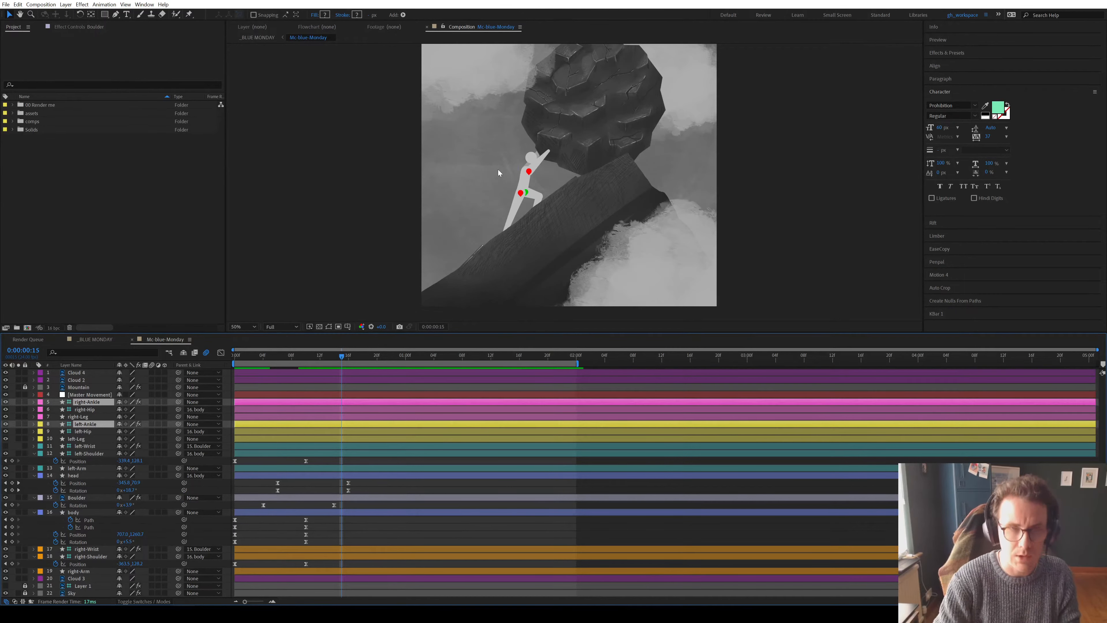
{"action": "scroll", "coordinate": [575, 185], "scroll_direction": "up", "scroll_amount": 1}
{"action": "left_click_drag", "start_coordinate": [584, 183], "coordinate": [611, 240]}
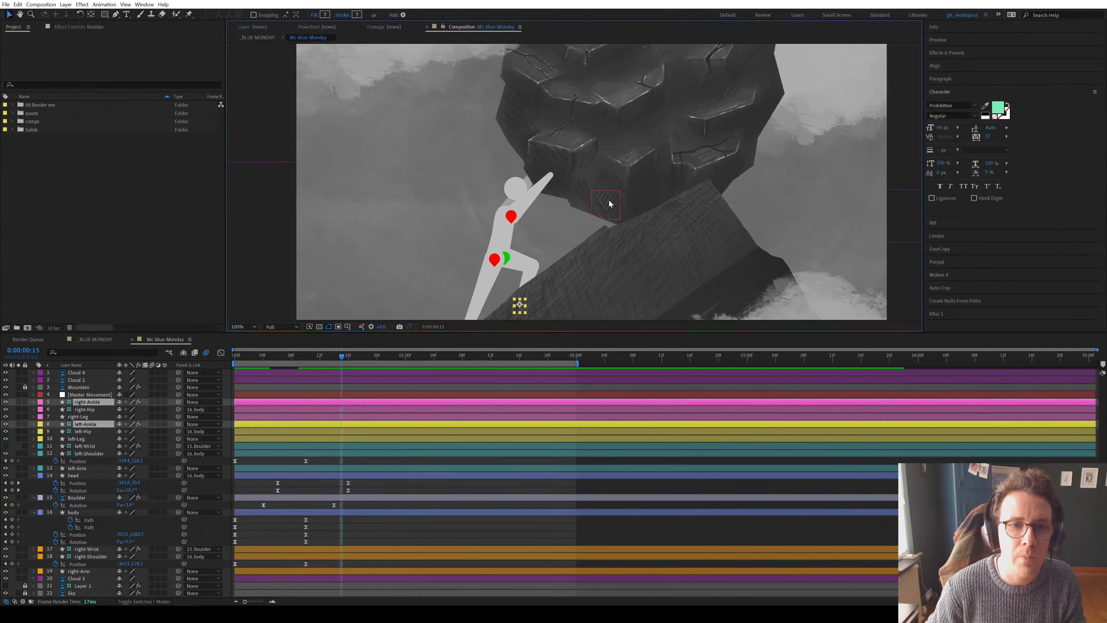
{"action": "left_click", "coordinate": [605, 251]}
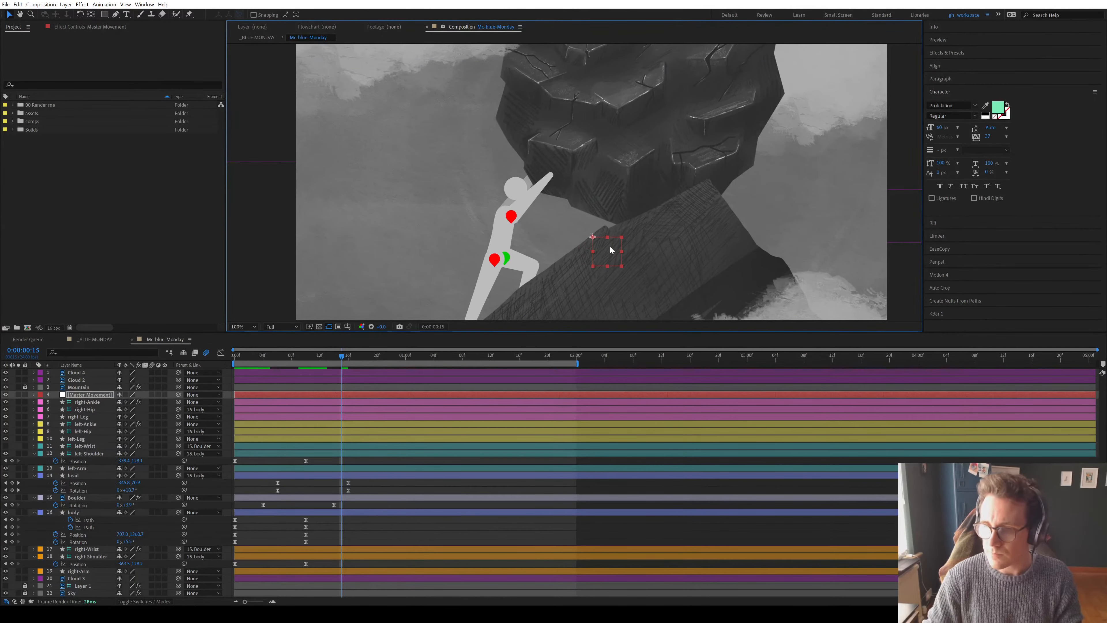
{"action": "scroll", "coordinate": [603, 247], "scroll_direction": "up", "scroll_amount": 1}
{"action": "left_click_drag", "start_coordinate": [628, 299], "coordinate": [625, 300]}
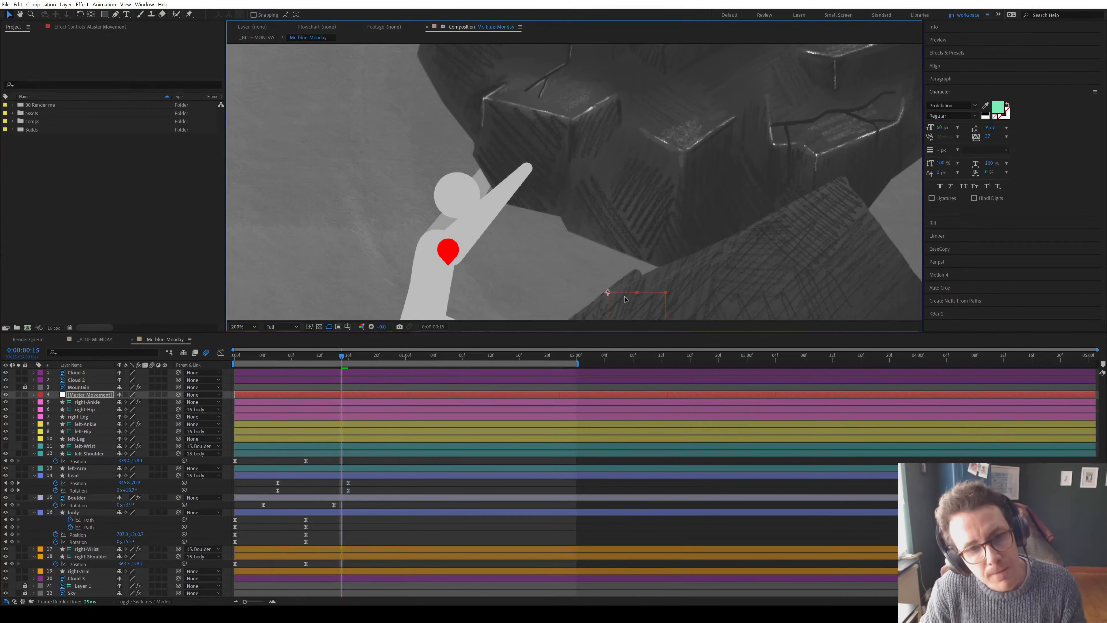
{"action": "scroll", "coordinate": [645, 257], "scroll_direction": "down", "scroll_amount": 1}
{"action": "left_click_drag", "start_coordinate": [650, 242], "coordinate": [660, 191]}
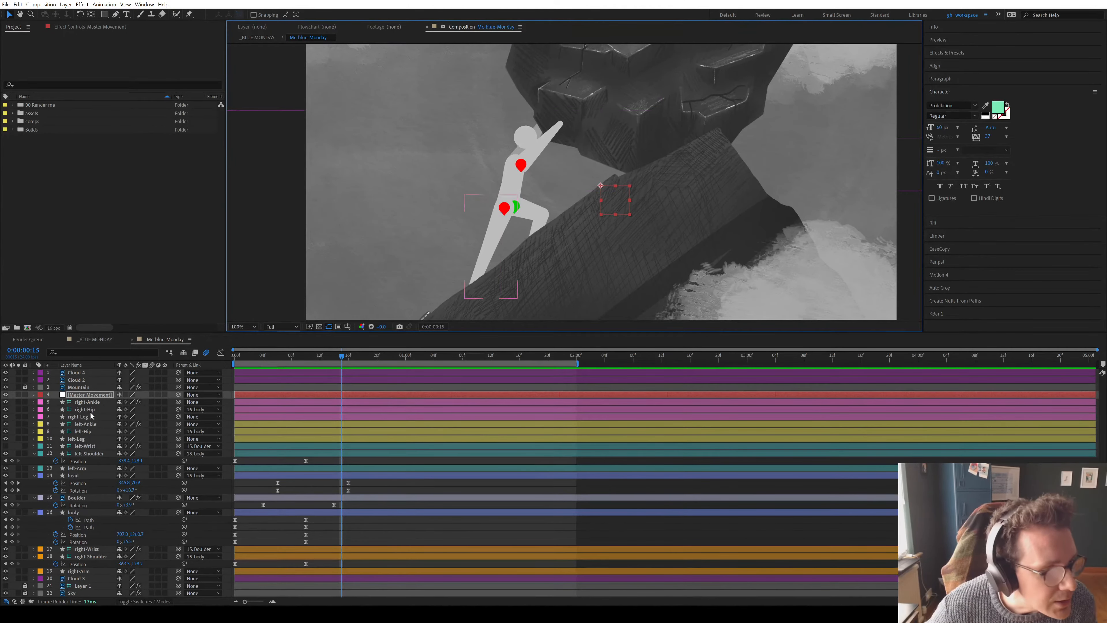
Parent the right-Ankle, left-Ankle, body and Boulder layers to the Master Movement null
{"action": "left_click", "coordinate": [97, 403]}
{"action": "left_click", "coordinate": [99, 423], "text": "ctrl"}
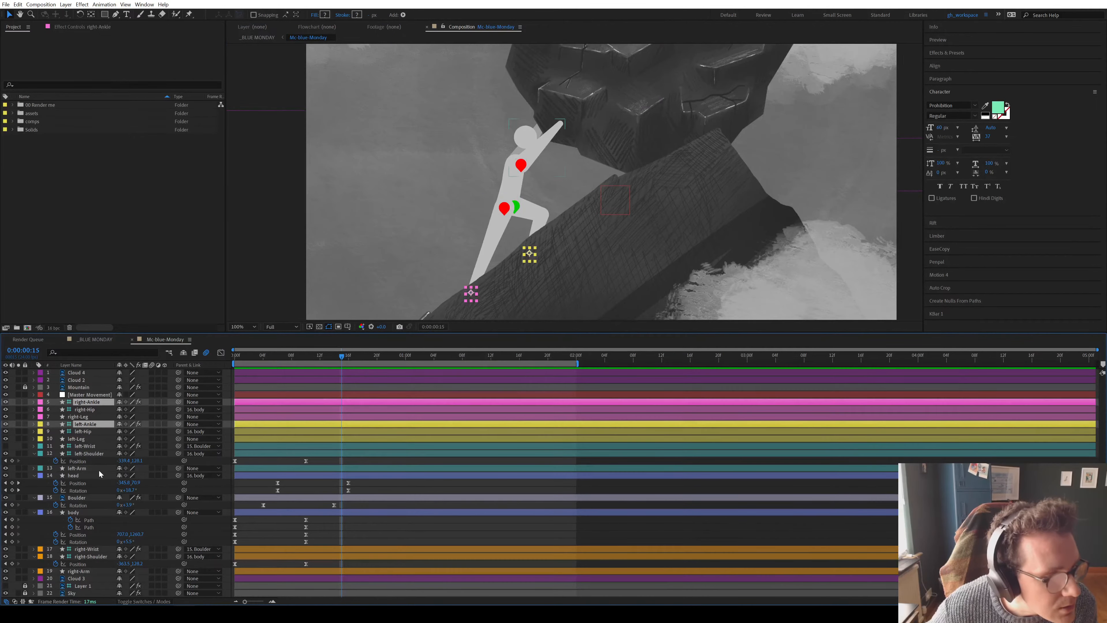
{"action": "left_click", "coordinate": [91, 512], "text": "ctrl"}
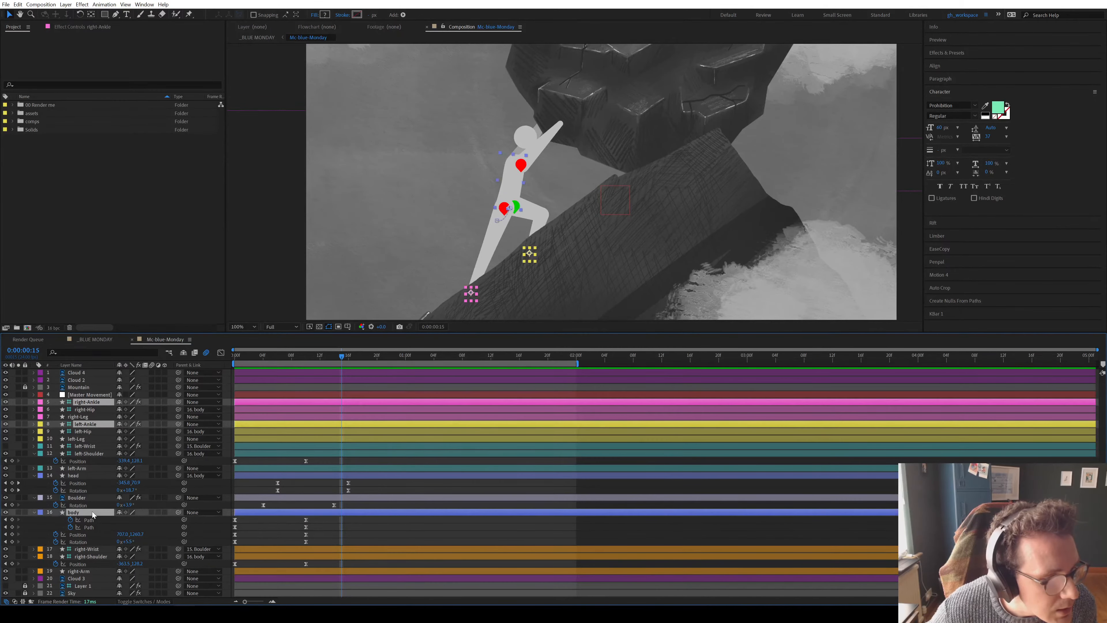
{"action": "left_click", "coordinate": [92, 497], "text": "ctrl"}
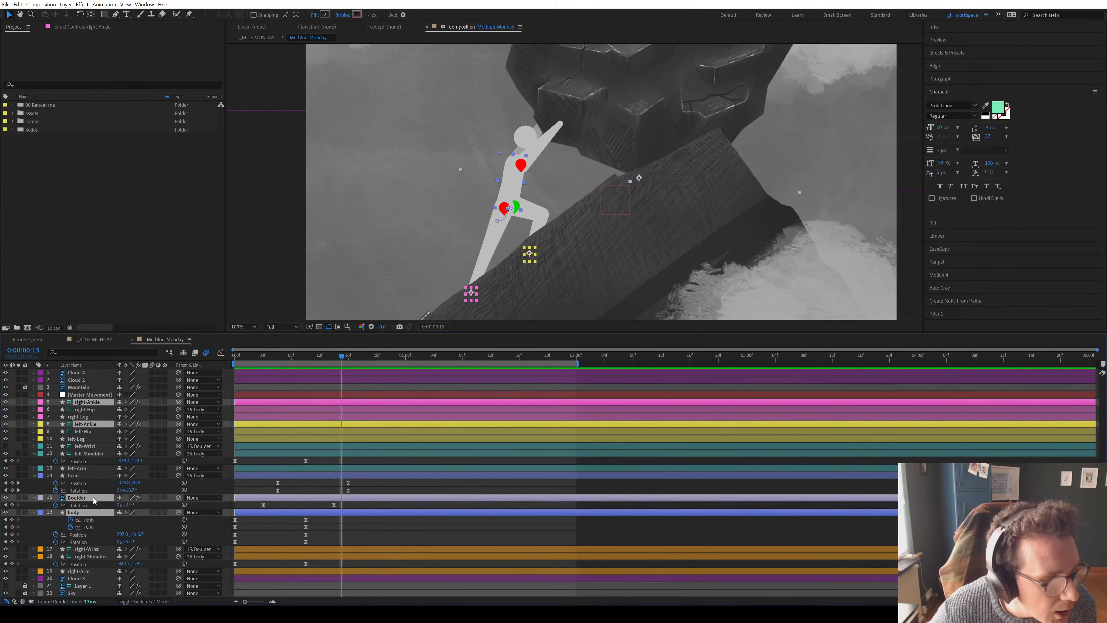
{"action": "left_click_drag", "start_coordinate": [178, 497], "coordinate": [96, 395]}
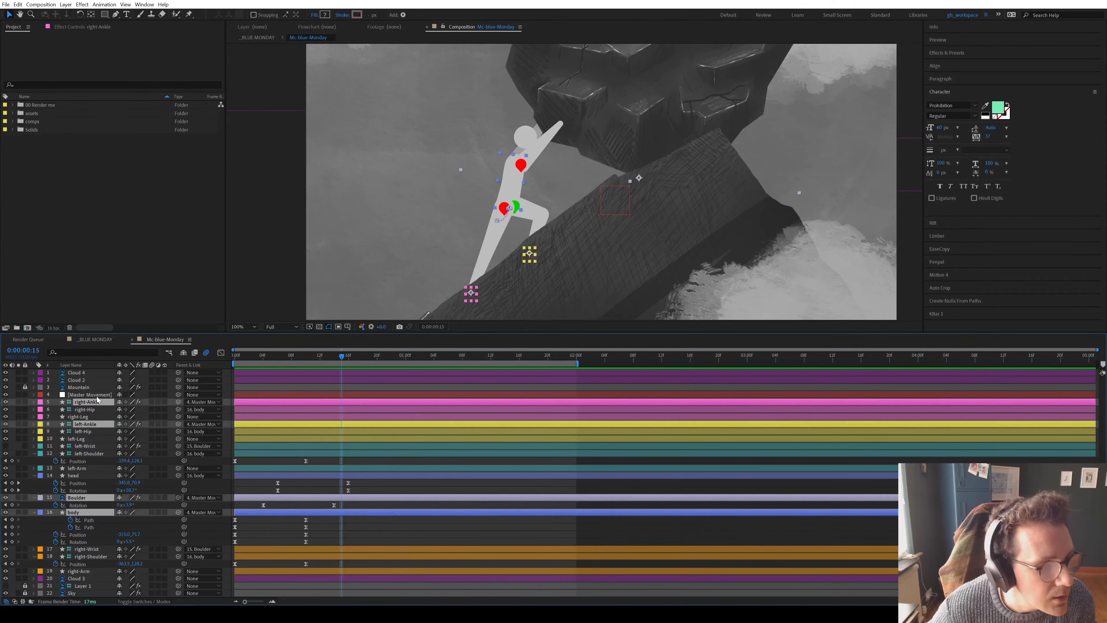
Lock the Cloud 4, Cloud 2 and Cloud 3 layers against accidental selection
{"action": "left_click", "coordinate": [619, 205]}
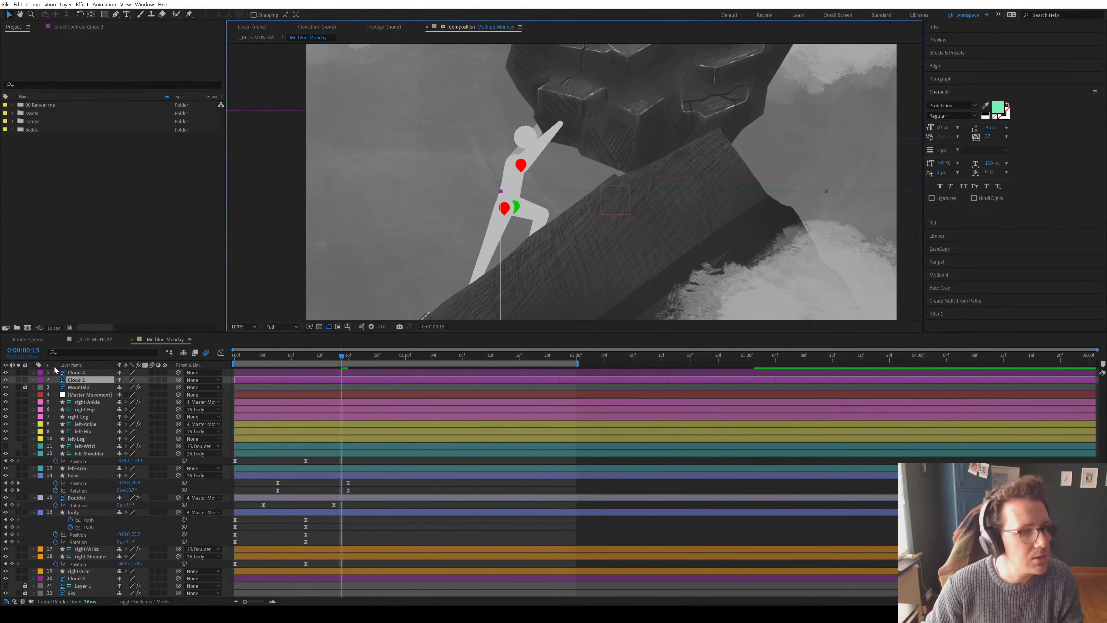
{"action": "left_click_drag", "start_coordinate": [25, 380], "coordinate": [26, 372]}
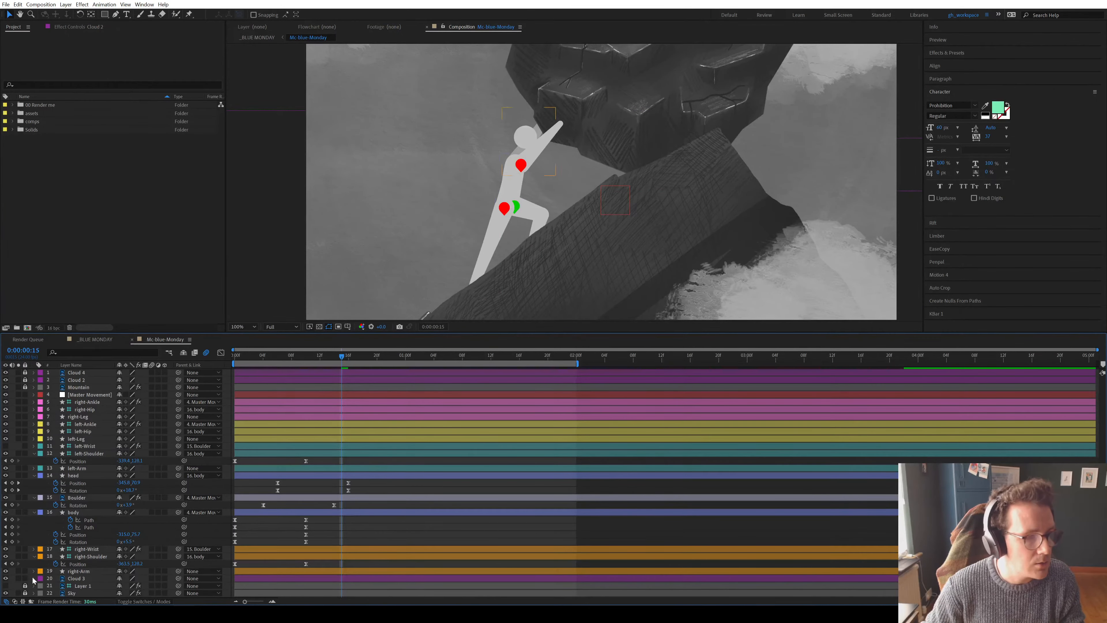
Try moving the Master Movement null slightly up the slope to test its parented layers, and undo the move
{"action": "left_click", "coordinate": [355, 394]}
{"action": "mouse_move", "coordinate": [613, 202]}
{"action": "left_mouse_down"}
{"action": "mouse_move", "coordinate": [606, 209]}
{"action": "mouse_move", "coordinate": [627, 195]}
{"action": "left_mouse_up"}
{"action": "left_click", "coordinate": [603, 230]}
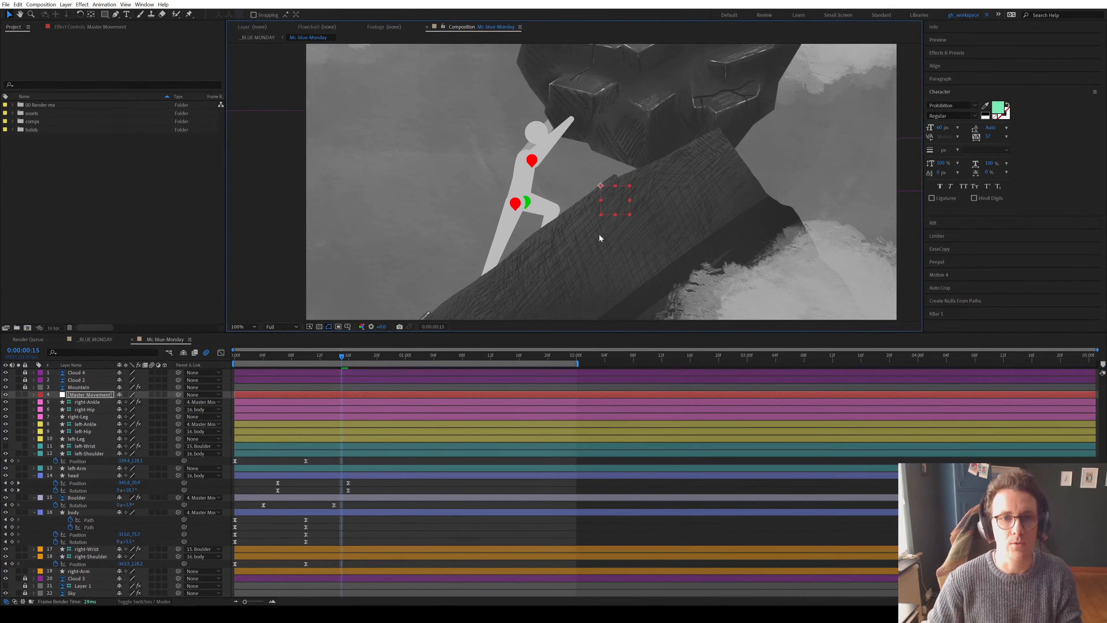
{"action": "key", "text": "ctrl+z"}
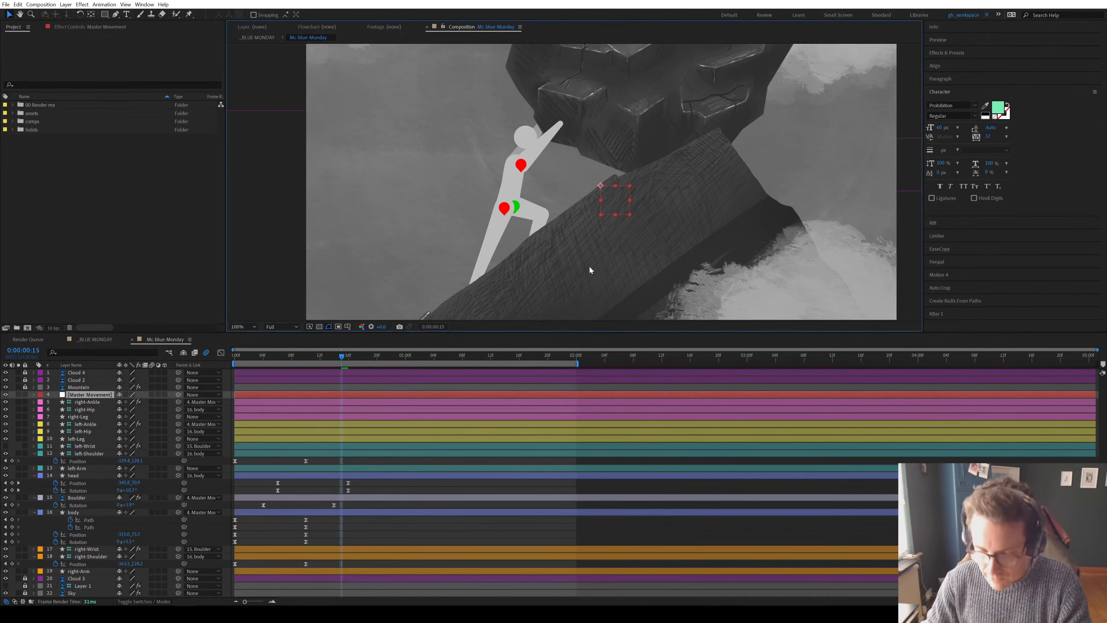
Enable position keyframing on Master Movement and place its first keyframe at 0:00:00:16
{"action": "left_click_drag", "start_coordinate": [295, 359], "coordinate": [230, 365]}
{"action": "key", "text": "p"}
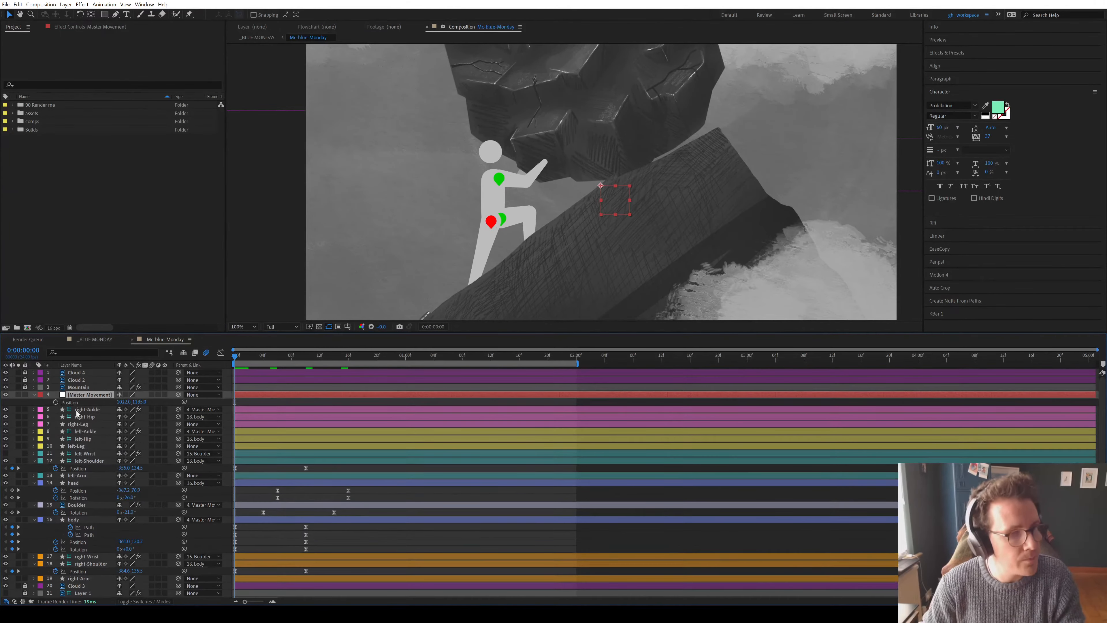
{"action": "left_click", "coordinate": [56, 402]}
{"action": "left_click_drag", "start_coordinate": [273, 360], "coordinate": [346, 373]}
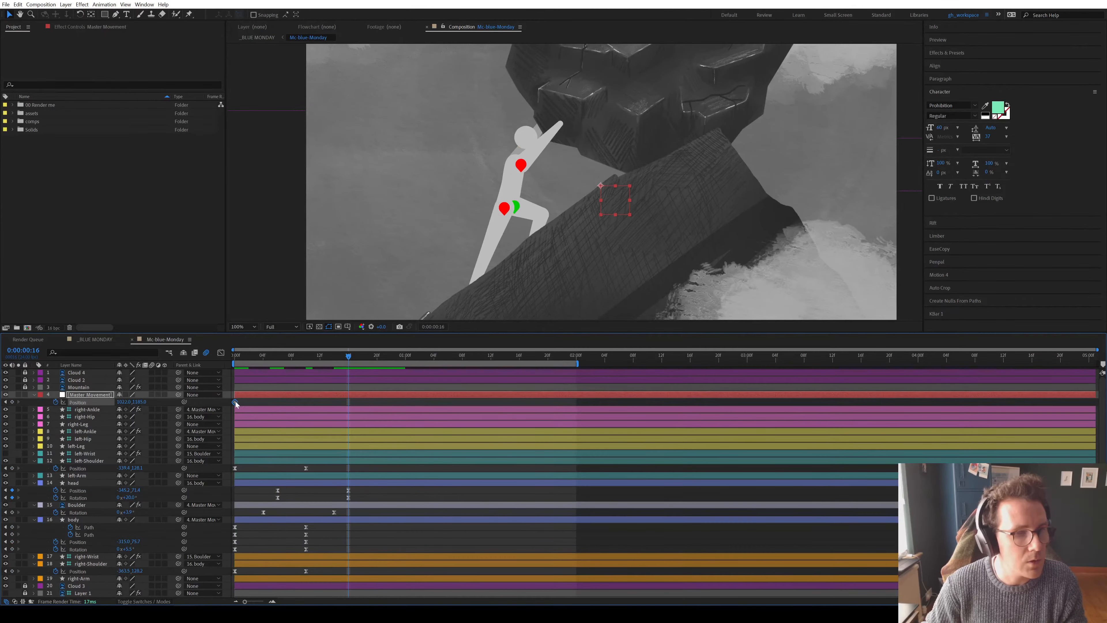
{"action": "left_click_drag", "start_coordinate": [235, 402], "coordinate": [344, 406]}
Add a second Master Movement position keyframe at 0:00:01:02 with the null moved slightly back down the slope
{"action": "key", "text": "space"}
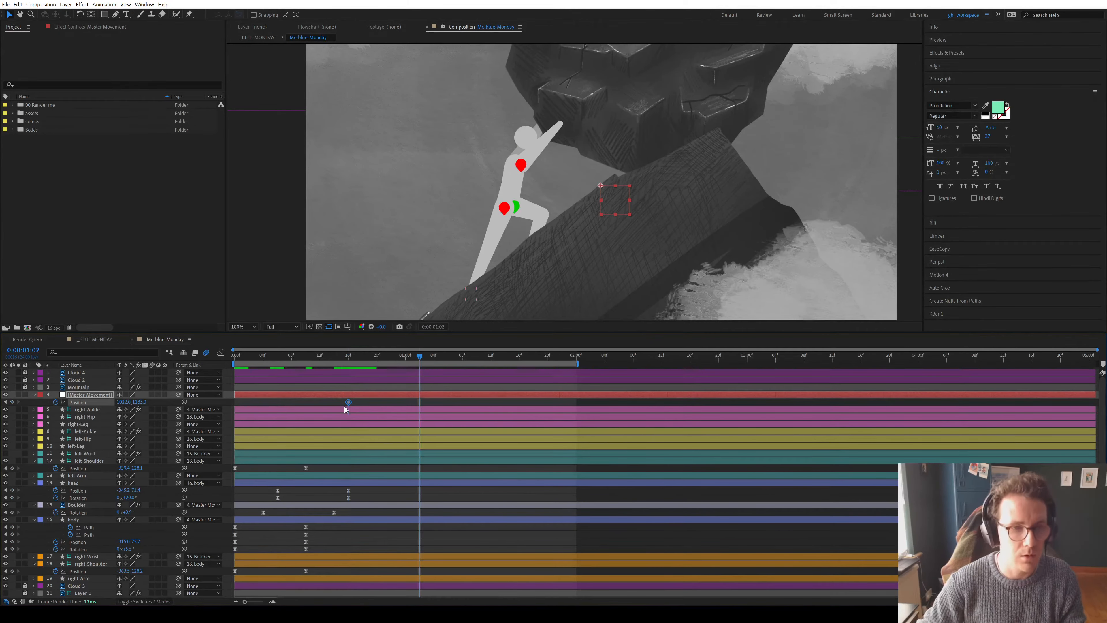
{"action": "scroll", "coordinate": [584, 223], "scroll_direction": "down", "scroll_amount": 3}
{"action": "scroll", "coordinate": [625, 170], "scroll_direction": "up", "scroll_amount": 3}
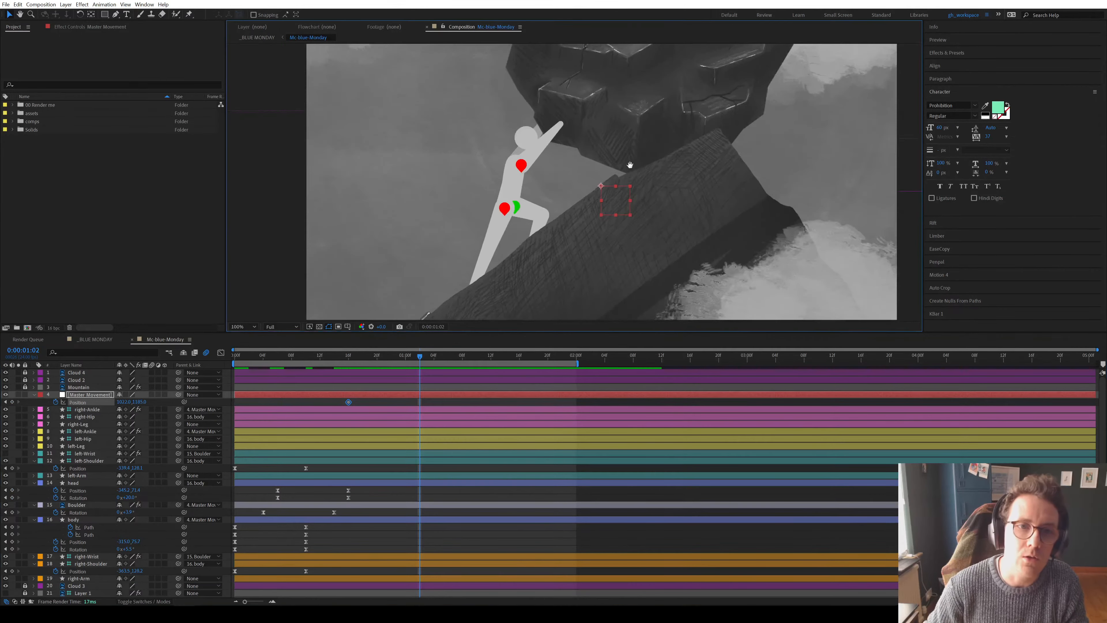
{"action": "left_click_drag", "start_coordinate": [633, 176], "coordinate": [621, 183]}
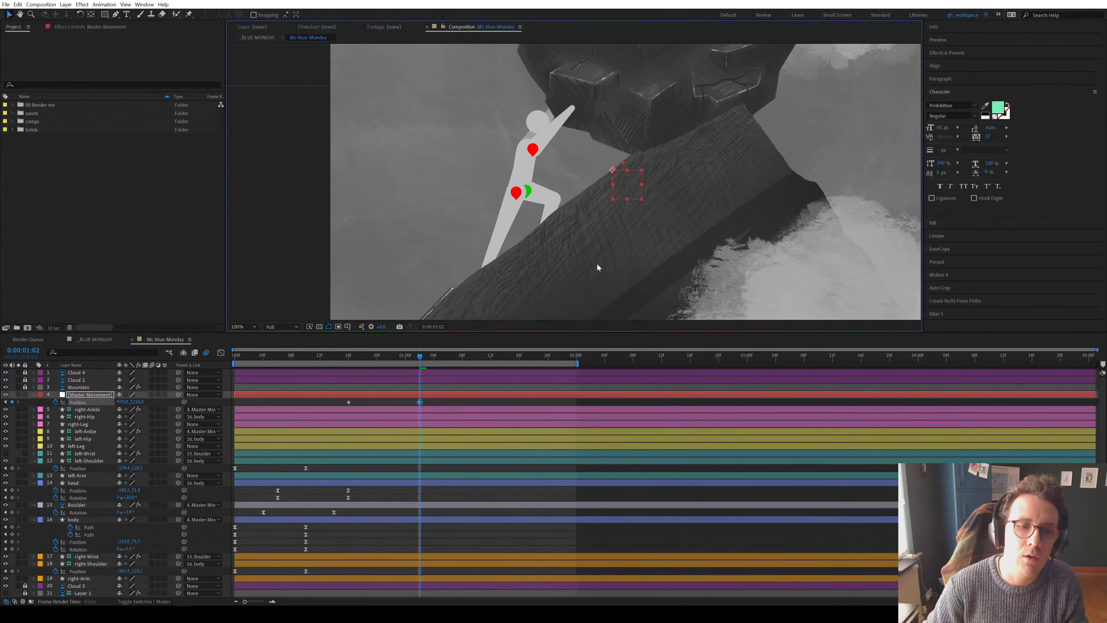
Preview the slide back, and move Master Movement's first position keyframe earlier to 0:00:00:12
{"action": "left_click_drag", "start_coordinate": [432, 361], "coordinate": [494, 363]}
{"action": "scroll", "coordinate": [576, 131], "scroll_direction": "down", "scroll_amount": 1}
{"action": "key", "text": "space"}
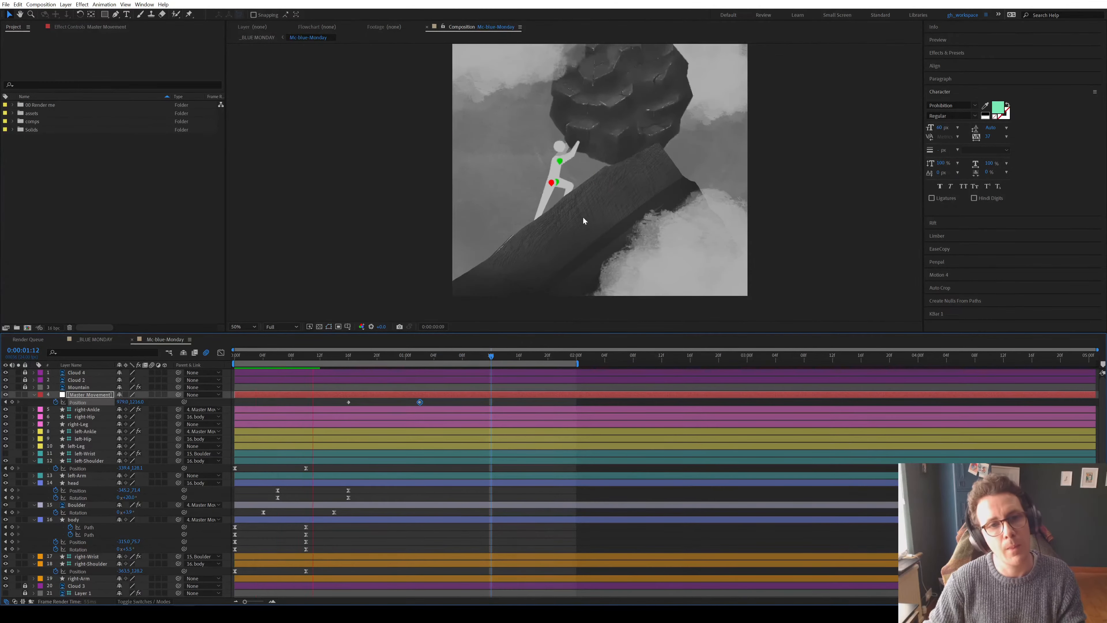
{"action": "left_click", "coordinate": [348, 402]}
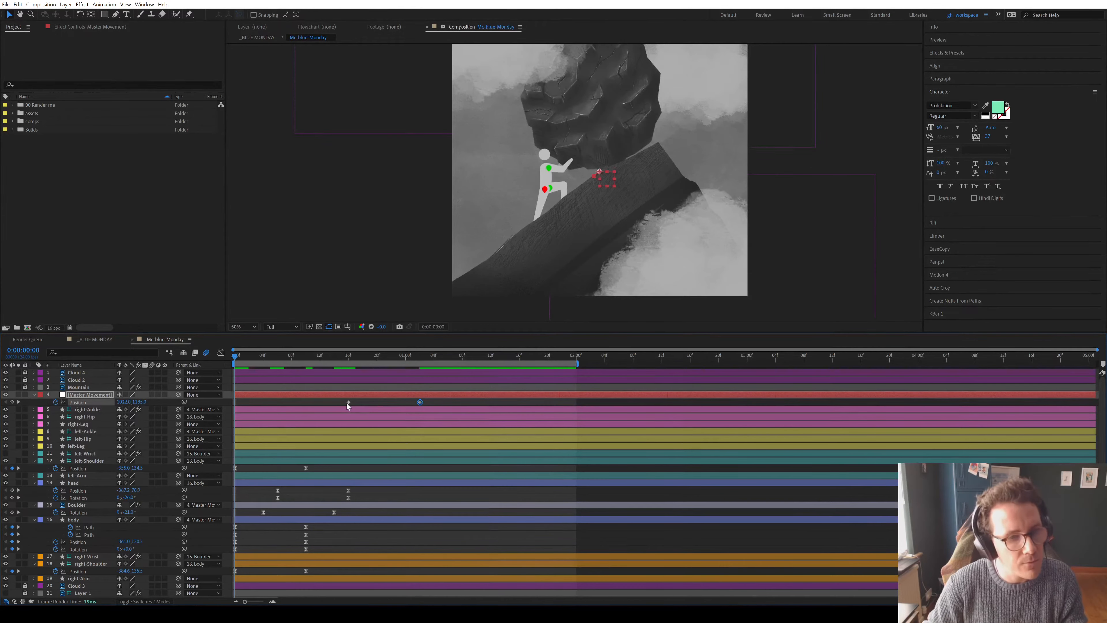
{"action": "left_click_drag", "start_coordinate": [345, 404], "coordinate": [318, 404]}
{"action": "left_click", "coordinate": [341, 397]}
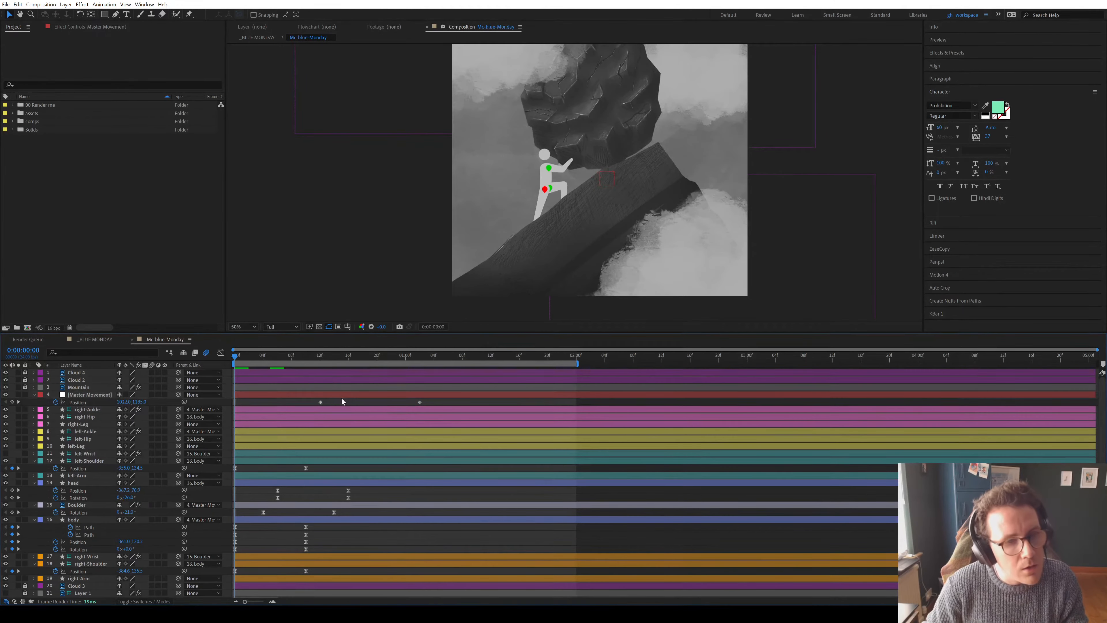
Preview the retimed movement, and apply Easy Ease to both Master Movement position keyframes
{"action": "key", "text": "space"}
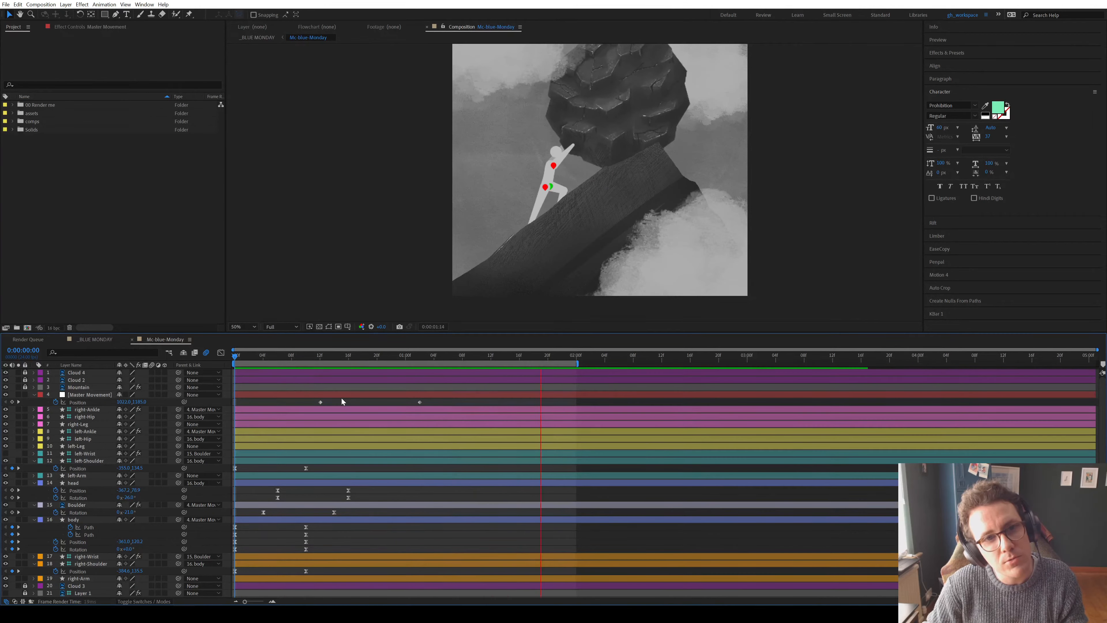
{"action": "key", "text": "space"}
{"action": "left_click_drag", "start_coordinate": [304, 403], "coordinate": [469, 415]}
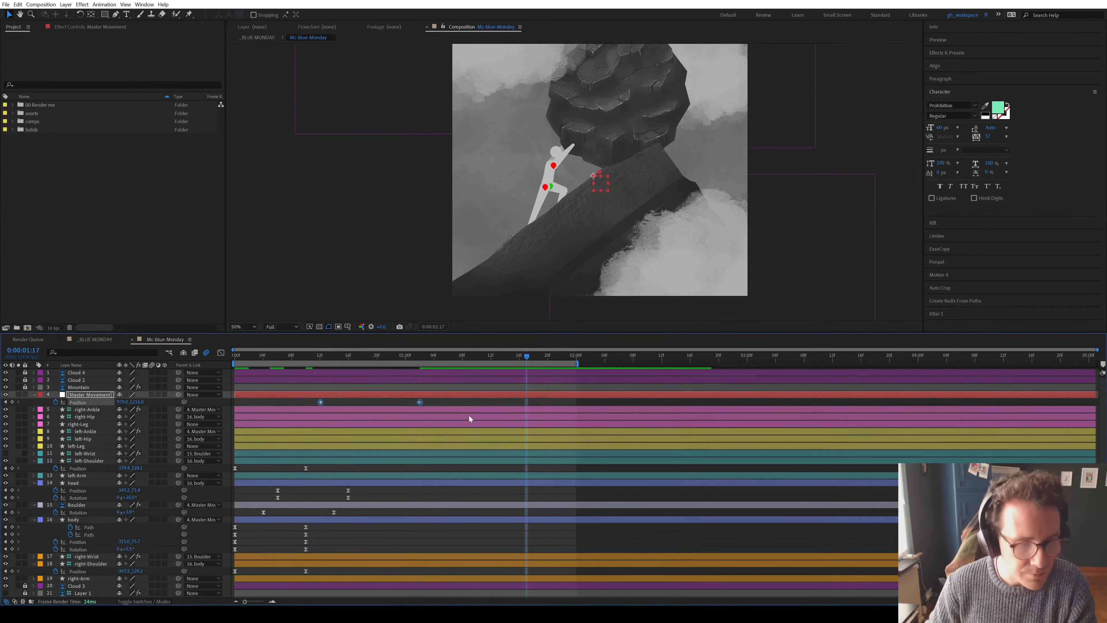
{"action": "key", "text": "F9"}
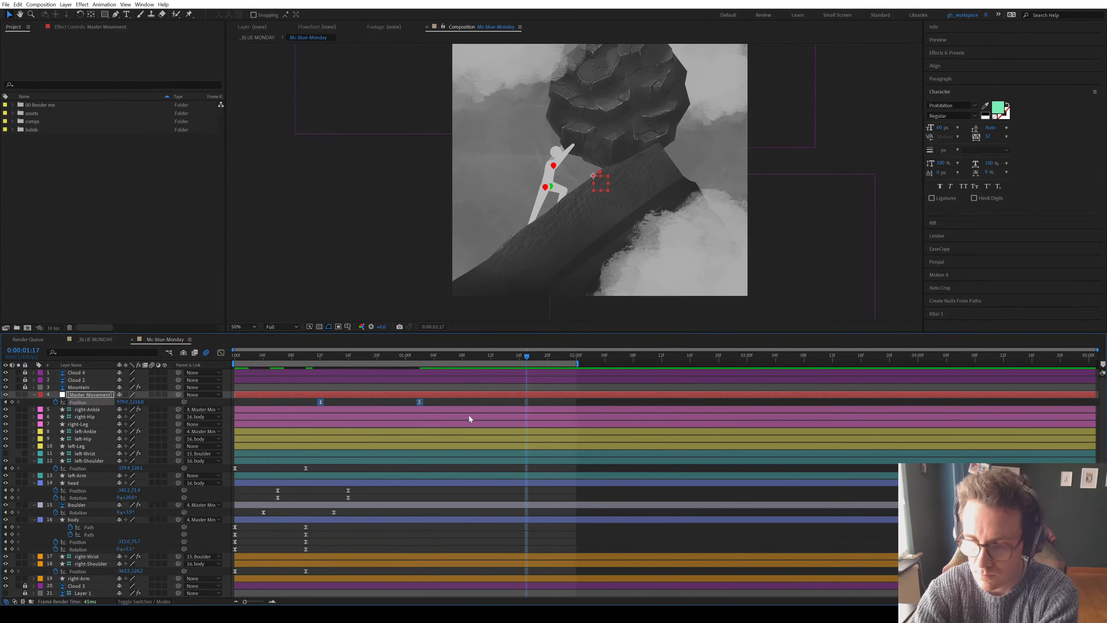
{"action": "left_click", "coordinate": [478, 491]}
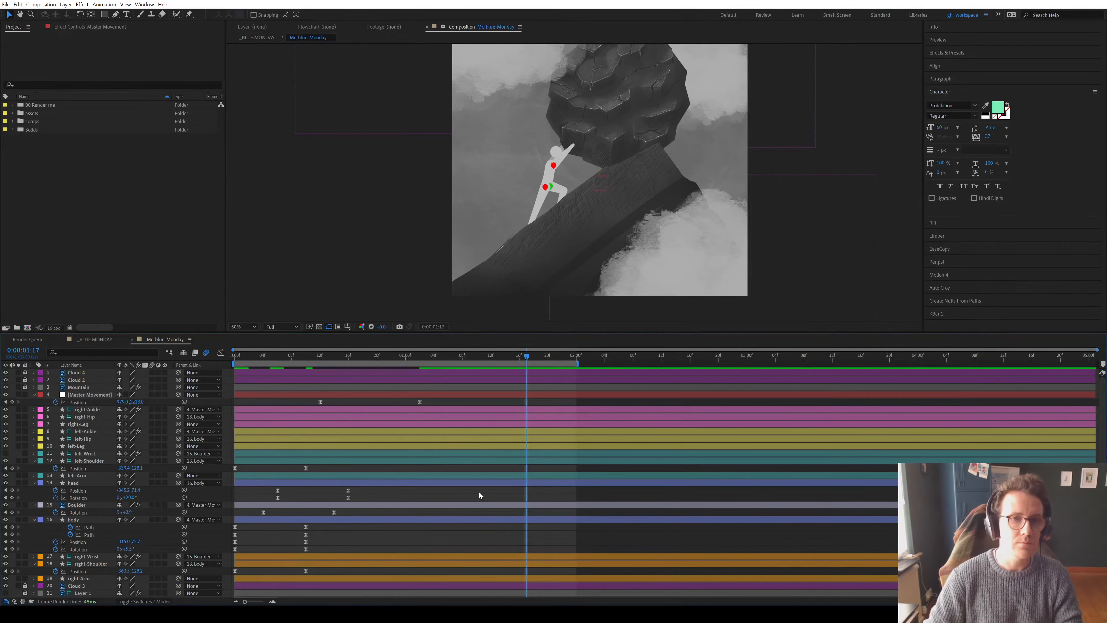
Preview the eased movement, and add a Boulder rotation keyframe at 0:00:01:04 with the boulder turned slightly counterclockwise
{"action": "key", "text": "space"}
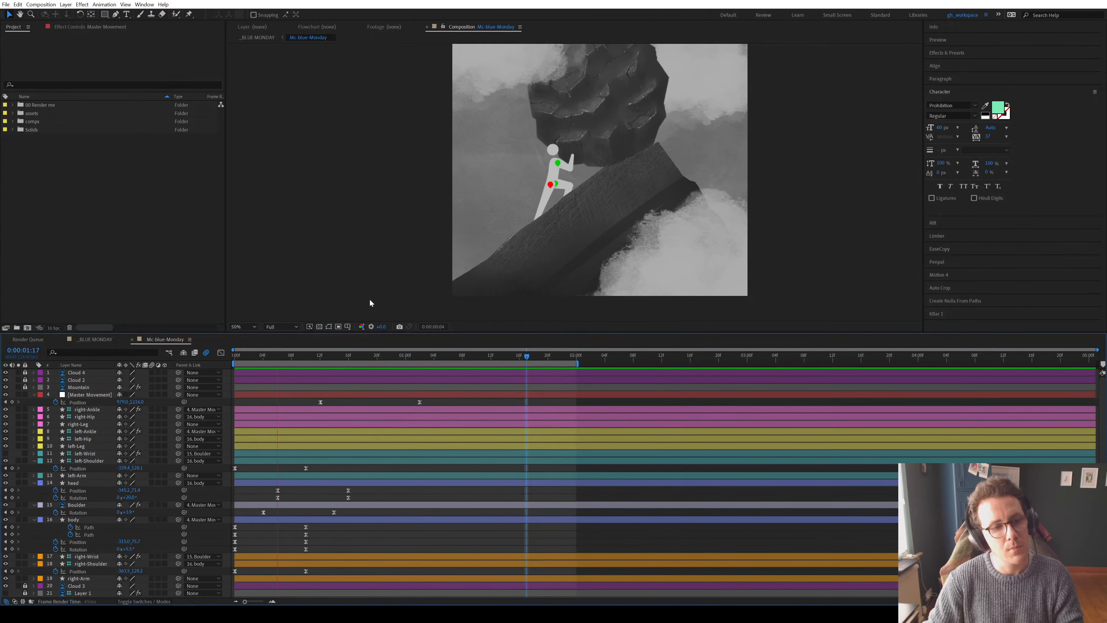
{"action": "key", "text": "space"}
{"action": "left_click", "coordinate": [340, 505]}
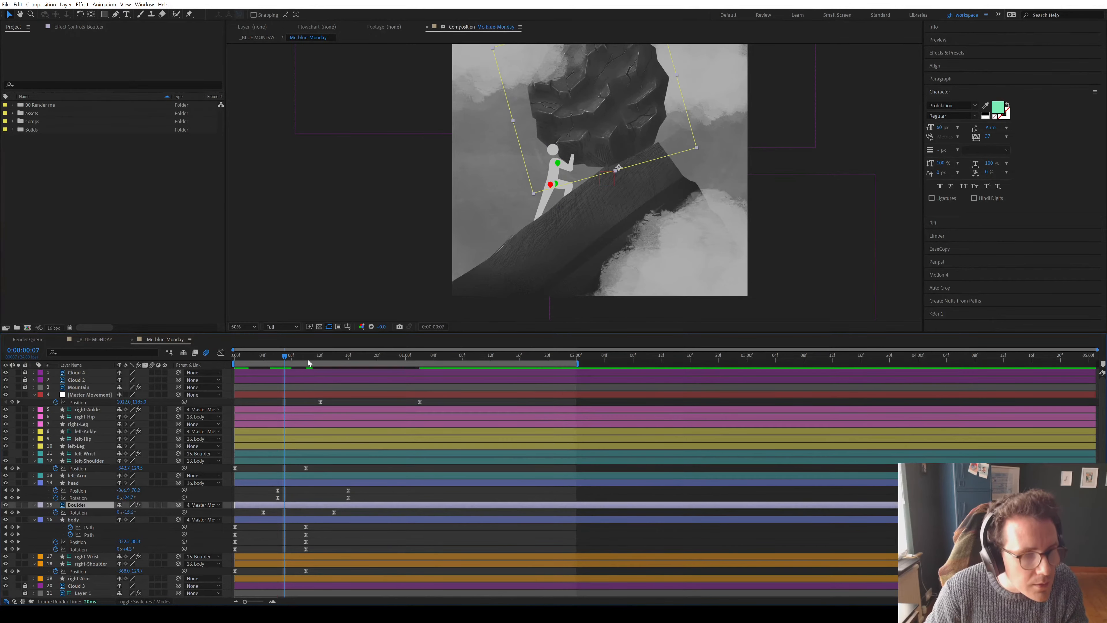
{"action": "left_click_drag", "start_coordinate": [299, 361], "coordinate": [433, 393]}
{"action": "left_click_drag", "start_coordinate": [130, 513], "coordinate": [127, 511]}
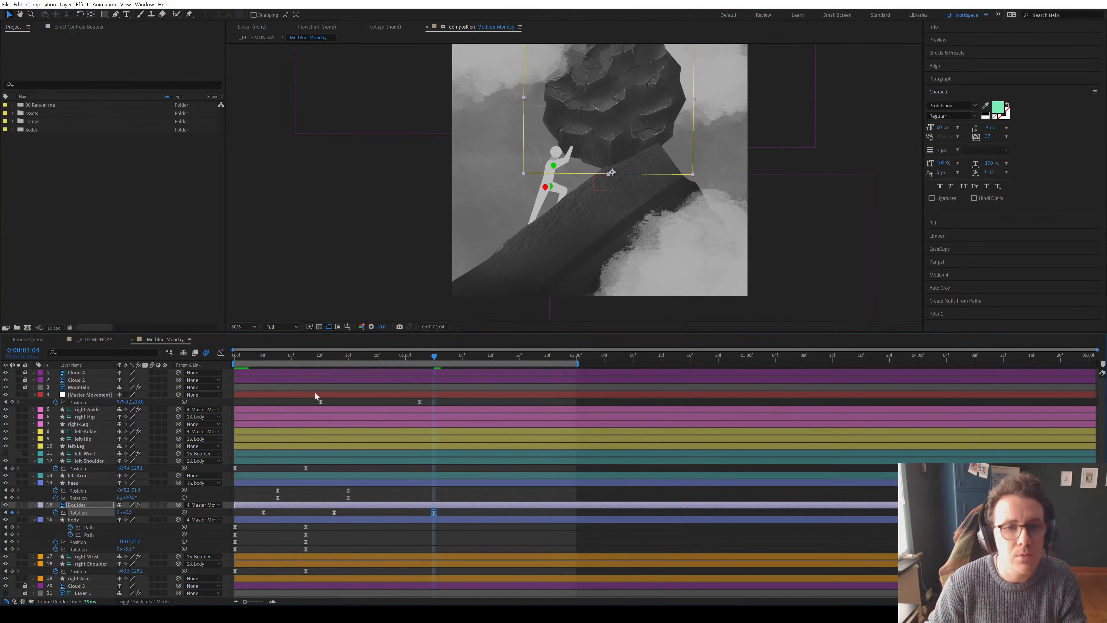
Play back the whole push and slide back, judging it at a smaller and a larger view from the start
{"action": "key", "text": "space"}
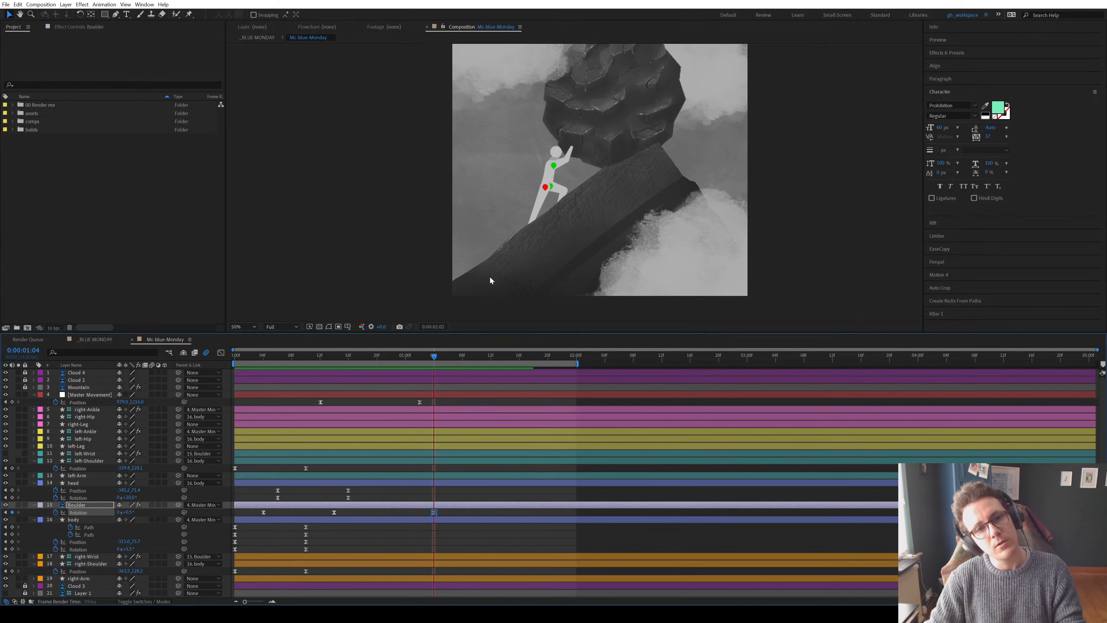
{"action": "key", "text": "comma"}
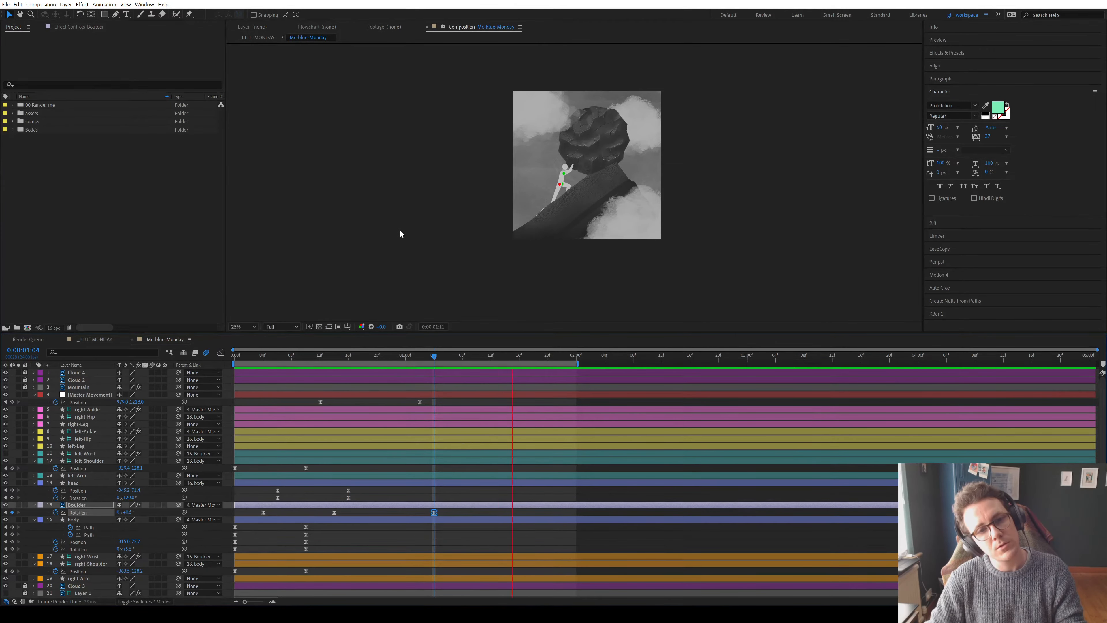
{"action": "key", "text": "period"}
{"action": "key", "text": "Home"}
{"action": "key", "text": "v"}
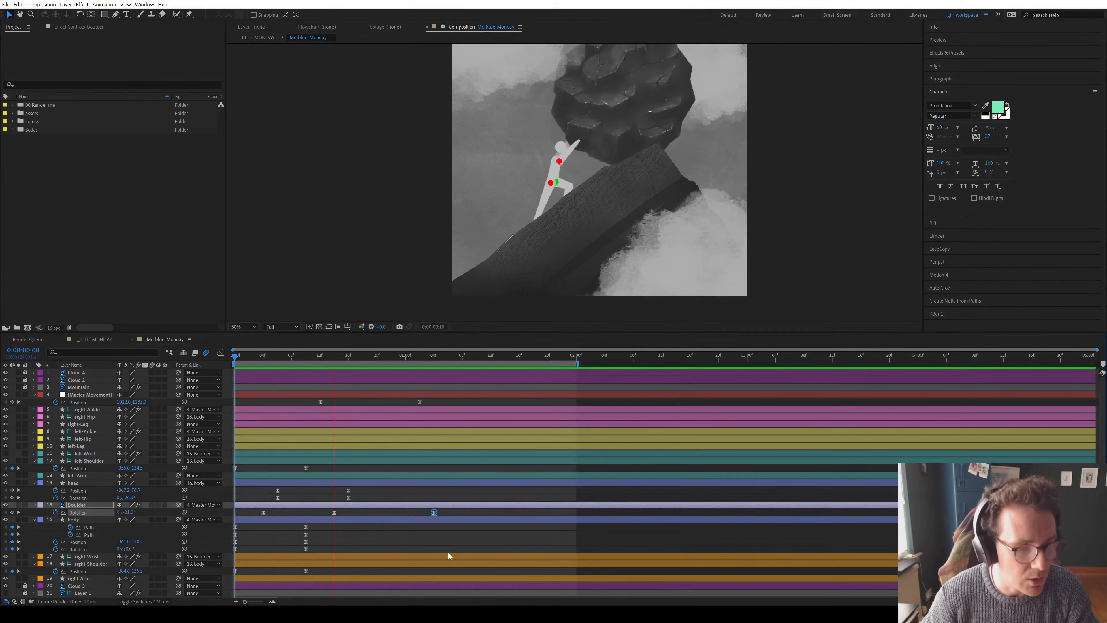
Move Master Movement's last position keyframe to 0:00:01:12, shift the null slightly farther down the slope, and preview the longer slide
{"action": "left_click", "coordinate": [453, 543]}
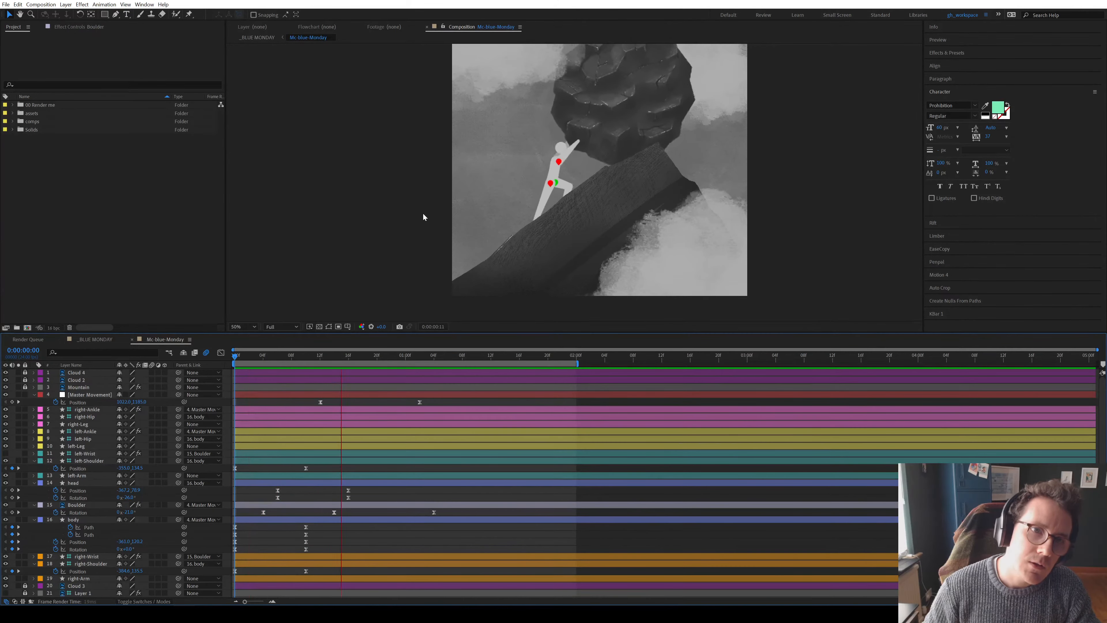
{"action": "key", "text": "space"}
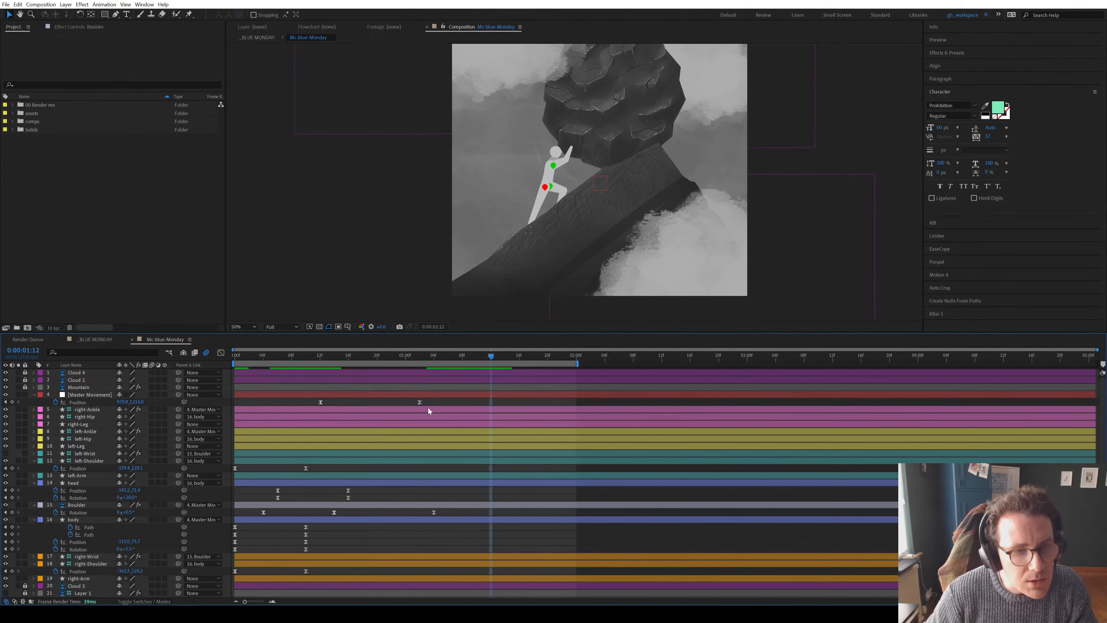
{"action": "left_click_drag", "start_coordinate": [419, 404], "coordinate": [492, 404]}
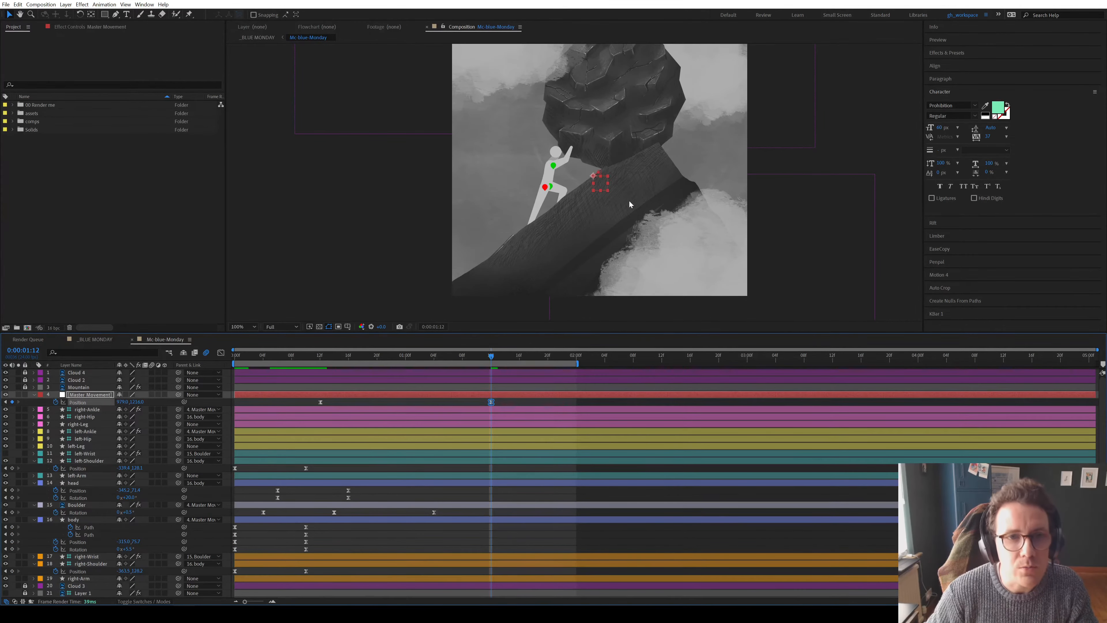
{"action": "scroll", "coordinate": [629, 201], "scroll_direction": "up", "scroll_amount": 1}
{"action": "left_click_drag", "start_coordinate": [674, 181], "coordinate": [664, 192]}
{"action": "scroll", "coordinate": [664, 190], "scroll_direction": "down", "scroll_amount": 3}
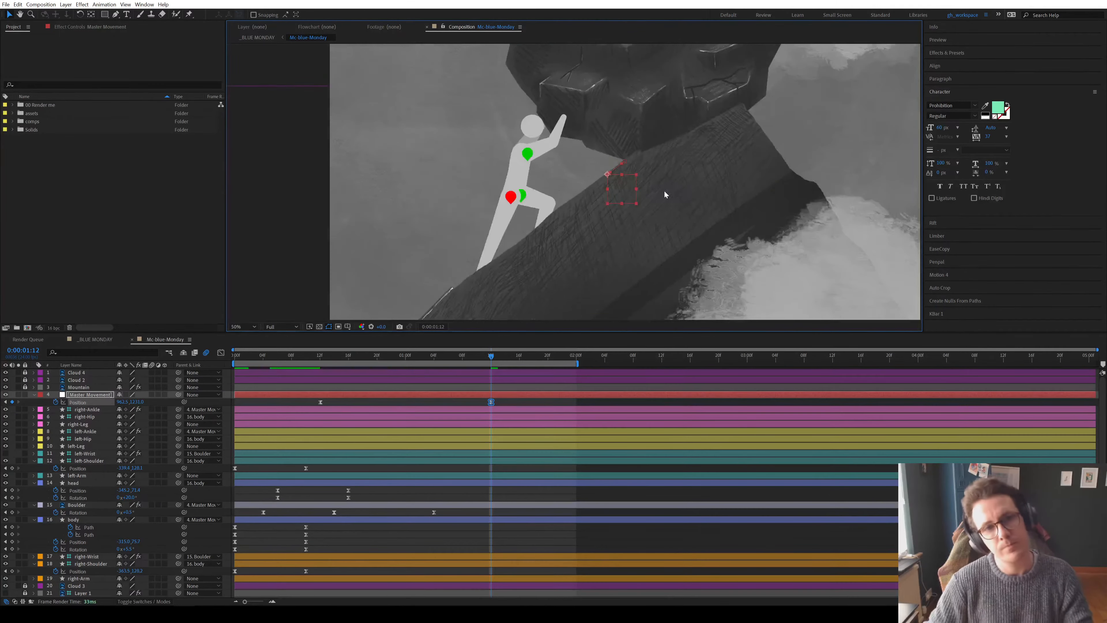
{"action": "key", "text": "space"}
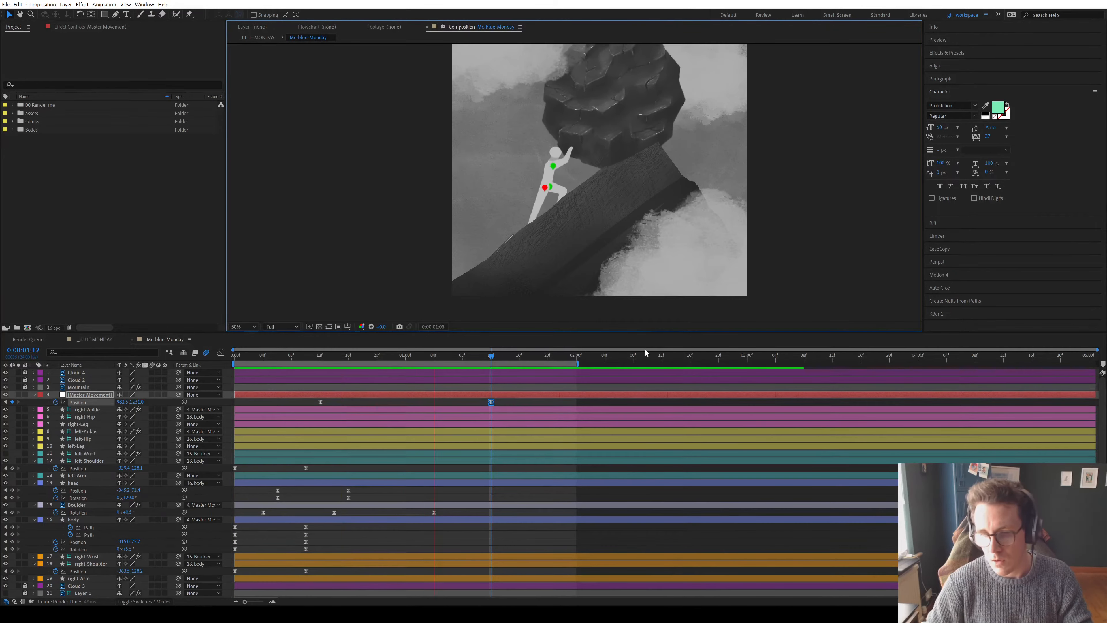
{"action": "key", "text": "space"}
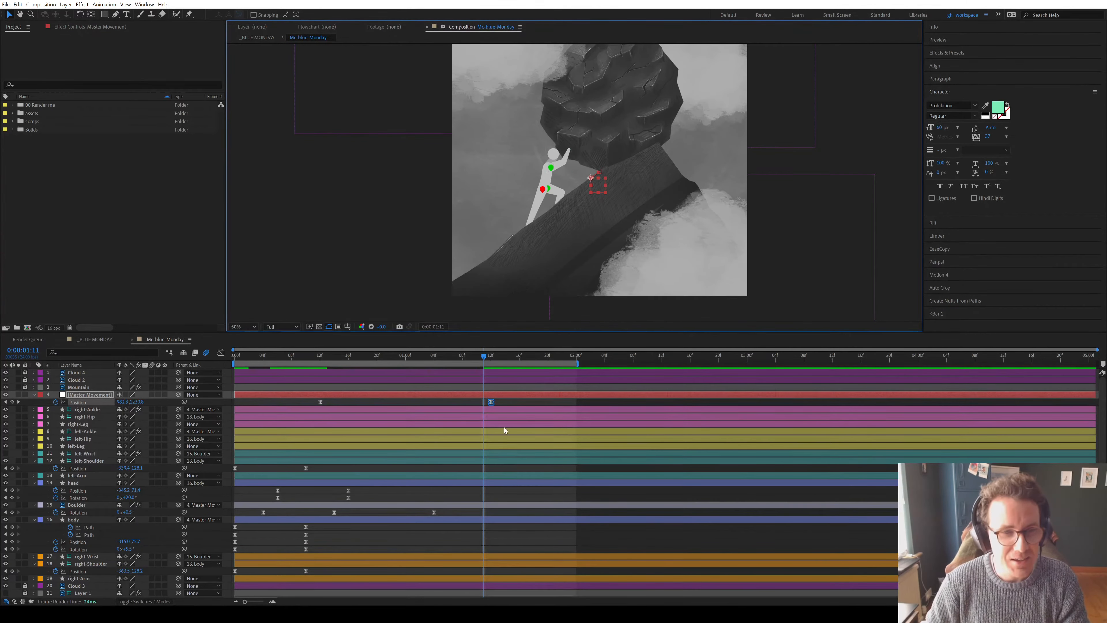
{"action": "key", "text": "space"}
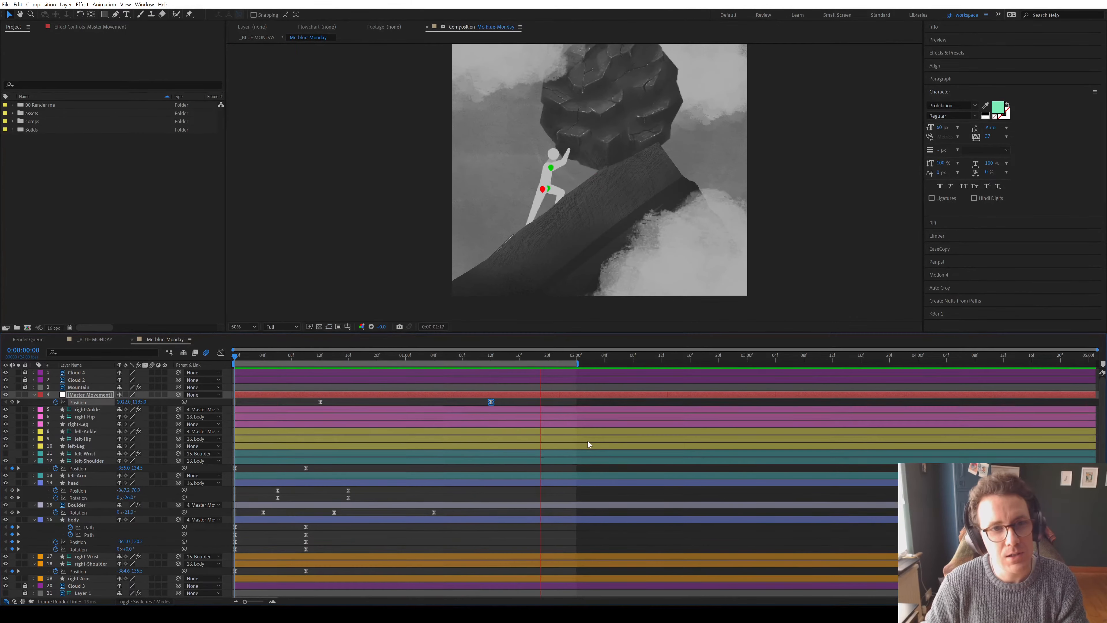
{"action": "key", "text": "space"}
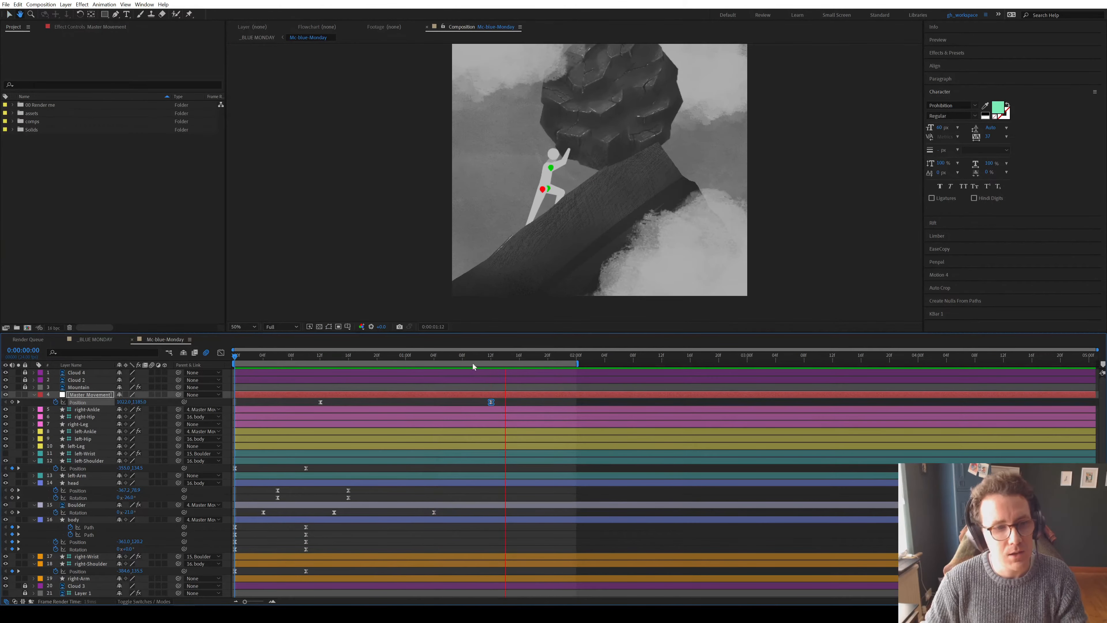
Repeat the head's position and rotation keyframes at 0:00:00:23, and add a rotation keyframe at 0:00:01:12 with the head tilted farther clockwise
{"action": "left_click_drag", "start_coordinate": [487, 358], "coordinate": [397, 375]}
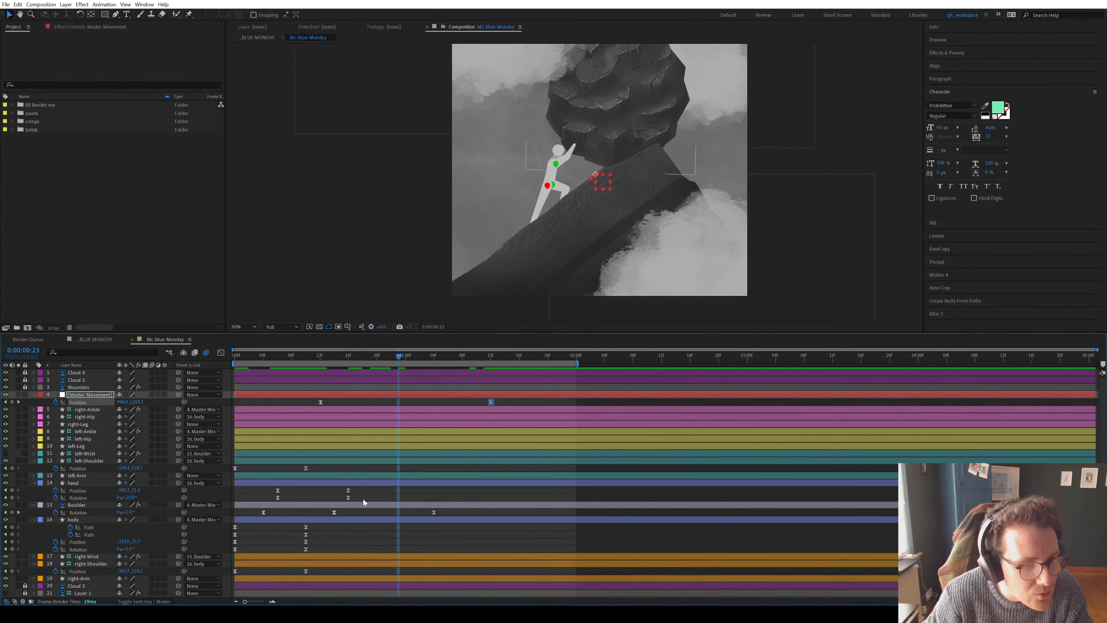
{"action": "left_click_drag", "start_coordinate": [363, 501], "coordinate": [342, 486]}
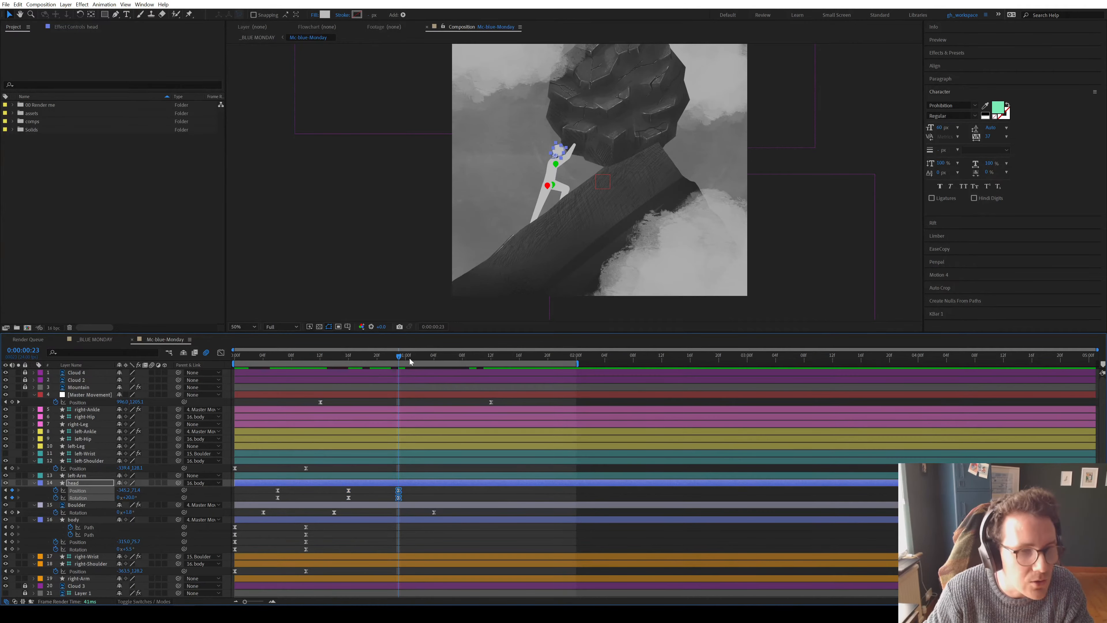
{"action": "left_click_drag", "start_coordinate": [410, 361], "coordinate": [489, 366]}
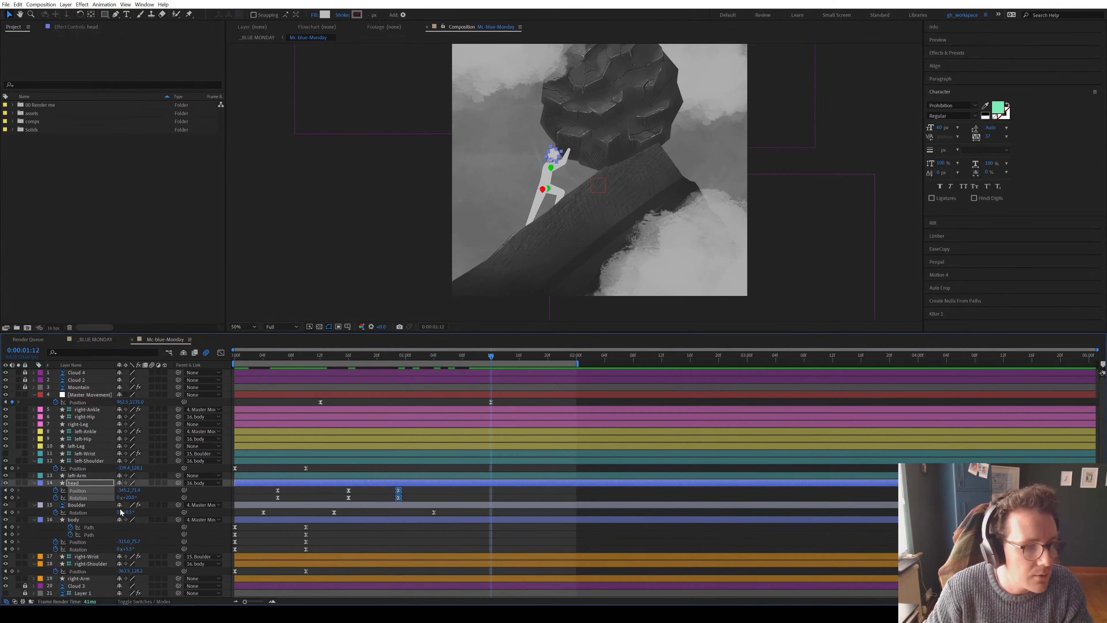
{"action": "left_click_drag", "start_coordinate": [137, 496], "coordinate": [144, 496]}
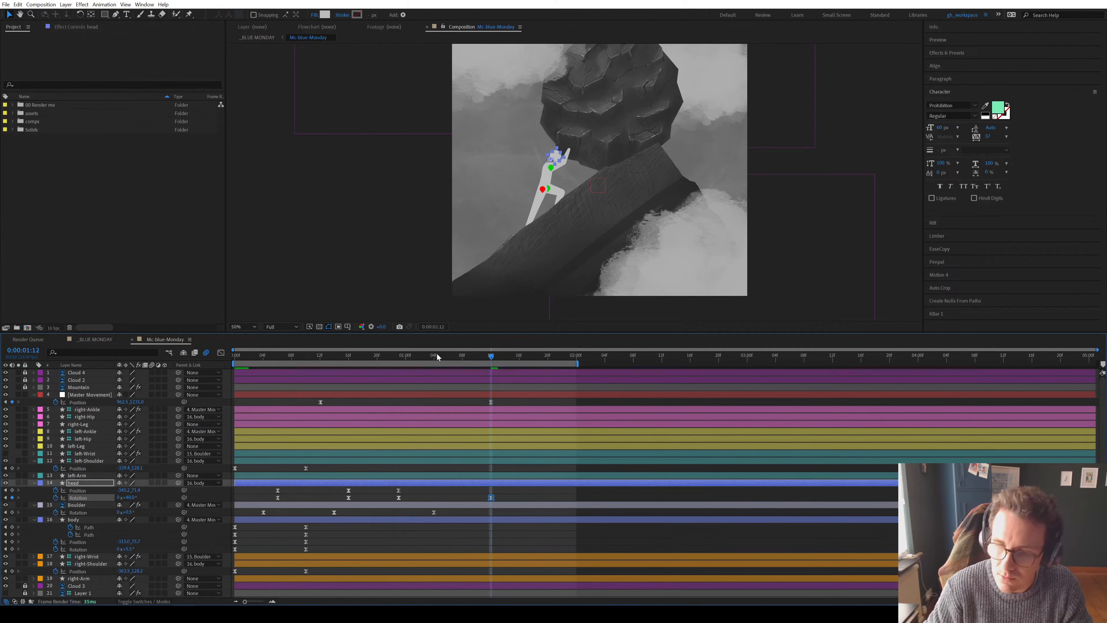
{"action": "key", "text": "period"}
{"action": "key", "text": "period"}
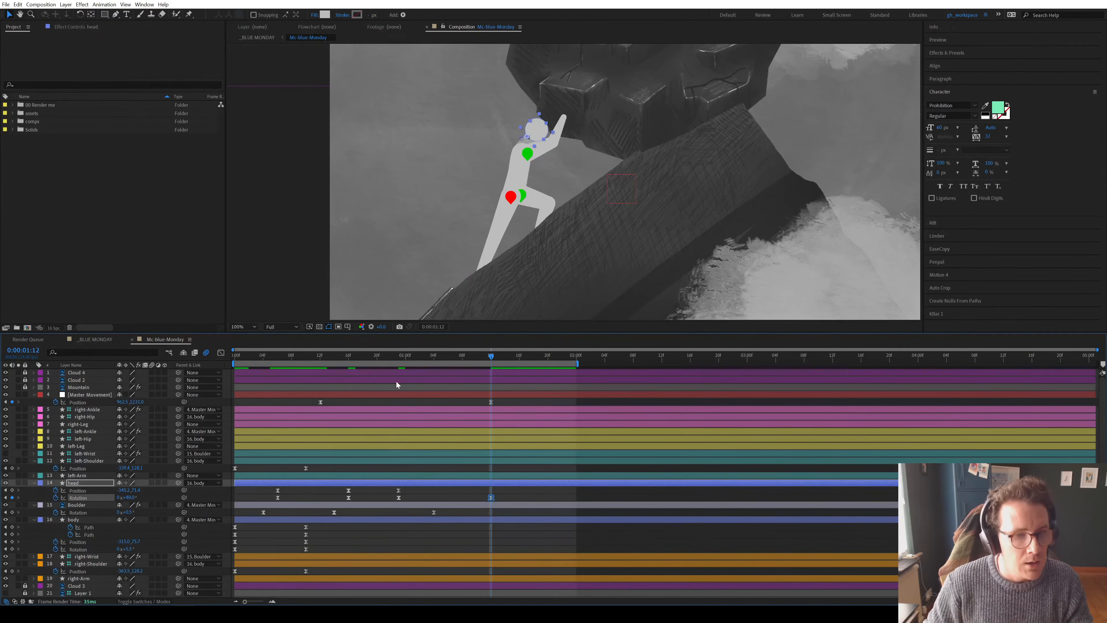
Repeat the body's position and rotation keyframes at 0:00:00:23, and at 0:00:01:12 shift the body slightly down and back and turn it slightly clockwise
{"action": "left_click", "coordinate": [400, 359]}
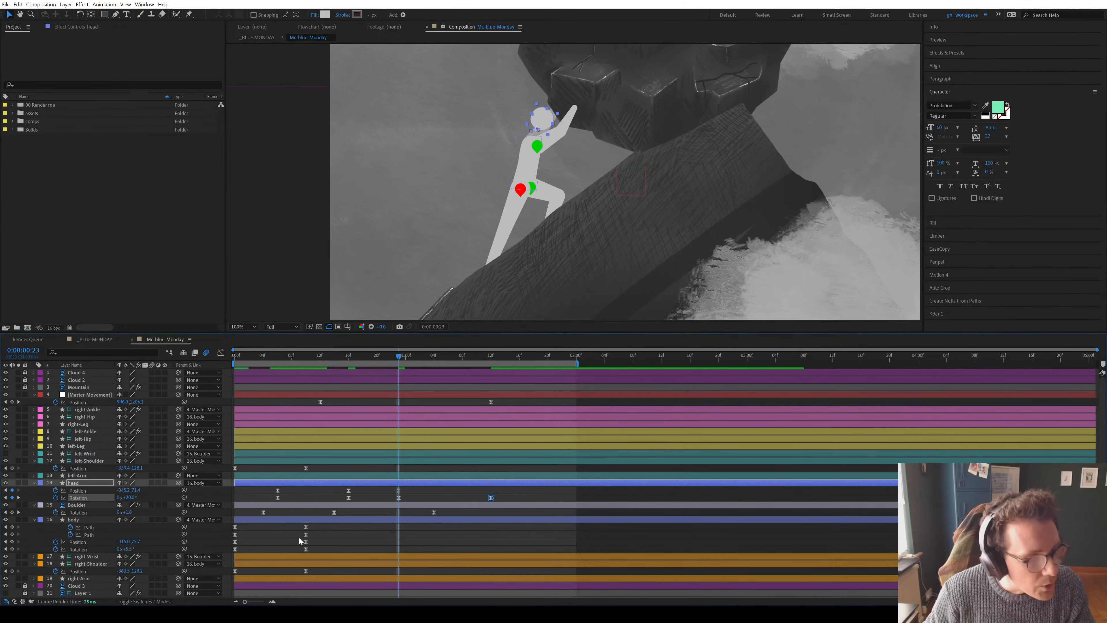
{"action": "left_click_drag", "start_coordinate": [342, 539], "coordinate": [307, 551]}
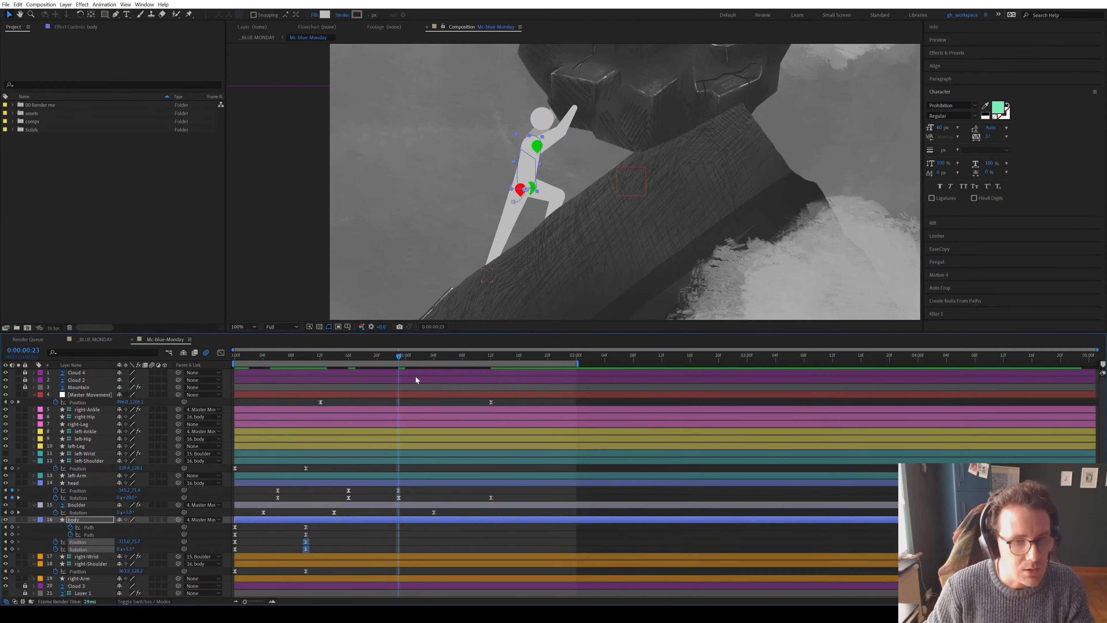
{"action": "left_click_drag", "start_coordinate": [417, 359], "coordinate": [491, 359]}
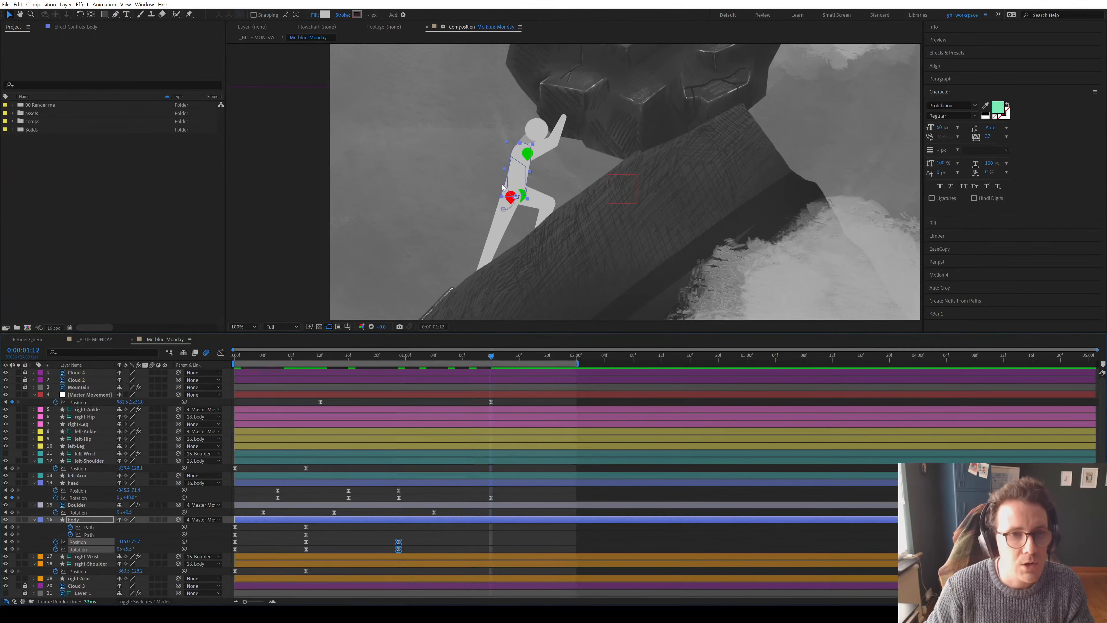
{"action": "left_click_drag", "start_coordinate": [515, 174], "coordinate": [511, 175]}
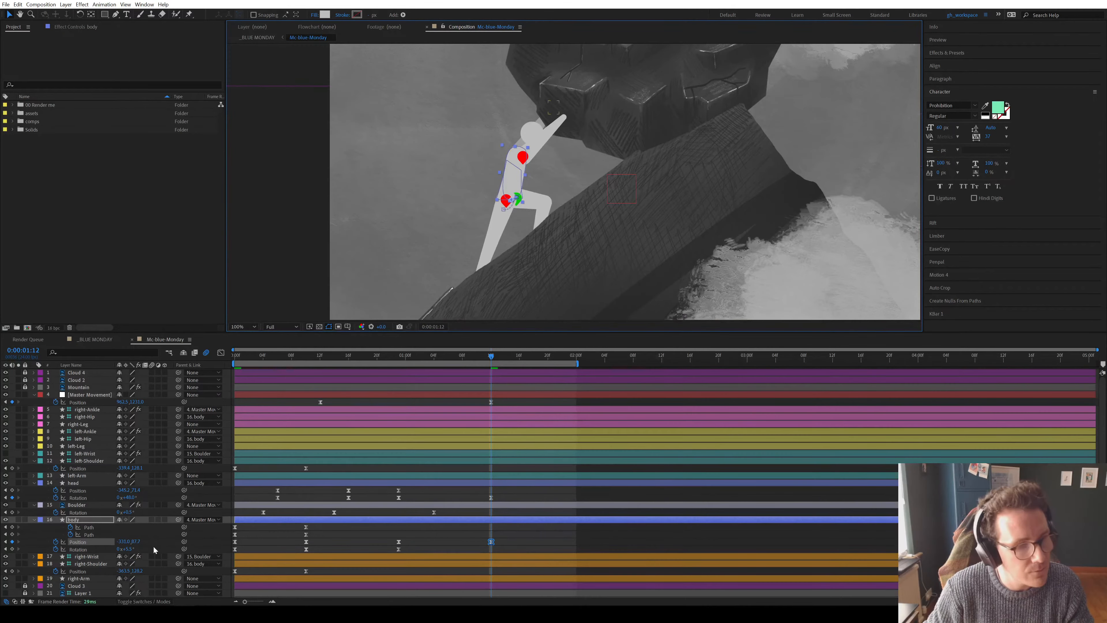
{"action": "left_click_drag", "start_coordinate": [129, 549], "coordinate": [134, 549]}
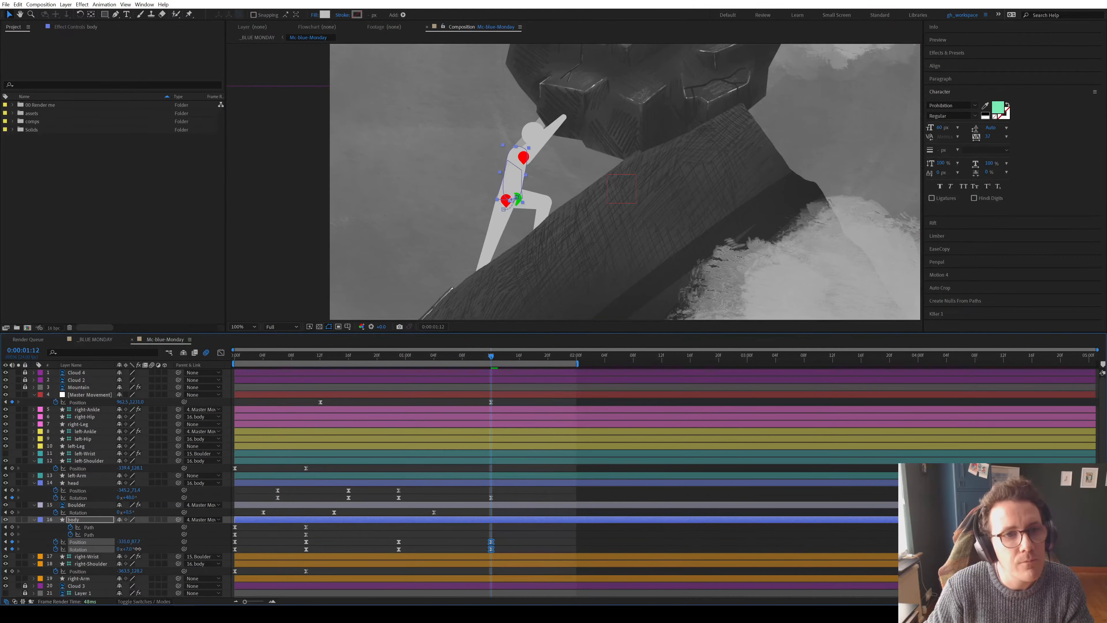
{"action": "left_click", "coordinate": [530, 536]}
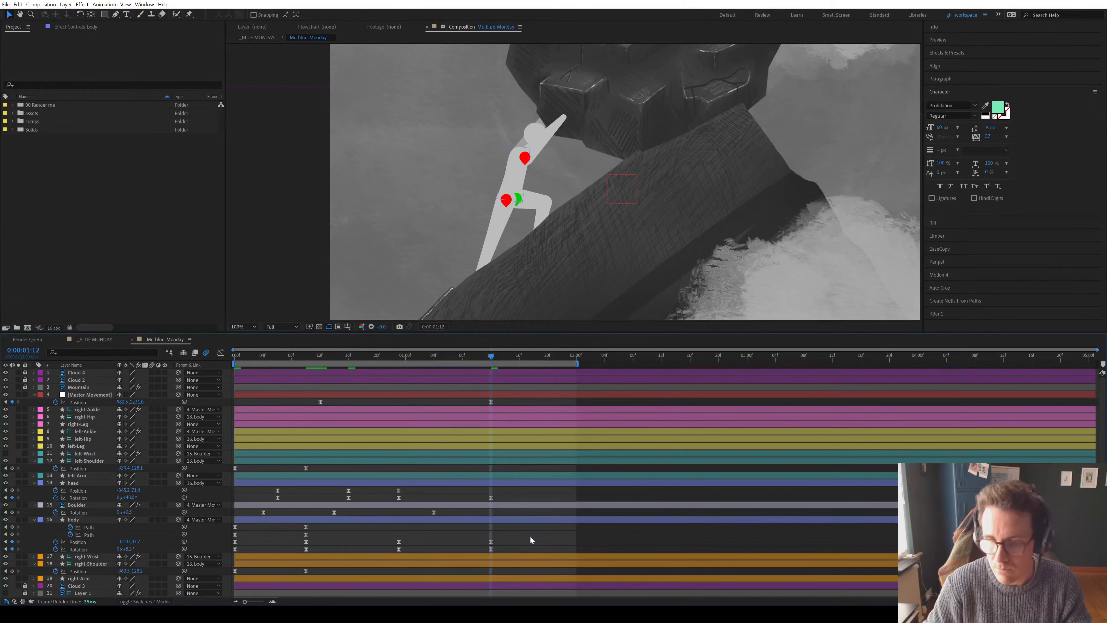
Play back the slide with the new head and body keyframes, checking the figure's pose at full and closer views
{"action": "key", "text": "space"}
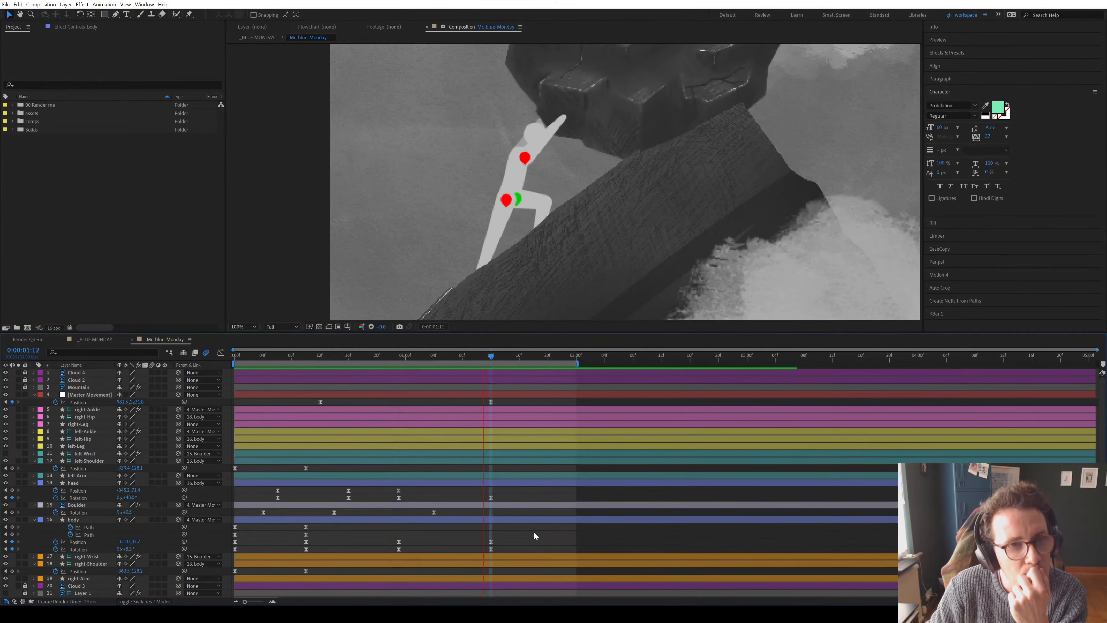
{"action": "key", "text": "comma"}
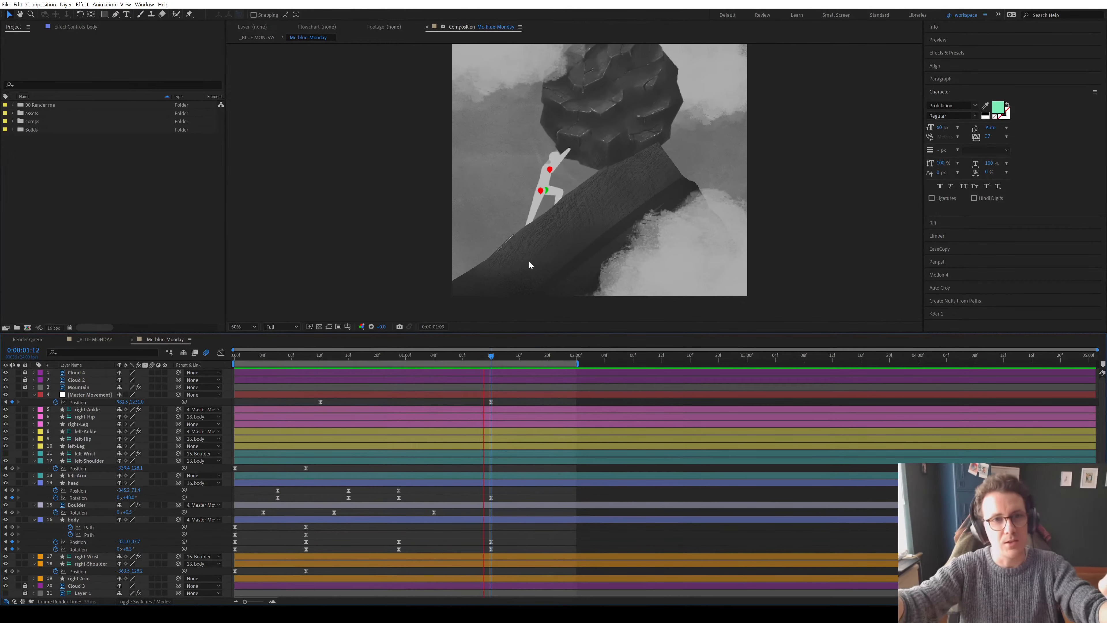
{"action": "key", "text": "period"}
{"action": "key", "text": "period"}
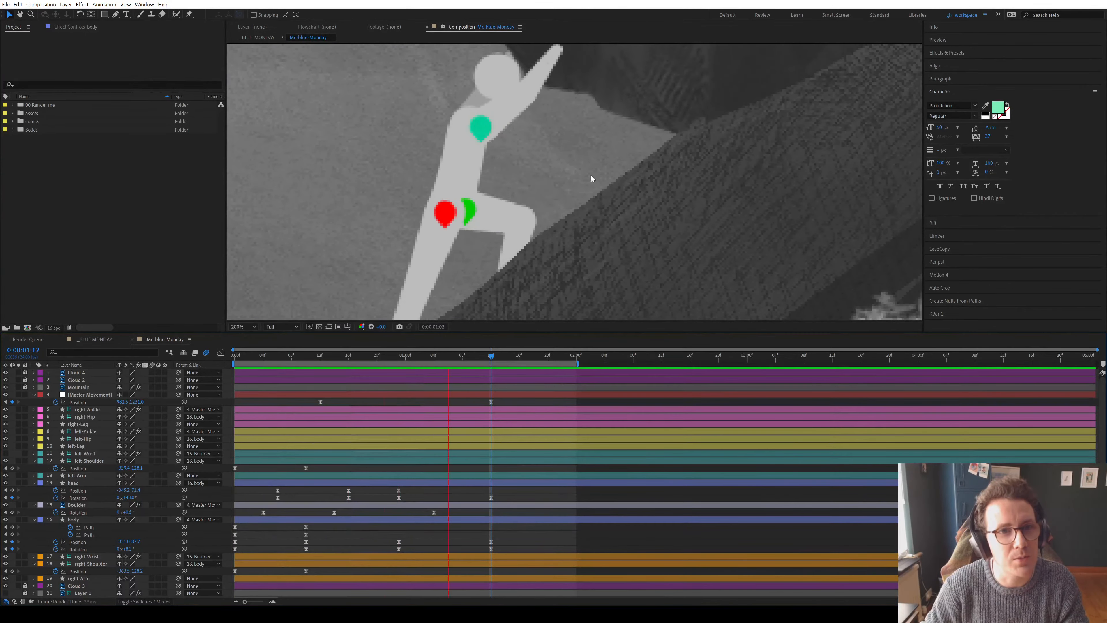
{"action": "scroll", "coordinate": [593, 172], "scroll_direction": "down", "scroll_amount": 1}
{"action": "scroll", "coordinate": [605, 169], "scroll_direction": "down", "scroll_amount": 1}
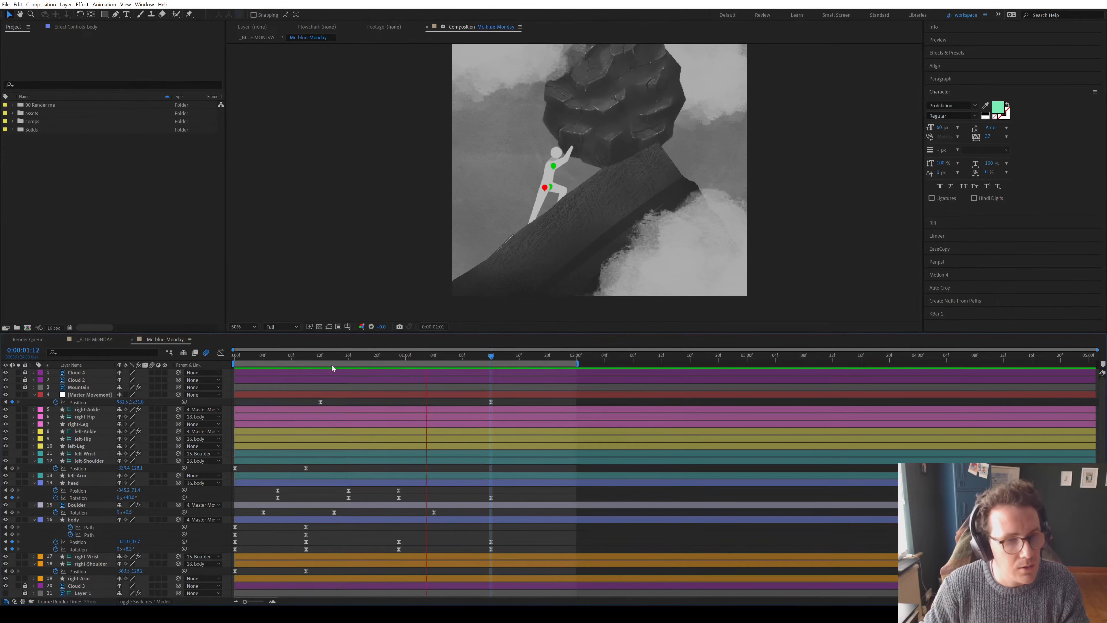
{"action": "key", "text": "space"}
Try Boulder's first rotation keyframe at 0:00:00:06, preview the timing, and return the keyframe to 0:00:00:04
{"action": "left_click_drag", "start_coordinate": [321, 355], "coordinate": [275, 374]}
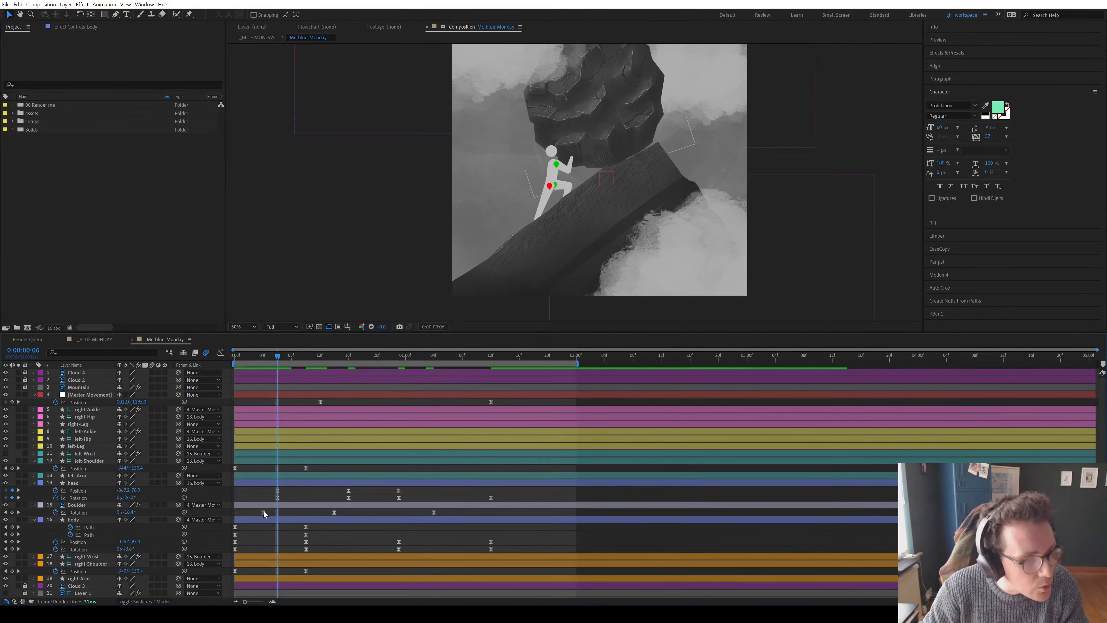
{"action": "left_click_drag", "start_coordinate": [264, 512], "coordinate": [275, 514]}
{"action": "left_click", "coordinate": [459, 181]}
{"action": "key", "text": "space"}
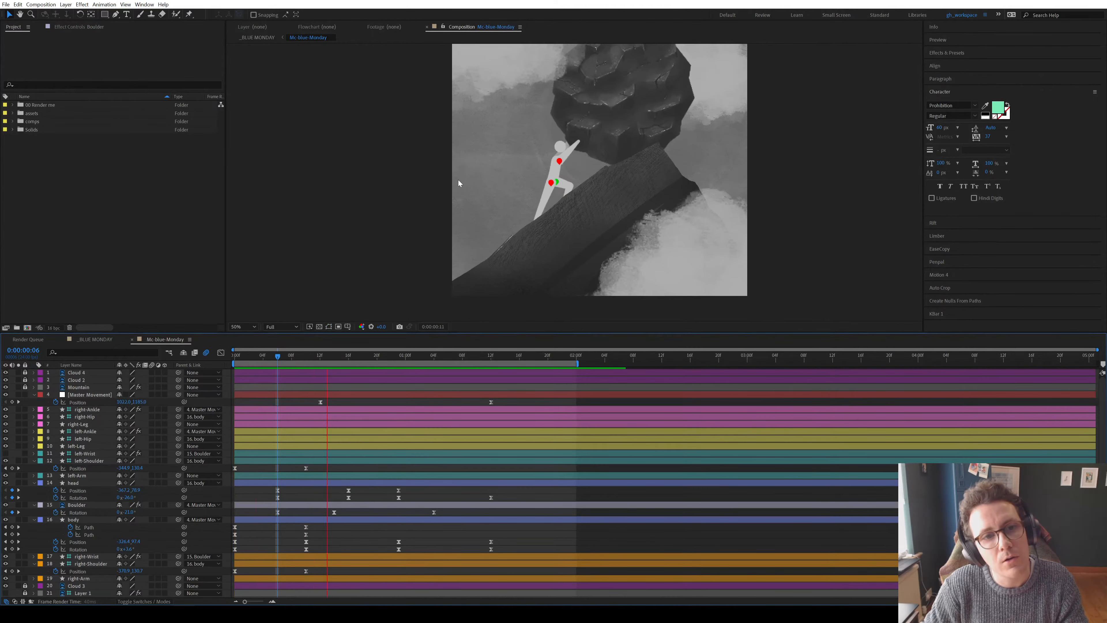
{"action": "key", "text": "Home"}
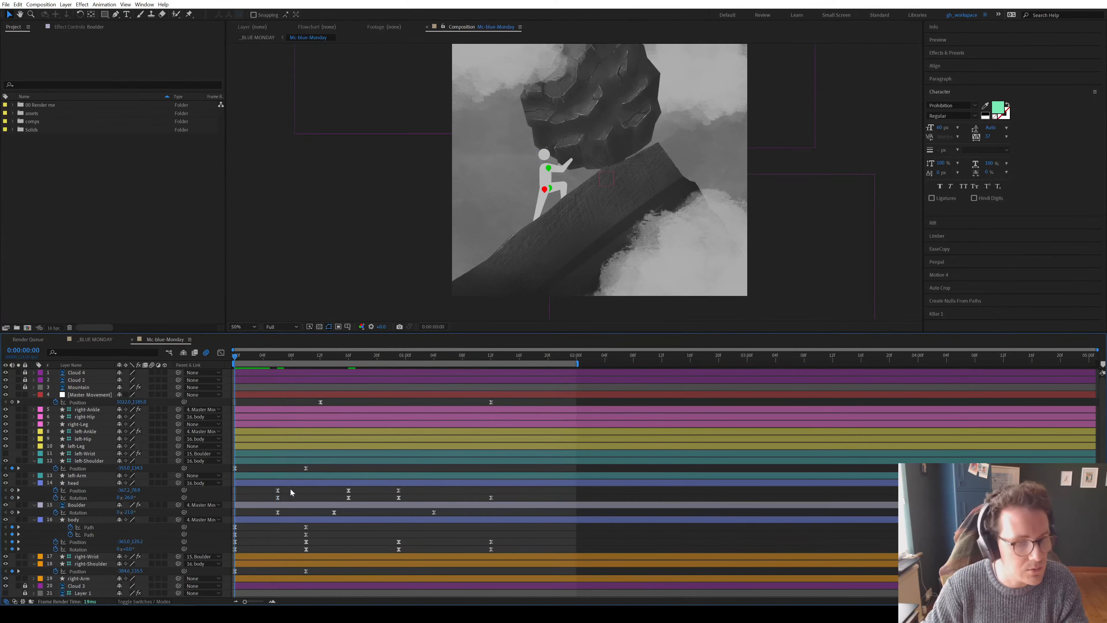
{"action": "left_click_drag", "start_coordinate": [278, 512], "coordinate": [263, 512]}
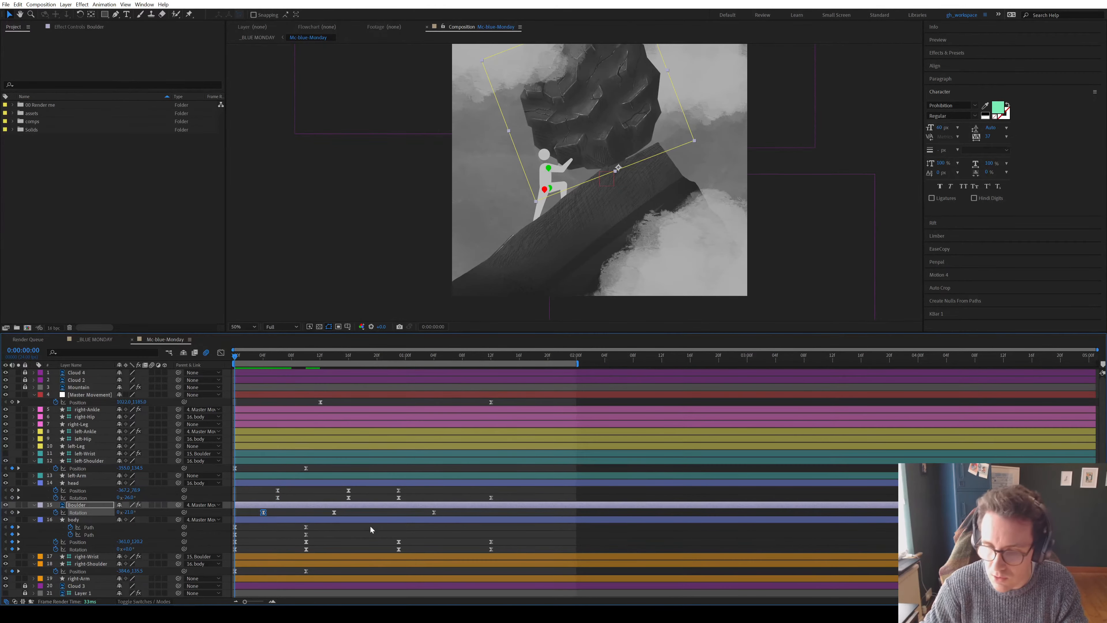
Move Boulder's second rotation keyframe to 0:00:00:15, and preview the boulder's roll in an enlarged composition view
{"action": "left_click_drag", "start_coordinate": [339, 513], "coordinate": [342, 513]}
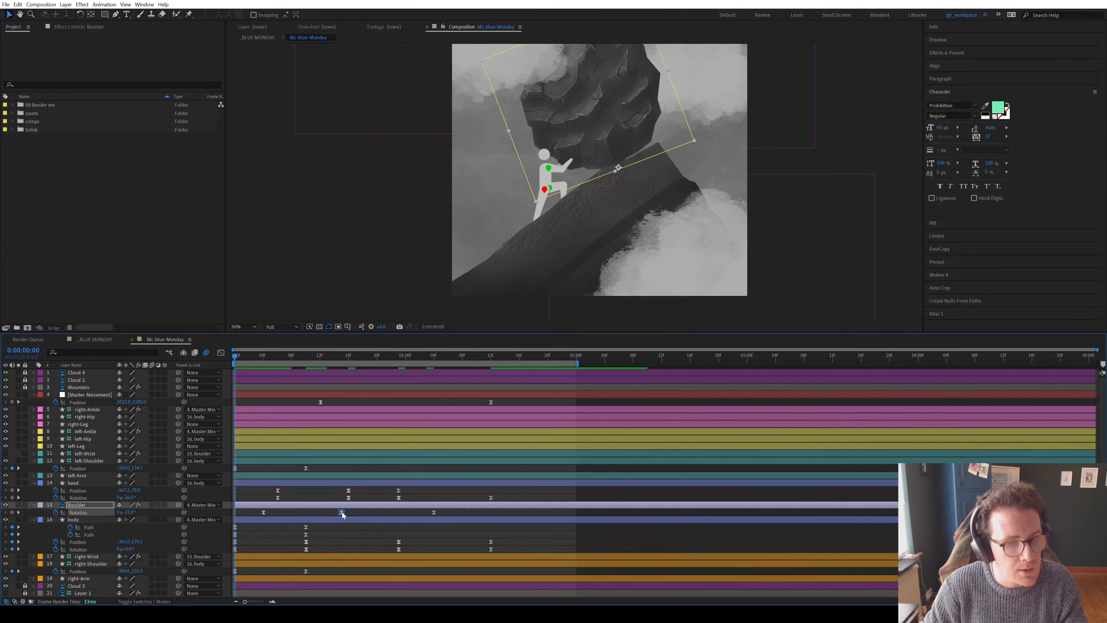
{"action": "left_click", "coordinate": [351, 511]}
{"action": "key", "text": "space"}
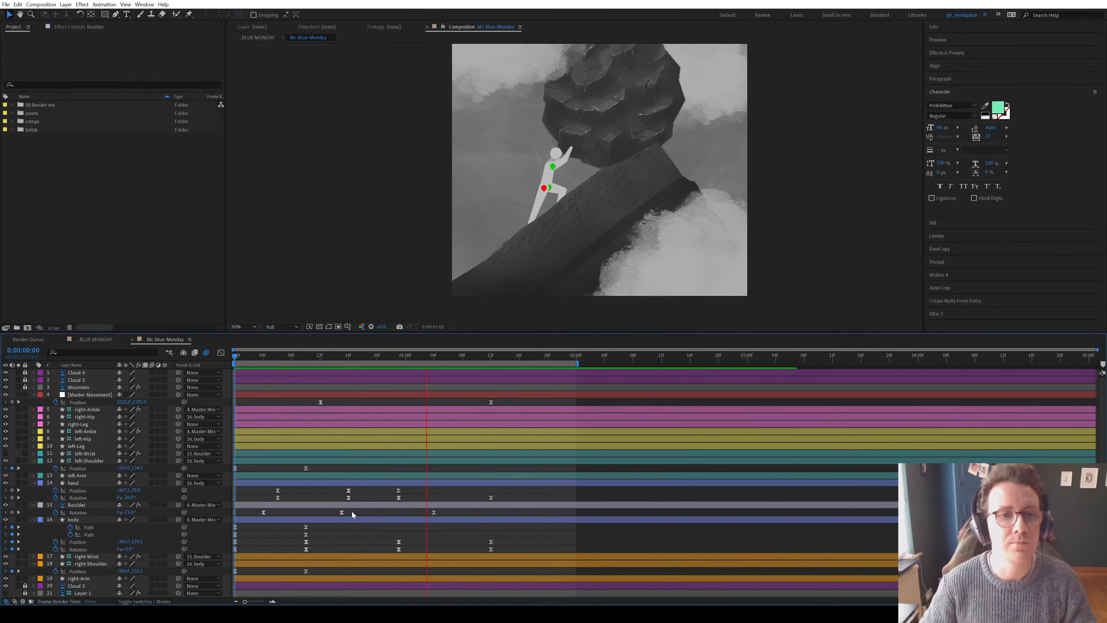
{"action": "left_click_drag", "start_coordinate": [566, 336], "coordinate": [561, 374]}
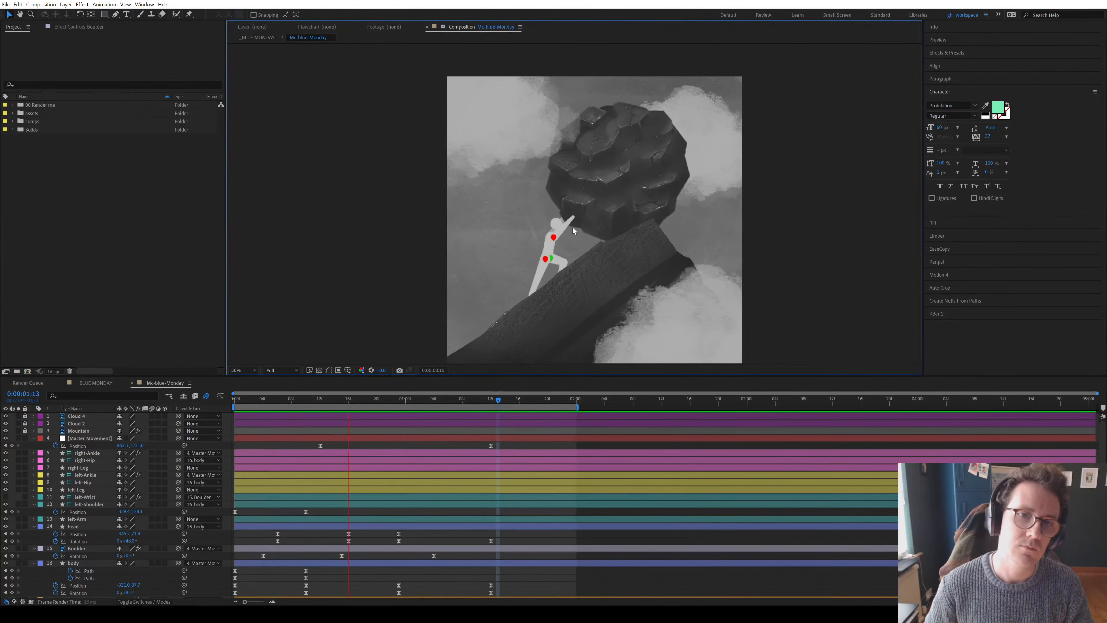
{"action": "scroll", "coordinate": [648, 232], "scroll_direction": "up", "scroll_amount": 1}
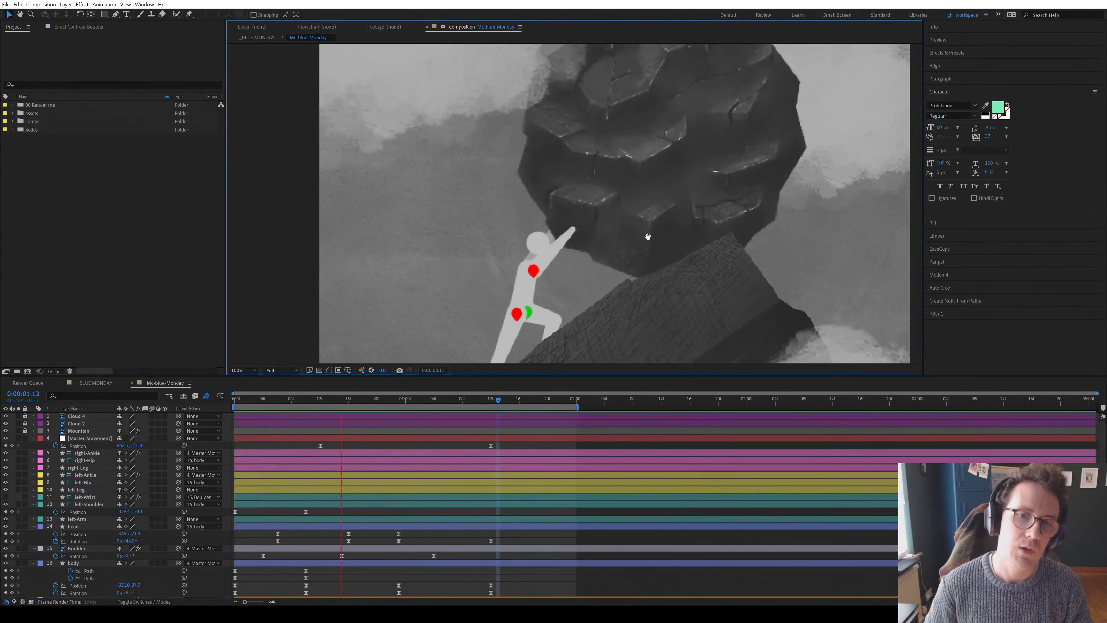
{"action": "key", "text": "space"}
Check Boulder's contact with the slope at 0:00:00:15, and start animating its anchor point with a keyframe at 0:00:00:07
{"action": "left_click", "coordinate": [342, 401]}
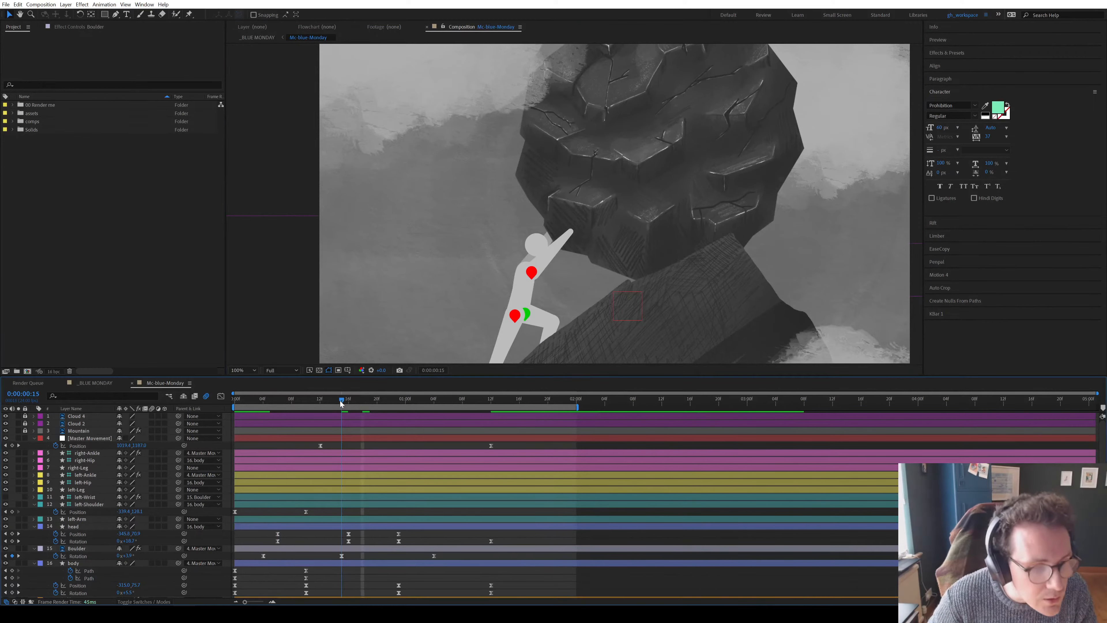
{"action": "left_click", "coordinate": [84, 548]}
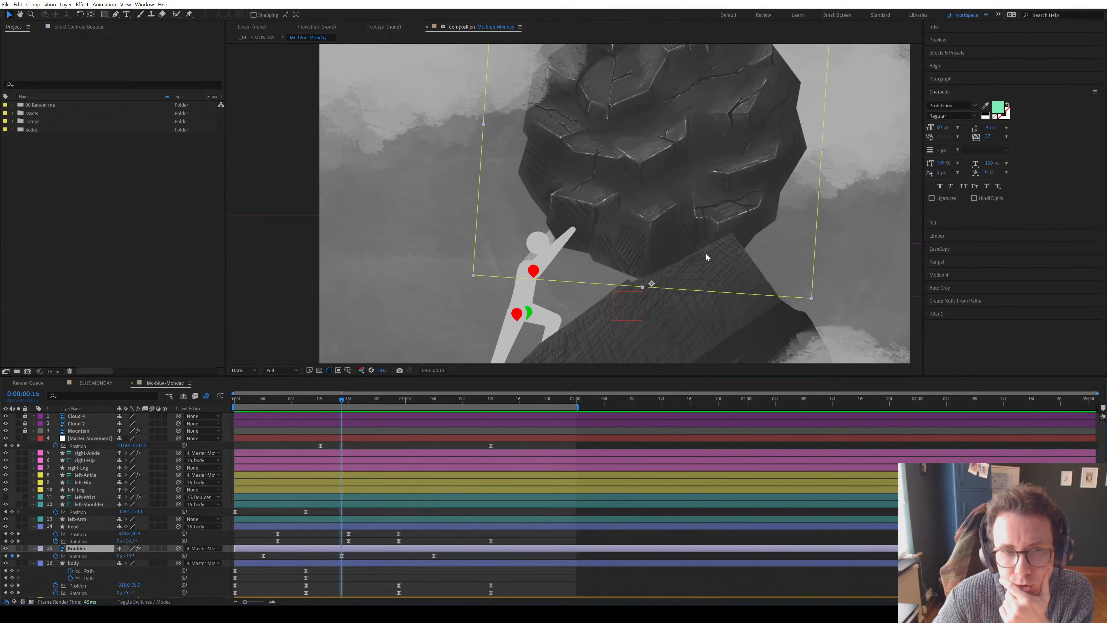
{"action": "left_click_drag", "start_coordinate": [340, 404], "coordinate": [285, 413]}
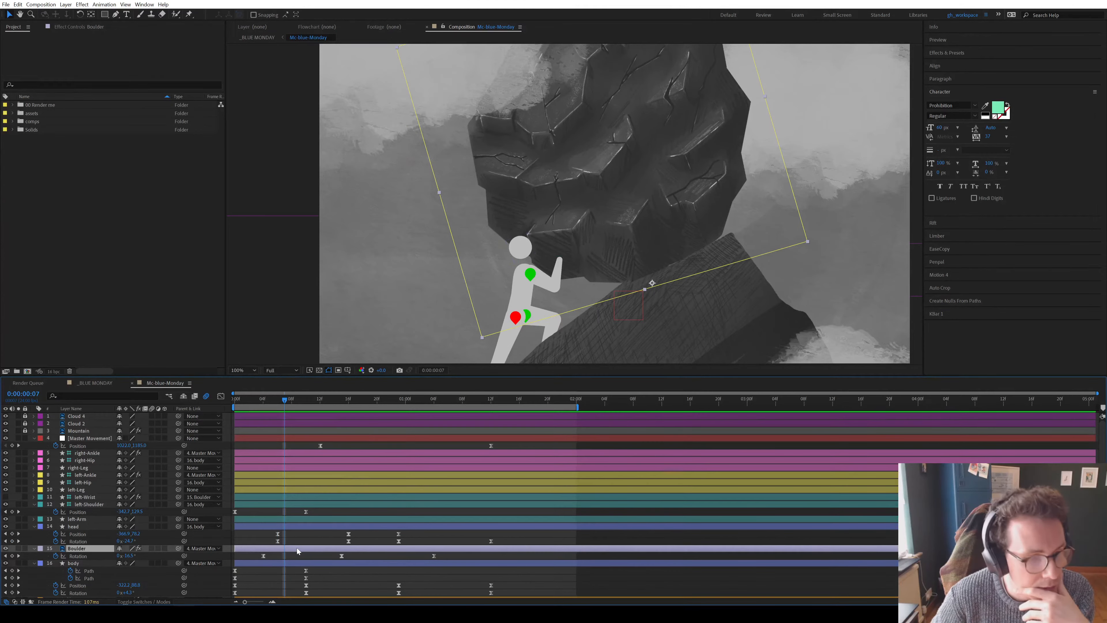
{"action": "key", "text": "a"}
{"action": "left_click", "coordinate": [60, 557]}
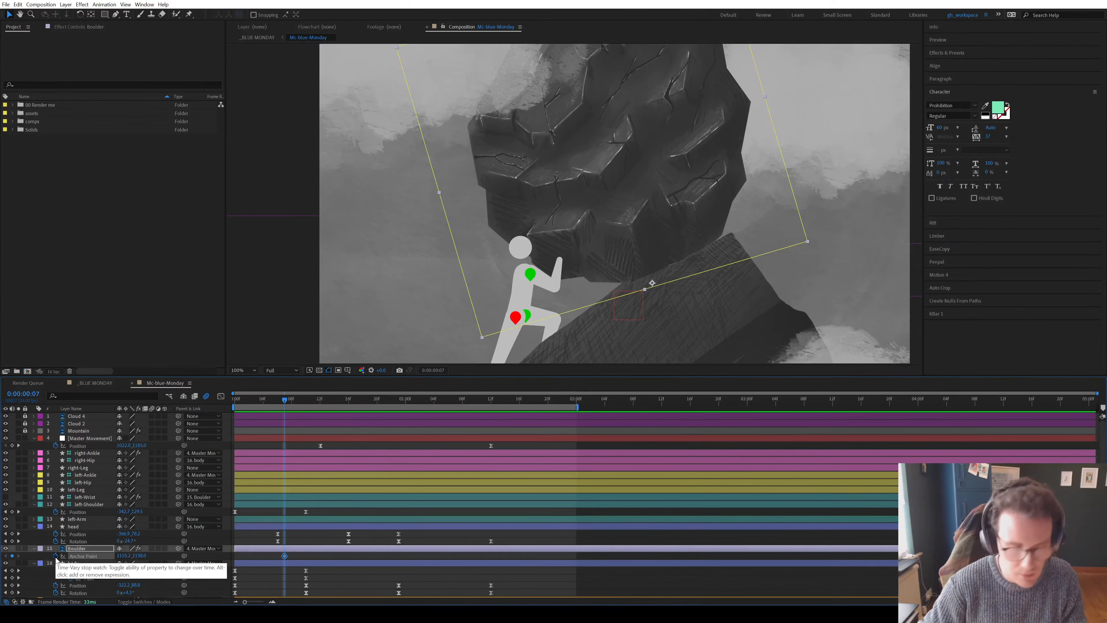
Try shifting Boulder's anchor point to its contact with the slope near the peak at 0:00:00:08
{"action": "key", "text": "Page_Down"}
{"action": "key", "text": "period"}
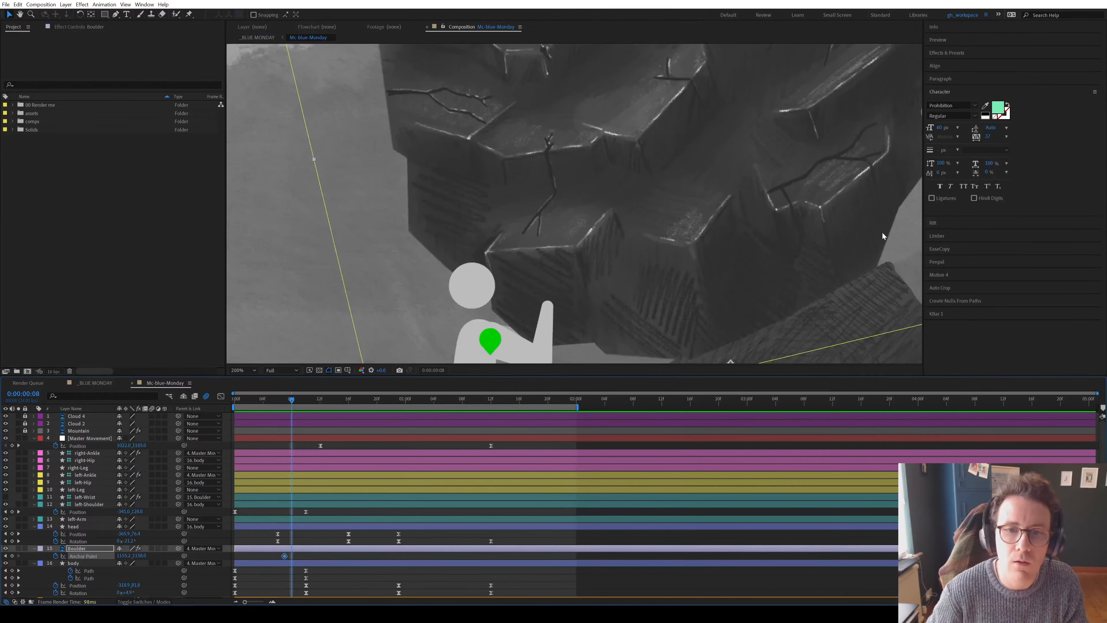
{"action": "left_click_drag", "start_coordinate": [883, 235], "coordinate": [683, 194]}
{"action": "left_click", "coordinate": [91, 14]}
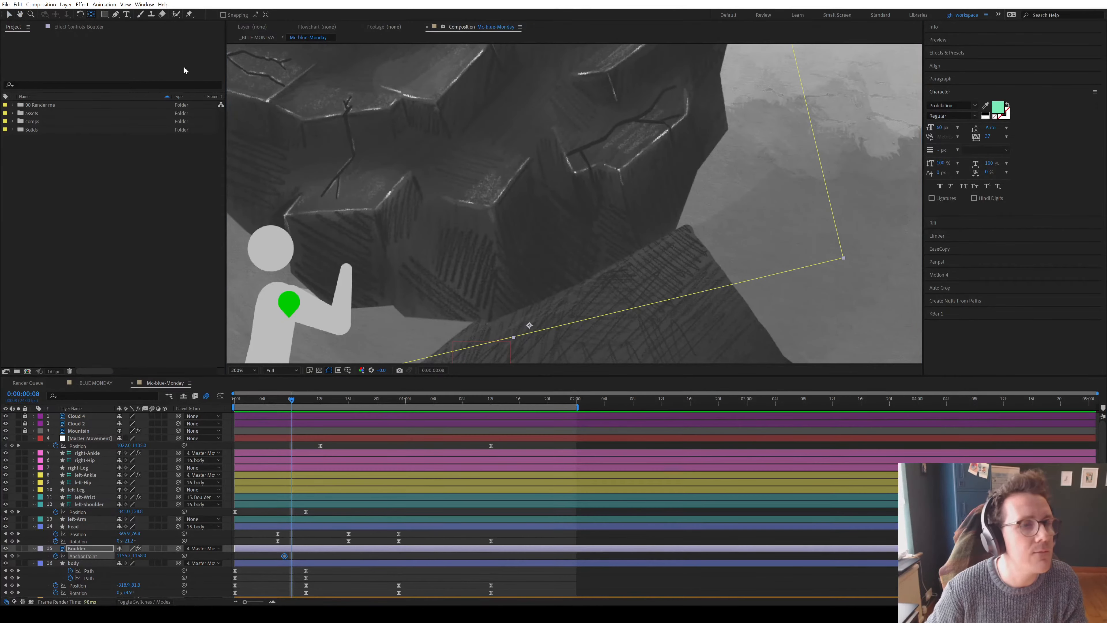
{"action": "left_click_drag", "start_coordinate": [533, 326], "coordinate": [537, 321]}
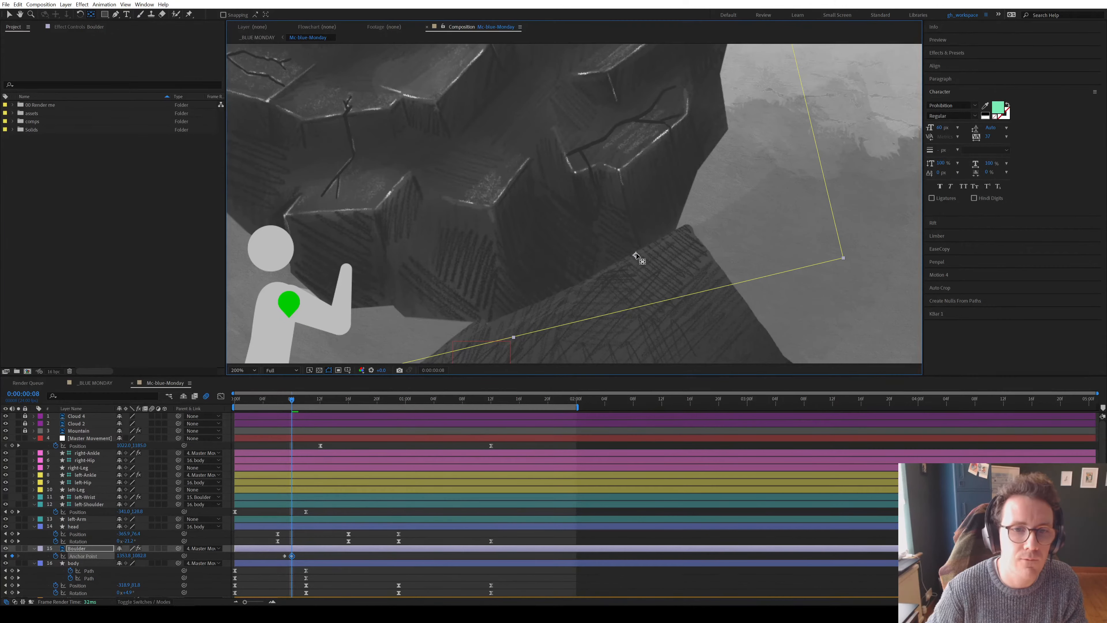
{"action": "left_click", "coordinate": [305, 560]}
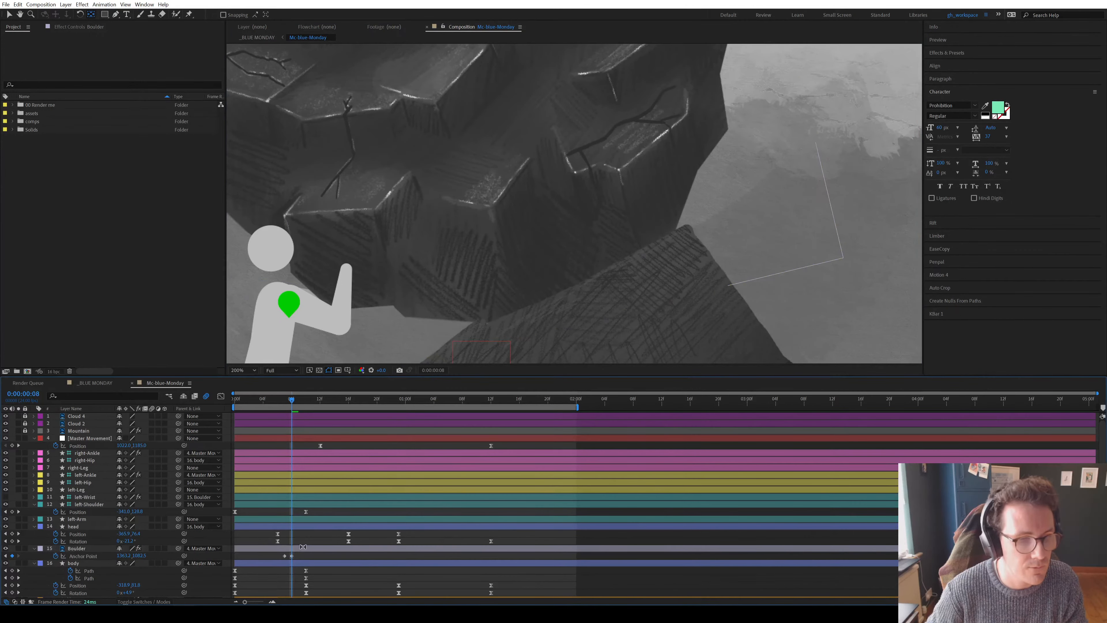
Check the boulder's roll from 0:00:00:09 to 0:00:00:11, and try converting both Boulder anchor point keyframes to hold keyframes
{"action": "left_click", "coordinate": [298, 401]}
{"action": "left_click", "coordinate": [306, 401]}
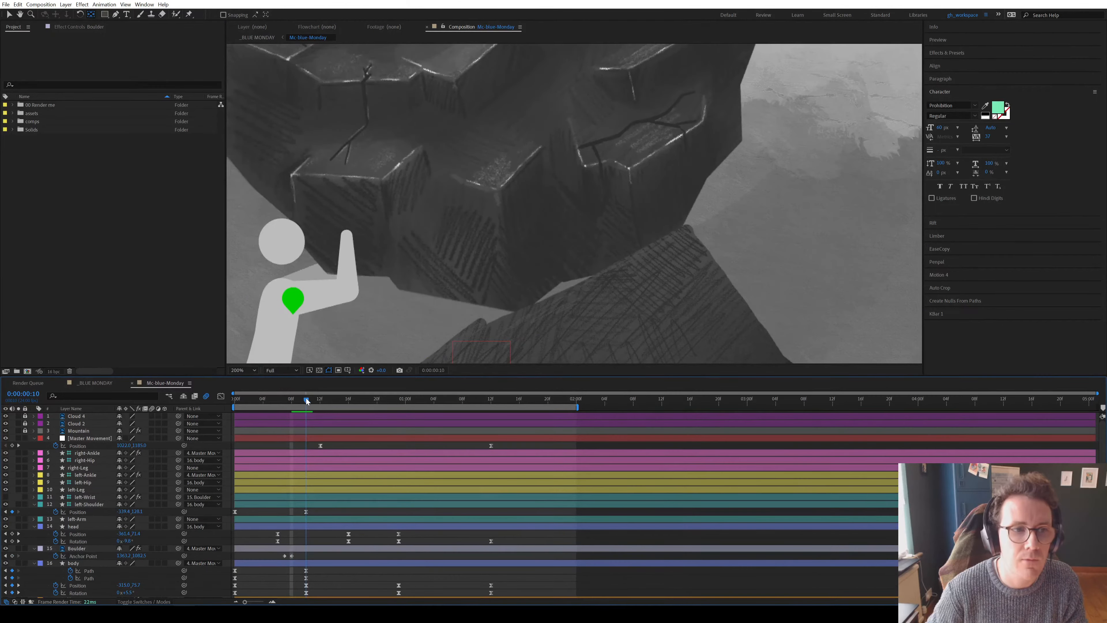
{"action": "left_click", "coordinate": [313, 400]}
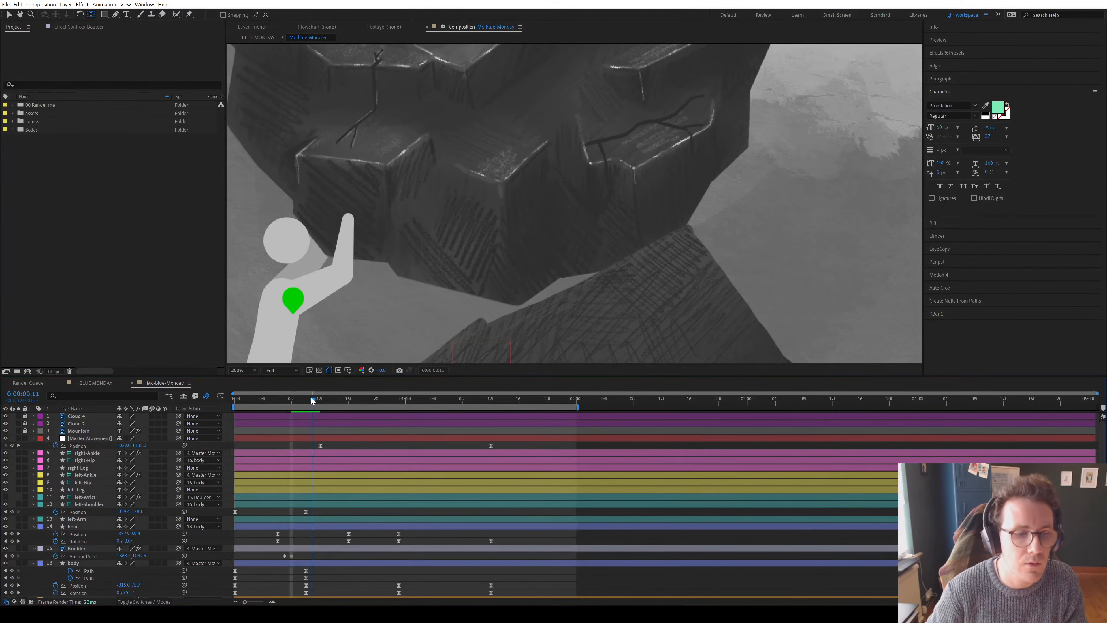
{"action": "left_click", "coordinate": [299, 400]}
{"action": "left_click_drag", "start_coordinate": [283, 553], "coordinate": [295, 559]}
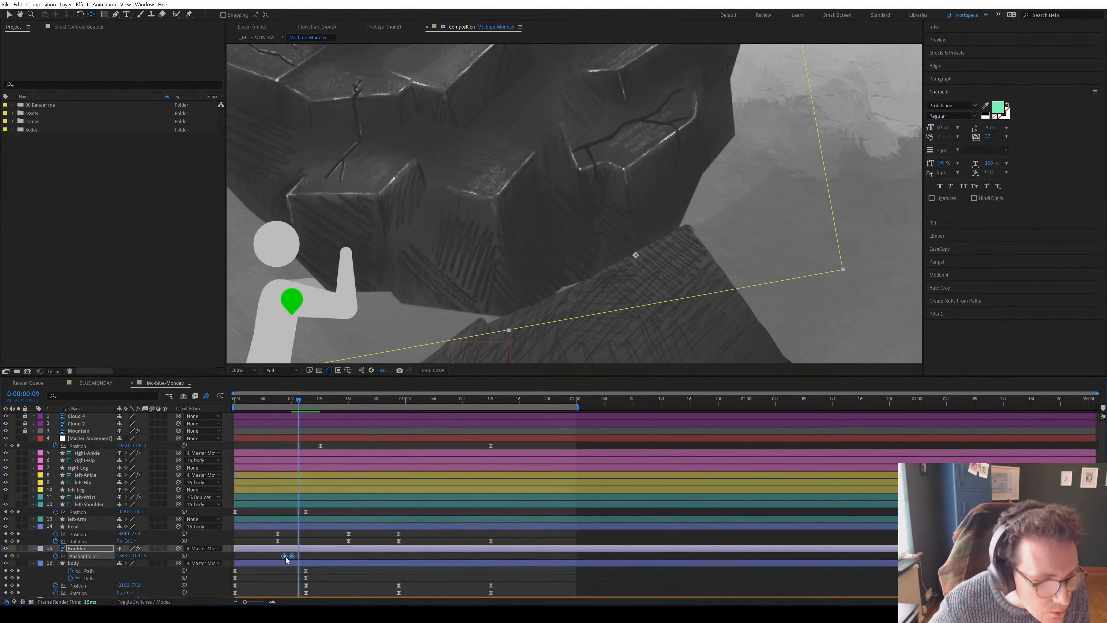
{"action": "right_click", "coordinate": [286, 557]}
{"action": "left_click", "coordinate": [315, 517]}
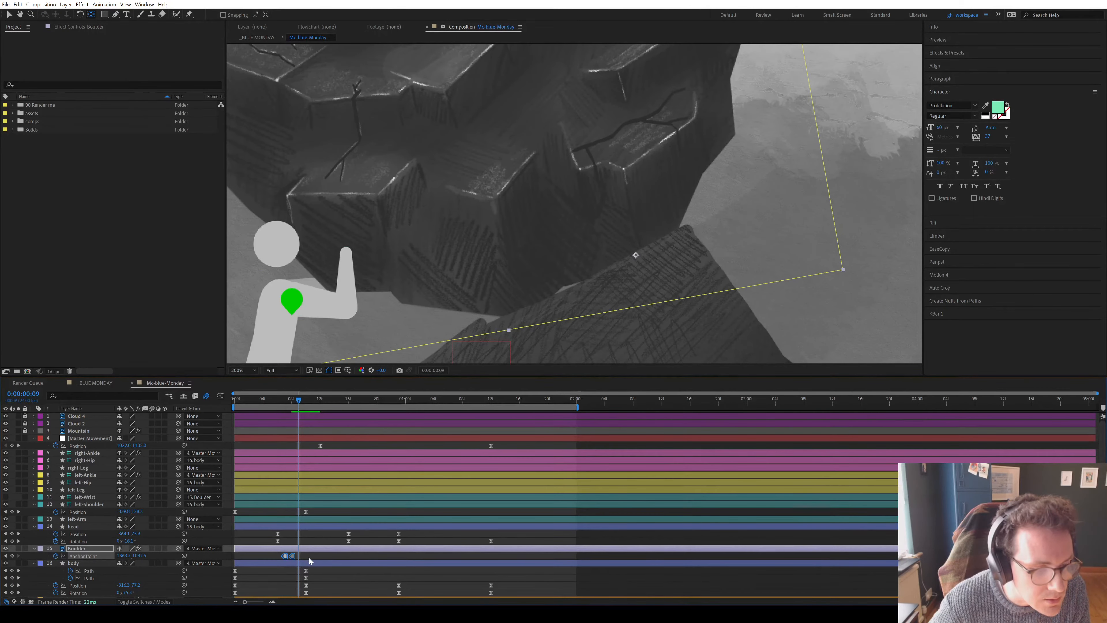
{"action": "left_click", "coordinate": [309, 558]}
Play back the boulder's roll in the full composition, and check the frames around the anchor point change at 0:00:00:07
{"action": "scroll", "coordinate": [575, 203], "scroll_direction": "down", "scroll_amount": 1}
{"action": "right_click", "coordinate": [562, 237]}
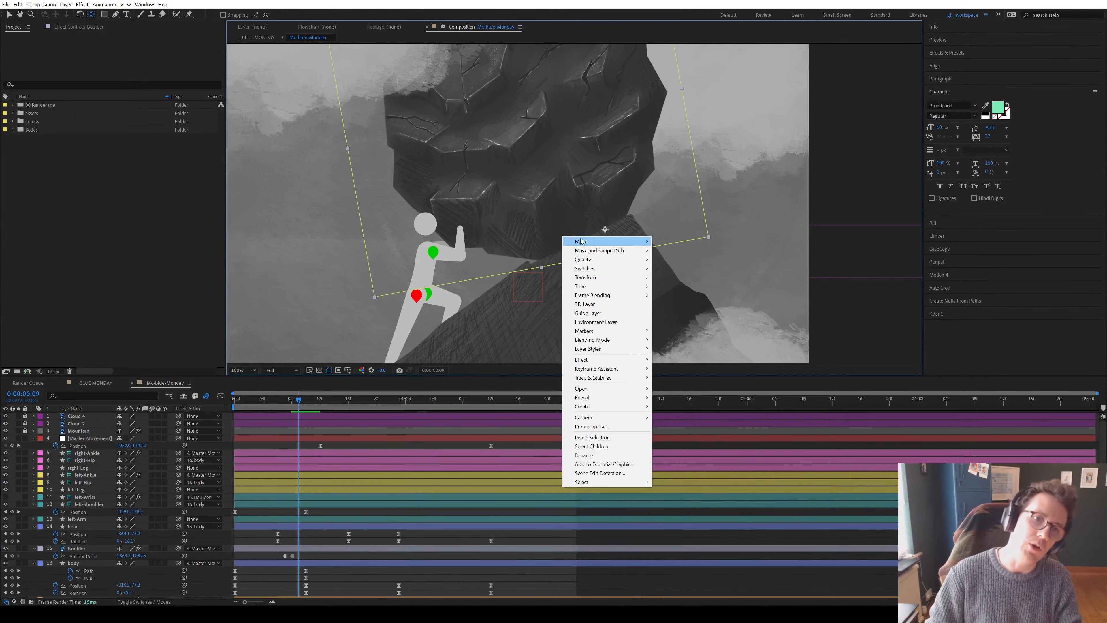
{"action": "left_click", "coordinate": [426, 459]}
{"action": "scroll", "coordinate": [517, 205], "scroll_direction": "down", "scroll_amount": 1}
{"action": "key", "text": "v"}
{"action": "scroll", "coordinate": [516, 205], "scroll_direction": "up", "scroll_amount": 1}
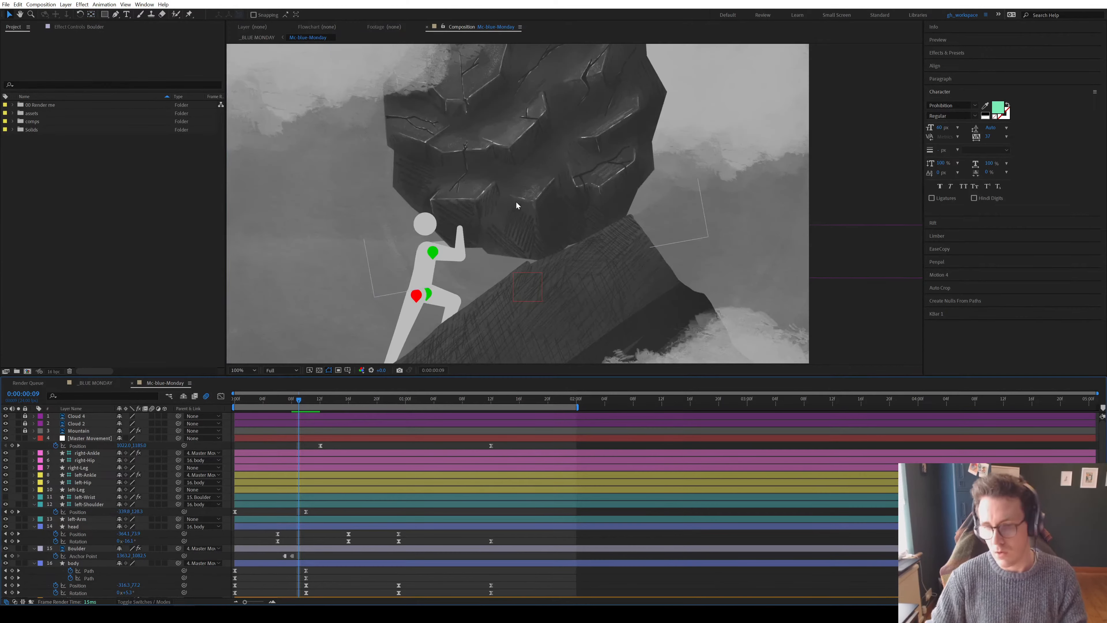
{"action": "left_click_drag", "start_coordinate": [516, 205], "coordinate": [562, 198]}
{"action": "left_click_drag", "start_coordinate": [284, 402], "coordinate": [256, 401]}
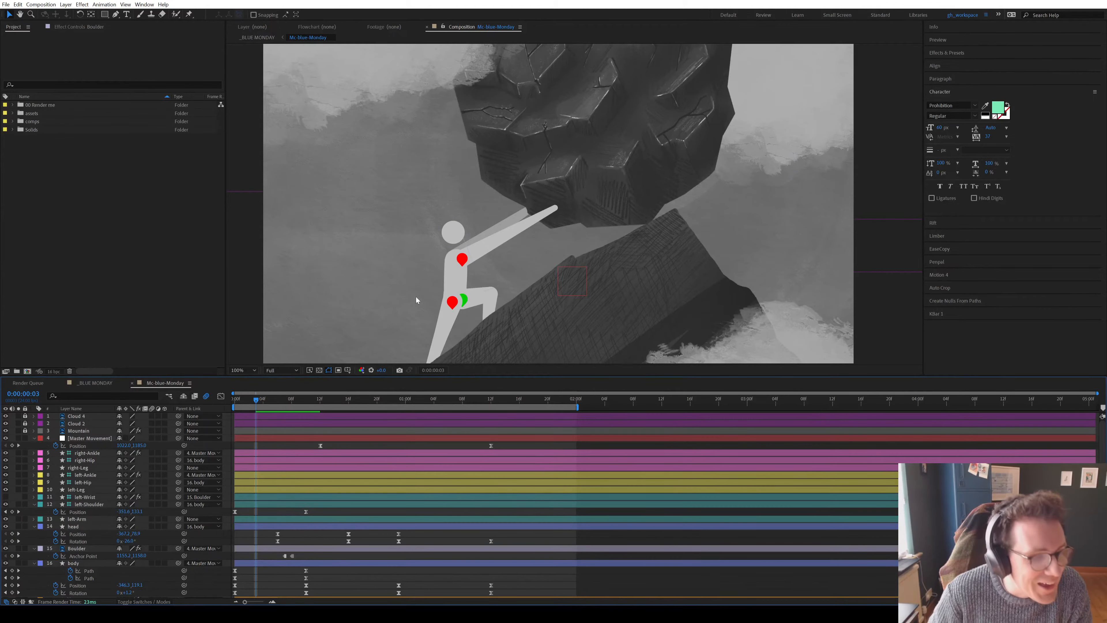
{"action": "scroll", "coordinate": [576, 205], "scroll_direction": "down", "scroll_amount": 2}
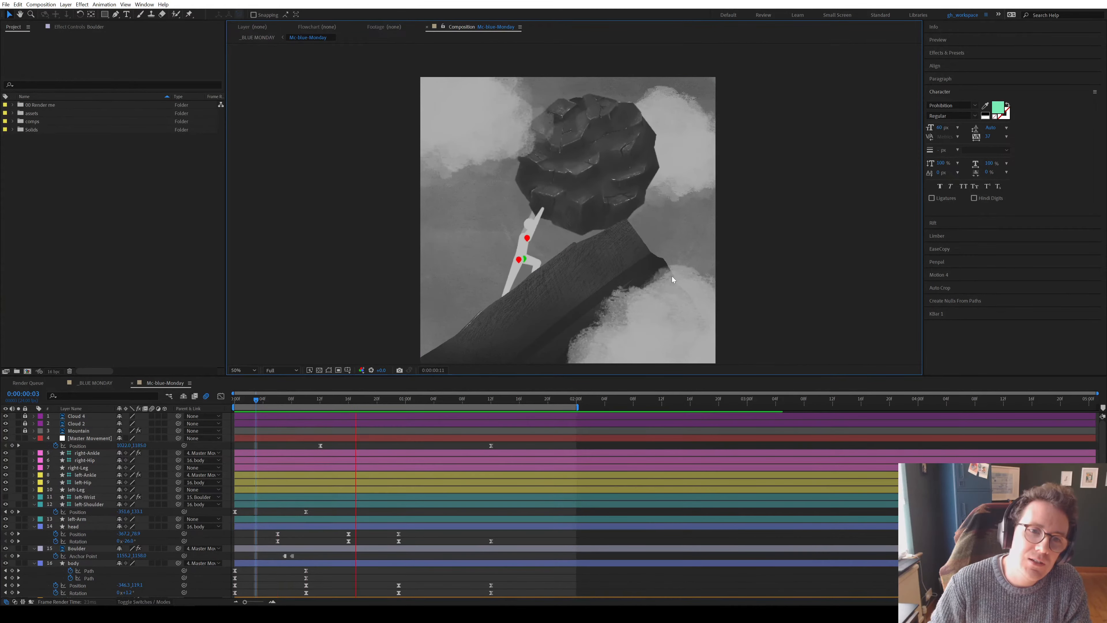
{"action": "key", "text": "space"}
{"action": "left_click", "coordinate": [282, 399]}
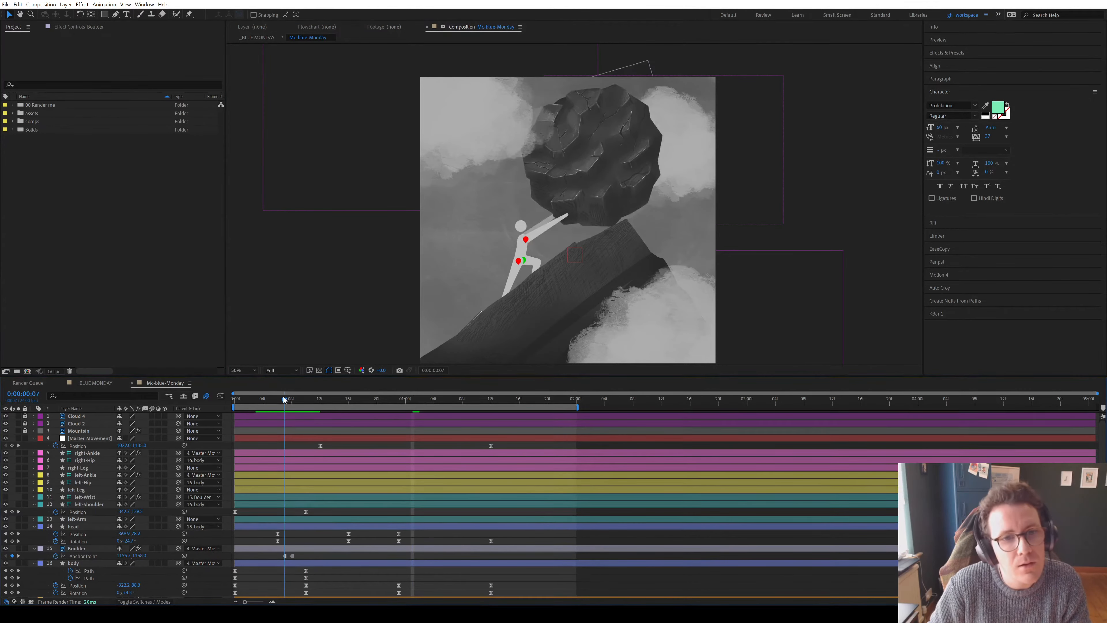
{"action": "left_click_drag", "start_coordinate": [286, 400], "coordinate": [284, 400]}
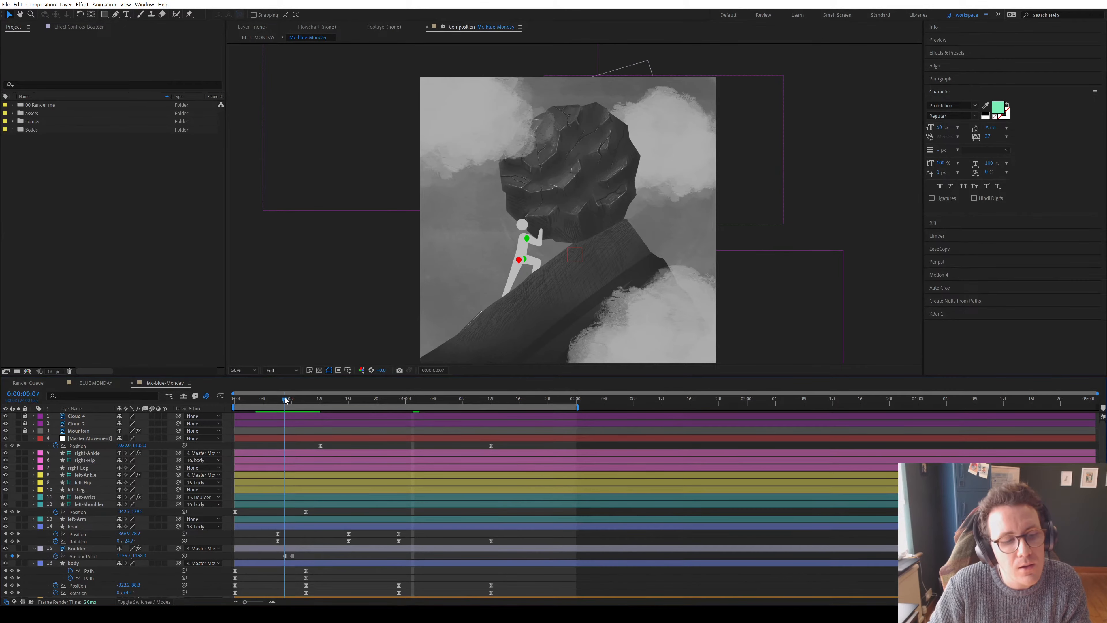
Undo the hold conversion and Boulder's anchor point keyframes, scrubbing back to 0:00:00:00 to check the boulder
{"action": "scroll", "coordinate": [512, 228], "scroll_direction": "up", "scroll_amount": 1}
{"action": "right_click", "coordinate": [511, 229]}
{"action": "left_click", "coordinate": [439, 532]}
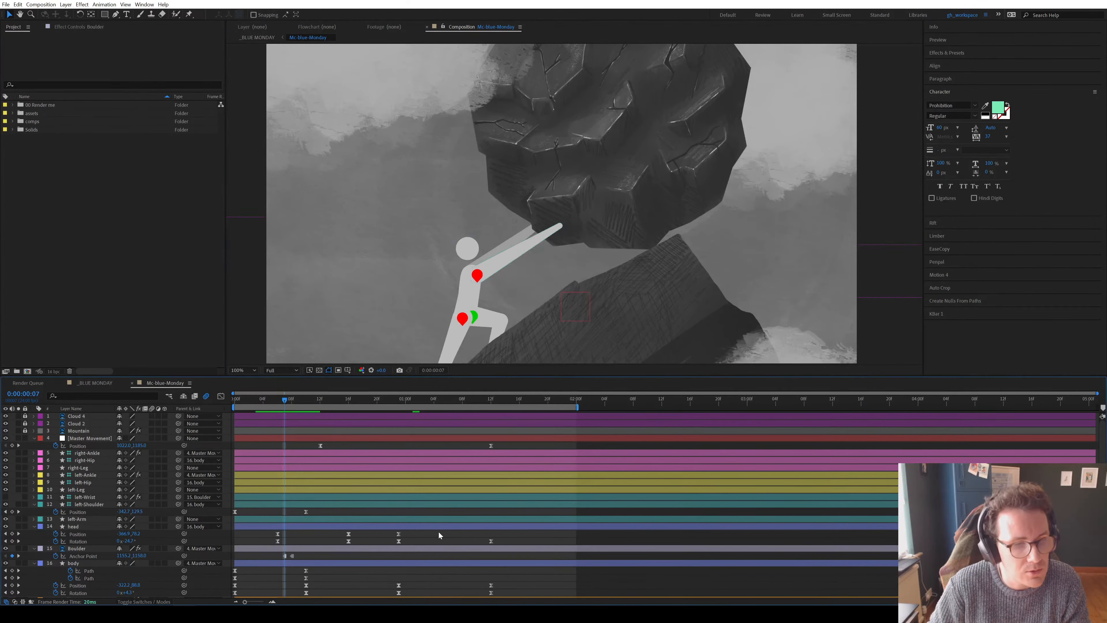
{"action": "key", "text": "ctrl+z"}
{"action": "left_click", "coordinate": [320, 555]}
{"action": "left_click_drag", "start_coordinate": [306, 400], "coordinate": [276, 402]}
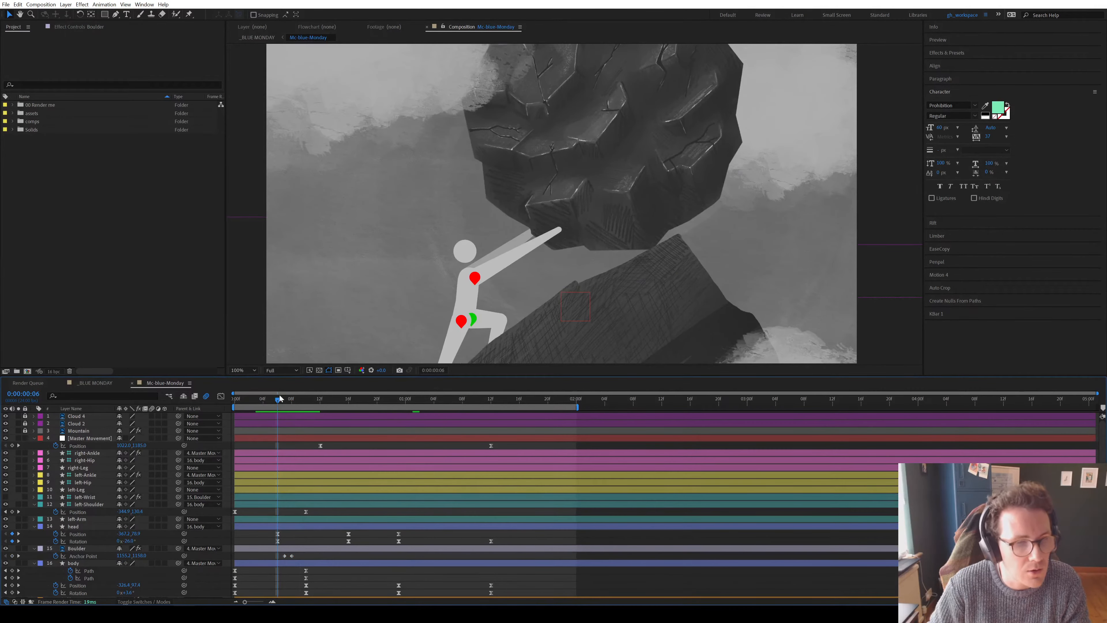
{"action": "key", "text": "ctrl+z"}
{"action": "key", "text": "ctrl+z"}
{"action": "left_click_drag", "start_coordinate": [284, 399], "coordinate": [223, 403]}
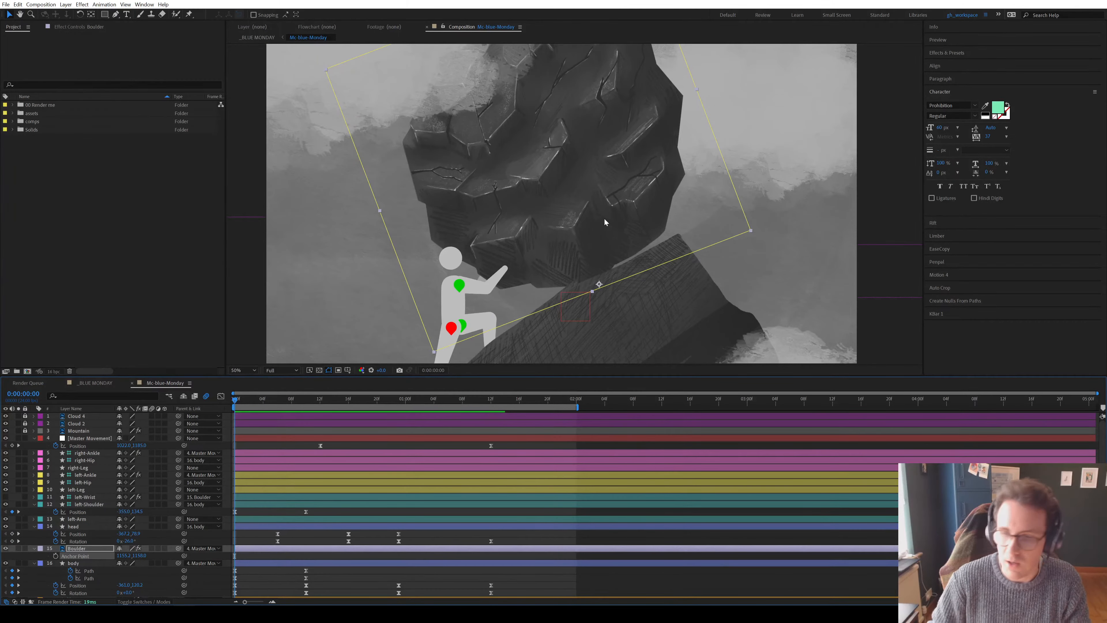
Collapse all layer properties, play back the whole animation, and examine the figure's feet on the slope more closely
{"action": "scroll", "coordinate": [567, 242], "scroll_direction": "up", "scroll_amount": 1}
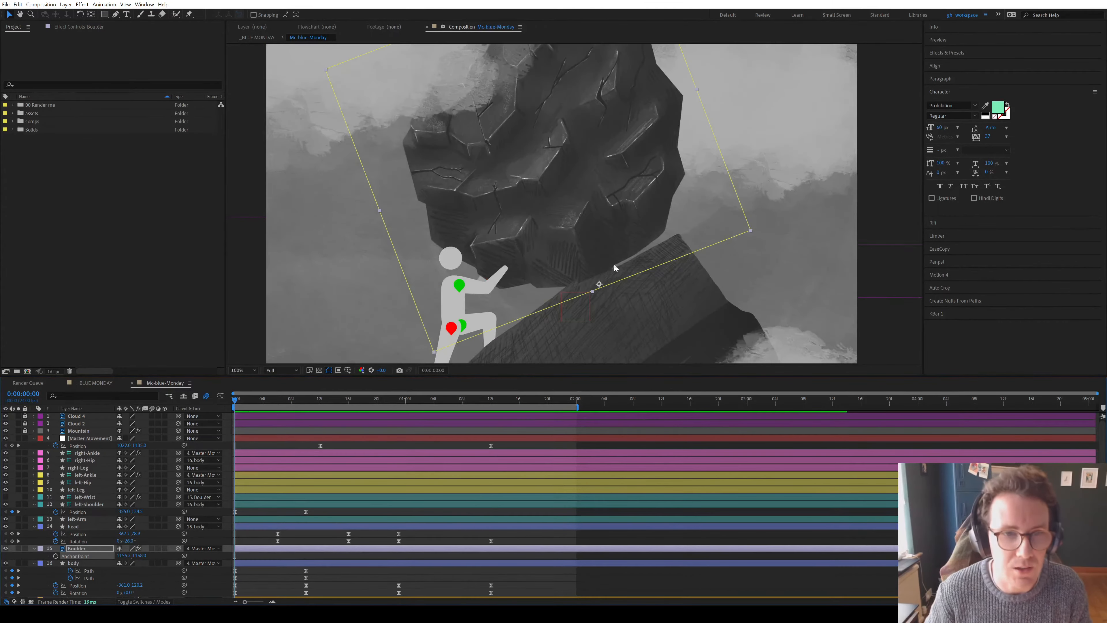
{"action": "scroll", "coordinate": [621, 230], "scroll_direction": "down", "scroll_amount": 1}
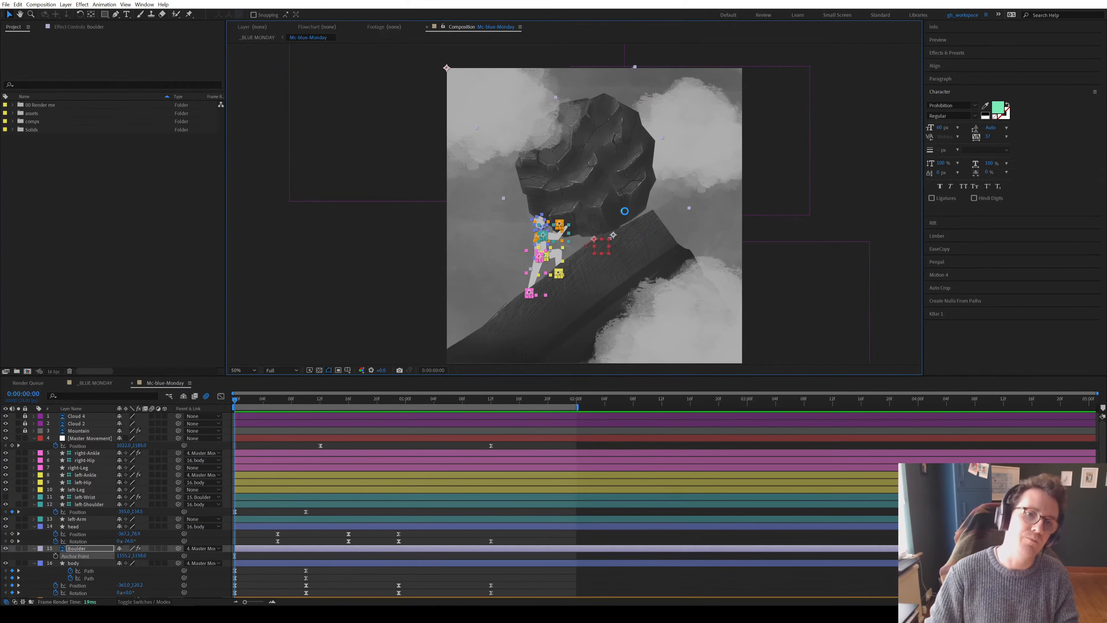
{"action": "key", "text": "u"}
{"action": "left_click", "coordinate": [674, 339]}
{"action": "key", "text": "space"}
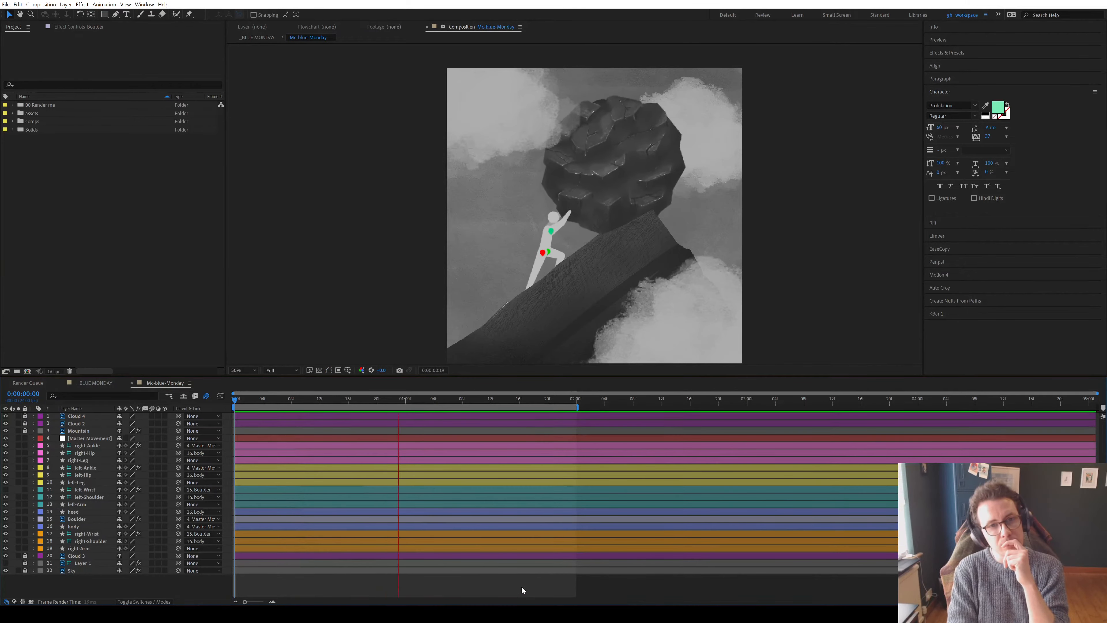
{"action": "key", "text": "space"}
{"action": "scroll", "coordinate": [528, 302], "scroll_direction": "up", "scroll_amount": 2}
{"action": "left_click_drag", "start_coordinate": [529, 303], "coordinate": [541, 254]}
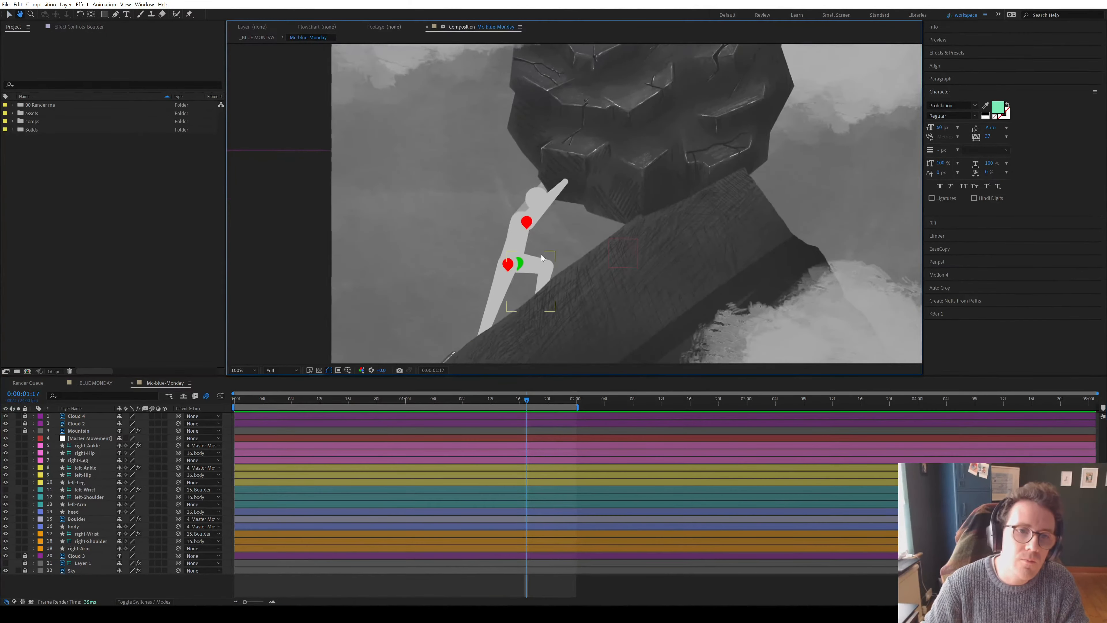
Reveal the Position properties of the right-Ankle, left-Ankle and Master Movement layers
{"action": "left_click", "coordinate": [440, 438]}
{"action": "left_click_drag", "start_coordinate": [528, 397], "coordinate": [548, 401]}
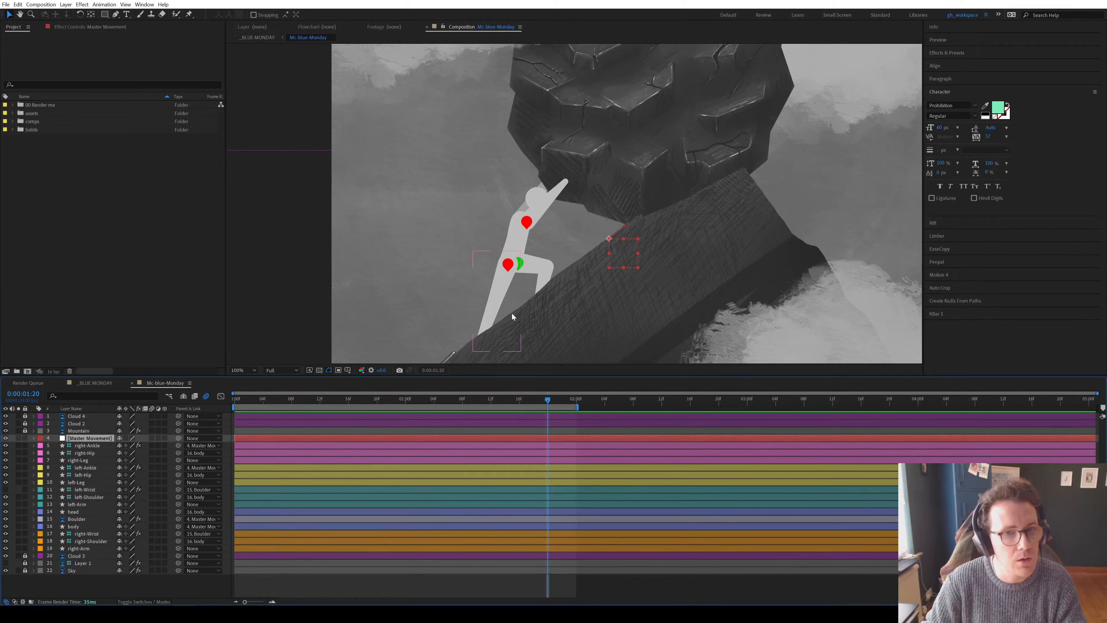
{"action": "left_click", "coordinate": [87, 446]}
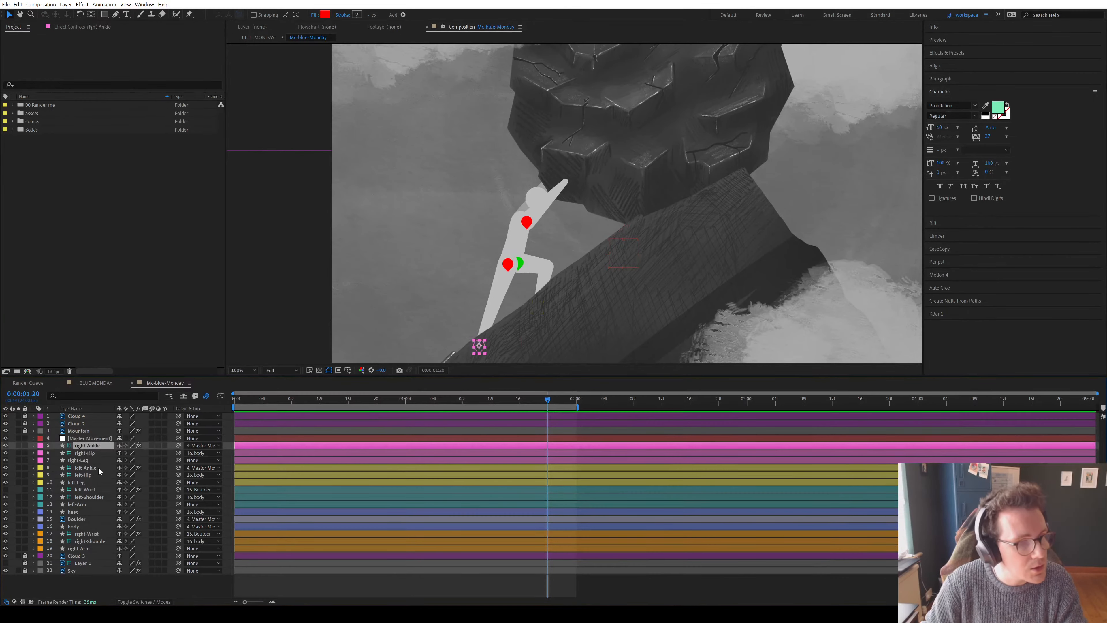
{"action": "left_click", "coordinate": [86, 467], "text": "ctrl"}
{"action": "key", "text": "p"}
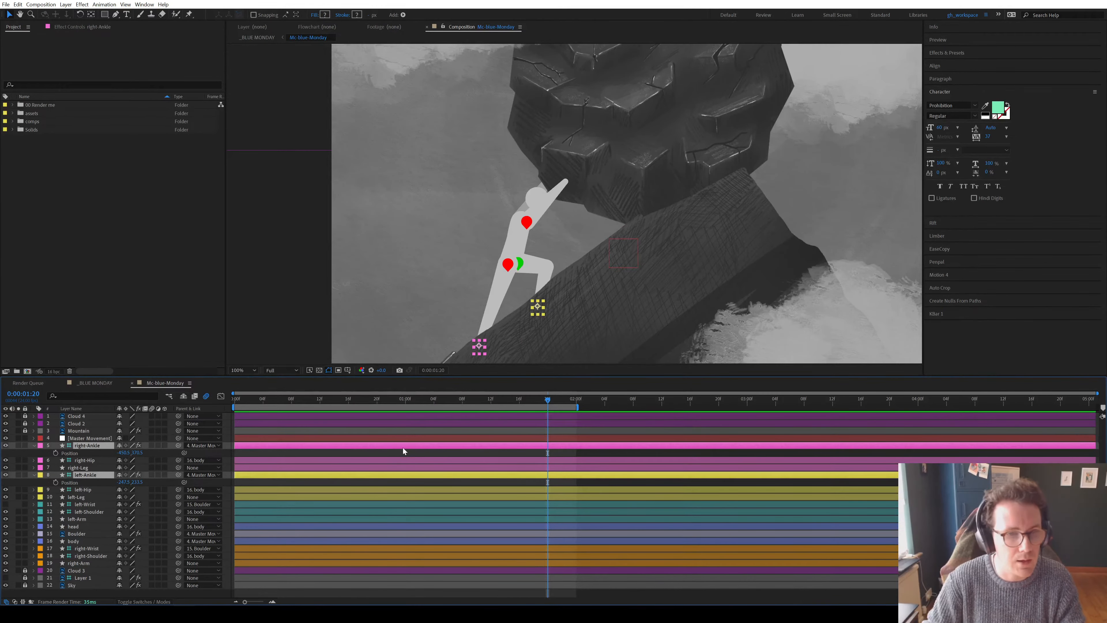
{"action": "left_click", "coordinate": [407, 439]}
{"action": "key", "text": "p"}
Start Position keyframes on right-Ankle and left-Ankle at 0:00:00:12, aligned with Master Movement's first Position keyframe
{"action": "left_click", "coordinate": [321, 399]}
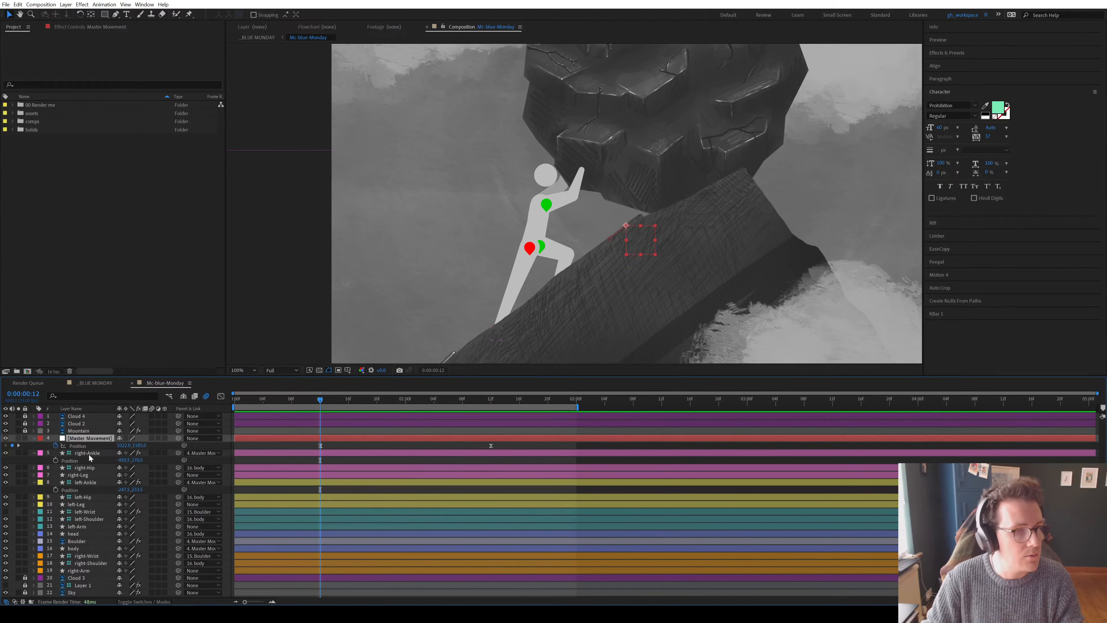
{"action": "left_click", "coordinate": [55, 460]}
{"action": "left_click", "coordinate": [55, 490]}
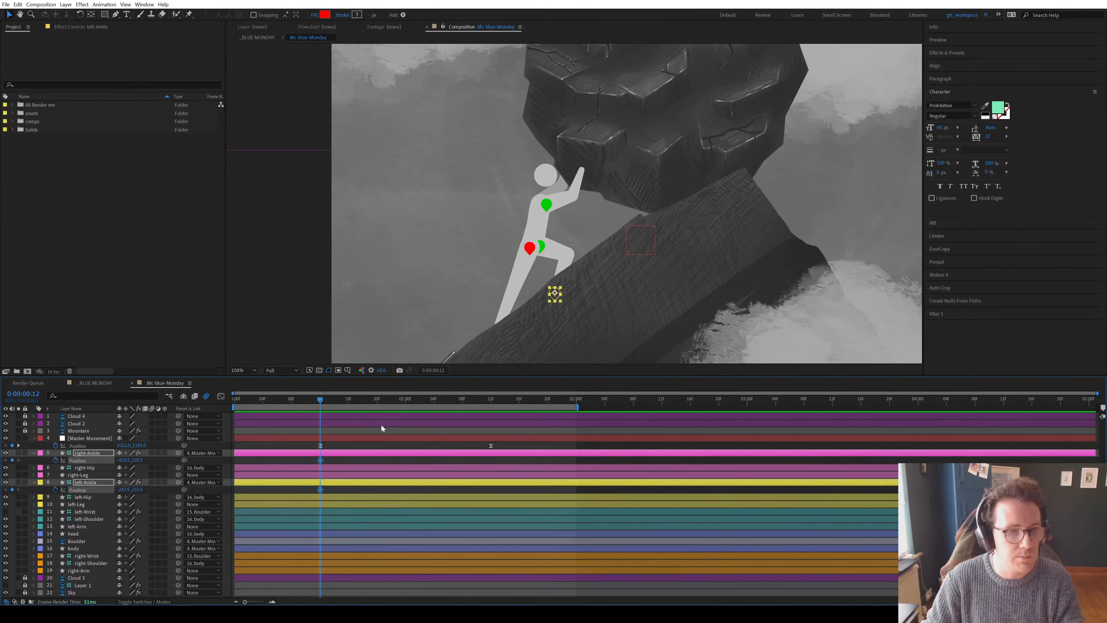
Move right-Ankle and left-Ankle together slightly down the slope at 0:00:01:12, aligned with Master Movement's second Position keyframe
{"action": "left_click_drag", "start_coordinate": [356, 406], "coordinate": [497, 415]}
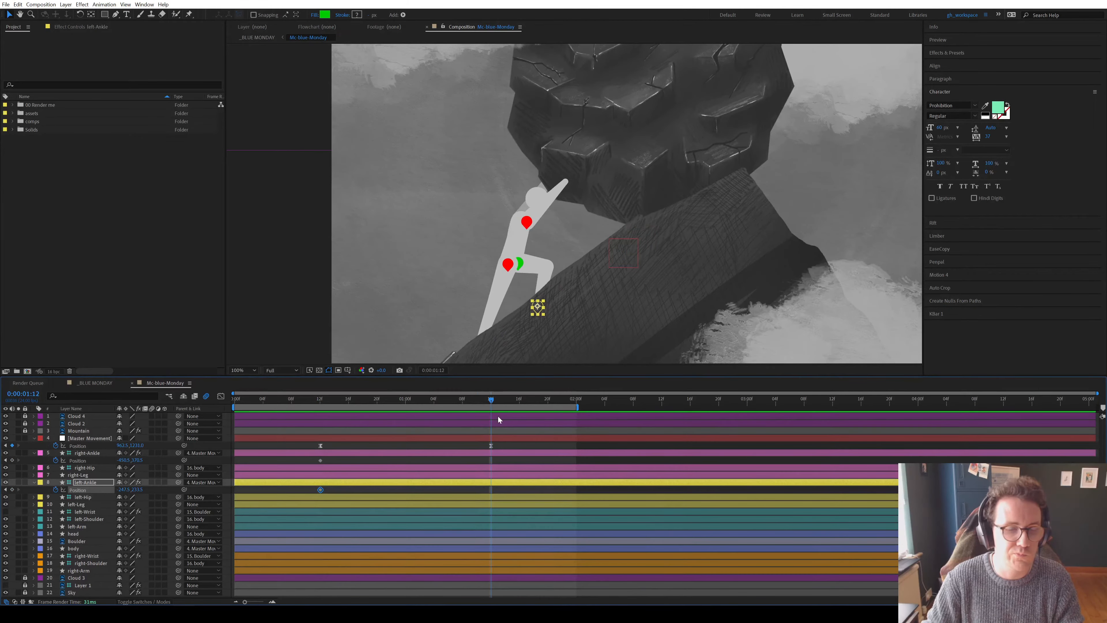
{"action": "left_click", "coordinate": [492, 453]}
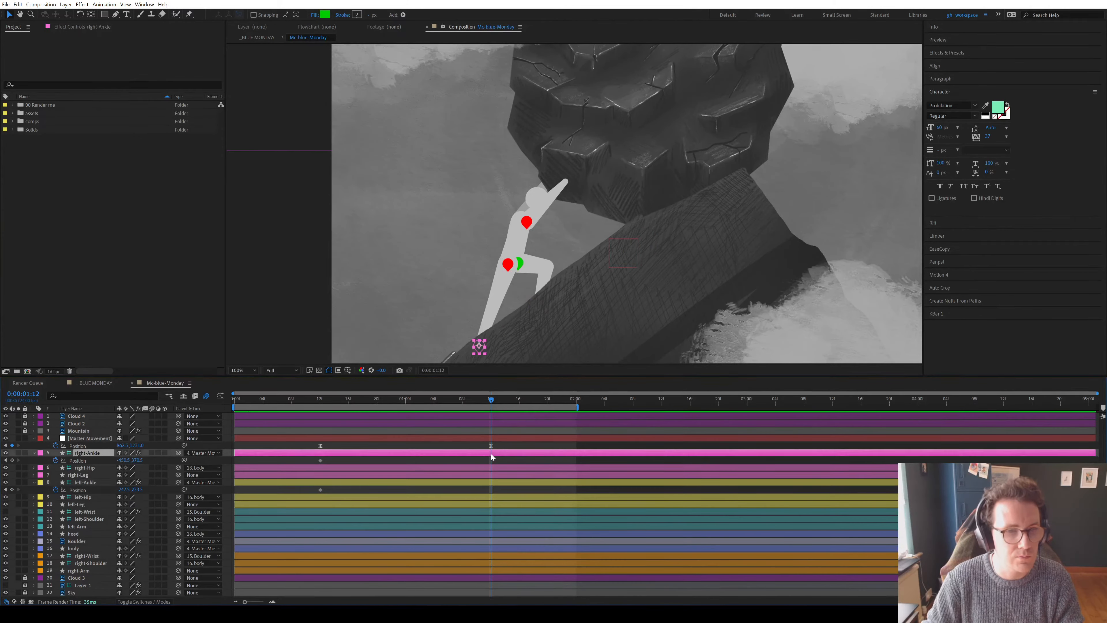
{"action": "left_click", "coordinate": [492, 481], "text": "ctrl"}
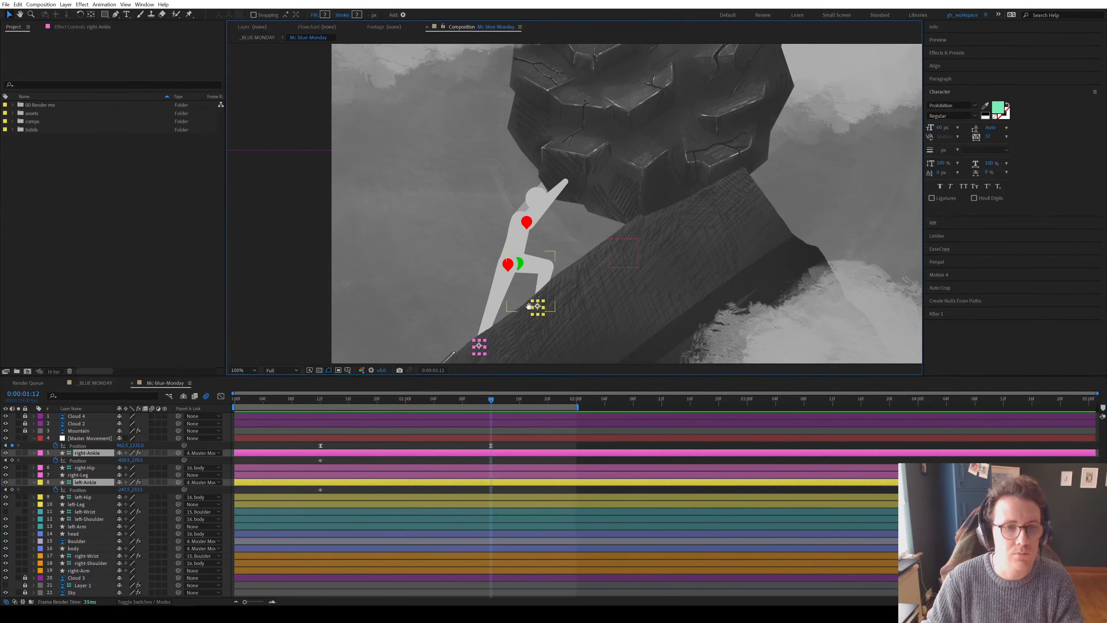
{"action": "scroll", "coordinate": [458, 360], "scroll_direction": "up", "scroll_amount": 4}
{"action": "key", "text": "v"}
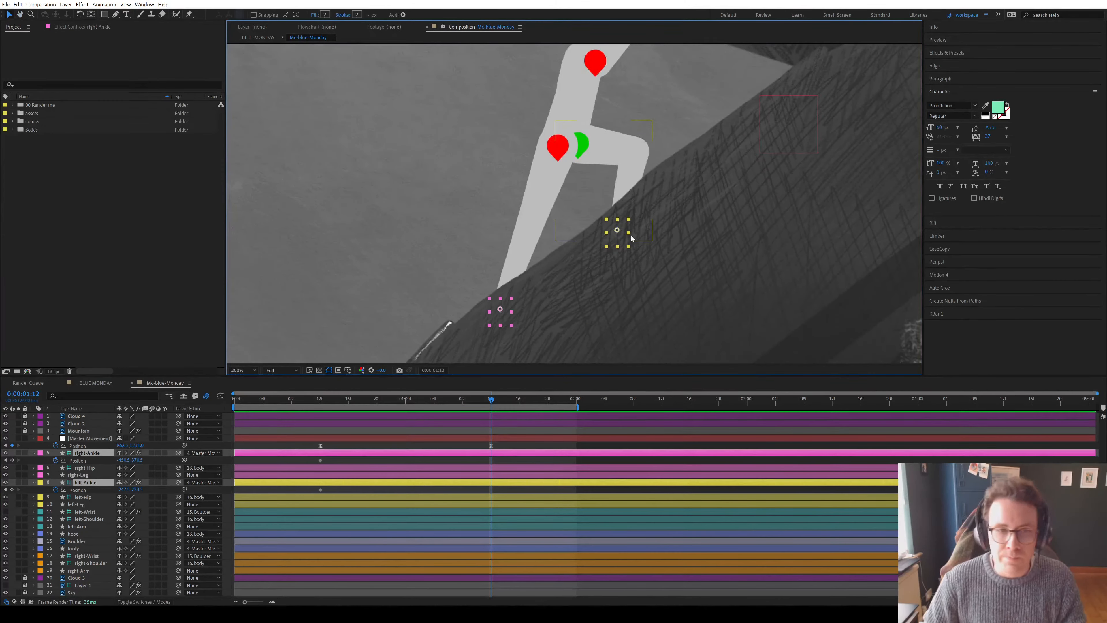
{"action": "left_click_drag", "start_coordinate": [618, 244], "coordinate": [604, 258]}
{"action": "scroll", "coordinate": [608, 250], "scroll_direction": "down", "scroll_amount": 4}
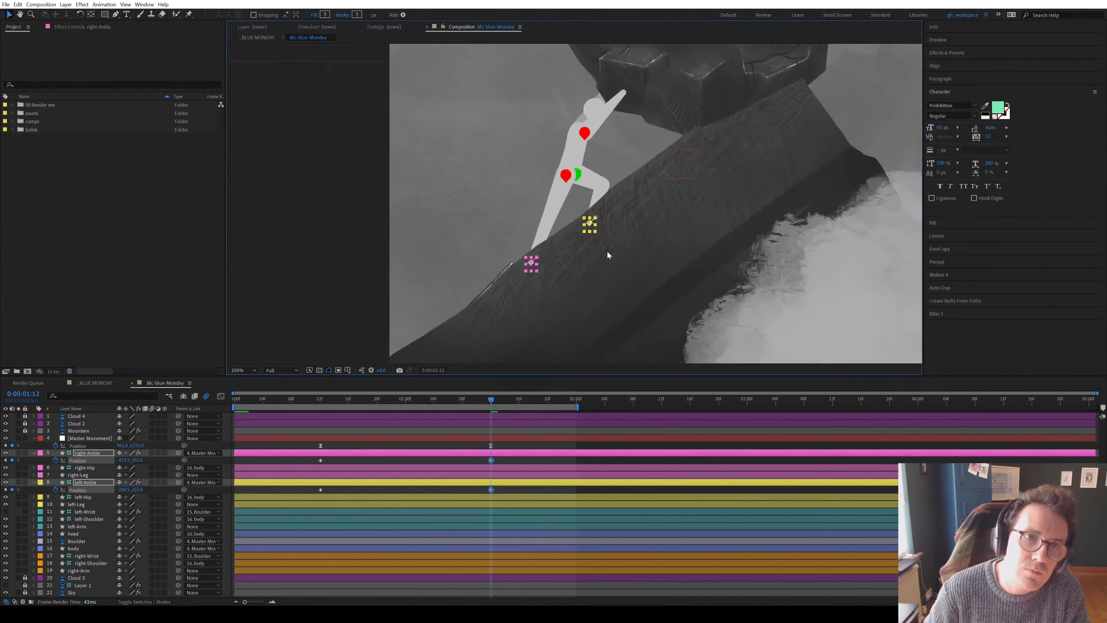
Copy the easing of Master Movement's Position keyframes with EaseCopy and paste only the ease onto both ankles' Position keyframes
{"action": "left_click_drag", "start_coordinate": [502, 493], "coordinate": [308, 462]}
{"action": "left_click", "coordinate": [83, 446]}
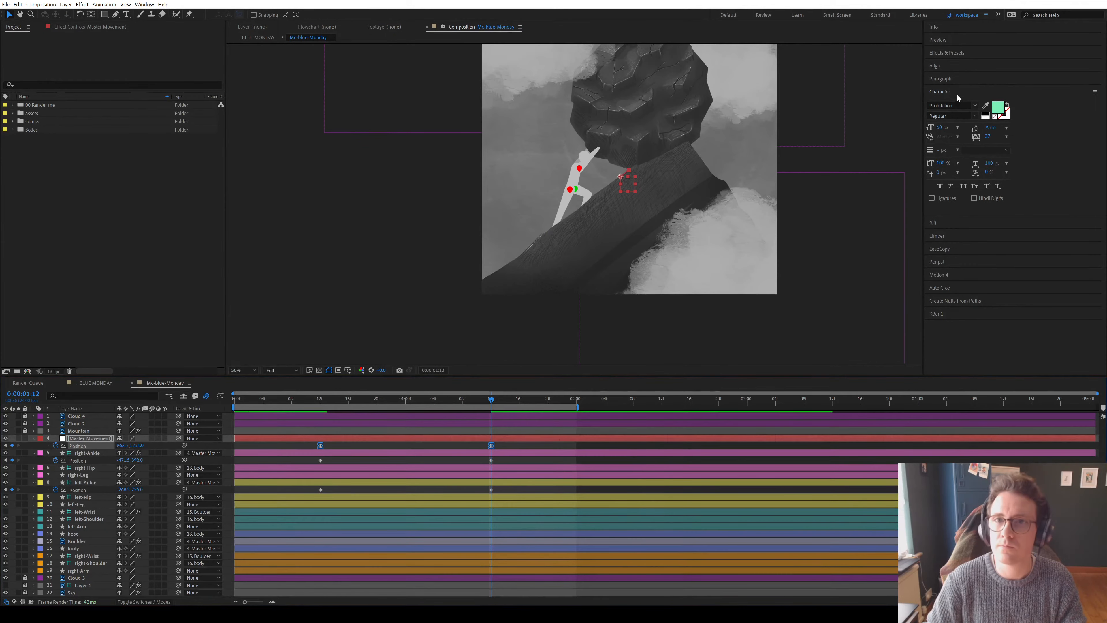
{"action": "left_click", "coordinate": [941, 249]}
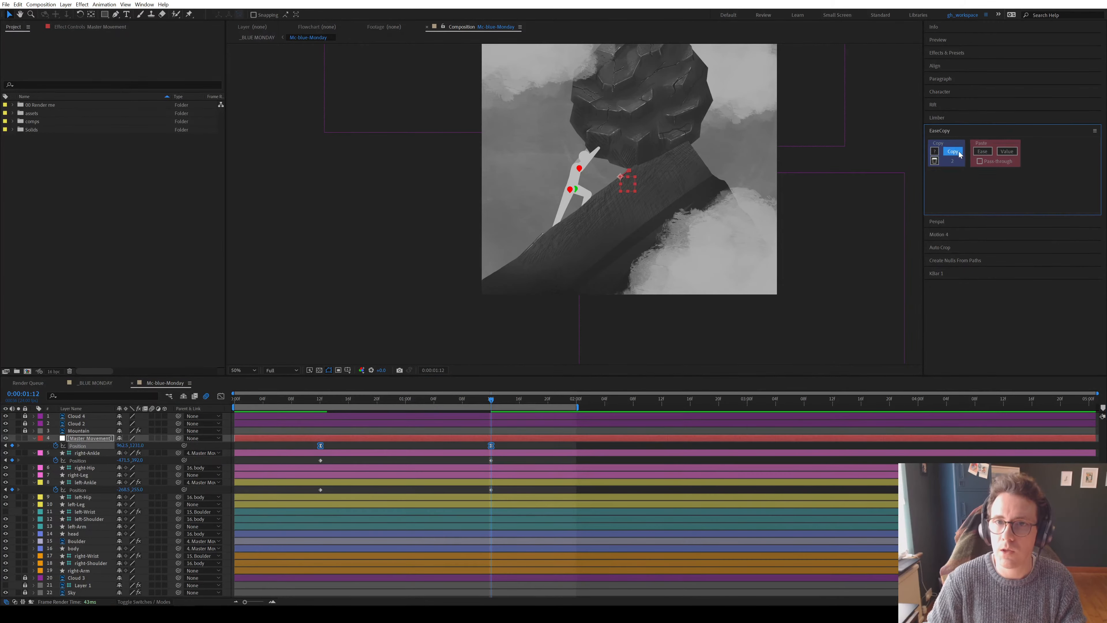
{"action": "left_click_drag", "start_coordinate": [497, 491], "coordinate": [292, 454]}
{"action": "left_click", "coordinate": [990, 153]}
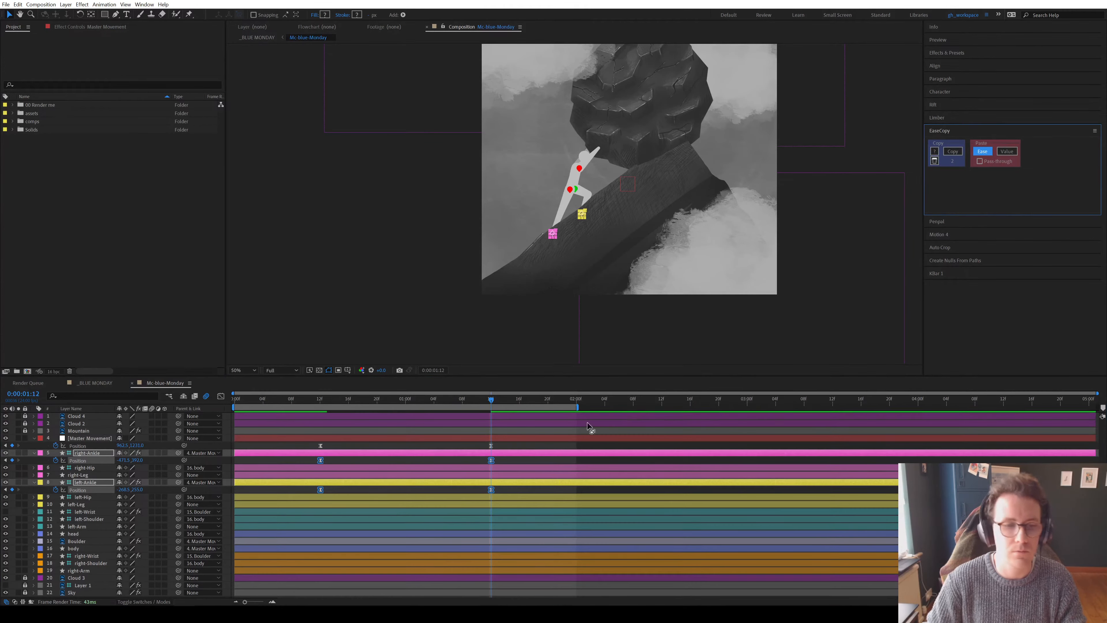
Play back the slide to check the eased ankle movement against Master Movement
{"action": "left_click", "coordinate": [540, 439]}
{"action": "key", "text": "space"}
{"action": "key", "text": "space"}
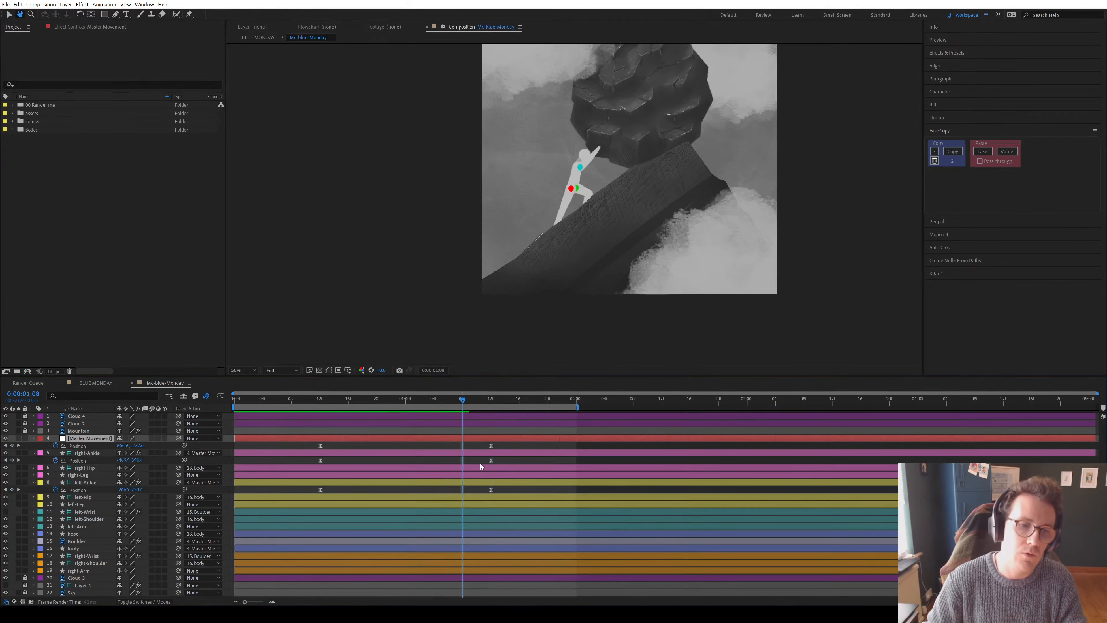
Offset right-Ankle's Position keyframes two frames later and left-Ankle's five frames later than Master Movement's, and play back the staggered slide
{"action": "left_click_drag", "start_coordinate": [496, 490], "coordinate": [282, 460]}
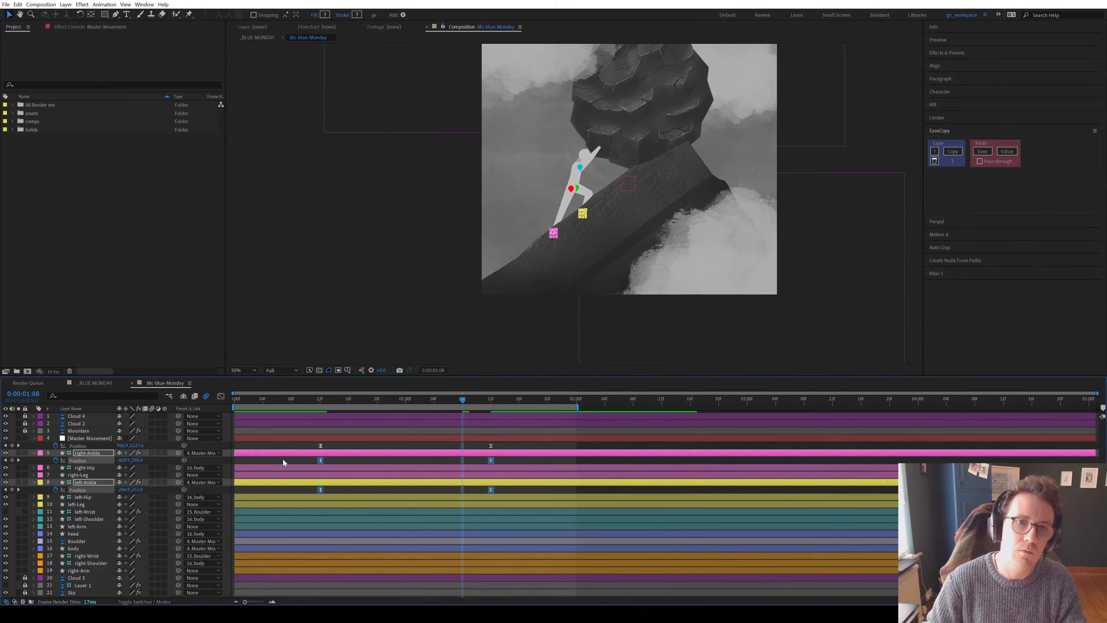
{"action": "key", "text": "period"}
{"action": "left_click", "coordinate": [477, 463]}
{"action": "left_click_drag", "start_coordinate": [496, 460], "coordinate": [370, 491]}
{"action": "left_click", "coordinate": [350, 487]}
{"action": "key", "text": "space"}
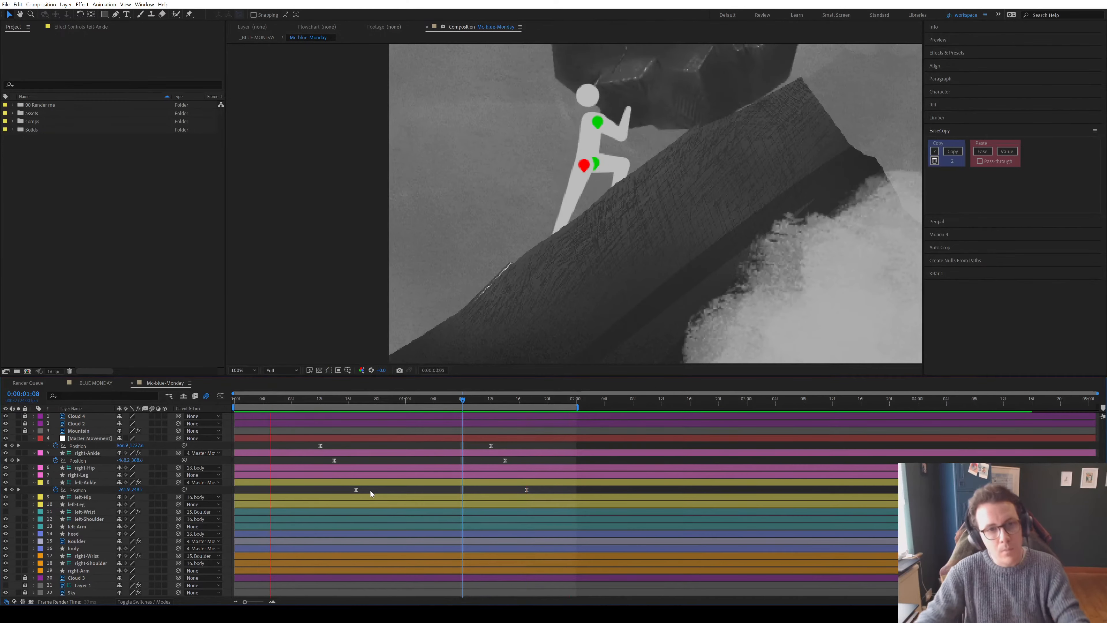
{"action": "key", "text": "space"}
Move right-Ankle slightly further down the slope on its second Position keyframe at 0:00:01:14
{"action": "left_click_drag", "start_coordinate": [360, 399], "coordinate": [506, 415]}
{"action": "left_click", "coordinate": [505, 461]}
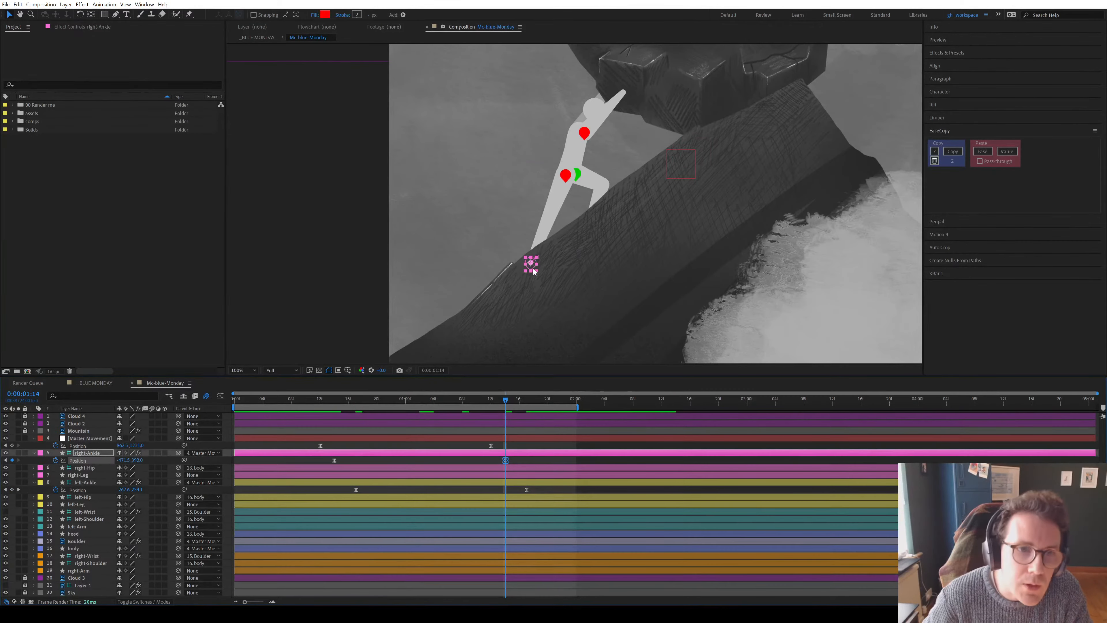
{"action": "left_click_drag", "start_coordinate": [531, 262], "coordinate": [526, 274]}
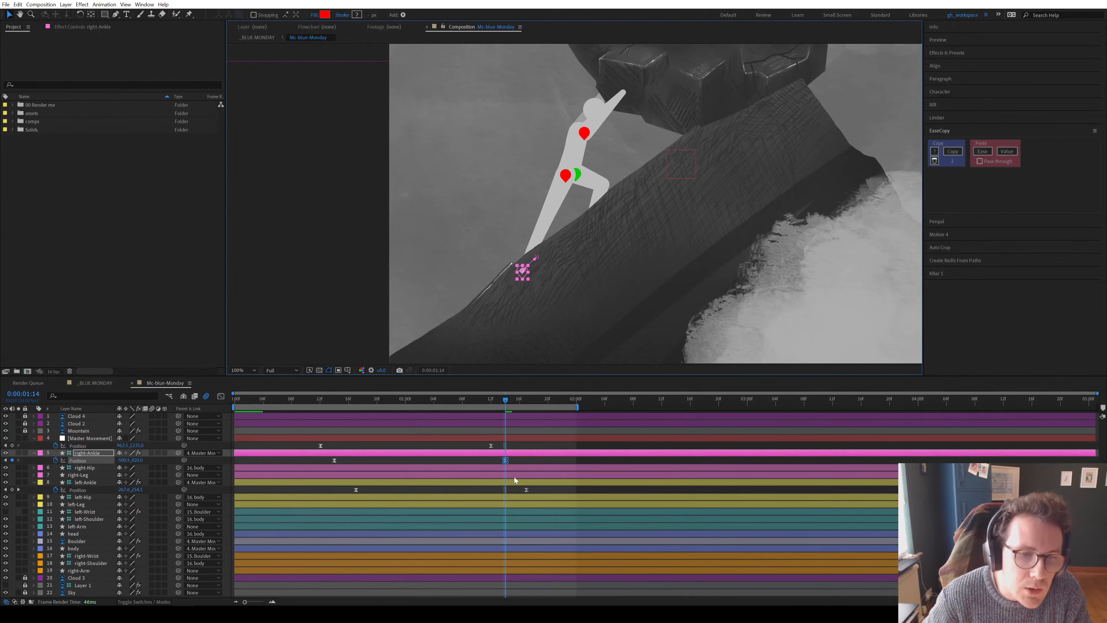
Move left-Ankle slightly further down the slope on its second Position keyframe at 0:00:01:17
{"action": "left_click", "coordinate": [523, 401]}
{"action": "left_click", "coordinate": [526, 489]}
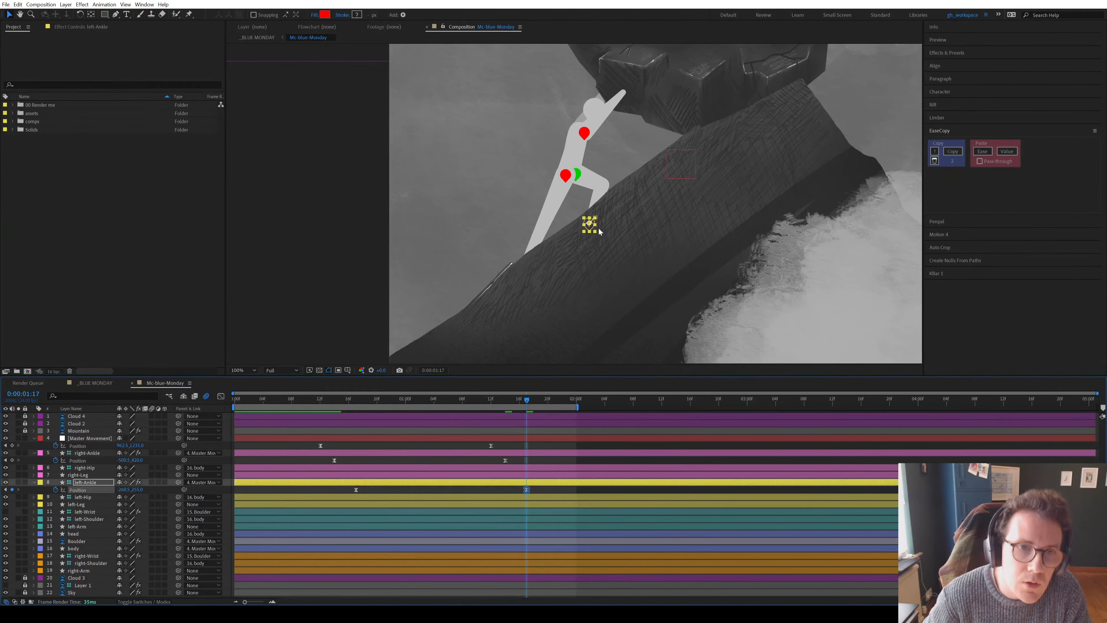
{"action": "scroll", "coordinate": [589, 225], "scroll_direction": "up", "scroll_amount": 1}
{"action": "mouse_move", "coordinate": [603, 248]}
{"action": "left_mouse_down"}
{"action": "mouse_move", "coordinate": [590, 262]}
{"action": "mouse_move", "coordinate": [594, 229]}
{"action": "left_mouse_up"}
{"action": "scroll", "coordinate": [646, 217], "scroll_direction": "down", "scroll_amount": 3}
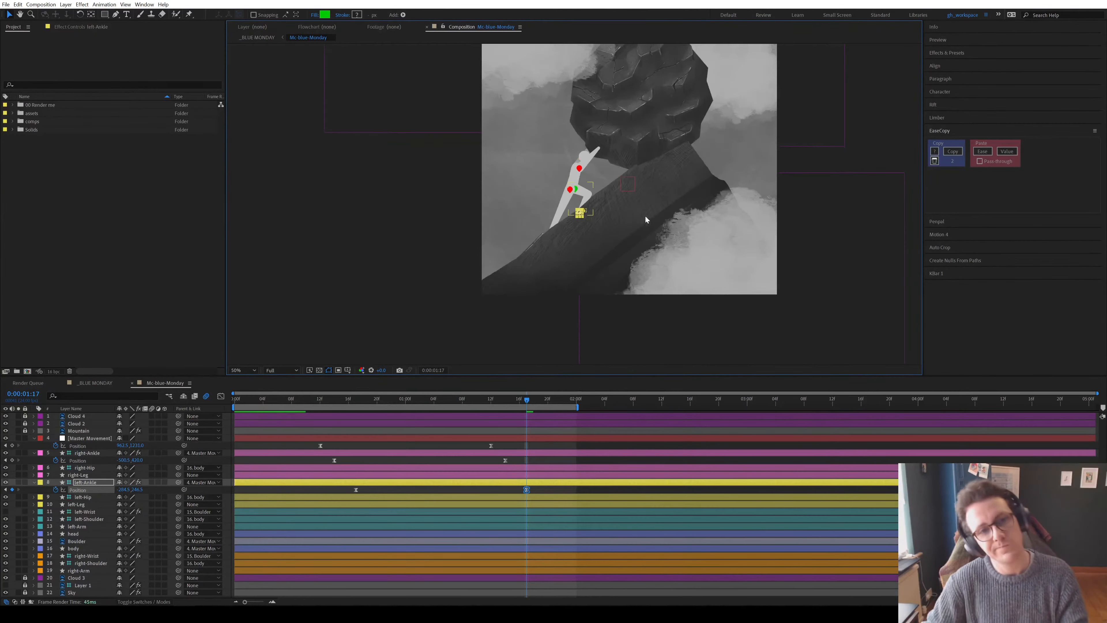
Play back the slide at different magnifications to check the staggered ankle movement and the boulder
{"action": "key", "text": "space"}
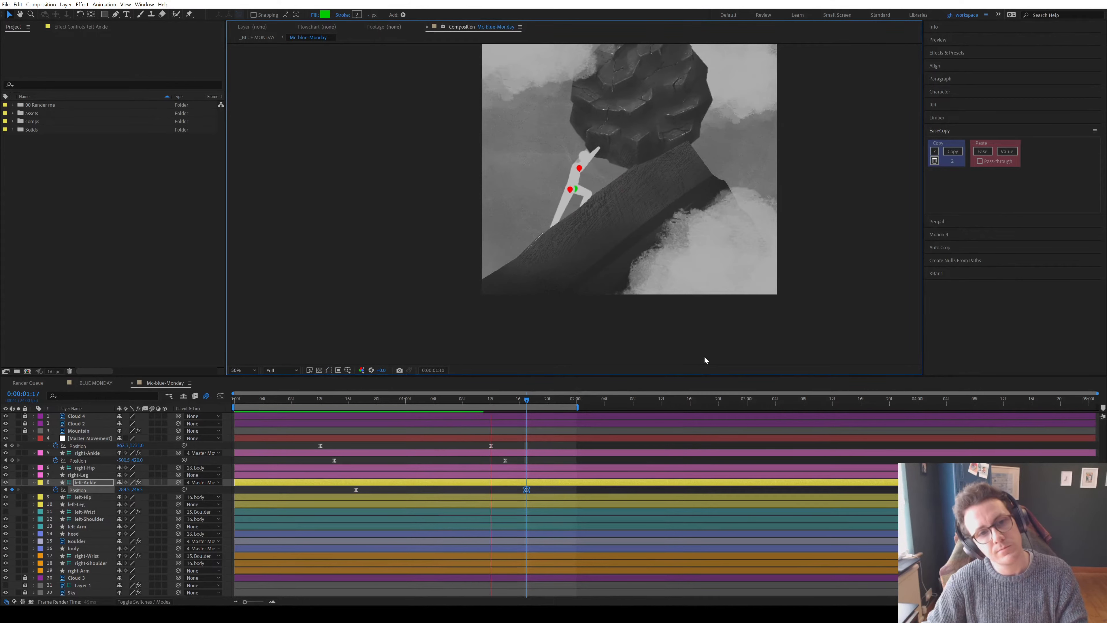
{"action": "scroll", "coordinate": [634, 243], "scroll_direction": "down", "scroll_amount": 2}
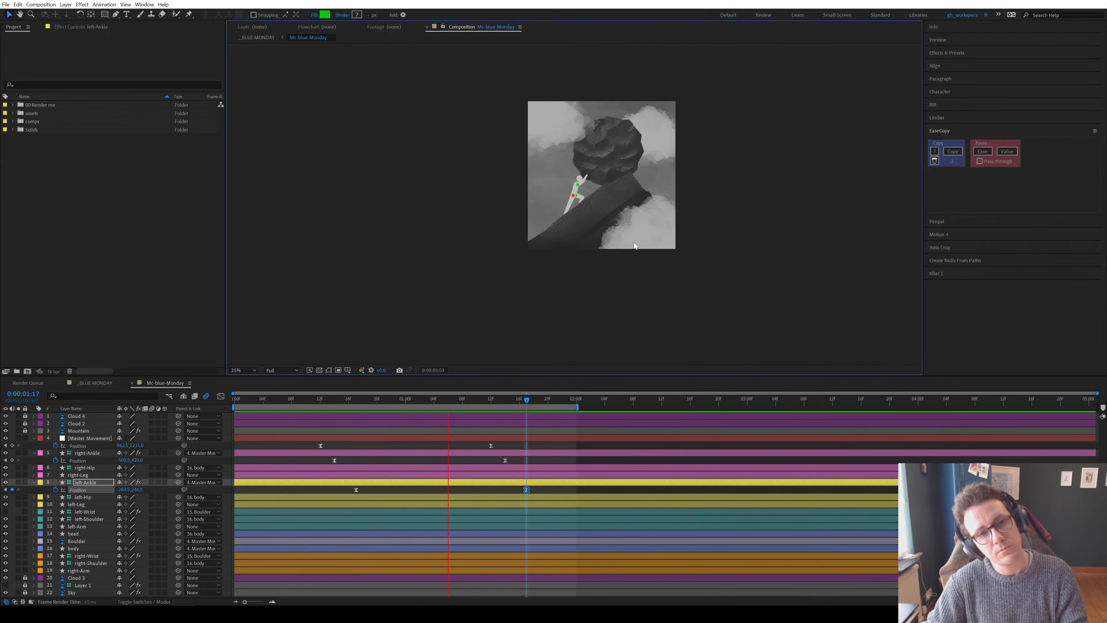
{"action": "scroll", "coordinate": [634, 243], "scroll_direction": "up", "scroll_amount": 2}
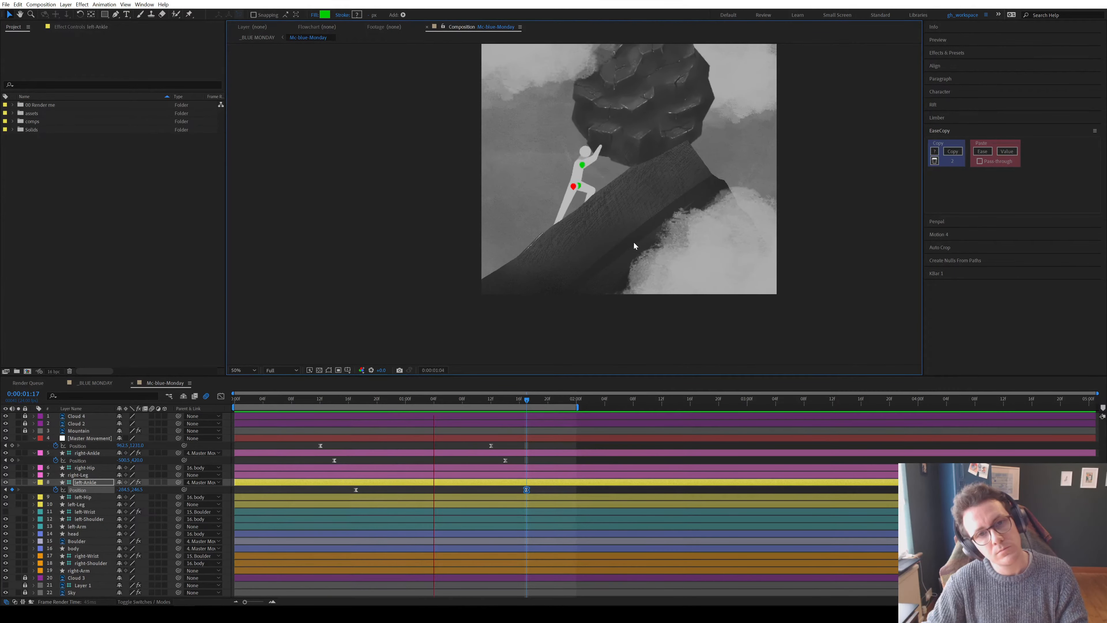
{"action": "scroll", "coordinate": [678, 127], "scroll_direction": "up", "scroll_amount": 2}
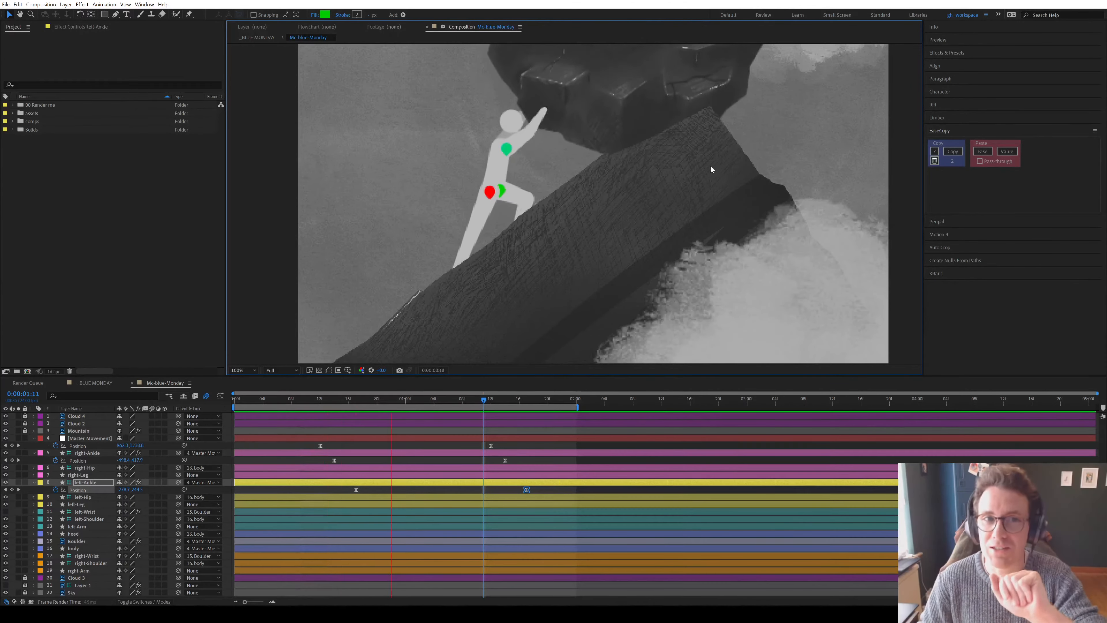
{"action": "key", "text": "comma"}
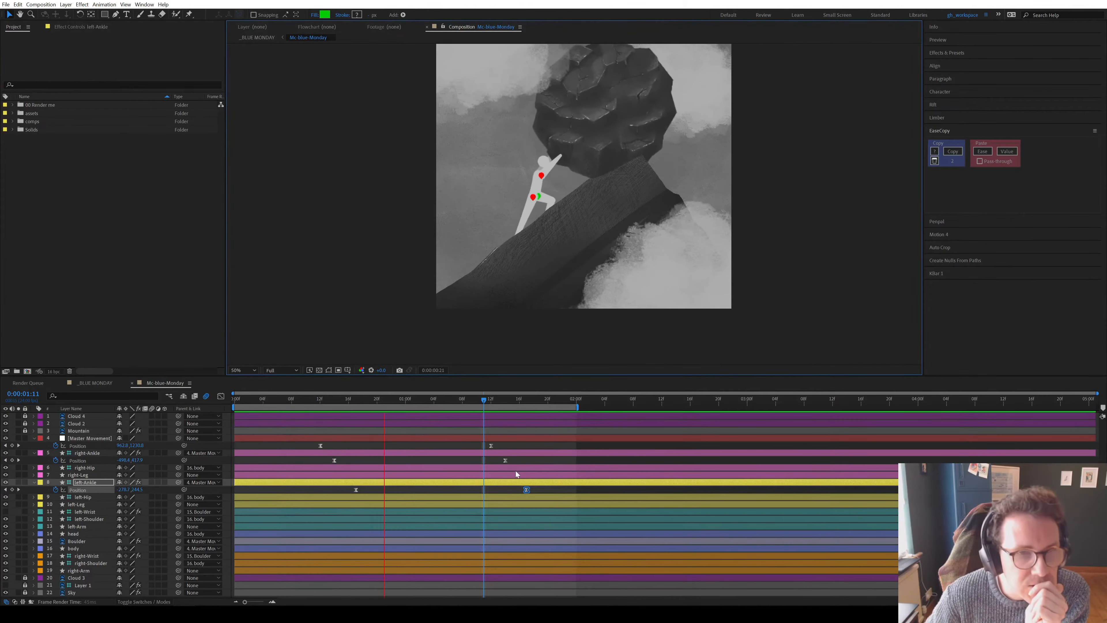
{"action": "key", "text": "space"}
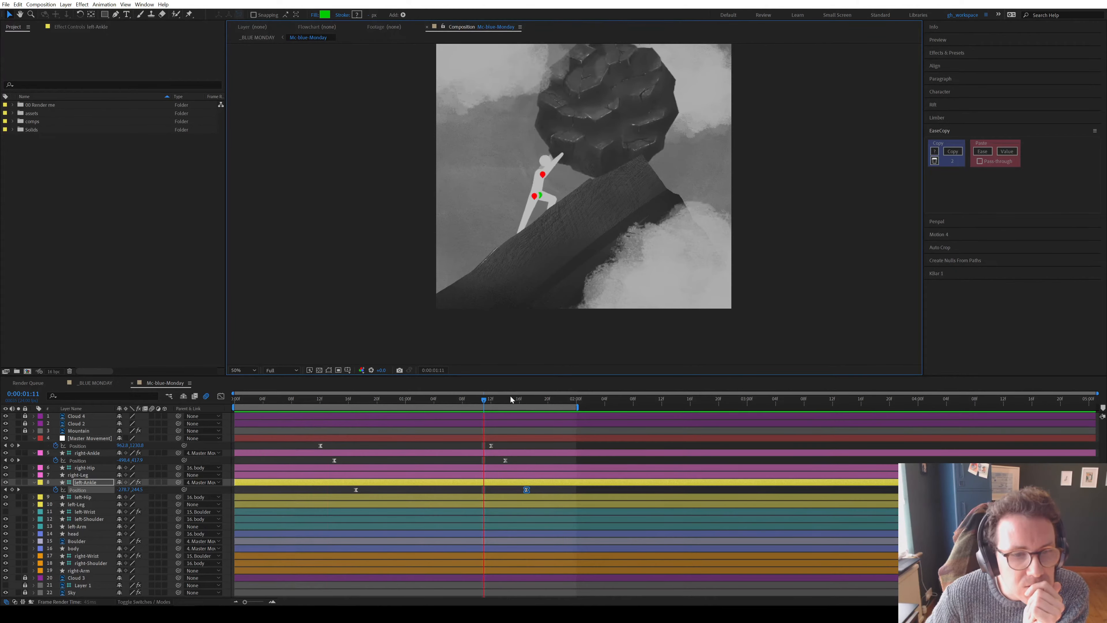
Show Boulder's Rotation keyframes and add one with a rotation of -1° at 0:00:01:15
{"action": "left_click_drag", "start_coordinate": [511, 400], "coordinate": [523, 402]}
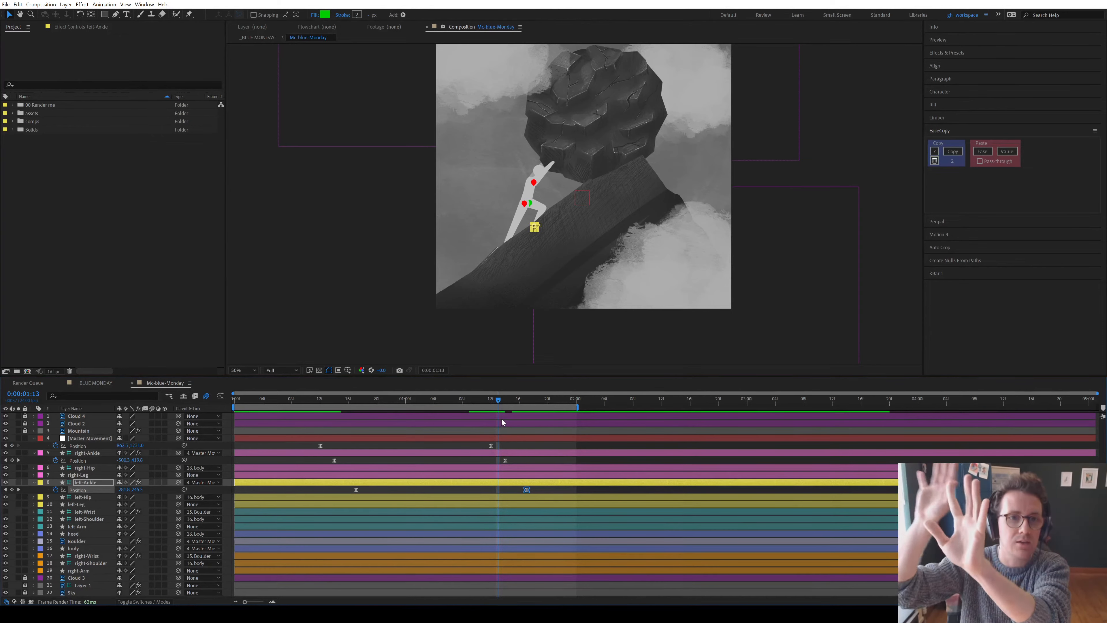
{"action": "scroll", "coordinate": [606, 162], "scroll_direction": "up", "scroll_amount": 2}
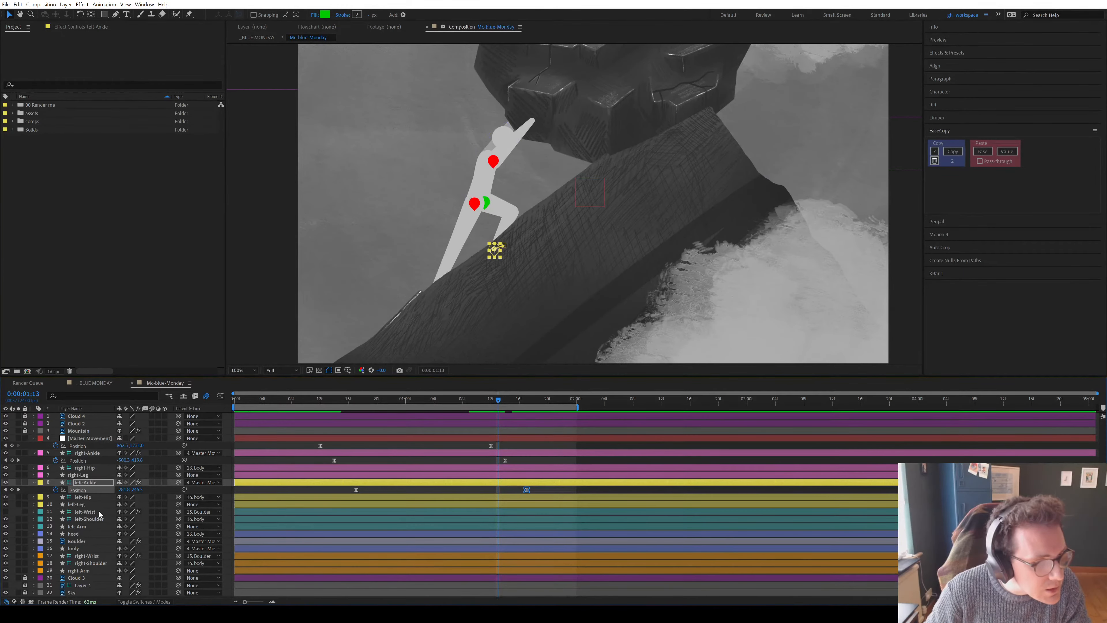
{"action": "left_click", "coordinate": [78, 541]}
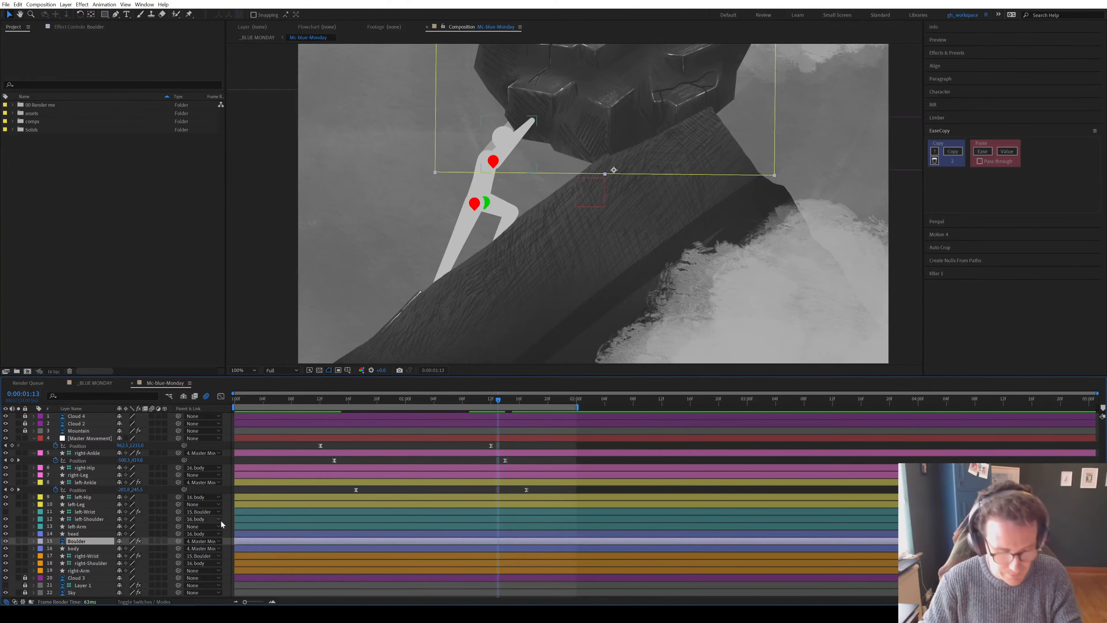
{"action": "key", "text": "r"}
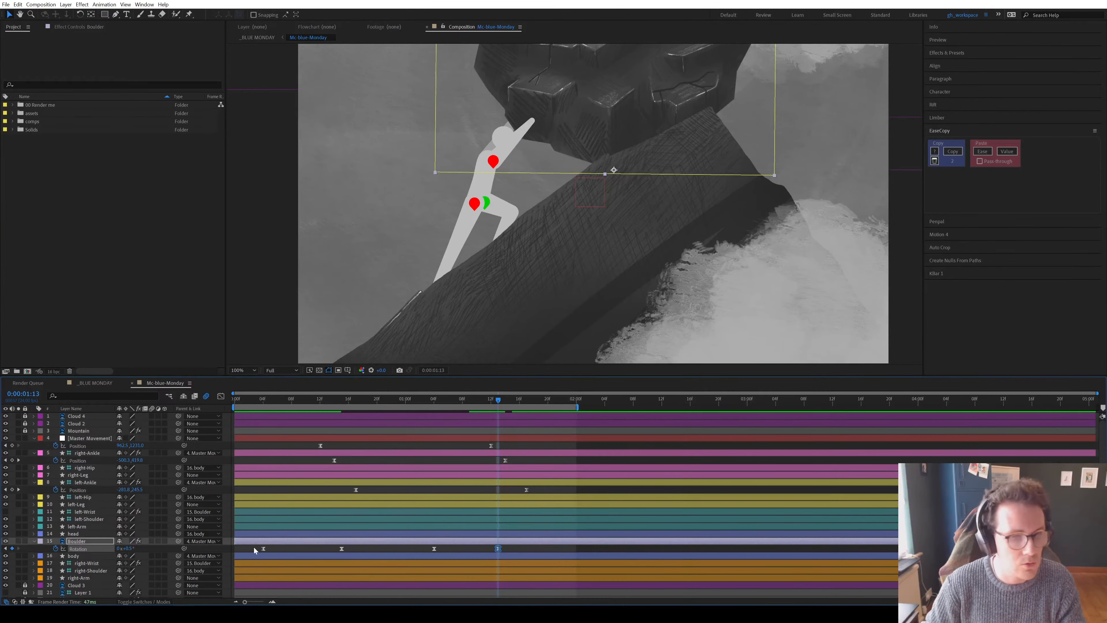
{"action": "key", "text": "Page_Down"}
{"action": "key", "text": "Page_Down"}
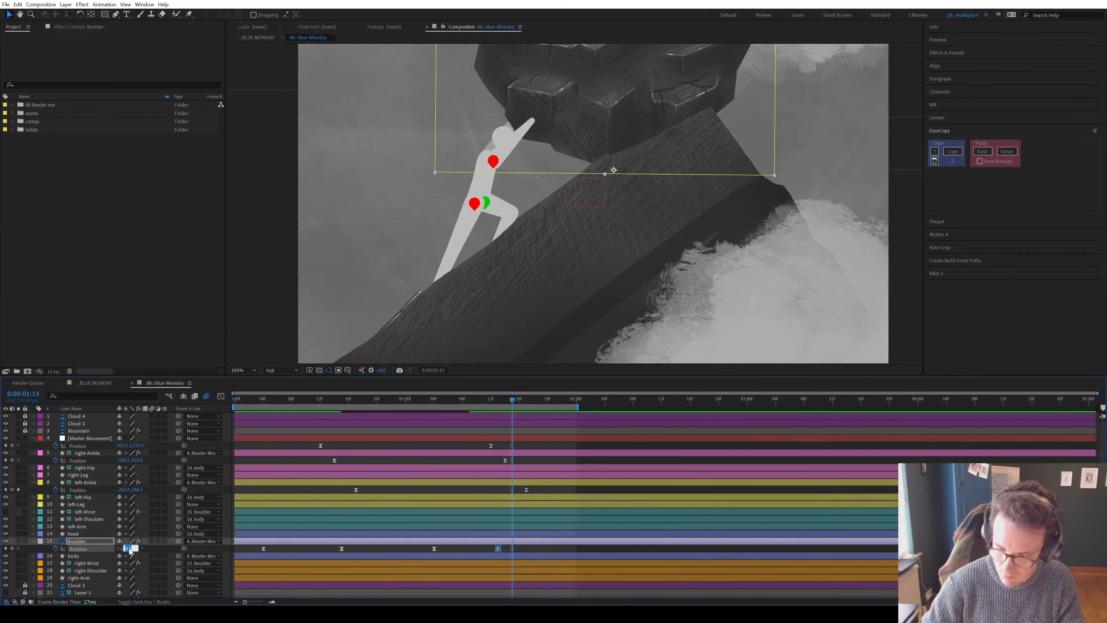
{"action": "type", "text": "-1"}
{"action": "key", "text": "Return"}
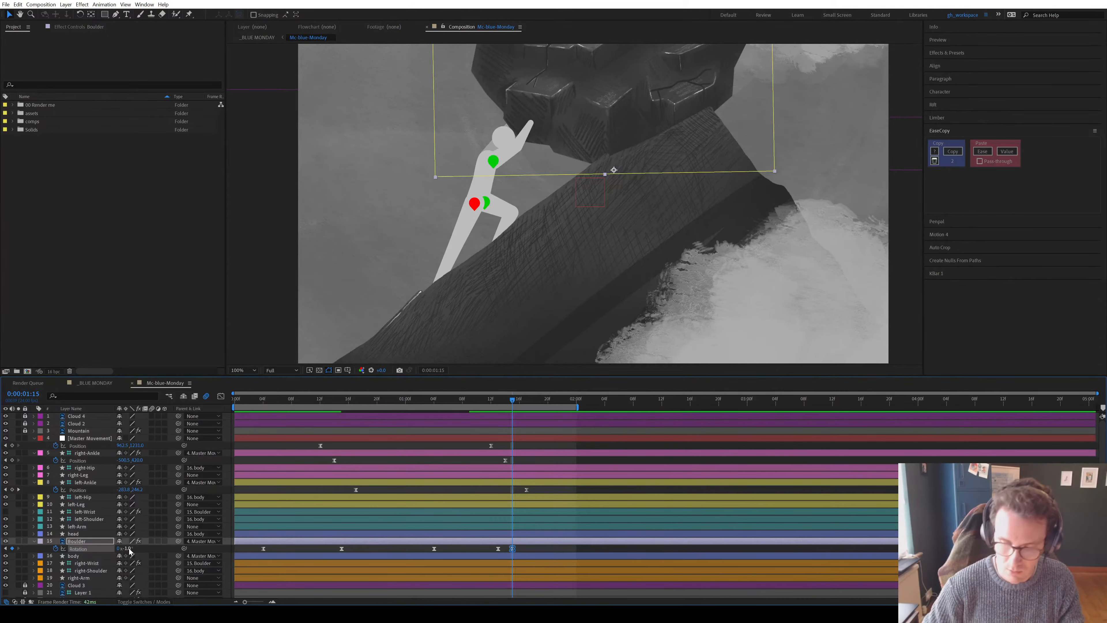
Add a Rotation keyframe of 0.5° to Boulder at 0:00:01:18
{"action": "key", "text": "Page_Down"}
{"action": "key", "text": "Page_Down"}
{"action": "key", "text": "Page_Down"}
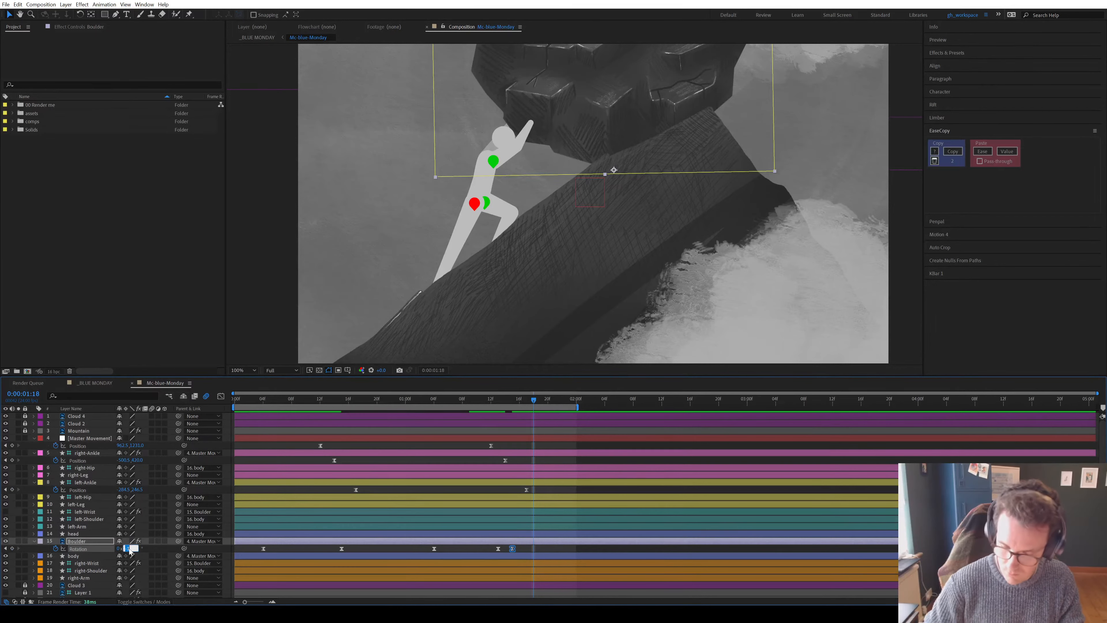
{"action": "left_click", "coordinate": [126, 549]}
{"action": "type", "text": ".5"}
{"action": "key", "text": "Return"}
Add a Rotation keyframe of -2° to Boulder at 0:00:01:23
{"action": "key", "text": "Page_Down"}
{"action": "key", "text": "Page_Down"}
{"action": "key", "text": "Page_Down"}
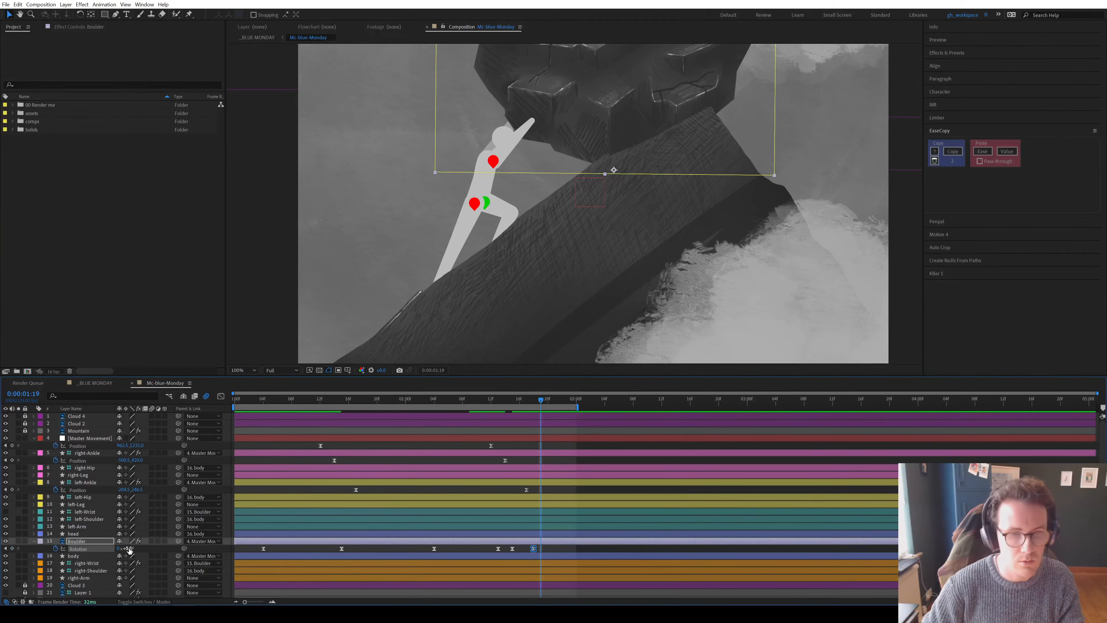
{"action": "key", "text": "Page_Down"}
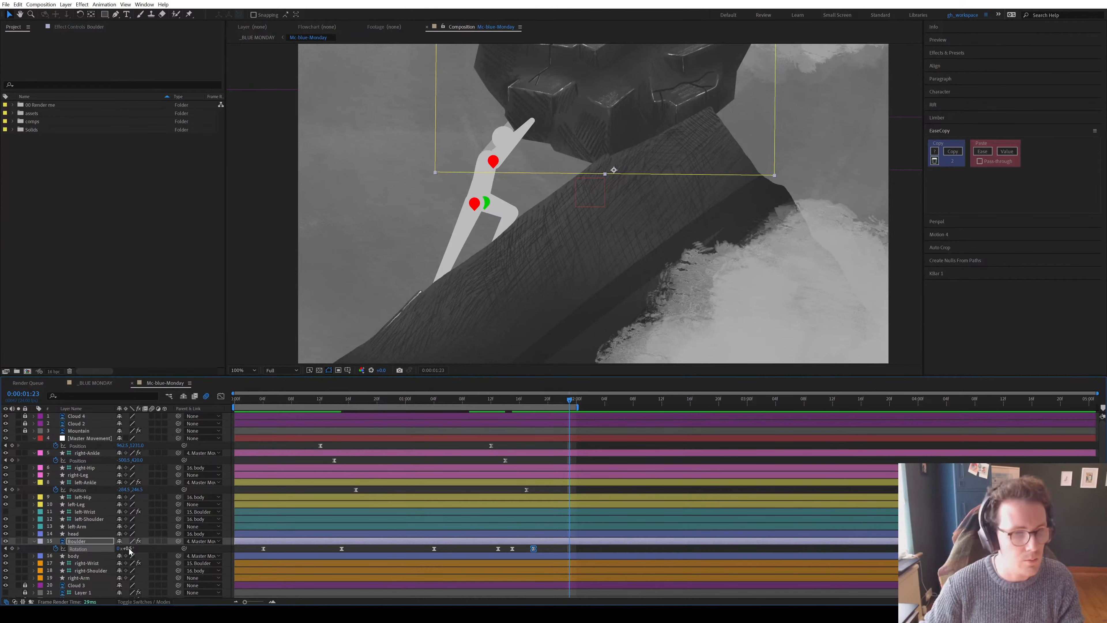
{"action": "type", "text": "-2"}
{"action": "key", "text": "Return"}
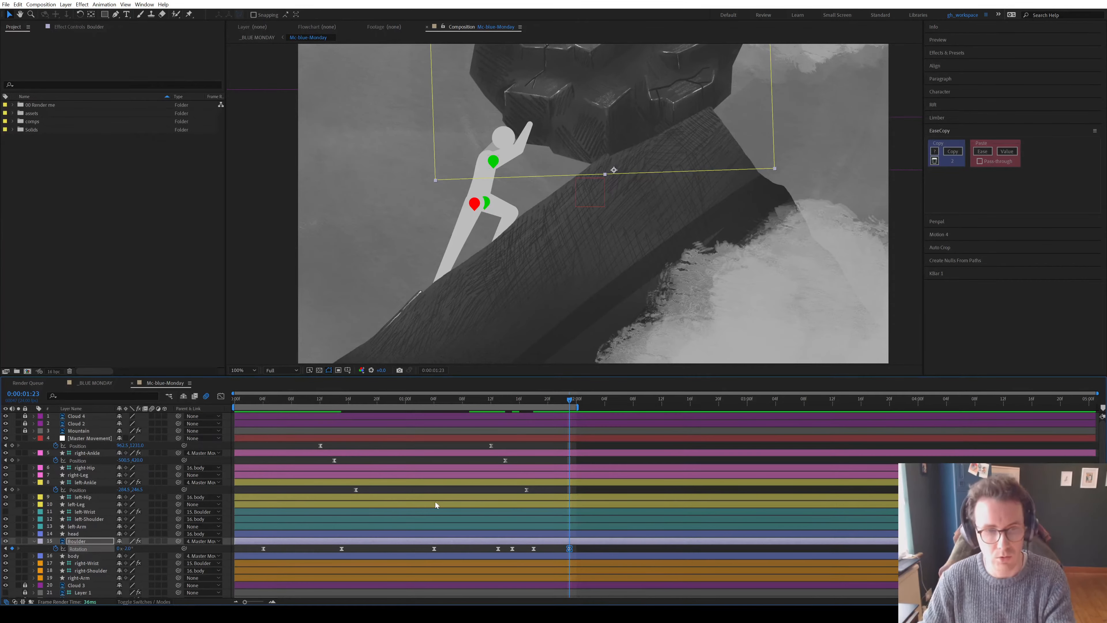
Extend the work area end to 0:00:03:07 and paste copies of Boulder's last four Rotation keyframes at 0:00:02:05
{"action": "left_click", "coordinate": [799, 406]}
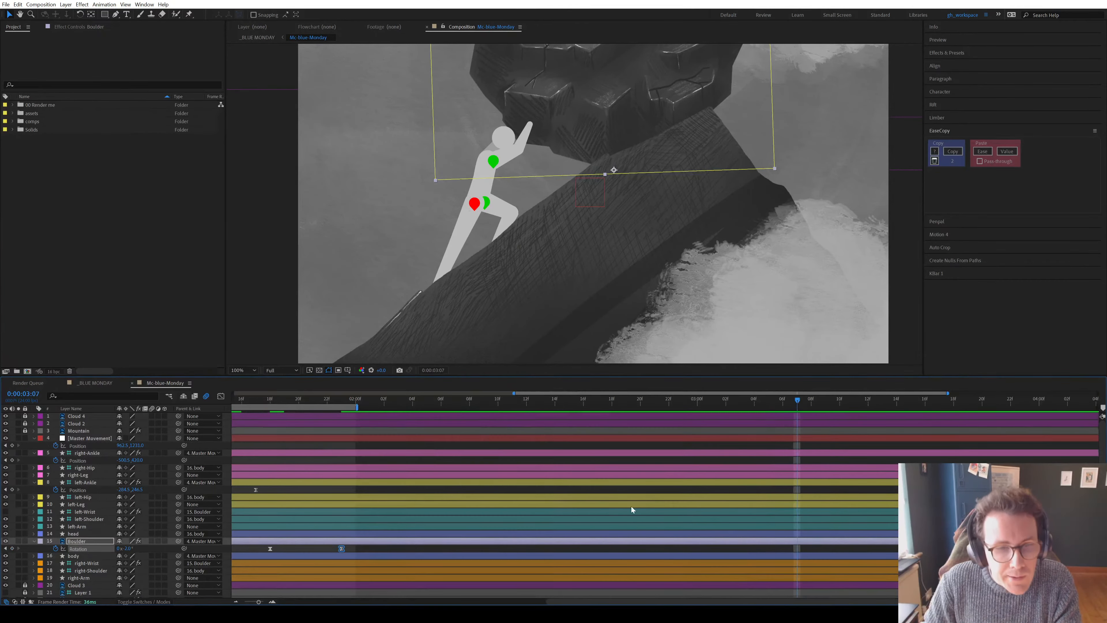
{"action": "key", "text": "n"}
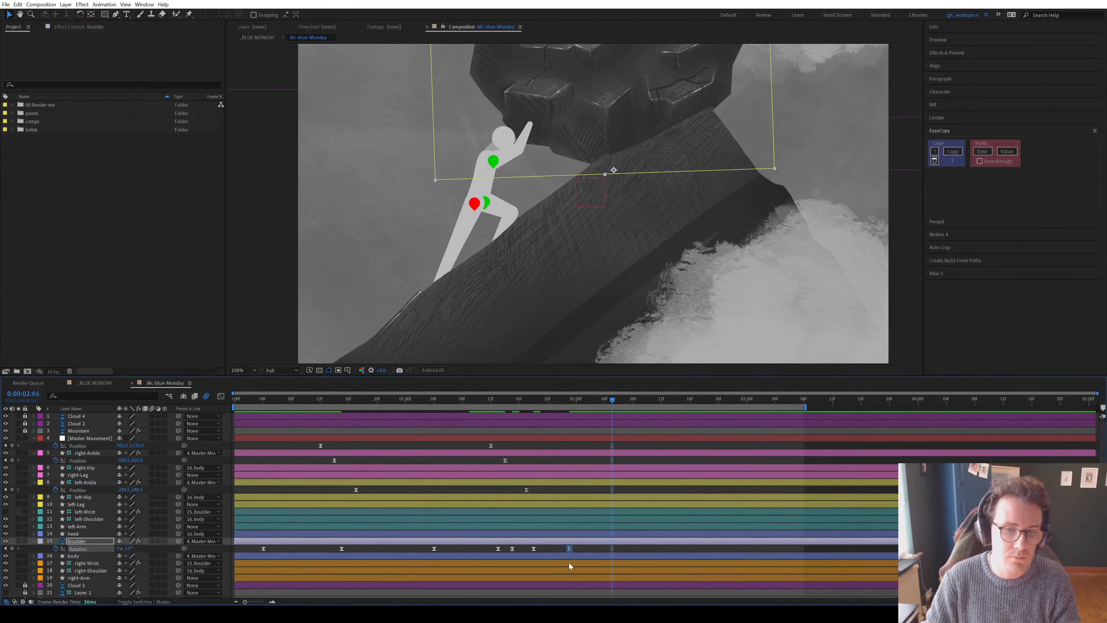
{"action": "left_click_drag", "start_coordinate": [577, 548], "coordinate": [492, 554]}
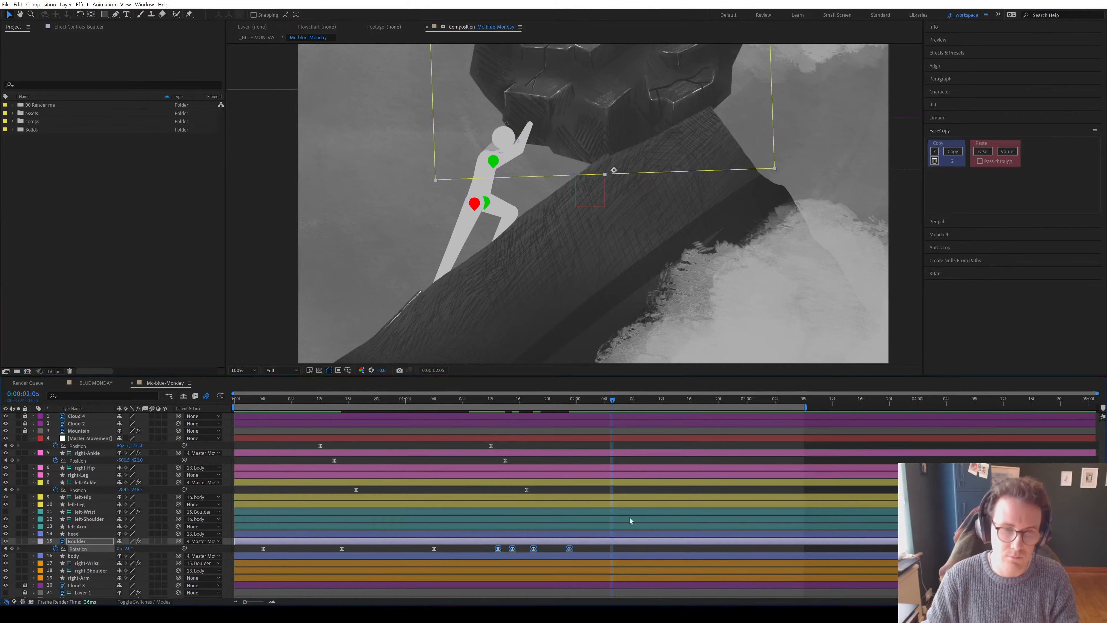
{"action": "key", "text": "ctrl+c"}
{"action": "key", "text": "ctrl+v"}
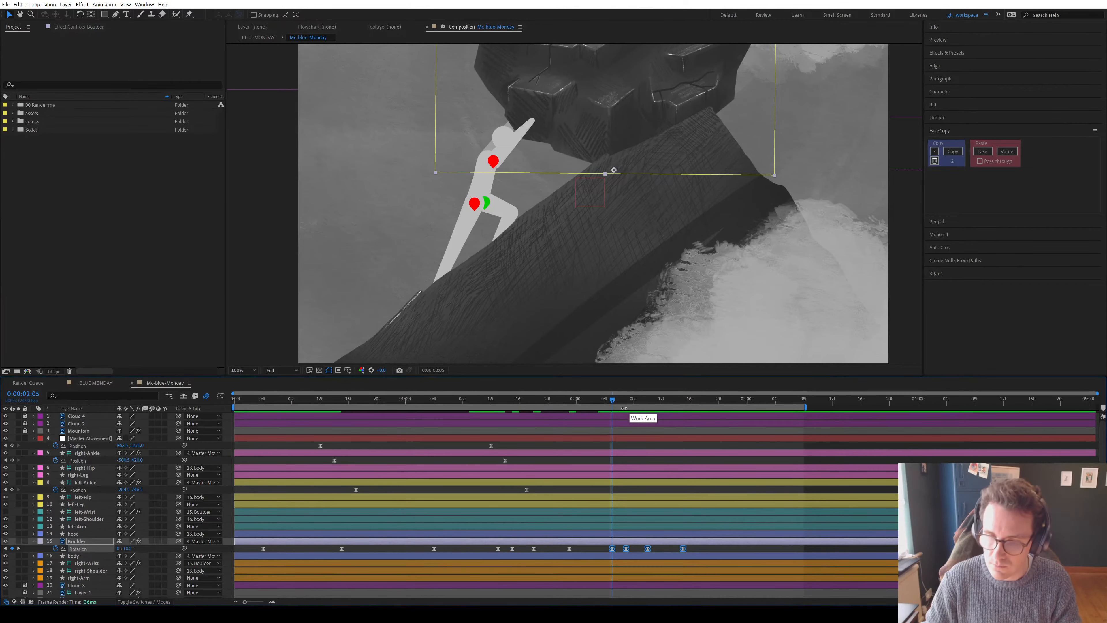
Shift the last three pasted Boulder Rotation keyframes four frames later
{"action": "left_click_drag", "start_coordinate": [621, 399], "coordinate": [699, 405]}
{"action": "left_click", "coordinate": [661, 551]}
{"action": "left_click_drag", "start_coordinate": [692, 553], "coordinate": [654, 549]}
Turn Boulder's Rotation keyframe at 0:00:01:04 into a hold keyframe
{"action": "left_click", "coordinate": [435, 549]}
{"action": "right_click", "coordinate": [434, 549]}
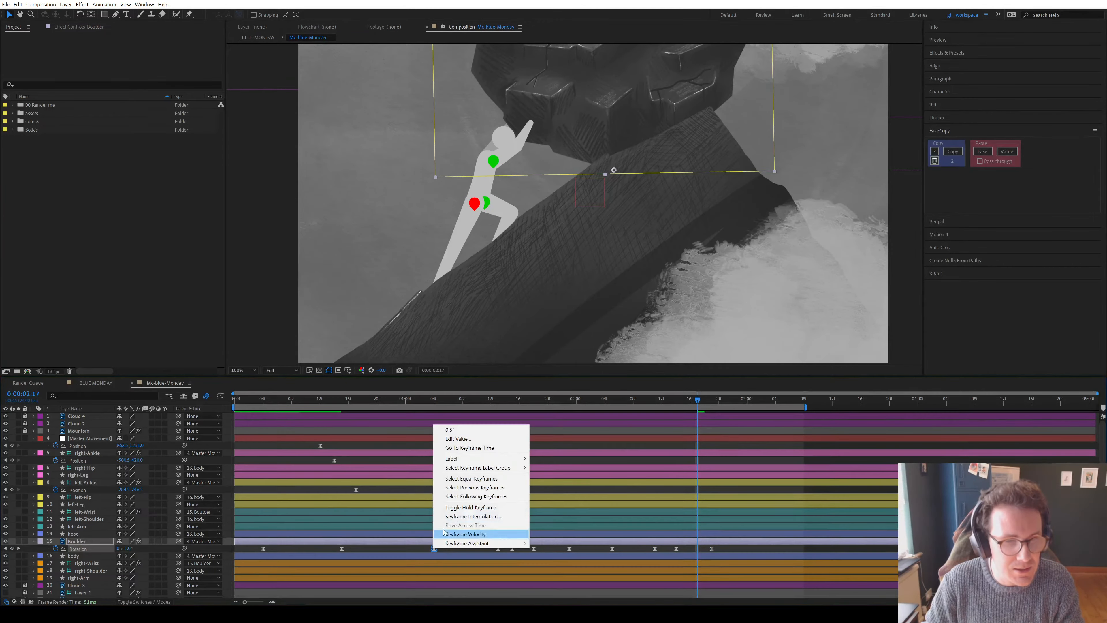
{"action": "left_click", "coordinate": [462, 507]}
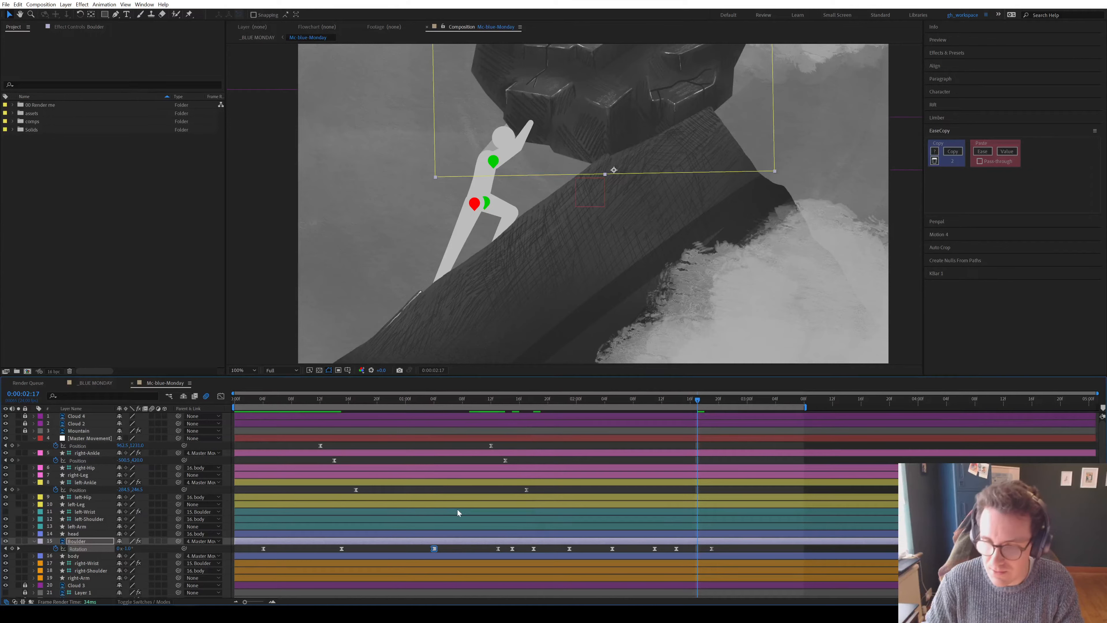
{"action": "left_click", "coordinate": [476, 548]}
Play back the full work area to check the boulder's wobble after the slide
{"action": "key", "text": "space"}
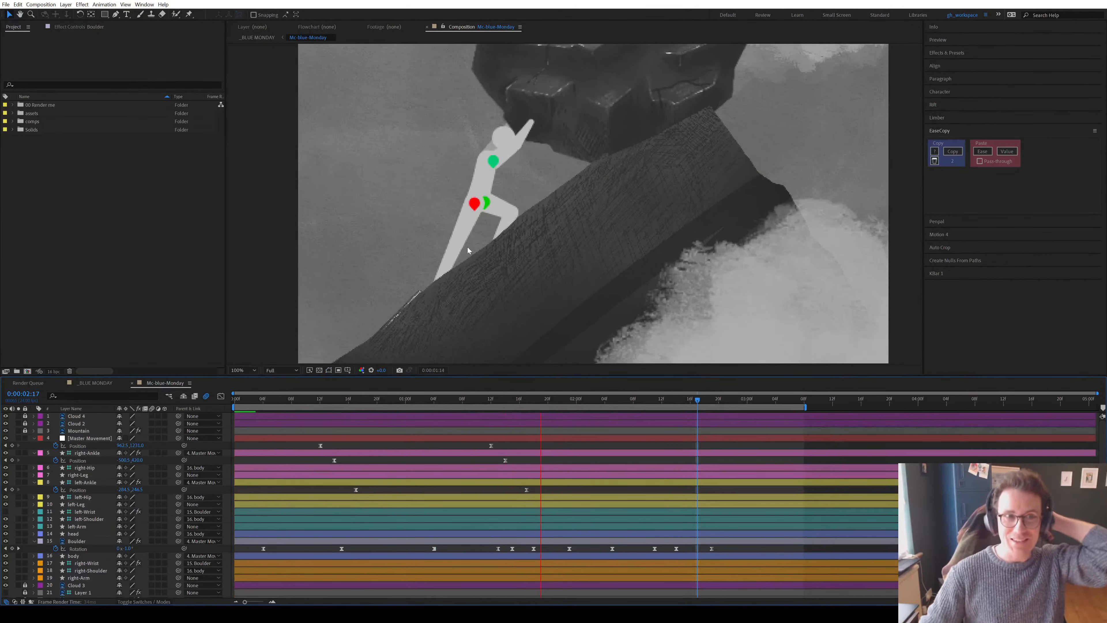
{"action": "scroll", "coordinate": [526, 244], "scroll_direction": "down", "scroll_amount": 2}
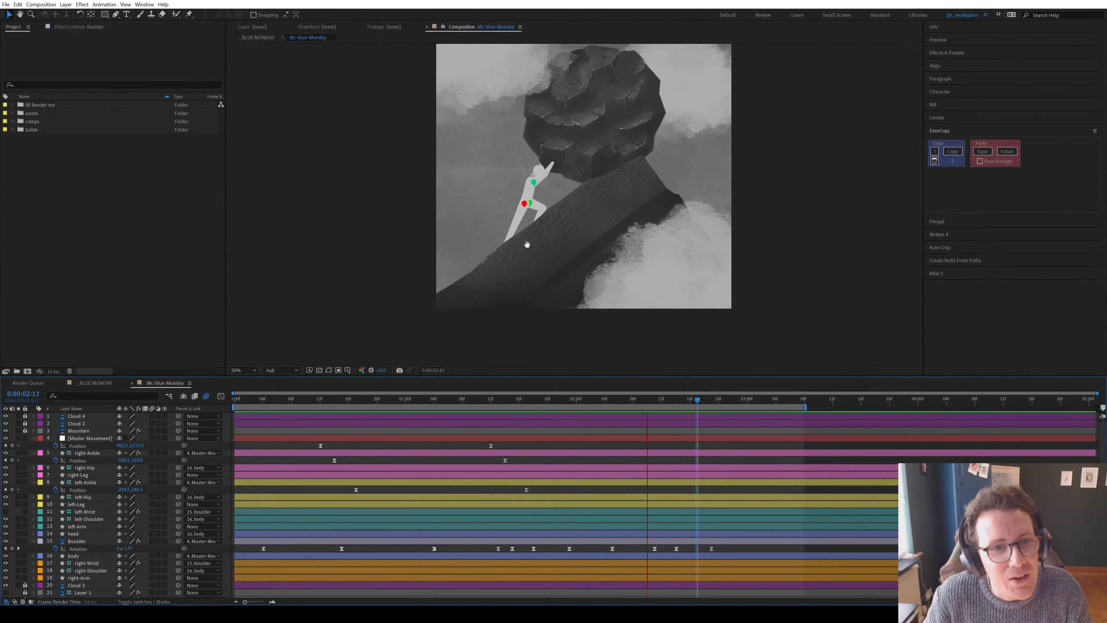
{"action": "key", "text": "space"}
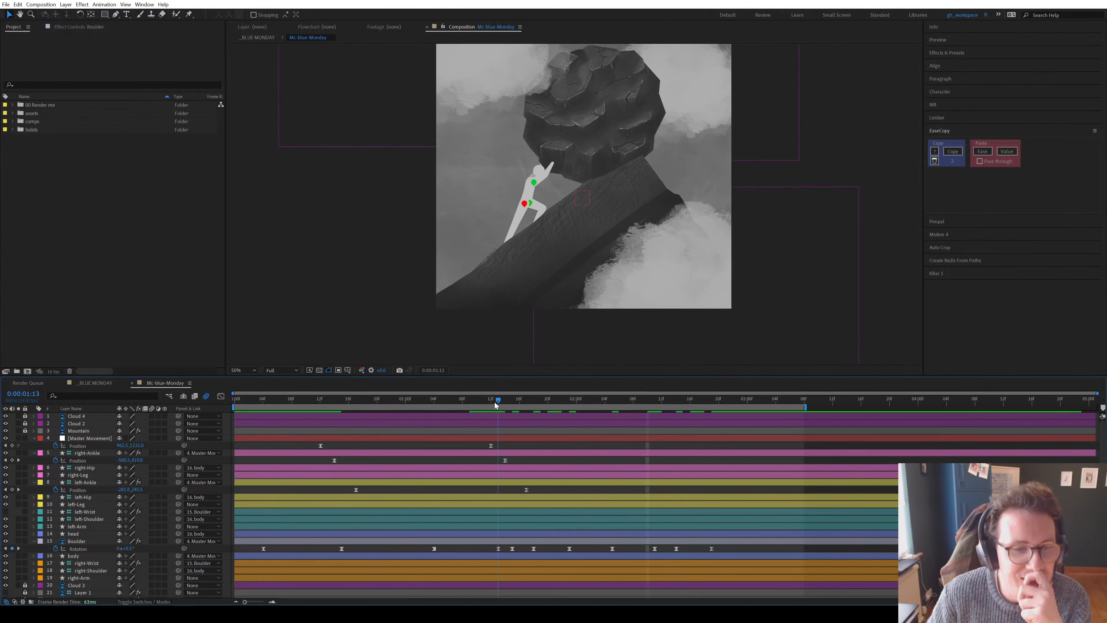
Start the work area at 0:00:01:11 and play back only the boulder's wobble
{"action": "left_click_drag", "start_coordinate": [496, 405], "coordinate": [490, 406]}
{"action": "key", "text": "space"}
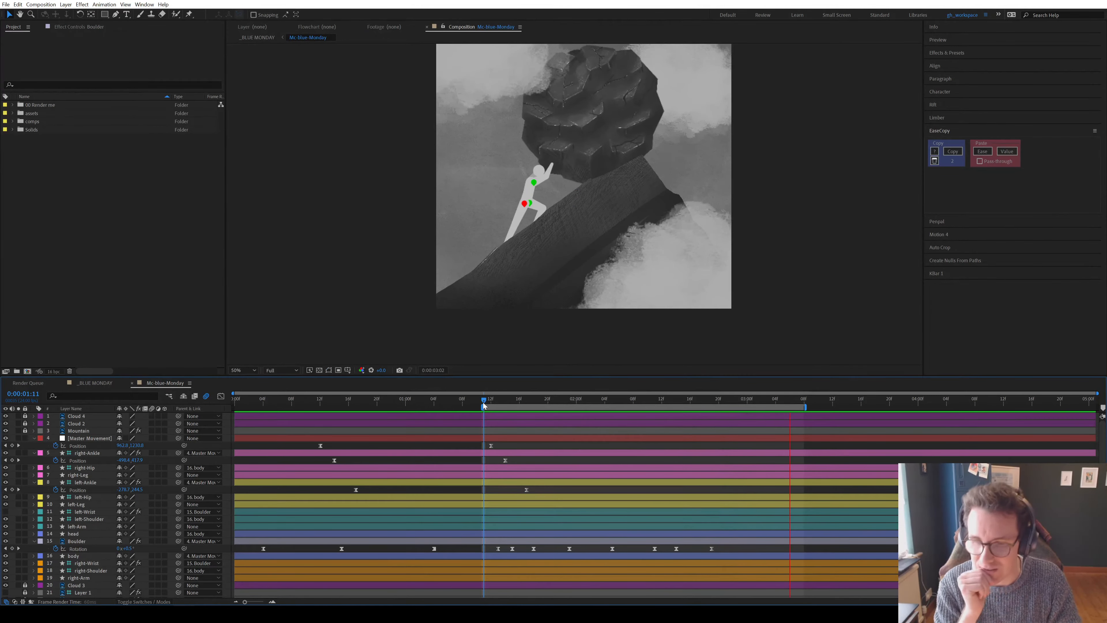
{"action": "key", "text": "space"}
Set Boulder's Rotation to 0° on the keyframe at 0:00:01:15
{"action": "key", "text": "equal"}
{"action": "key", "text": "minus"}
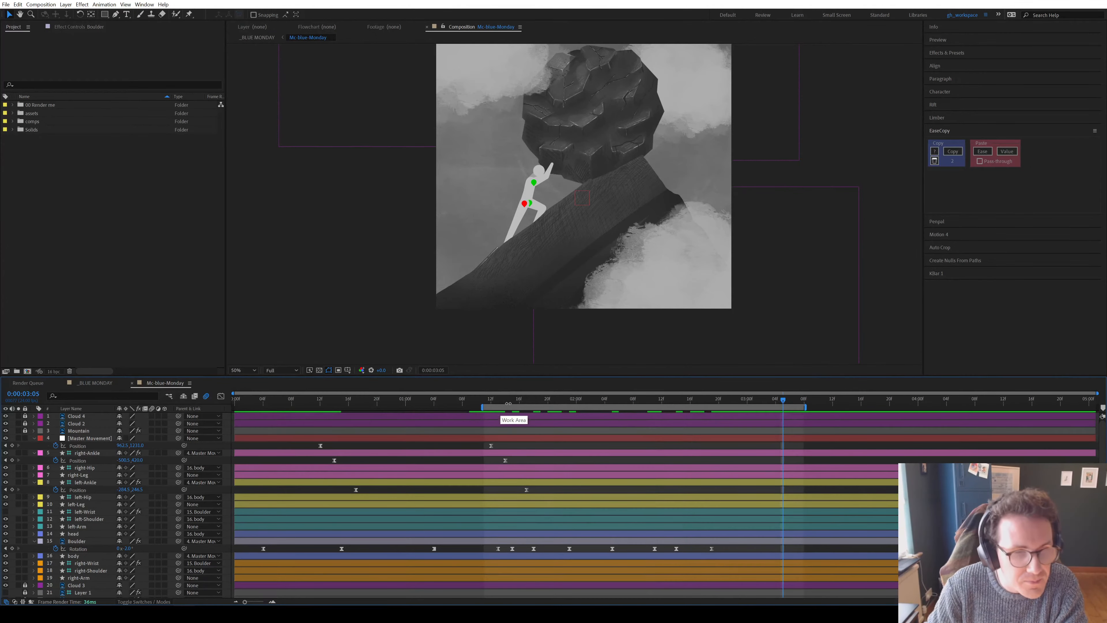
{"action": "left_click", "coordinate": [504, 401]}
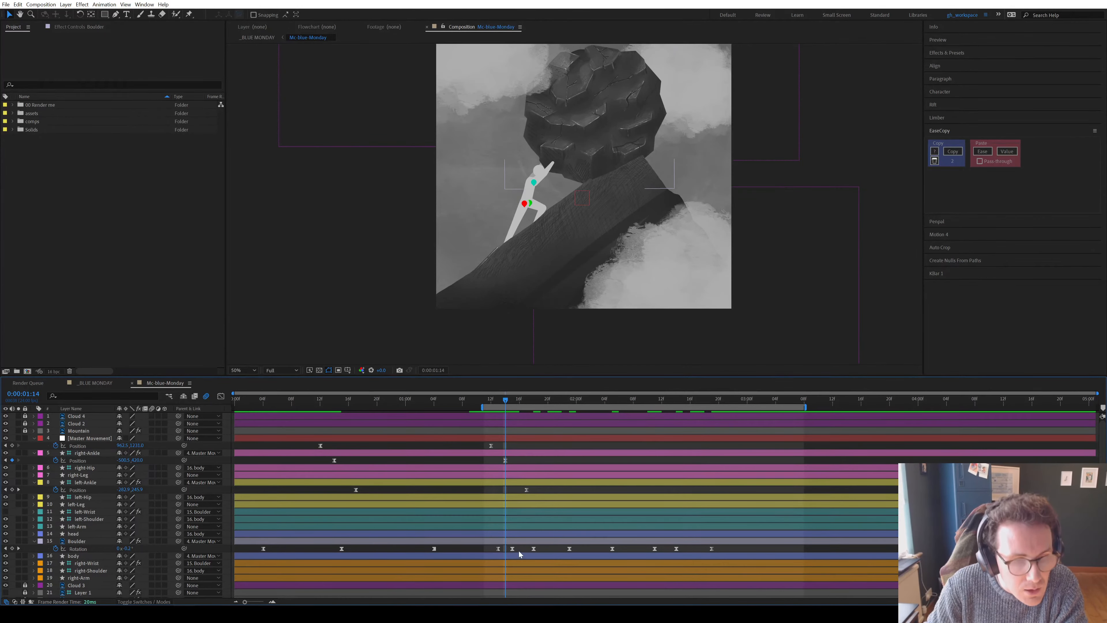
{"action": "key", "text": "equal"}
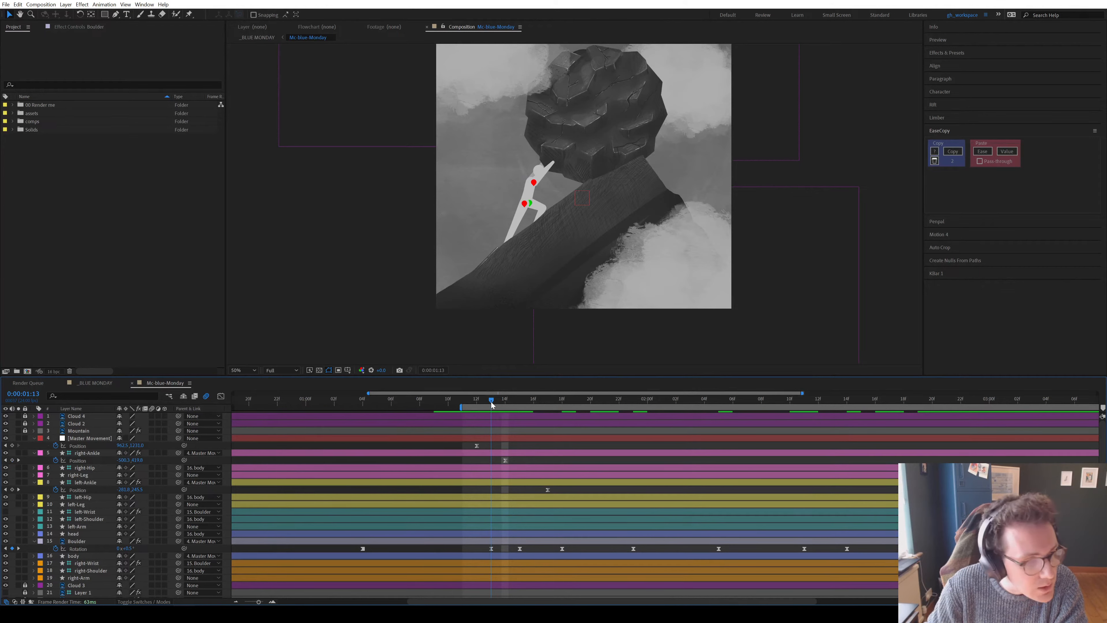
{"action": "left_click_drag", "start_coordinate": [506, 404], "coordinate": [519, 404]}
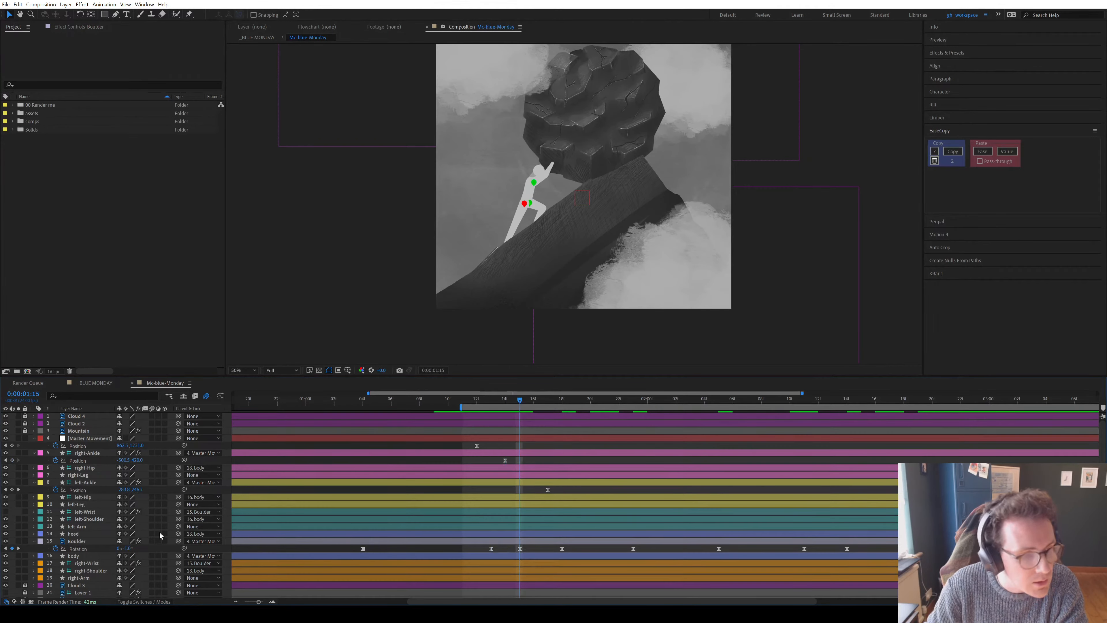
{"action": "type", "text": "0"}
{"action": "key", "text": "Return"}
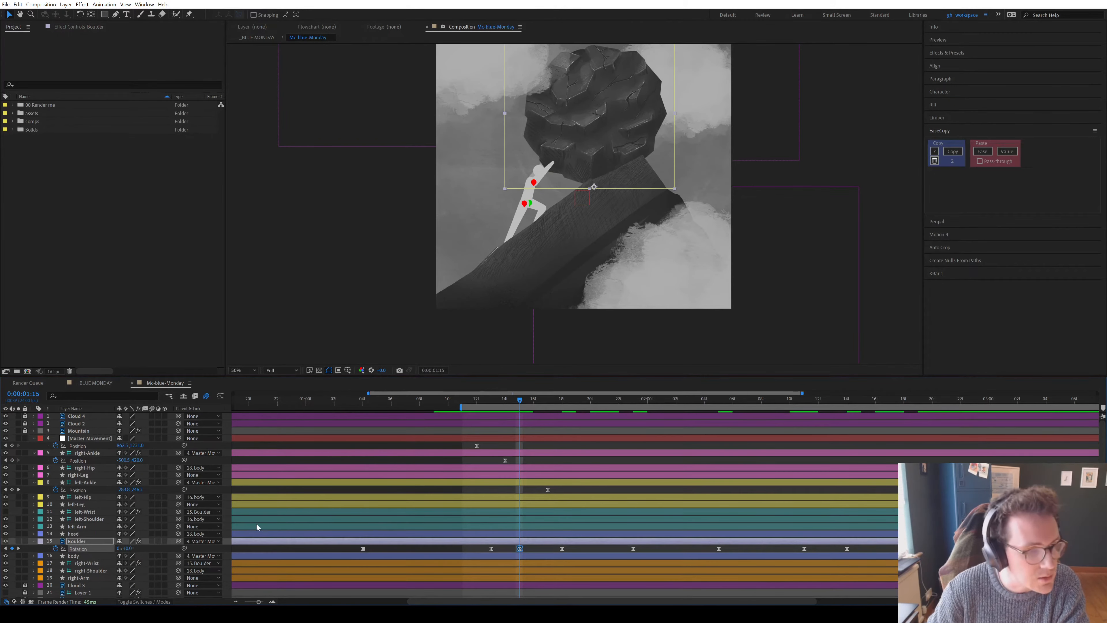
Move Boulder's first wobble Rotation keyframe to 0:00:01:12 and paste a copy of it at 0:00:01:18
{"action": "key", "text": "equal"}
{"action": "key", "text": "minus"}
{"action": "left_click", "coordinate": [484, 404]}
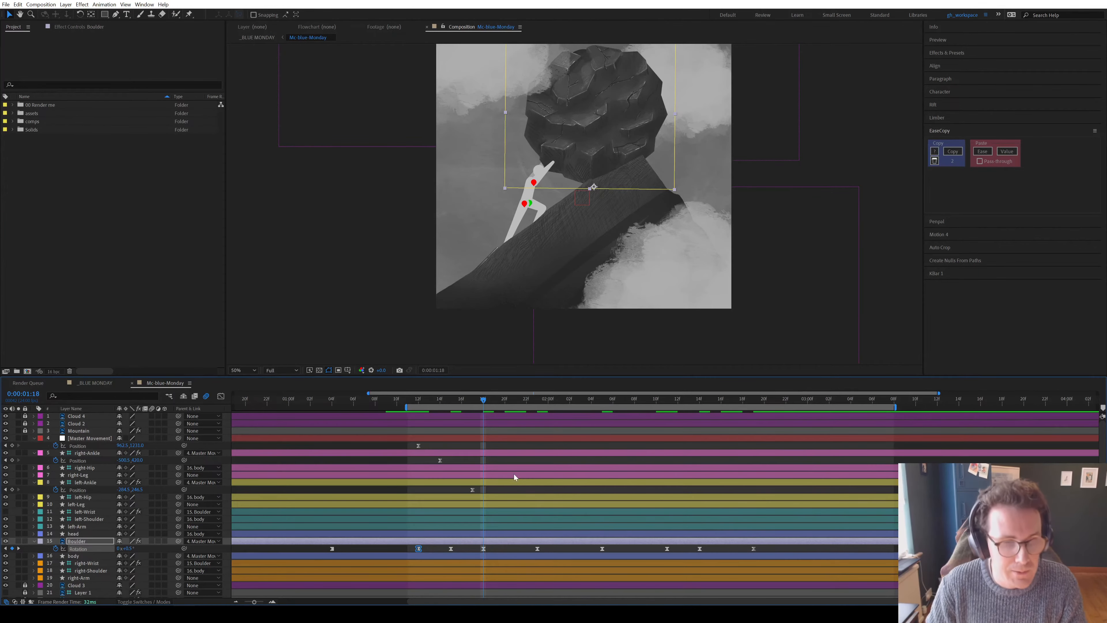
{"action": "key", "text": "ctrl+v"}
{"action": "left_click_drag", "start_coordinate": [482, 402], "coordinate": [429, 405]}
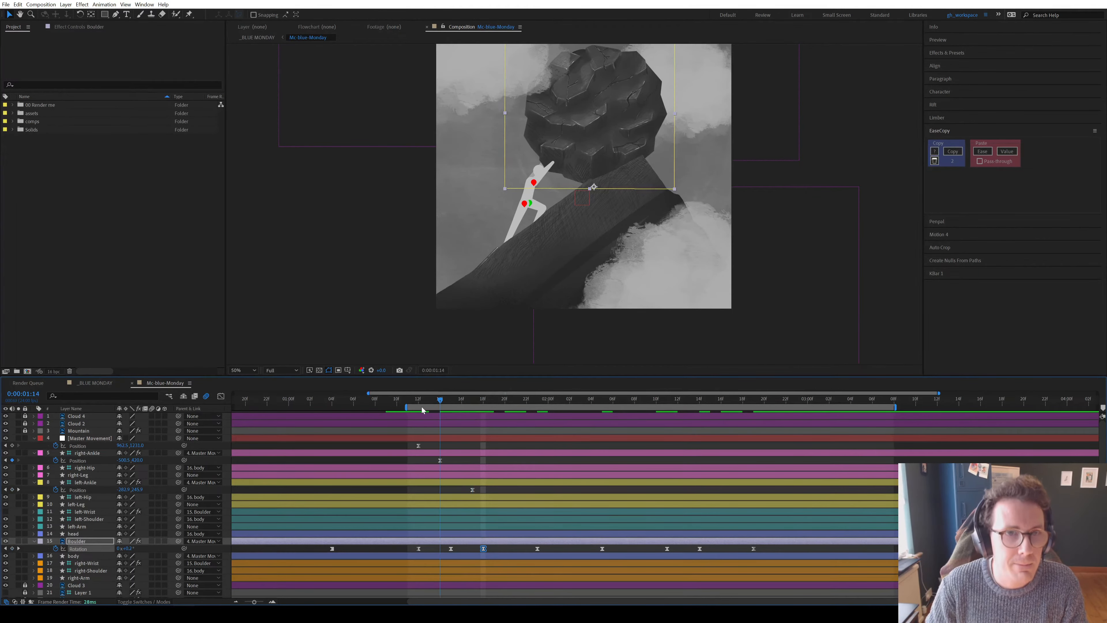
Replace Boulder's Rotation keyframes after 0:00:01:18 with a copy of the three wobble keyframes starting at 0:00:01:23
{"action": "left_click_drag", "start_coordinate": [496, 424], "coordinate": [539, 428]}
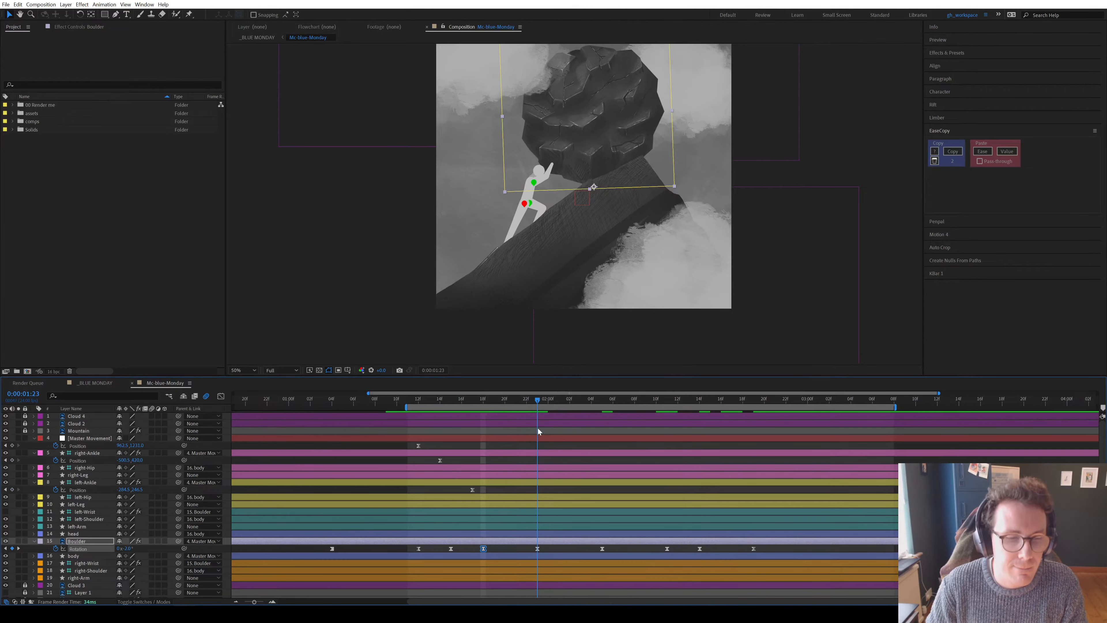
{"action": "left_click_drag", "start_coordinate": [530, 549], "coordinate": [895, 550]}
{"action": "key", "text": "Delete"}
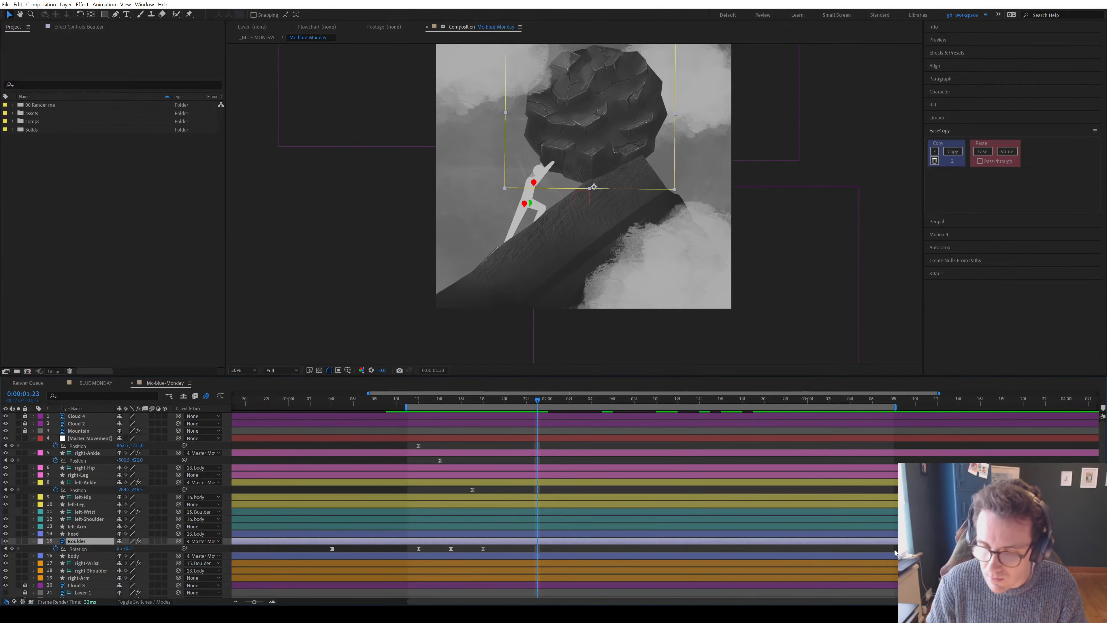
{"action": "left_click_drag", "start_coordinate": [496, 552], "coordinate": [393, 535]}
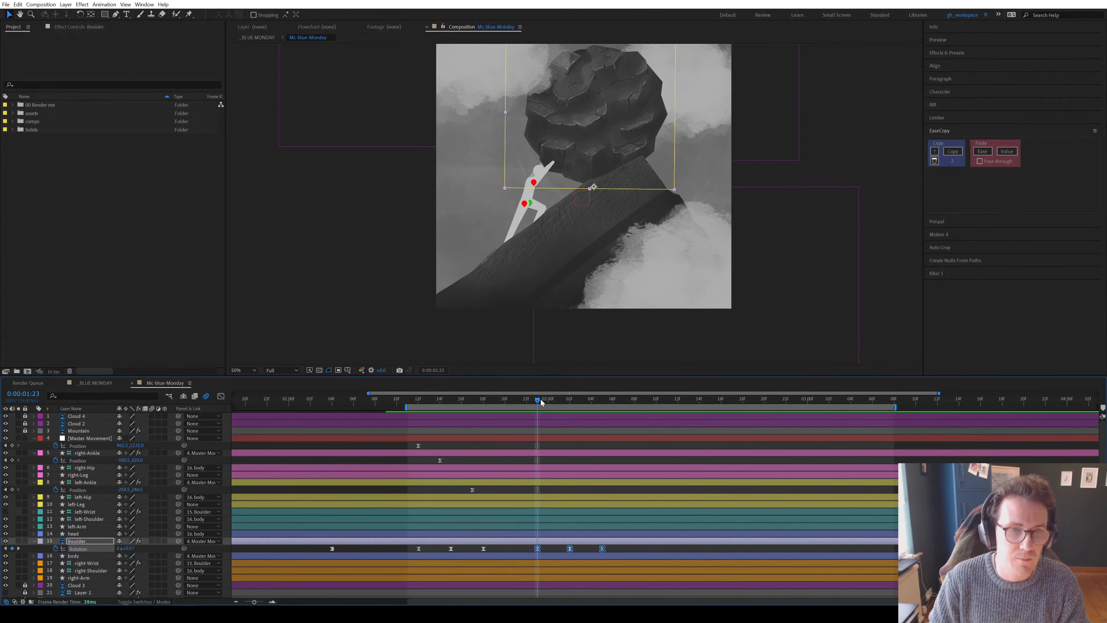
Play back the boulder's revised wobble from 0:00:01:12 at different magnifications
{"action": "left_click_drag", "start_coordinate": [541, 399], "coordinate": [529, 435]}
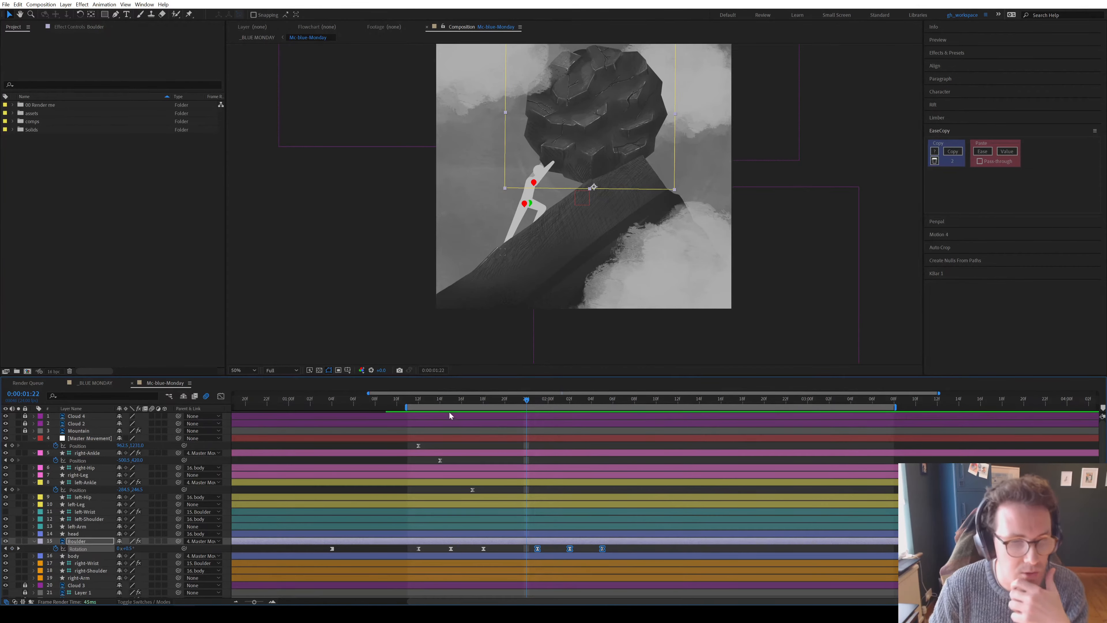
{"action": "left_click", "coordinate": [420, 405]}
{"action": "scroll", "coordinate": [614, 231], "scroll_direction": "up", "scroll_amount": 2}
{"action": "scroll", "coordinate": [614, 231], "scroll_direction": "down", "scroll_amount": 4}
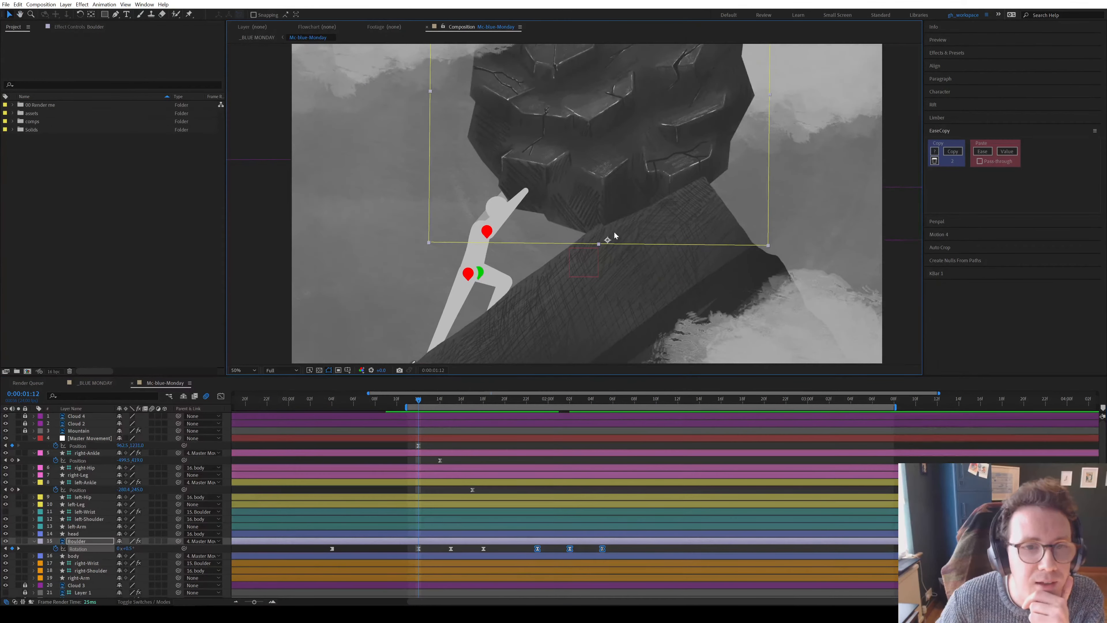
{"action": "key", "text": "ctrl+shift+h"}
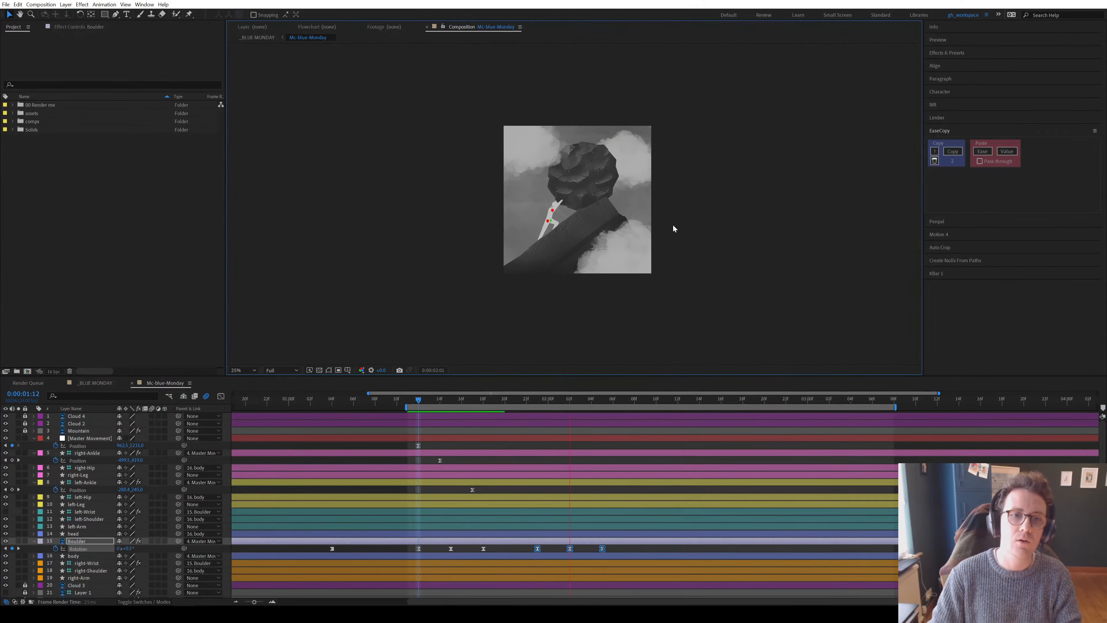
{"action": "scroll", "coordinate": [615, 259], "scroll_direction": "up", "scroll_amount": 2}
{"action": "key", "text": "space"}
Start the work area at 0:00:00:00 and play back the whole push, slide and wobble
{"action": "left_click_drag", "start_coordinate": [399, 399], "coordinate": [261, 406]}
{"action": "key", "text": "Home"}
{"action": "key", "text": "b"}
{"action": "key", "text": "minus"}
{"action": "key", "text": "space"}
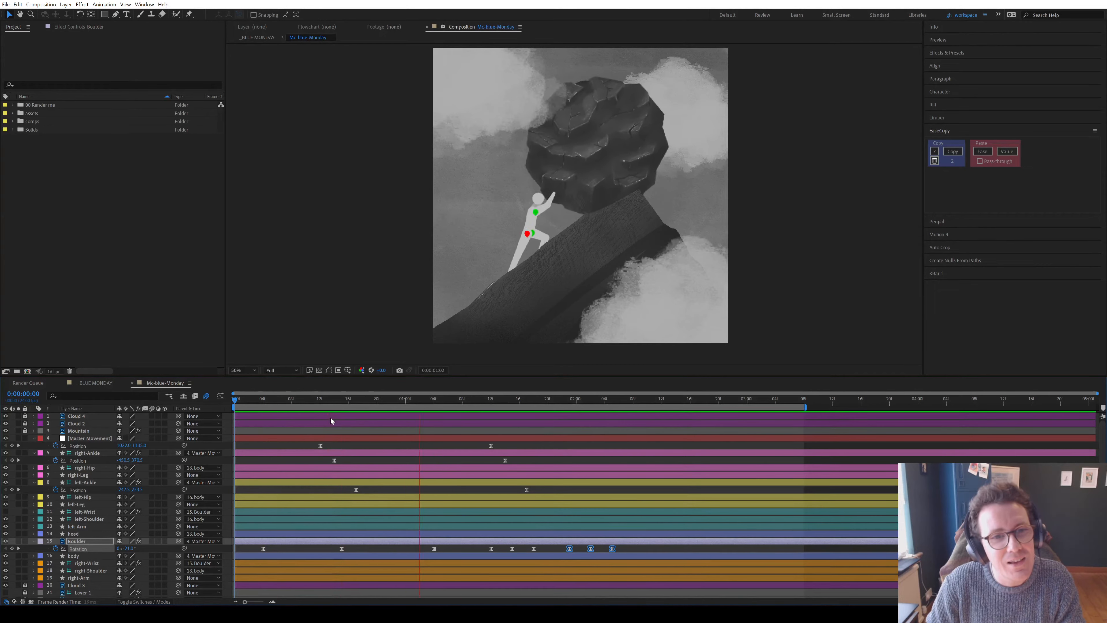
{"action": "scroll", "coordinate": [512, 217], "scroll_direction": "up", "scroll_amount": 1}
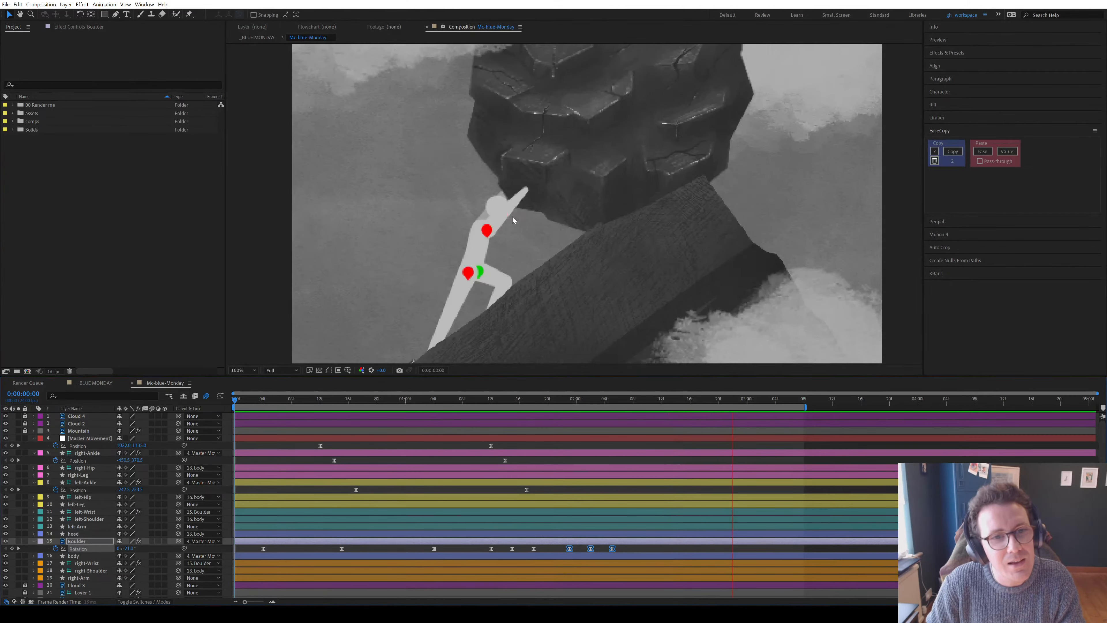
{"action": "scroll", "coordinate": [512, 217], "scroll_direction": "down", "scroll_amount": 1}
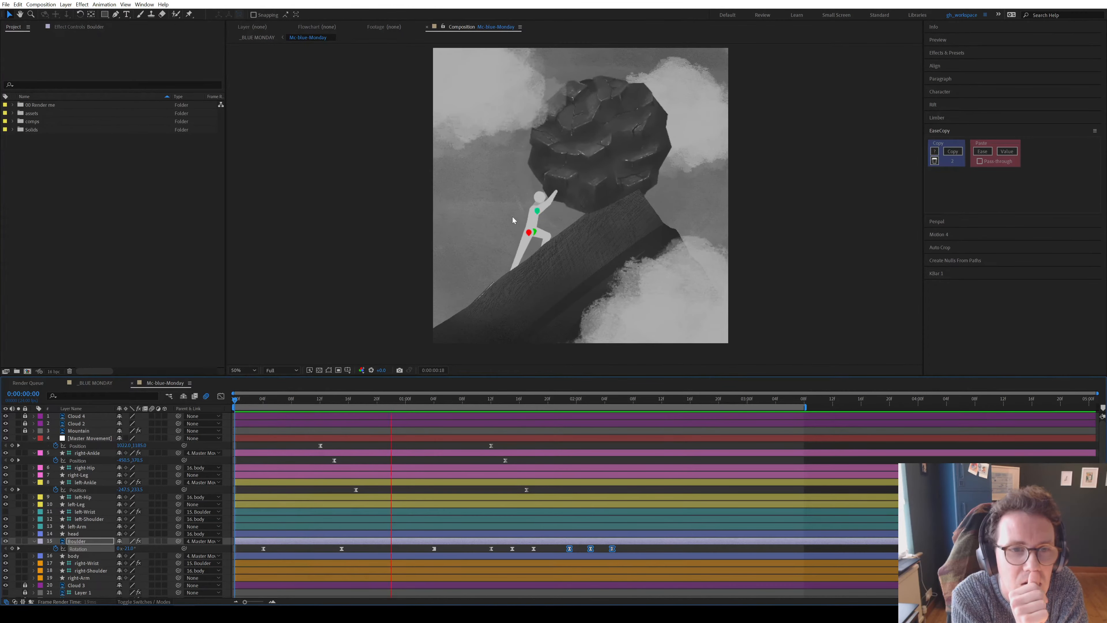
{"action": "key", "text": "space"}
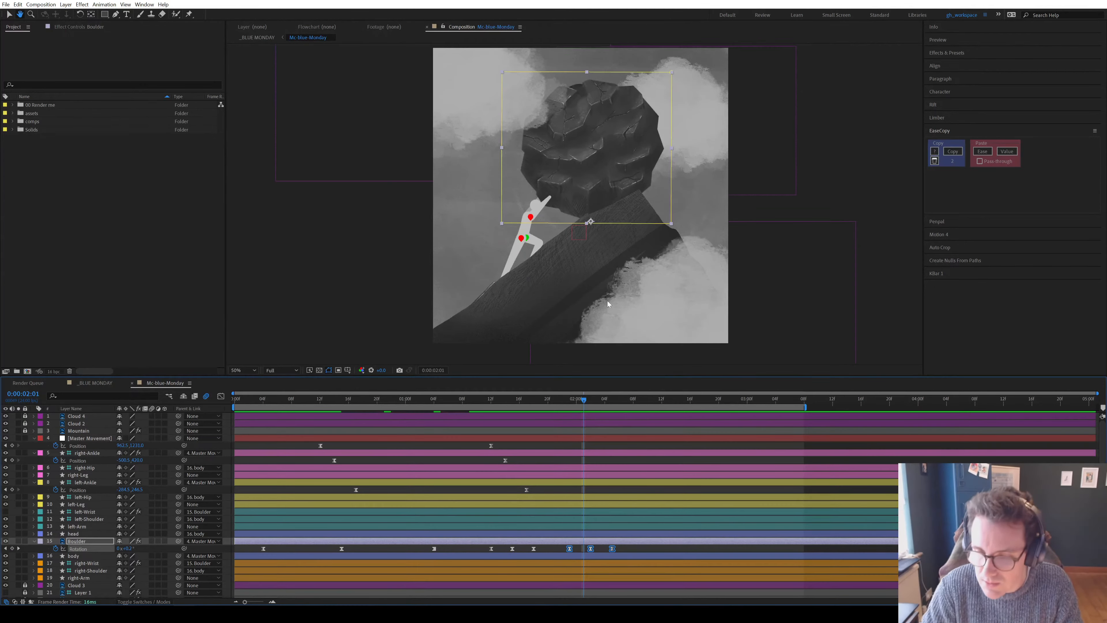
Reveal the body layer's Rotation and move its 0:00:01:12 keyframe to 0:00:01:08
{"action": "left_click", "coordinate": [489, 400]}
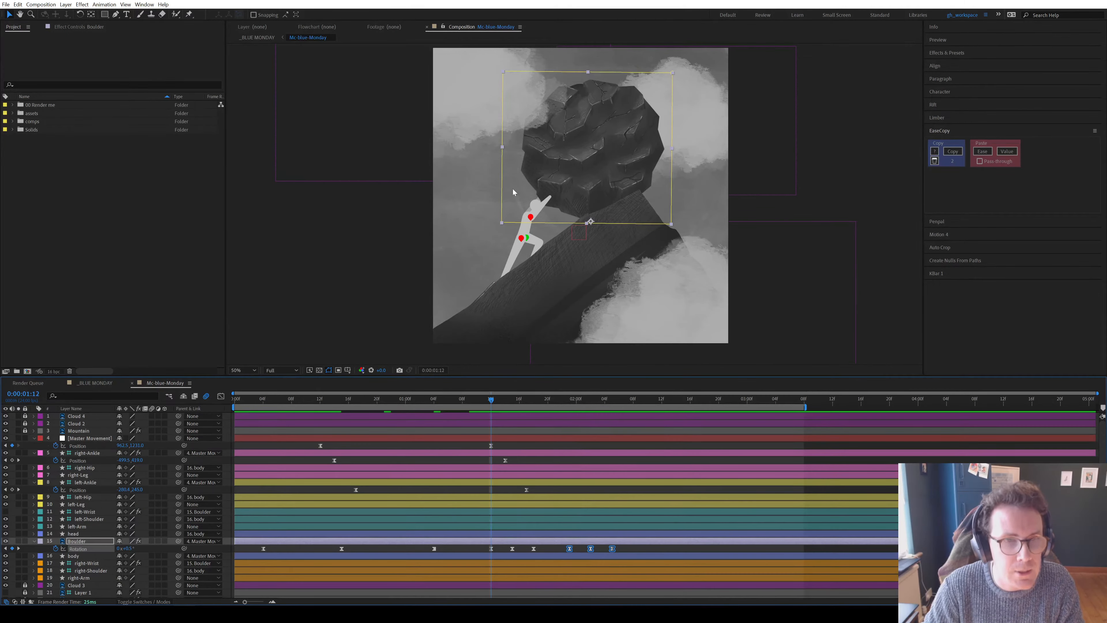
{"action": "key", "text": "period"}
{"action": "left_click", "coordinate": [75, 556]}
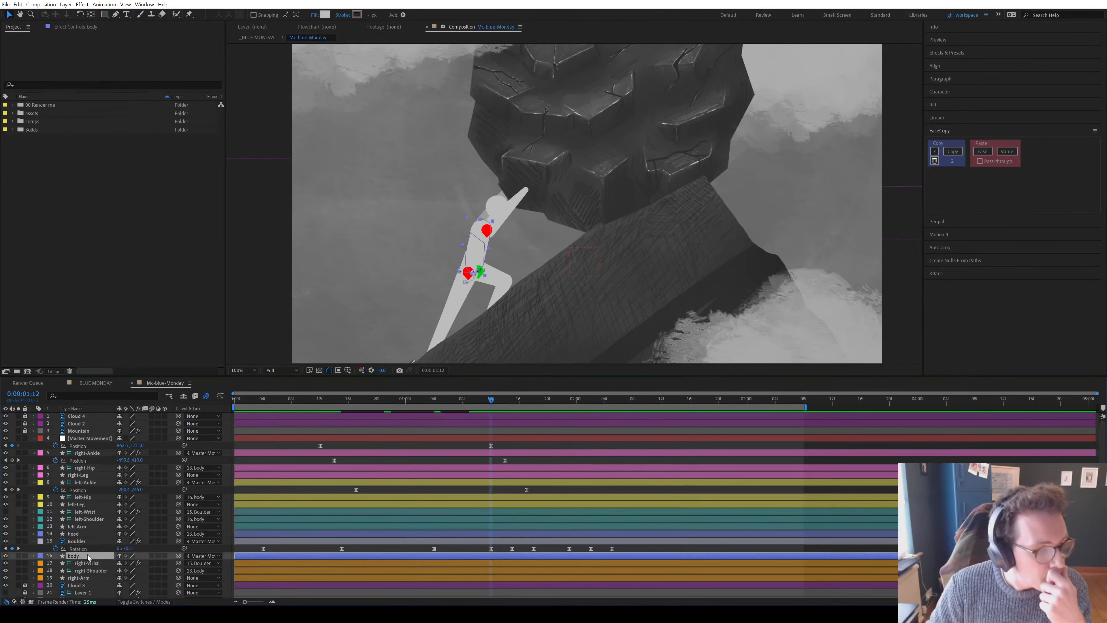
{"action": "key", "text": "r"}
{"action": "scroll", "coordinate": [508, 249], "scroll_direction": "up", "scroll_amount": 2}
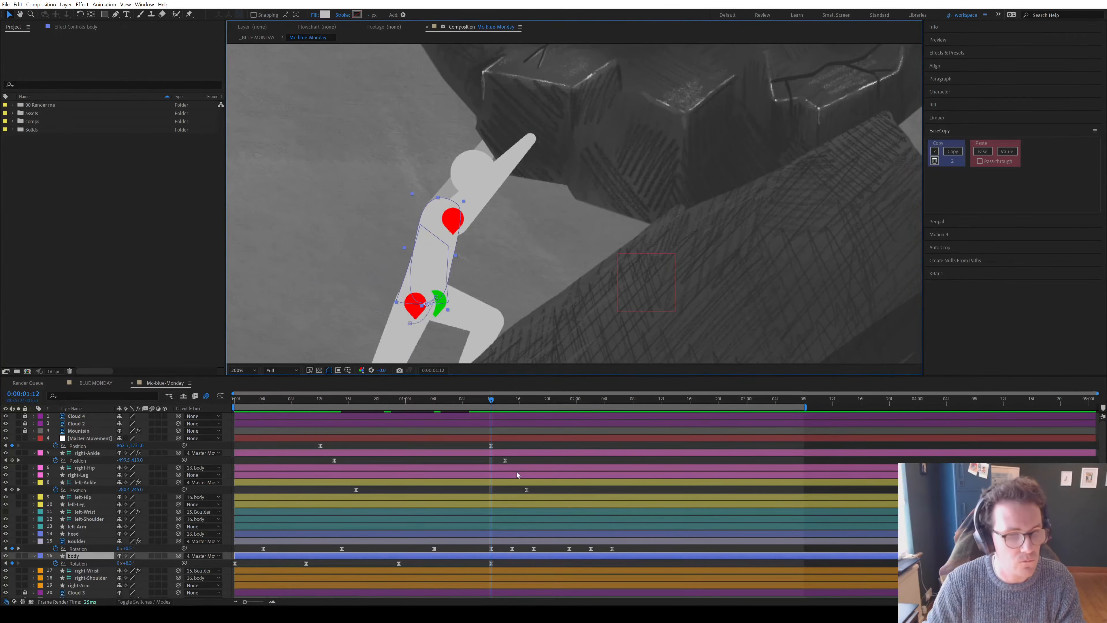
{"action": "left_click_drag", "start_coordinate": [491, 563], "coordinate": [463, 565]}
Make body's Rotation keyframe at 0:00:01:08 a hold keyframe and paste a Rotation keyframe with the same value at 0:00:01:12
{"action": "right_click", "coordinate": [463, 566]}
{"action": "left_click", "coordinate": [490, 495]}
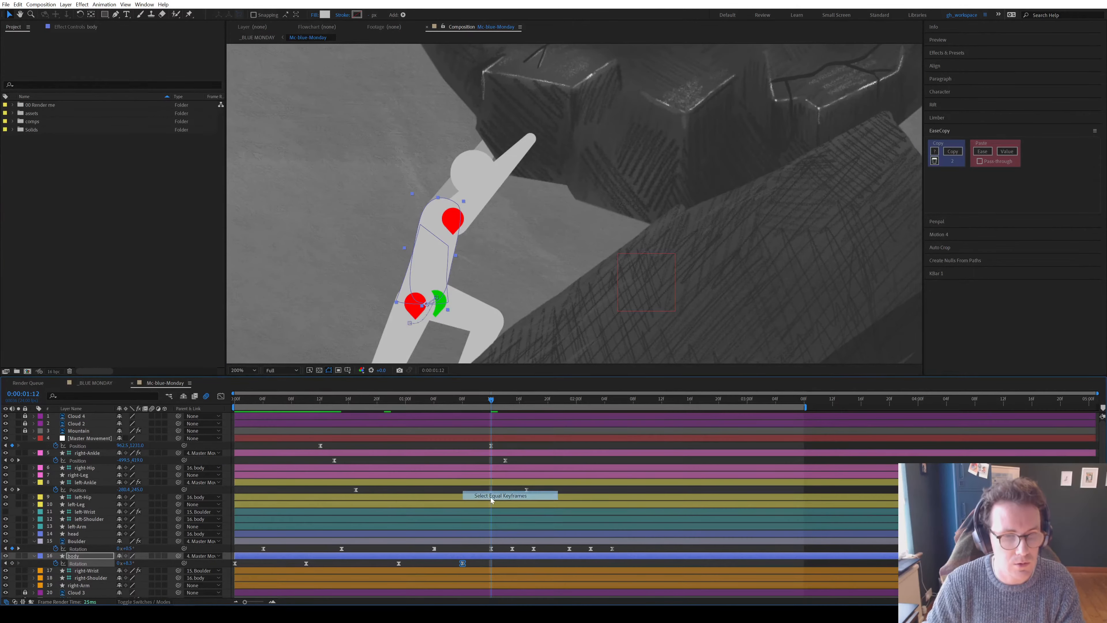
{"action": "right_click", "coordinate": [464, 565]}
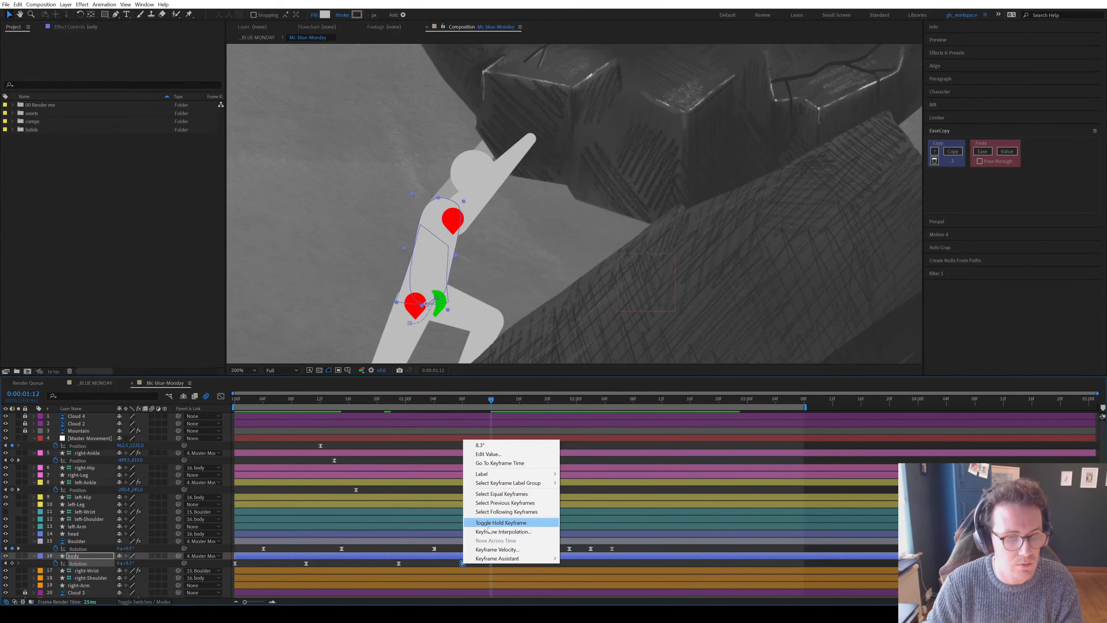
{"action": "left_click_drag", "start_coordinate": [440, 560], "coordinate": [462, 564]}
{"action": "right_click", "coordinate": [462, 564]}
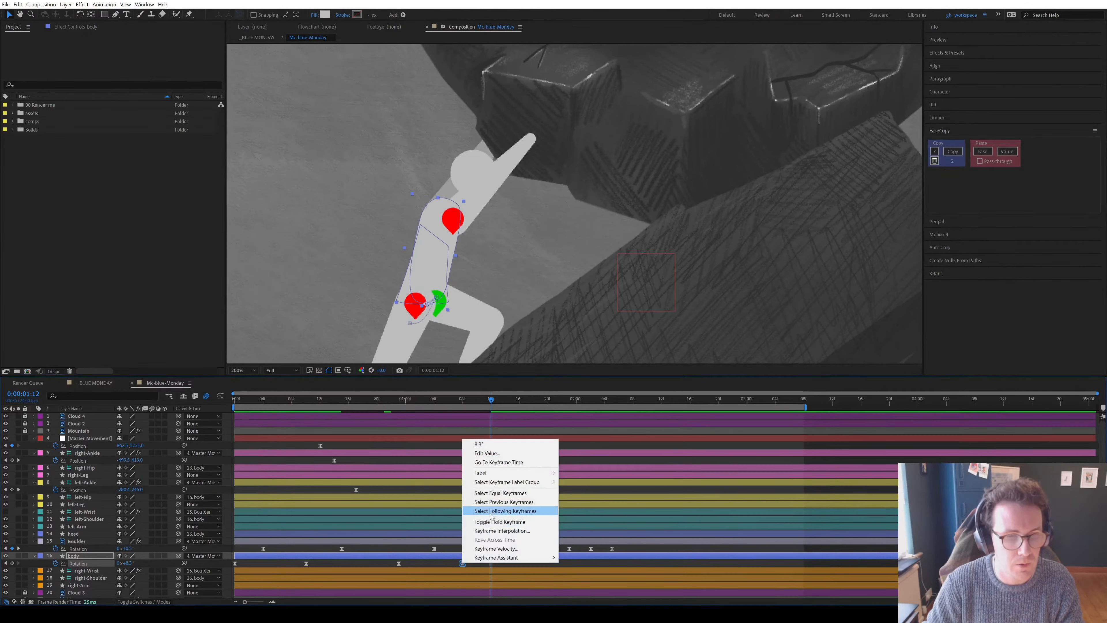
{"action": "left_click", "coordinate": [486, 522]}
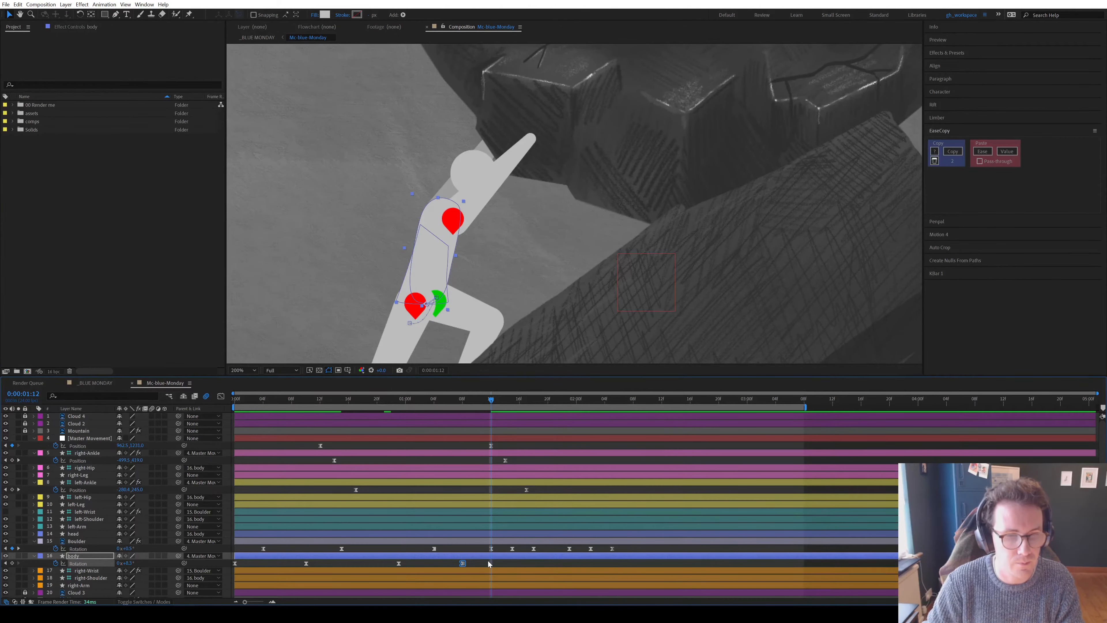
{"action": "key", "text": "ctrl+v"}
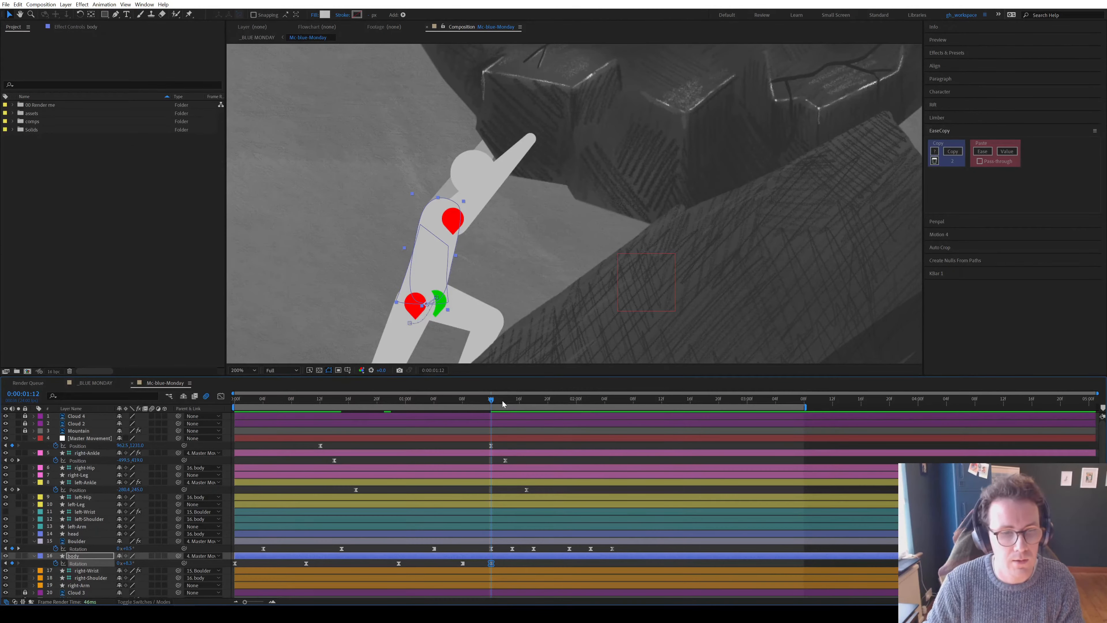
Rotate body slightly further at 0:00:01:15 and paste a copy of its 0:00:01:12 Rotation keyframe at 0:00:01:18
{"action": "left_click", "coordinate": [513, 404]}
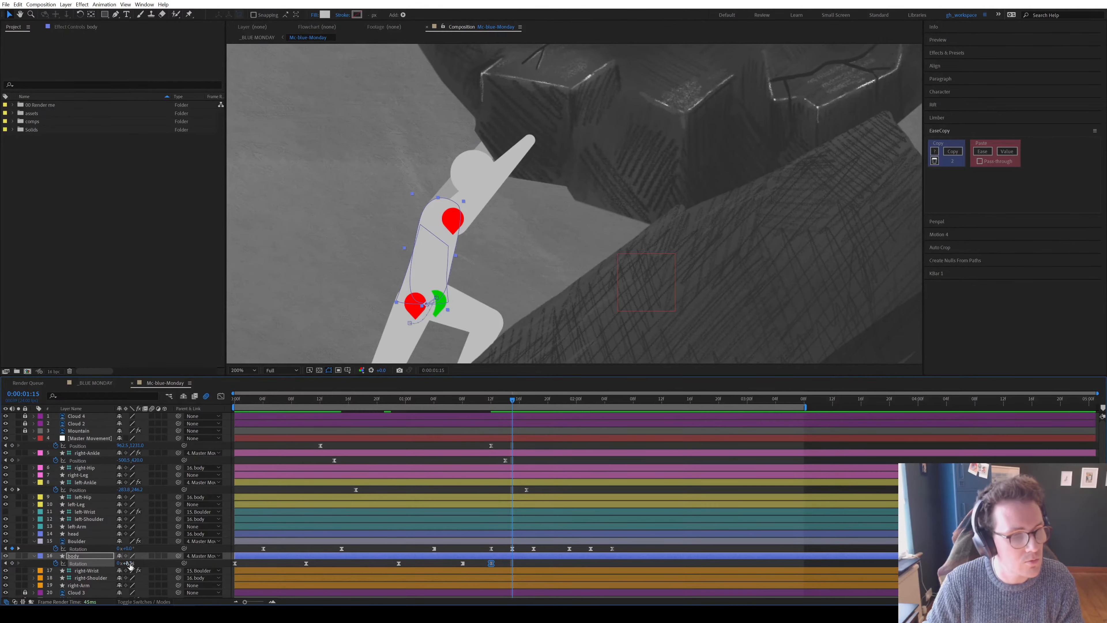
{"action": "left_click_drag", "start_coordinate": [131, 563], "coordinate": [135, 564]}
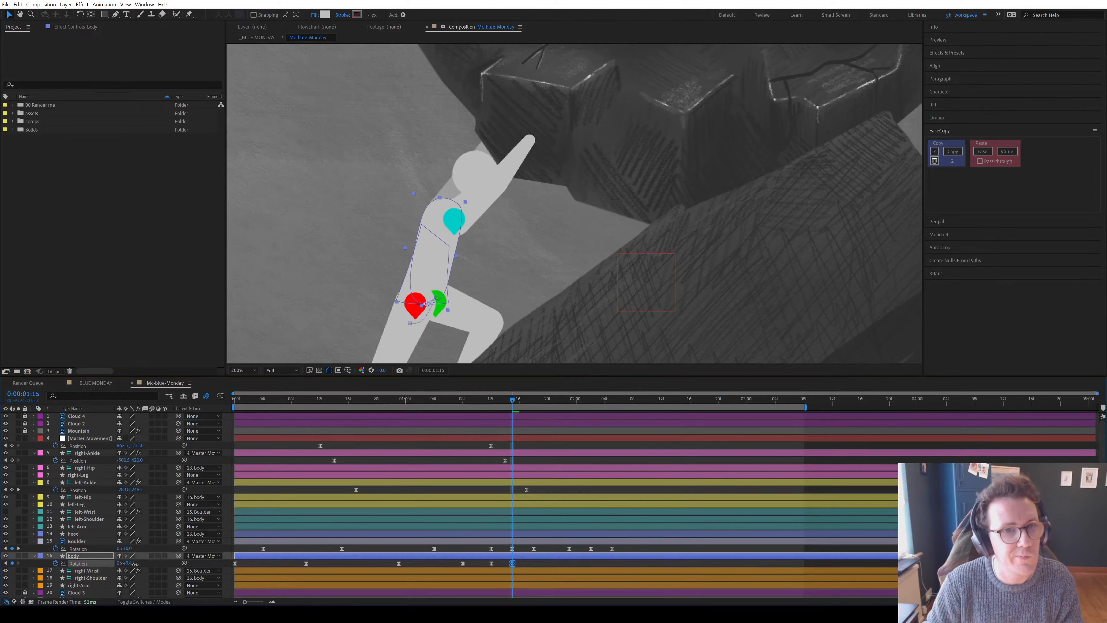
{"action": "left_click", "coordinate": [533, 399]}
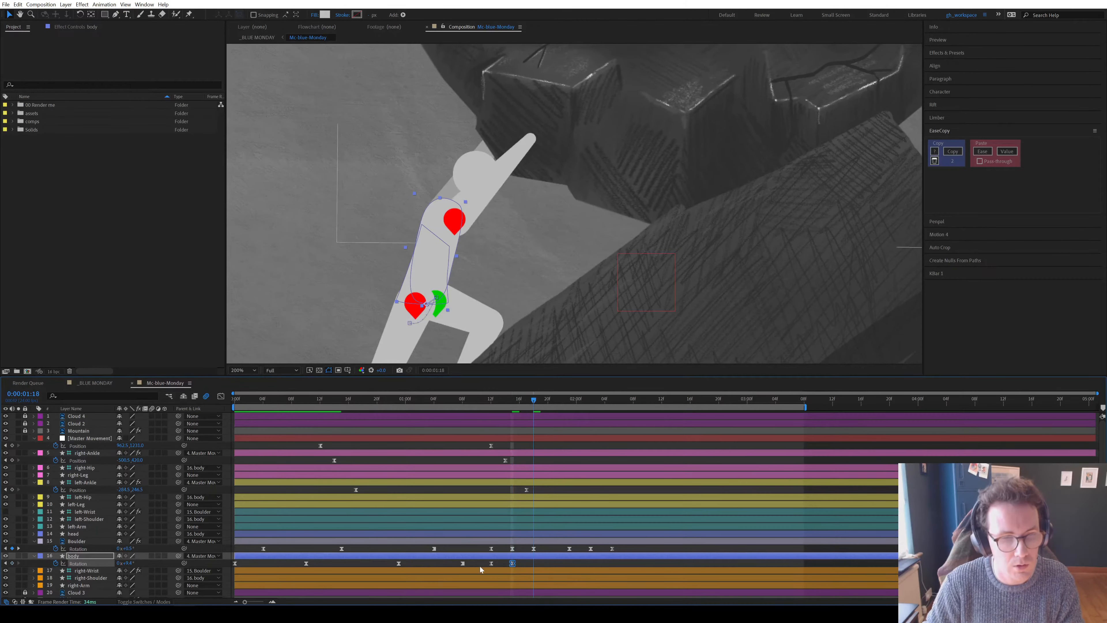
{"action": "left_click", "coordinate": [492, 564]}
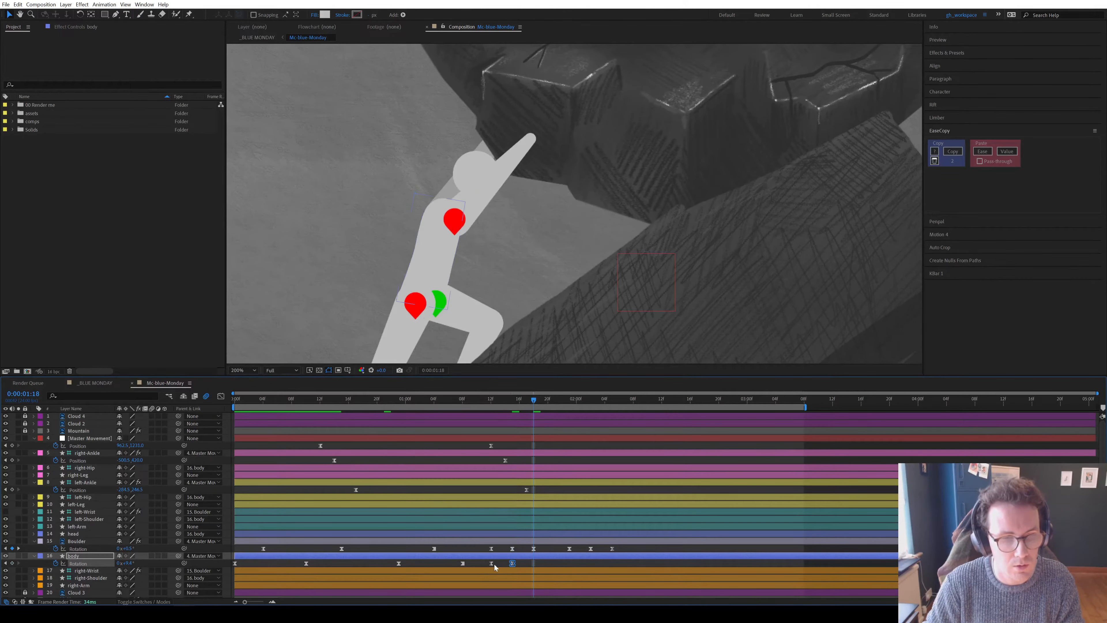
Shift all of Boulder's wobble Rotation keyframes from 0:00:01:12 onward so that they start at 0:00:03:11
{"action": "left_click", "coordinate": [488, 397]}
{"action": "left_click_drag", "start_coordinate": [482, 560], "coordinate": [617, 545]}
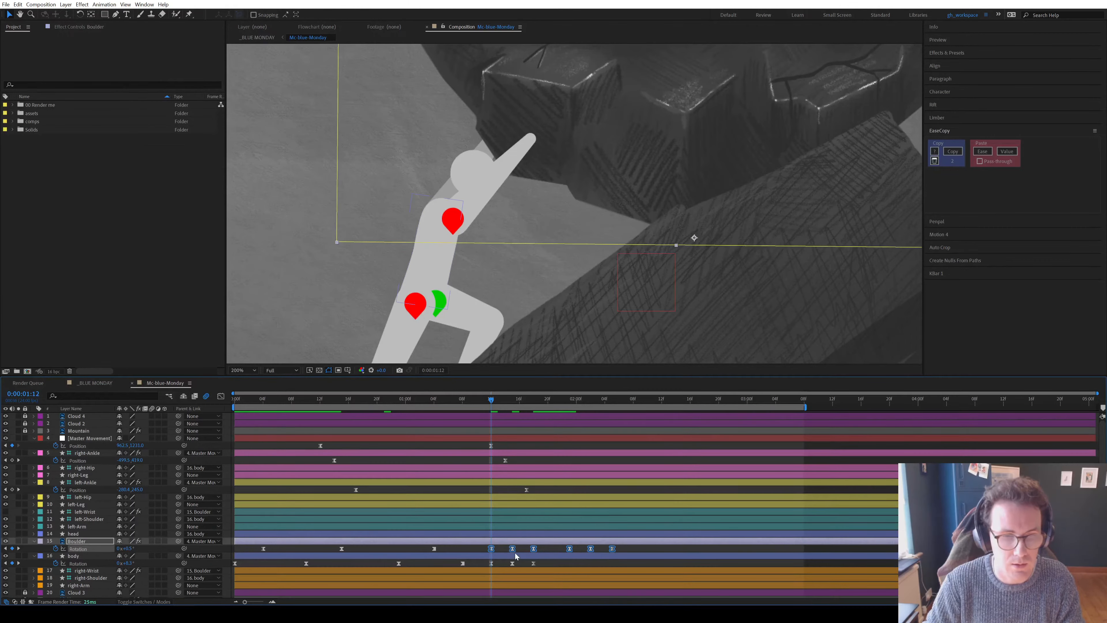
{"action": "left_click_drag", "start_coordinate": [492, 548], "coordinate": [826, 550]}
{"action": "left_click", "coordinate": [549, 566]}
Copy body's Rotation keyframes at 0:00:01:15 and 0:00:01:18 and paste the pair at 0:00:01:23 and again at 0:00:02:09
{"action": "left_click_drag", "start_coordinate": [496, 394], "coordinate": [543, 406]}
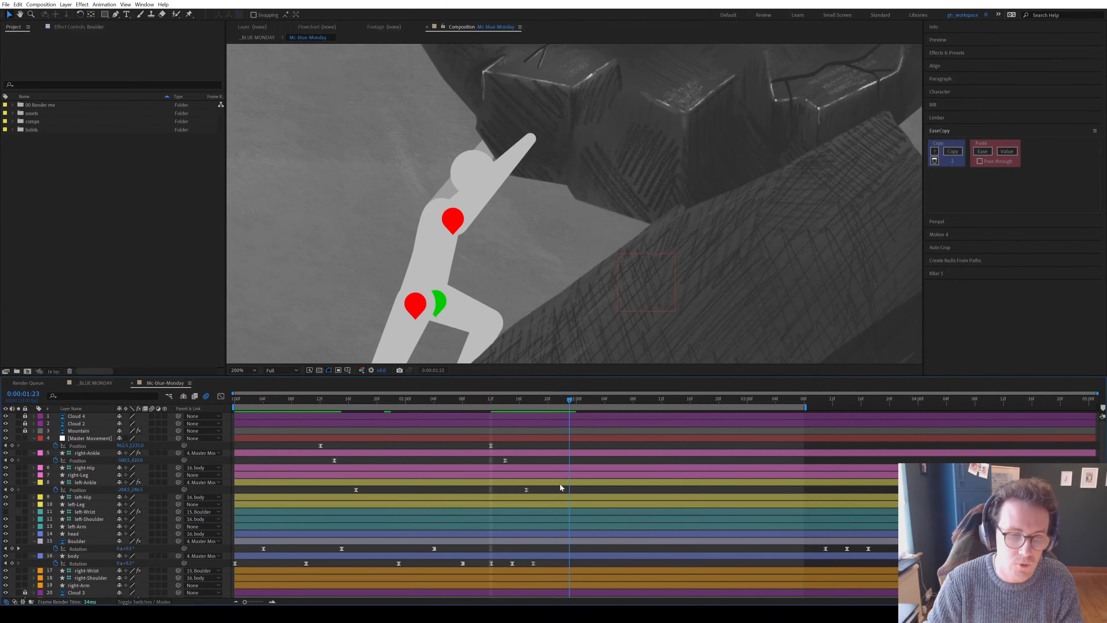
{"action": "left_click_drag", "start_coordinate": [539, 564], "coordinate": [500, 569]}
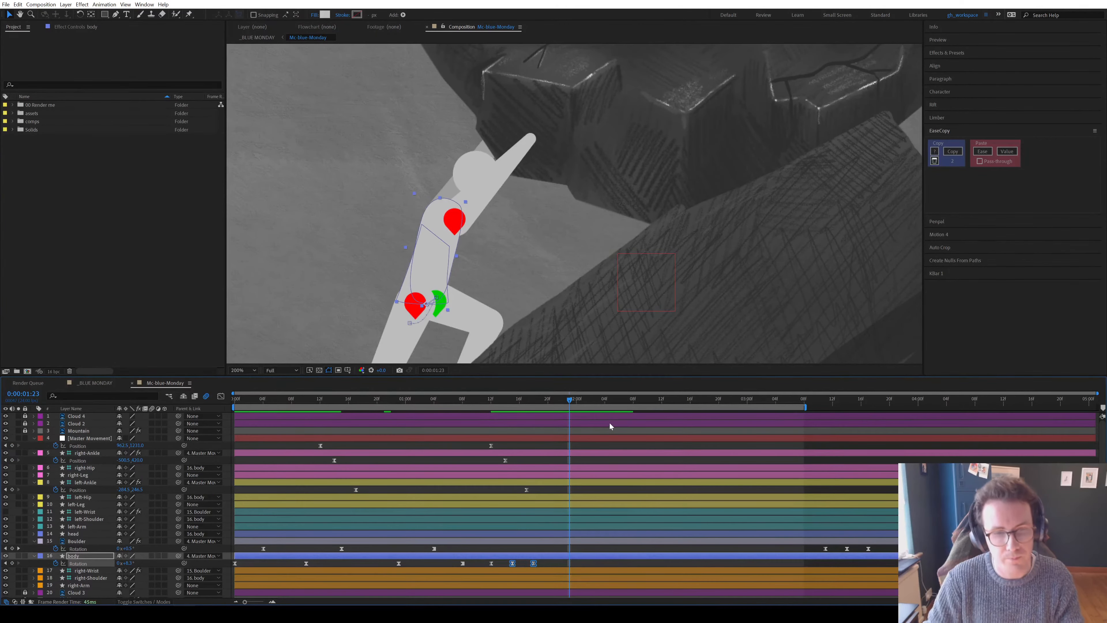
{"action": "key", "text": "ctrl+c"}
{"action": "key", "text": "ctrl+v"}
{"action": "left_click", "coordinate": [633, 399]}
{"action": "key", "text": "ctrl+v"}
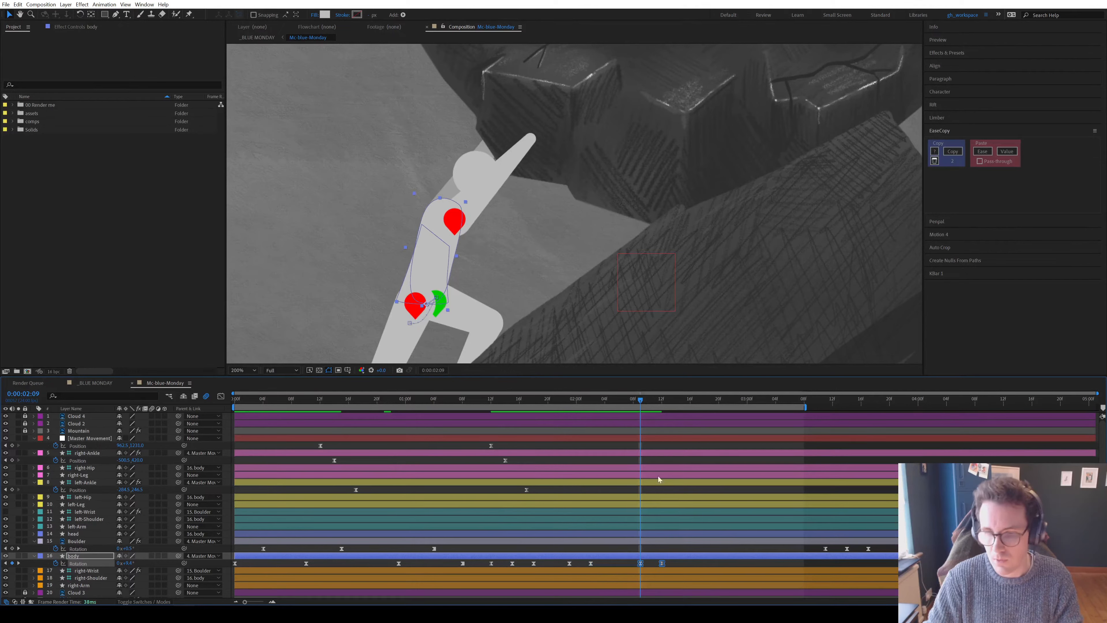
{"action": "left_click", "coordinate": [640, 564]}
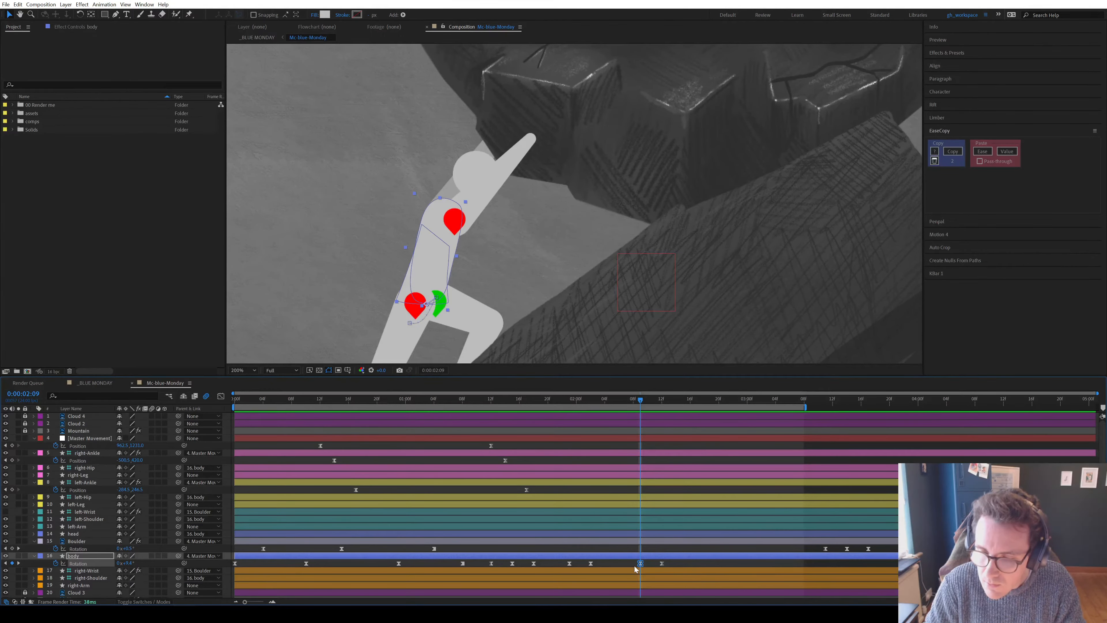
{"action": "left_click", "coordinate": [608, 563]}
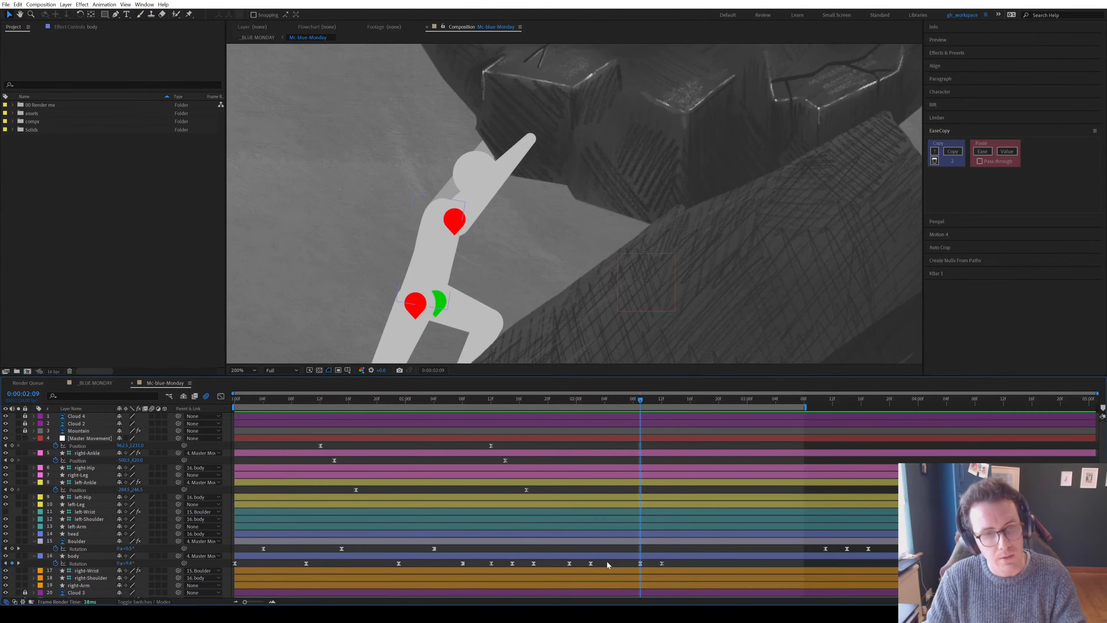
Delay the last Position keyframes of Master Movement, right-Ankle and left-Ankle together so they sit at 0:00:02:03, 0:00:02:05 and 0:00:02:08
{"action": "key", "text": "space"}
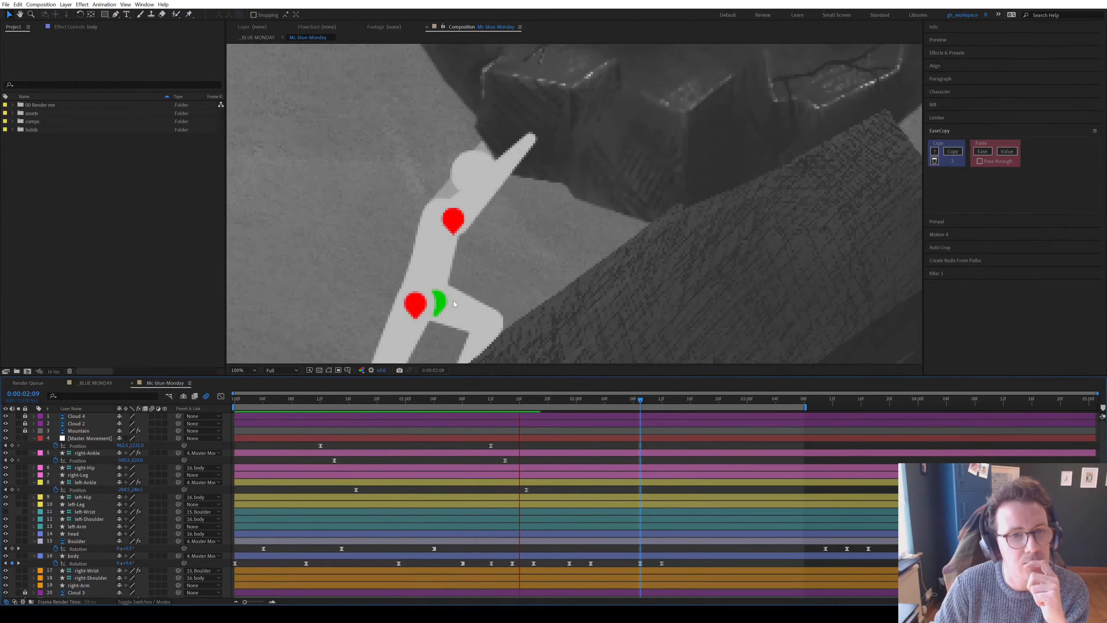
{"action": "scroll", "coordinate": [454, 300], "scroll_direction": "down", "scroll_amount": 1}
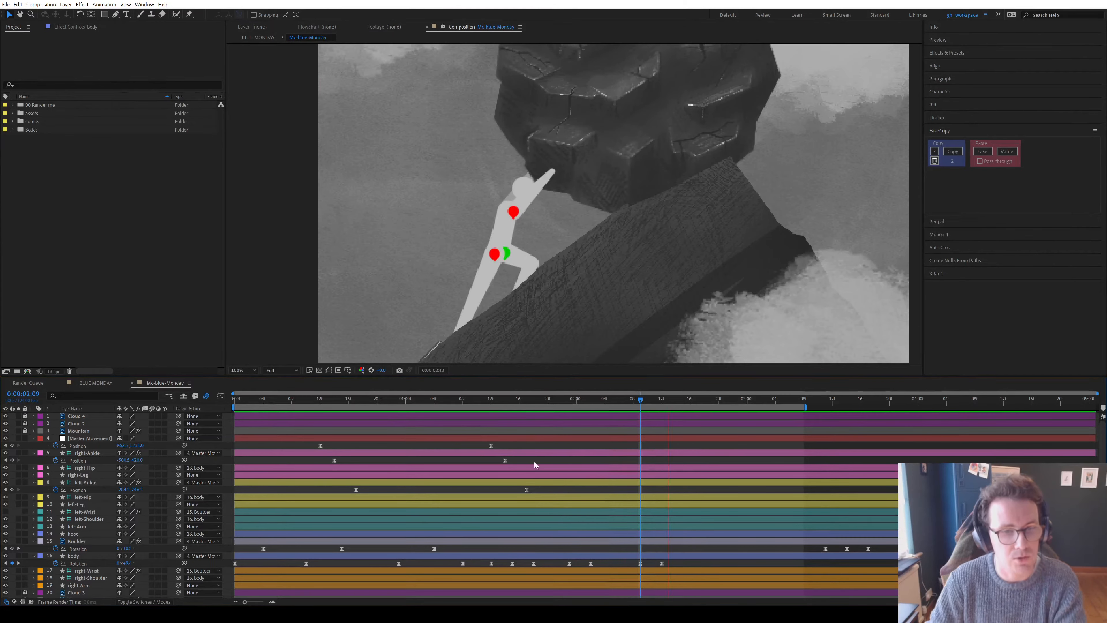
{"action": "left_click_drag", "start_coordinate": [533, 489], "coordinate": [596, 452]}
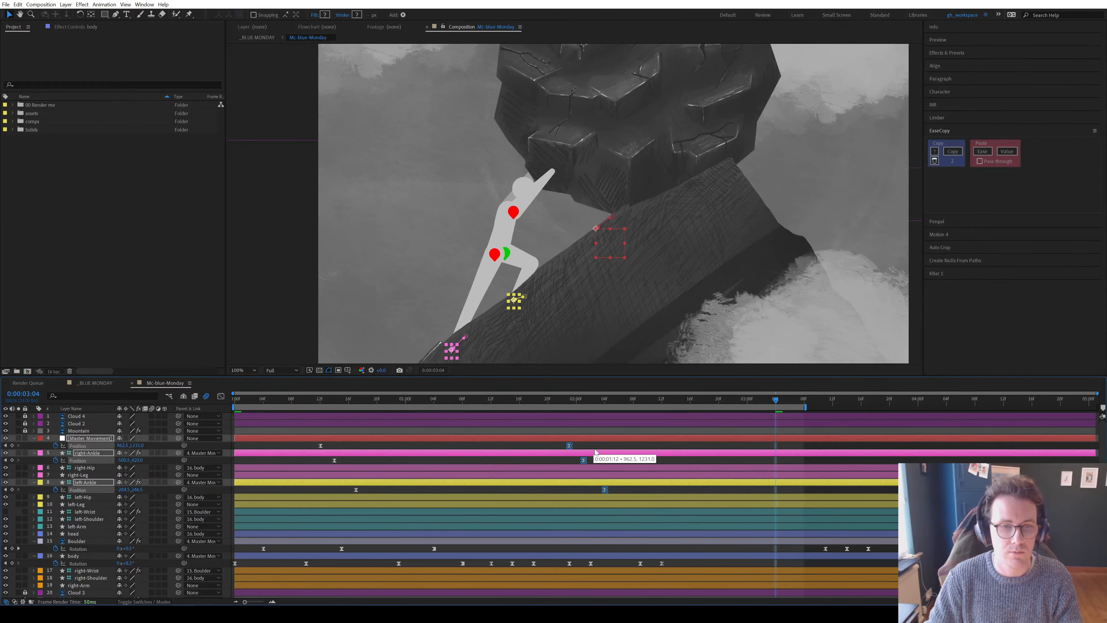
{"action": "left_click", "coordinate": [496, 445]}
{"action": "scroll", "coordinate": [481, 222], "scroll_direction": "down", "scroll_amount": 2}
{"action": "key", "text": "space"}
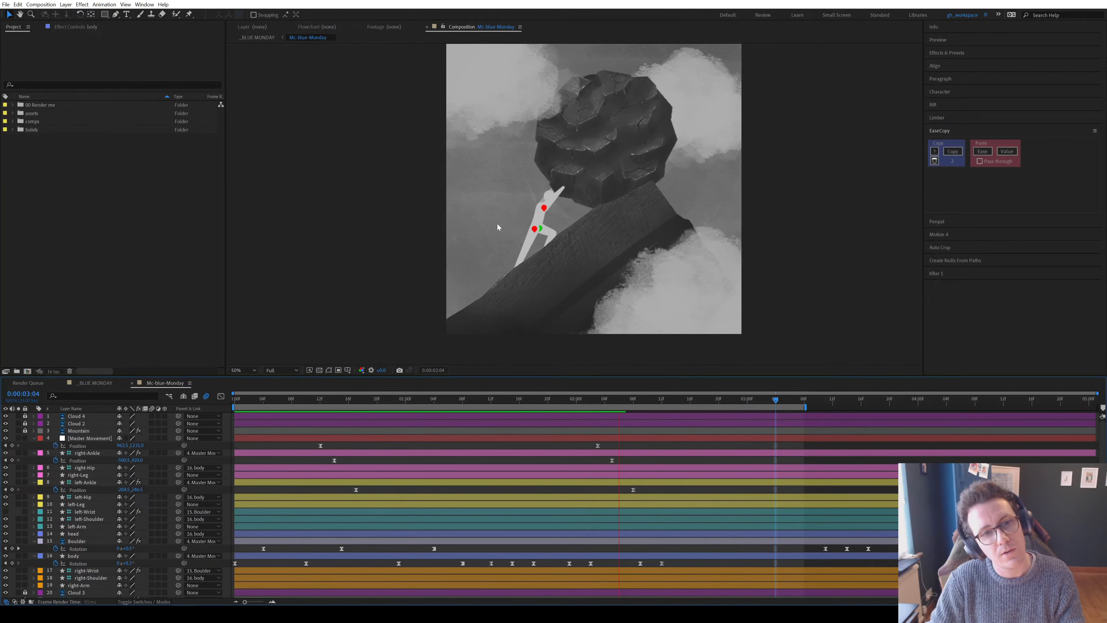
{"action": "key", "text": "space"}
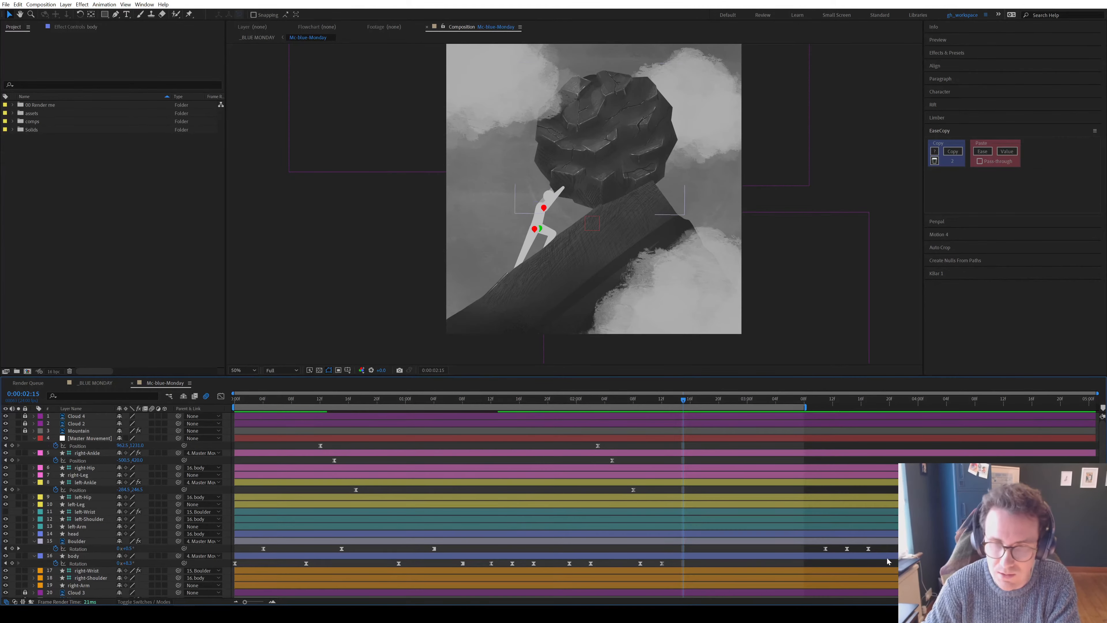
Delete Boulder's wobble Rotation keyframes after 0:00:03:10 and preview the animation
{"action": "left_click_drag", "start_coordinate": [887, 561], "coordinate": [816, 546]}
{"action": "key", "text": "Delete"}
{"action": "key", "text": "space"}
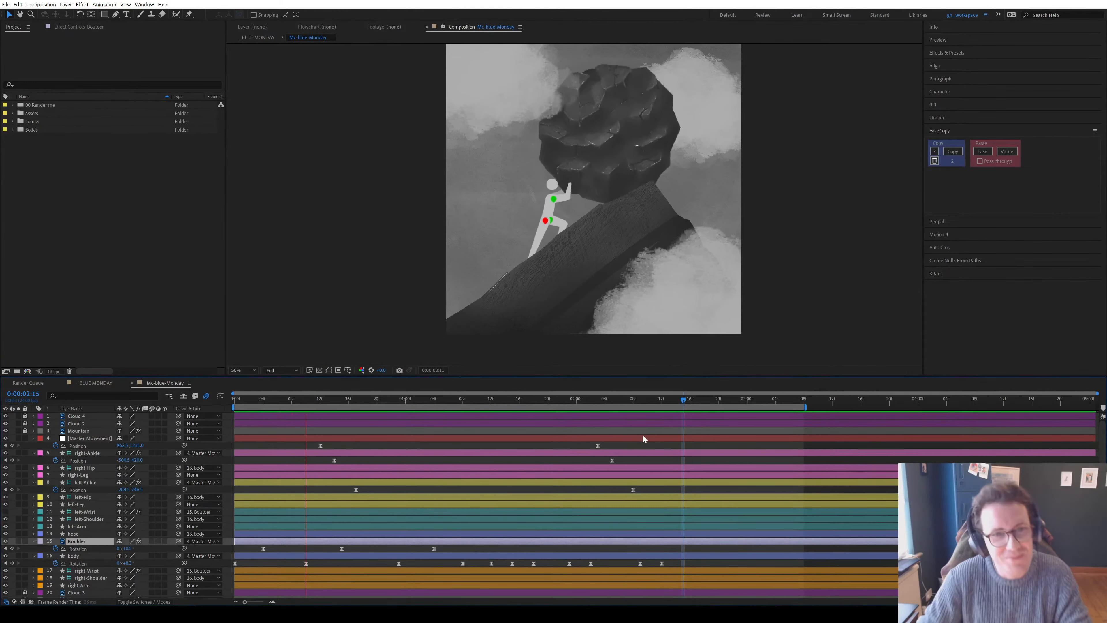
{"action": "key", "text": "slash"}
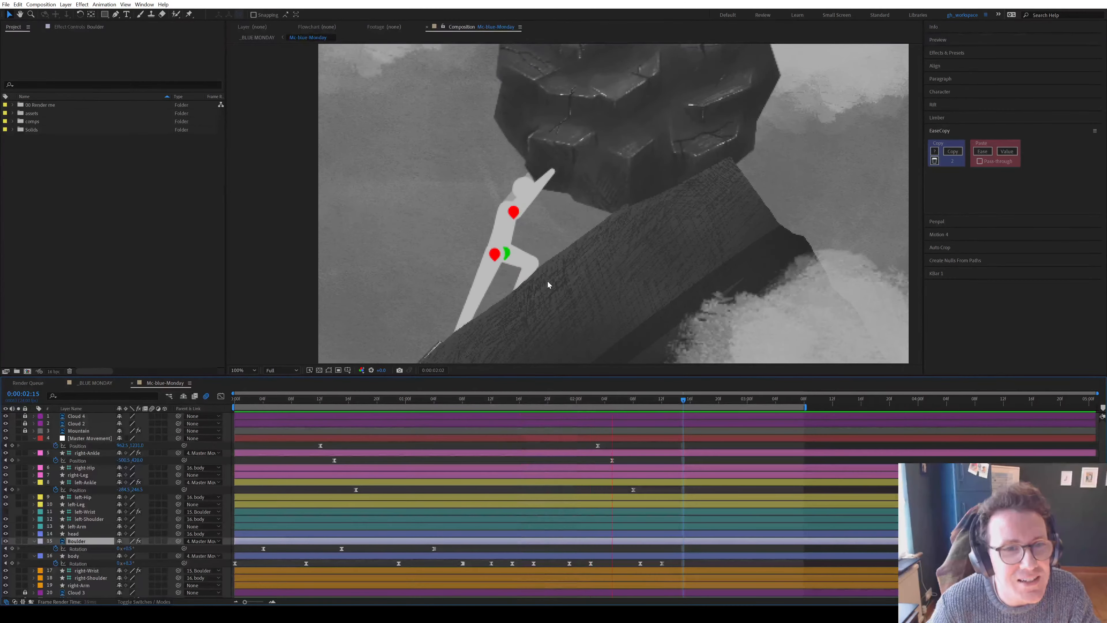
{"action": "key", "text": "space"}
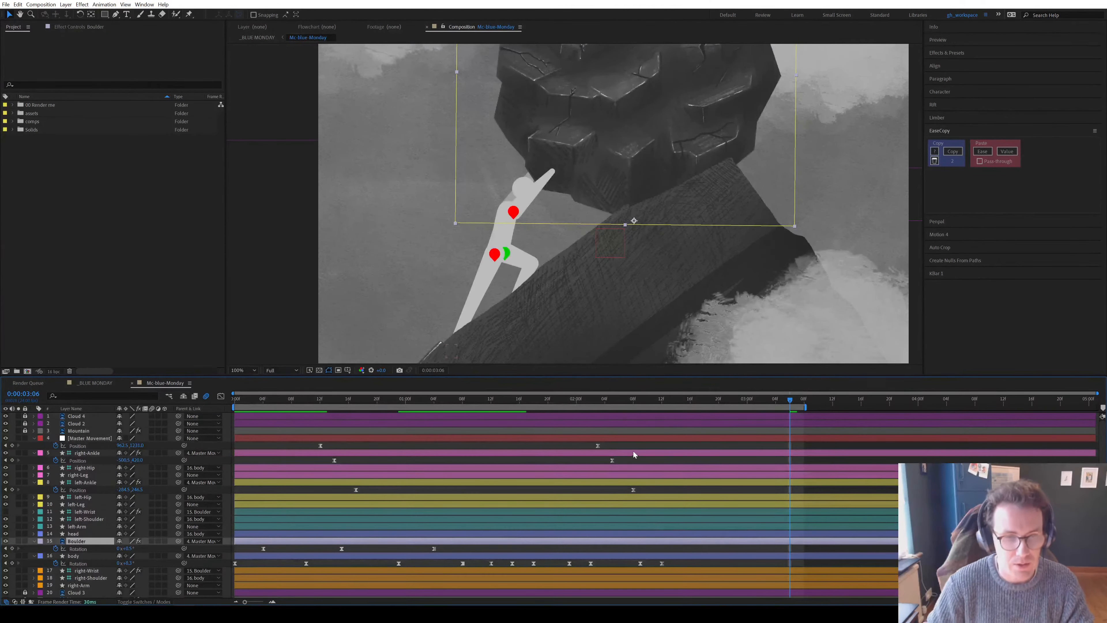
Copy body's Rotation keyframes at 0:00:02:02, 0:00:02:09 and 0:00:02:12 and paste them starting at 0:00:02:16
{"action": "left_click_drag", "start_coordinate": [624, 399], "coordinate": [677, 407]}
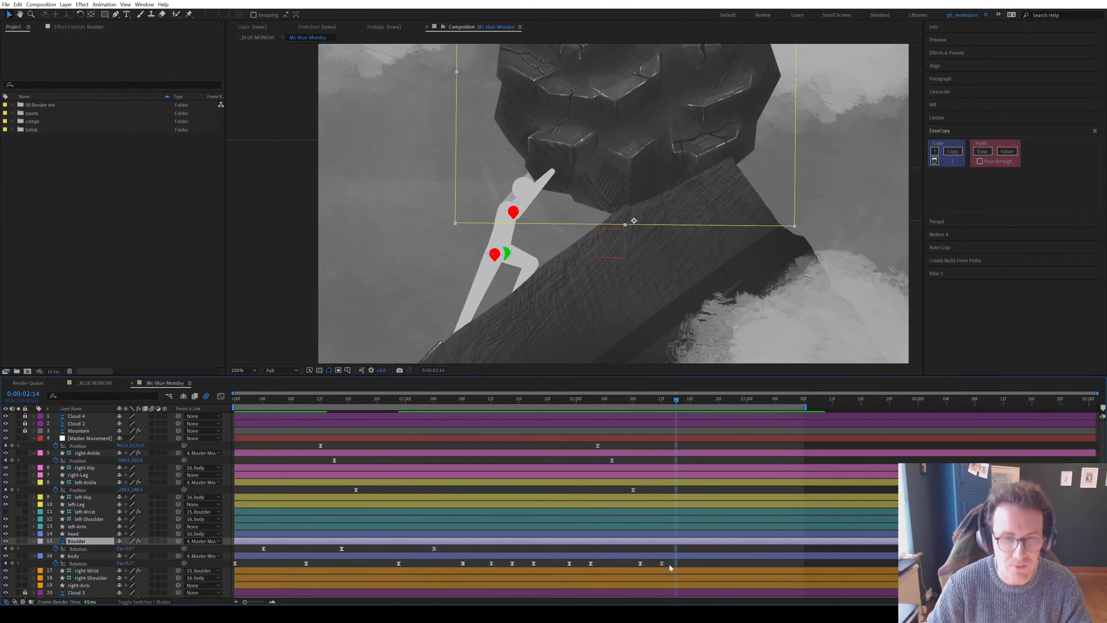
{"action": "left_click_drag", "start_coordinate": [670, 563], "coordinate": [507, 566]}
{"action": "left_click", "coordinate": [692, 565]}
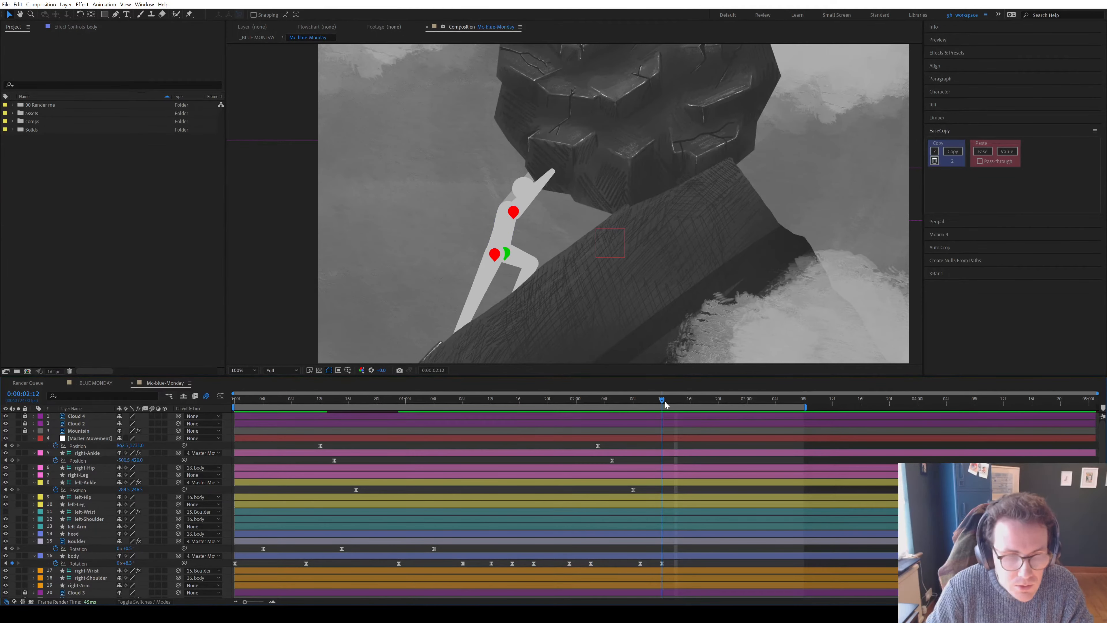
{"action": "left_click_drag", "start_coordinate": [666, 401], "coordinate": [573, 412]}
{"action": "left_click_drag", "start_coordinate": [676, 565], "coordinate": [585, 568]}
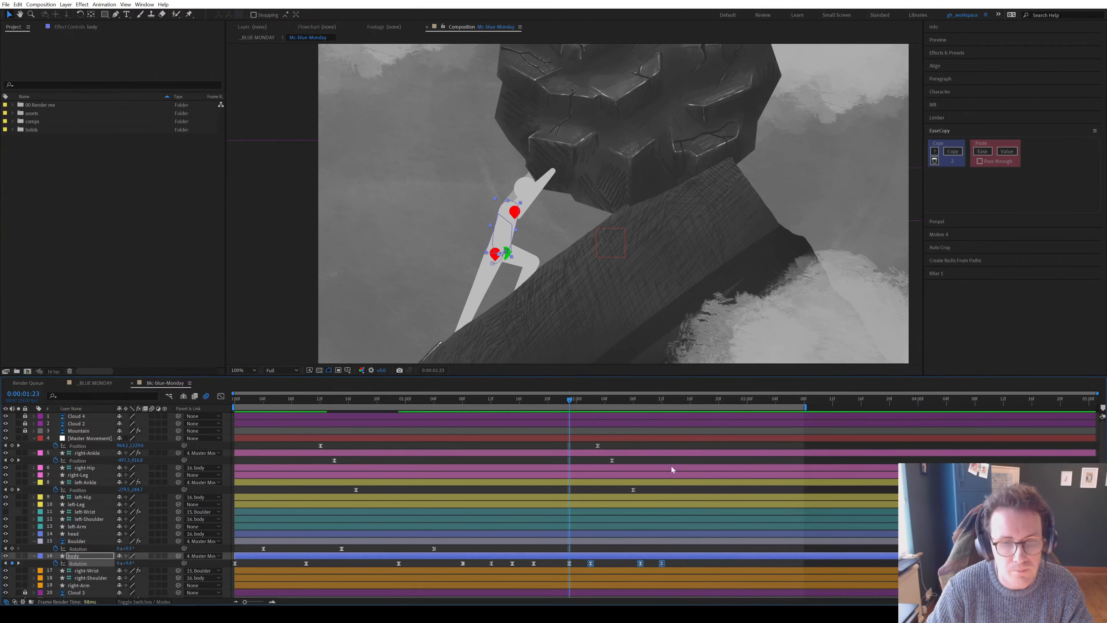
{"action": "left_click", "coordinate": [687, 406]}
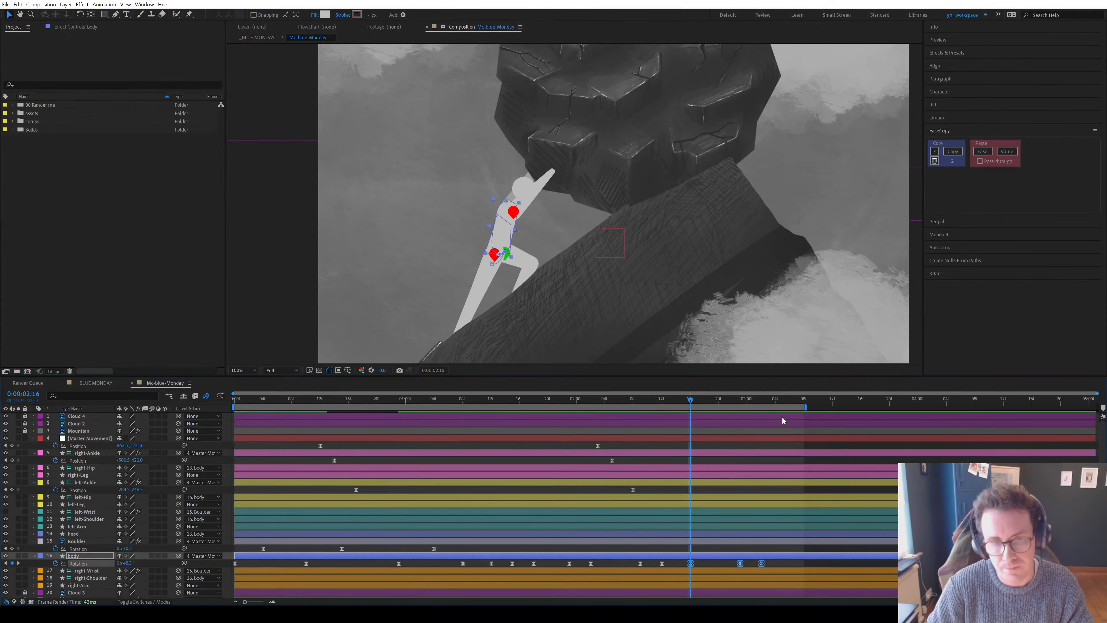
Play back the animation and step through the keyframes around 0:00:01:18 to examine the repeated body pushes
{"action": "key", "text": "space"}
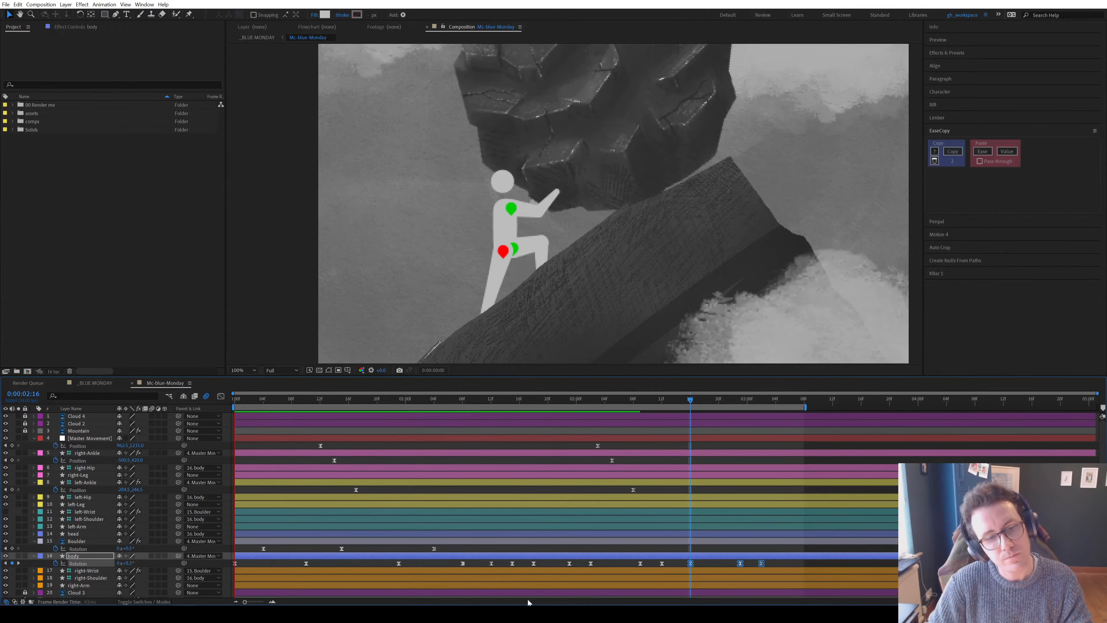
{"action": "left_click", "coordinate": [453, 562]}
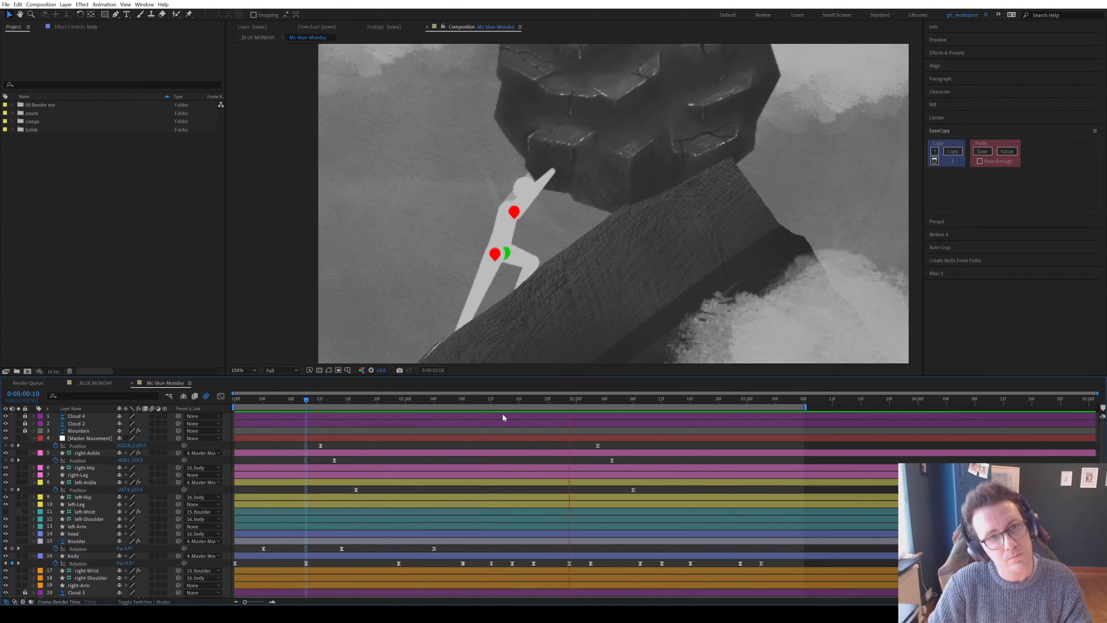
{"action": "key", "text": "space"}
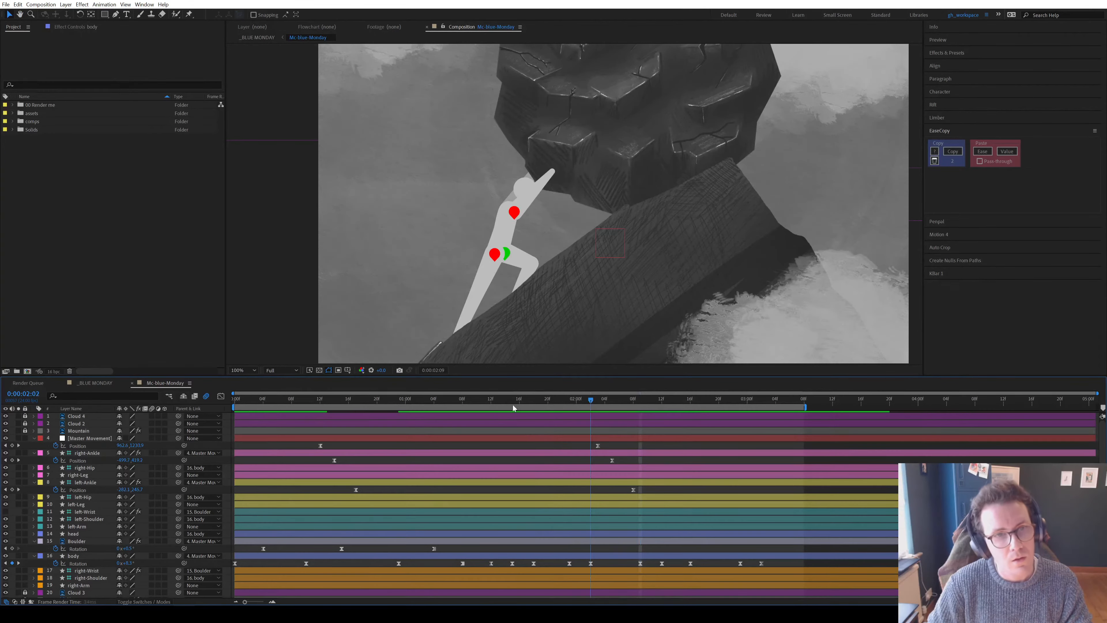
{"action": "key", "text": "j"}
{"action": "key", "text": "j"}
{"action": "key", "text": "j"}
{"action": "key", "text": "j"}
{"action": "key", "text": "j"}
{"action": "key", "text": "j"}
{"action": "key", "text": "k"}
{"action": "key", "text": "k"}
{"action": "key", "text": "k"}
{"action": "key", "text": "k"}
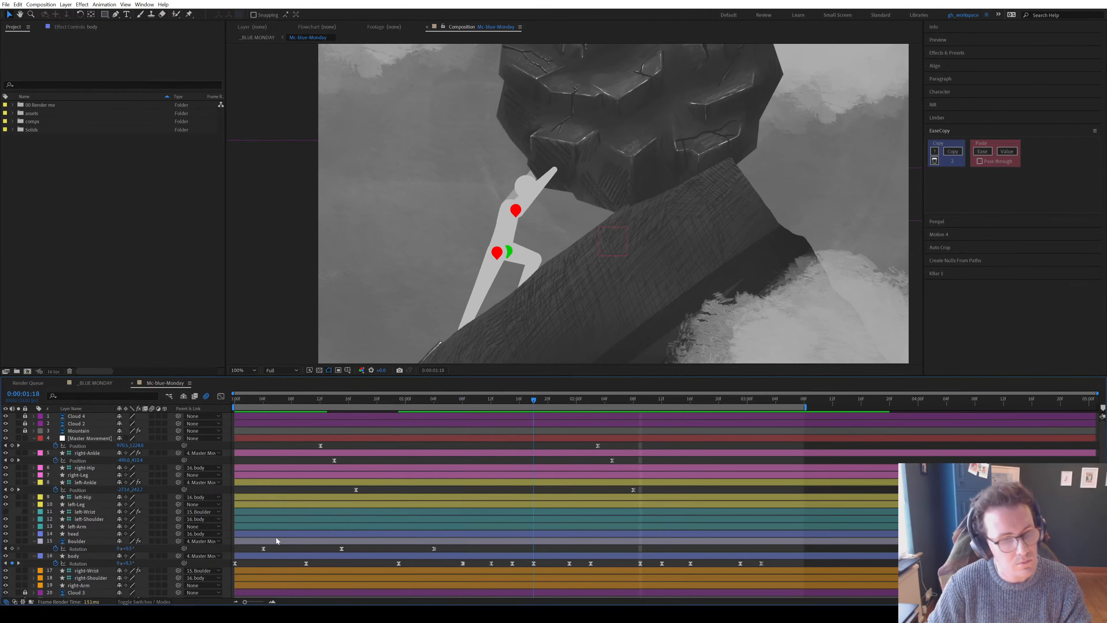
Reveal head's animated properties and add Position and Rotation keyframes at 0:00:01:18
{"action": "left_click", "coordinate": [382, 532]}
{"action": "key", "text": "u"}
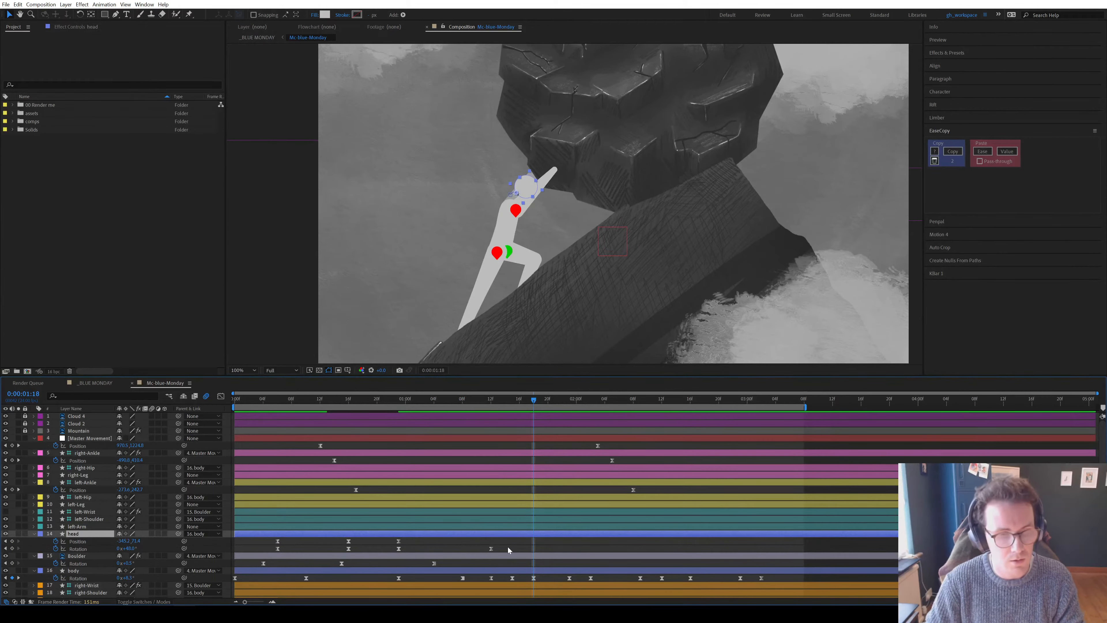
{"action": "left_click", "coordinate": [12, 548]}
{"action": "left_click", "coordinate": [12, 542]}
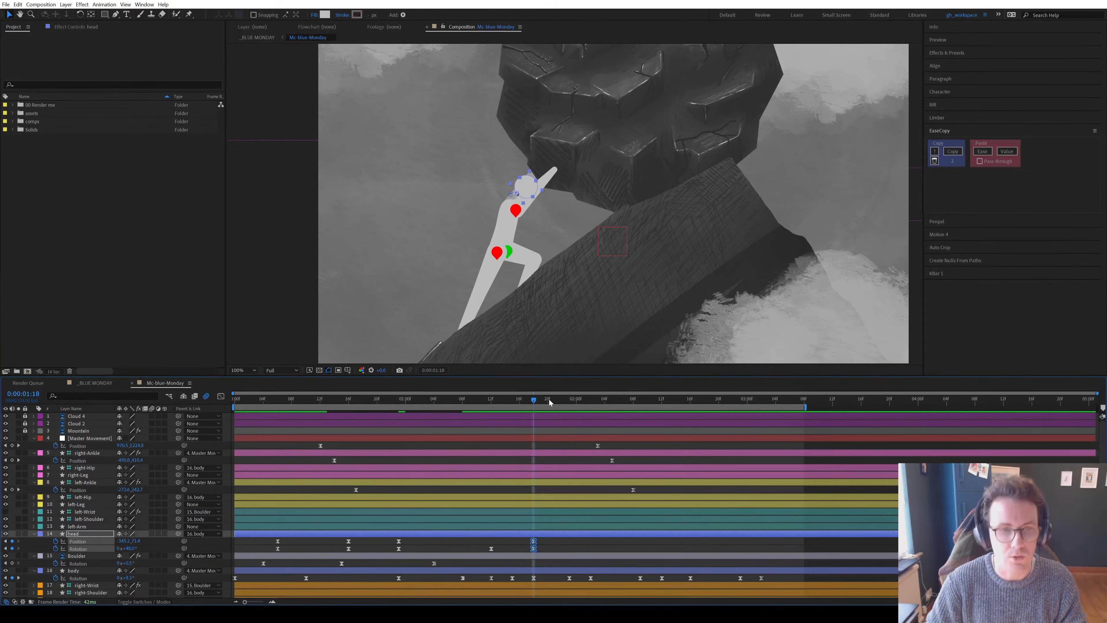
At 0:00:01:23, rotate head back to about -12° and reposition it above the shoulders
{"action": "left_click_drag", "start_coordinate": [554, 401], "coordinate": [569, 405]}
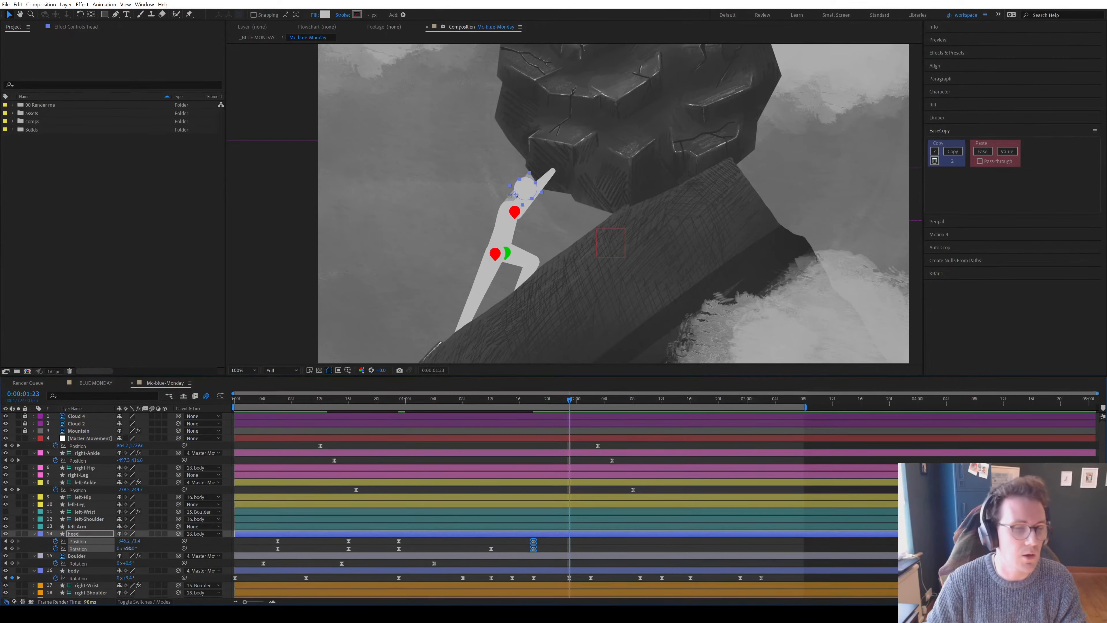
{"action": "left_click_drag", "start_coordinate": [128, 549], "coordinate": [113, 550]}
{"action": "scroll", "coordinate": [479, 186], "scroll_direction": "up", "scroll_amount": 1}
{"action": "left_click_drag", "start_coordinate": [480, 185], "coordinate": [556, 199]}
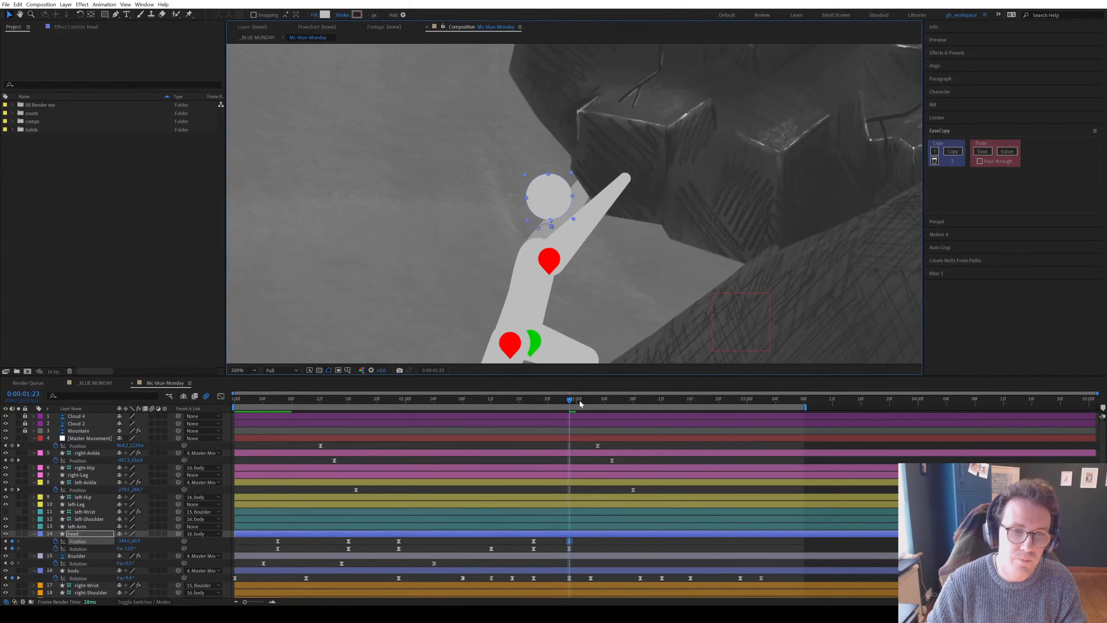
Paste head's 0:00:01:23 Position and Rotation keyframes at 0:00:02:08 and its 0:00:01:18 pair at 0:00:02:18, adjusting the head's position there
{"action": "left_click_drag", "start_coordinate": [580, 403], "coordinate": [635, 408]}
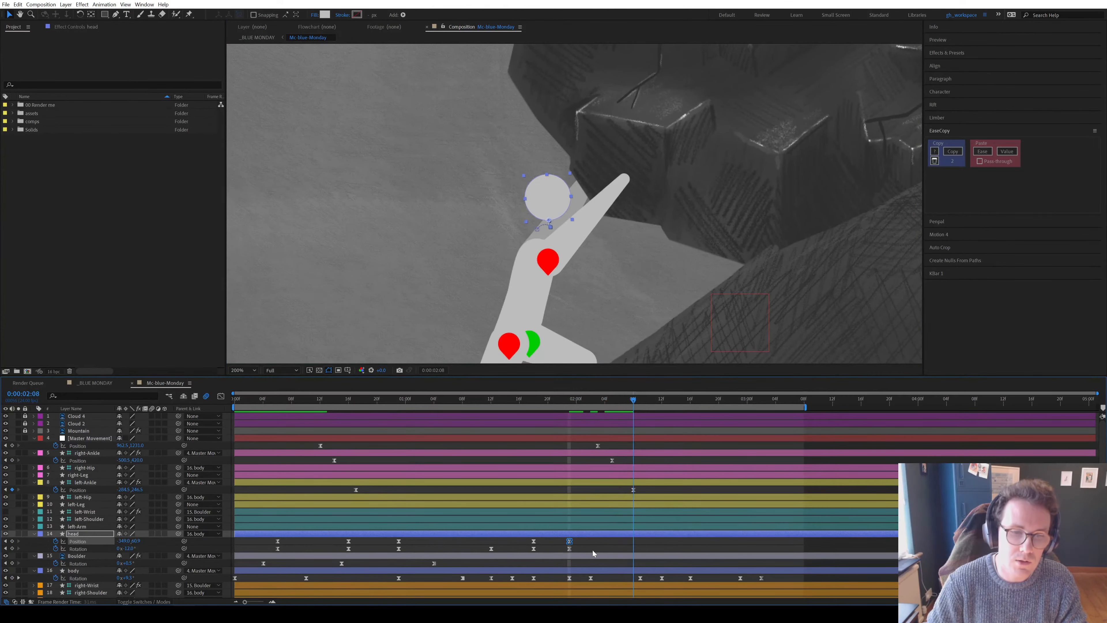
{"action": "left_click_drag", "start_coordinate": [585, 549], "coordinate": [554, 541]}
{"action": "key", "text": "shift+Page_Down"}
{"action": "left_click_drag", "start_coordinate": [543, 551], "coordinate": [529, 539]}
{"action": "key", "text": "ctrl+c"}
{"action": "key", "text": "ctrl+v"}
{"action": "left_click", "coordinate": [581, 223]}
{"action": "left_click_drag", "start_coordinate": [580, 223], "coordinate": [584, 232]}
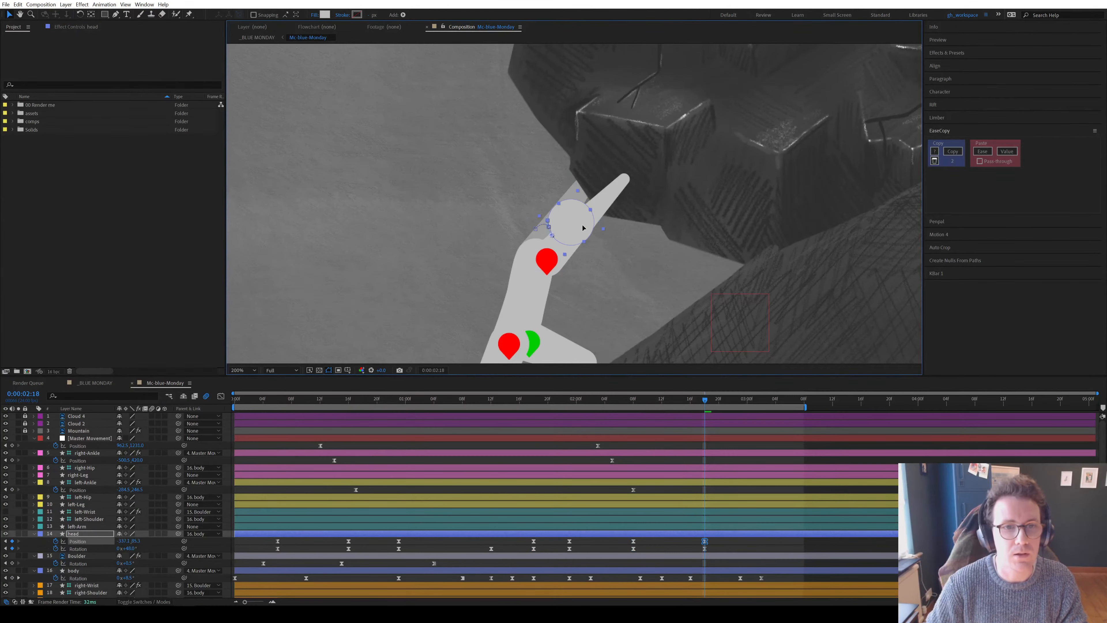
Make head's Position and Rotation keyframes at 0:00:01:23 hold keyframes and preview the head movement
{"action": "key", "text": "period"}
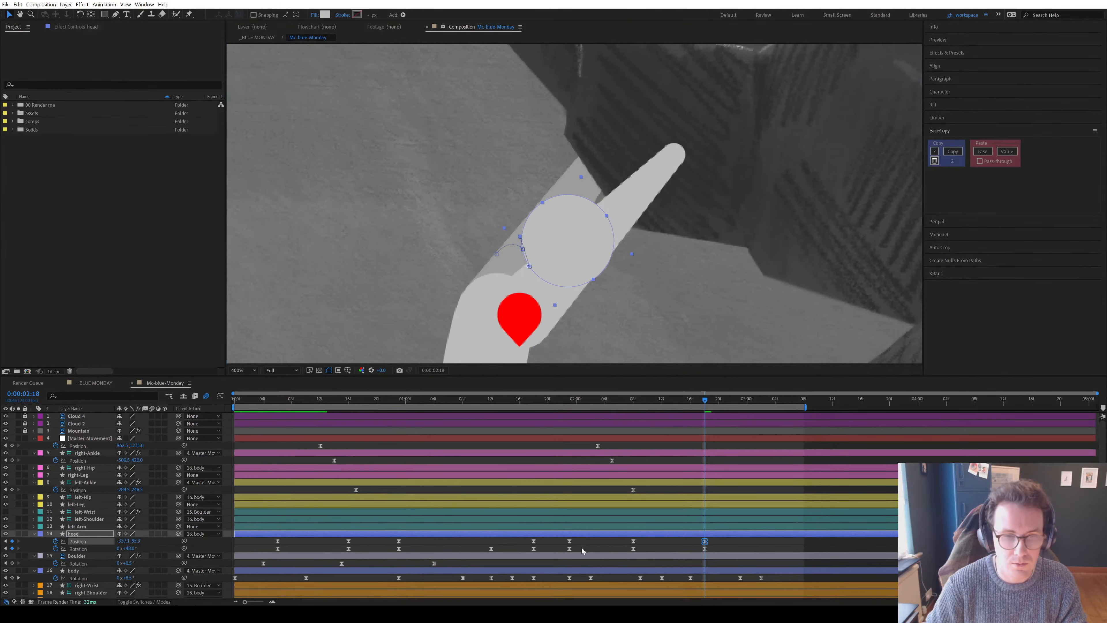
{"action": "left_click_drag", "start_coordinate": [582, 552], "coordinate": [564, 539]}
{"action": "right_click", "coordinate": [569, 541]}
{"action": "left_click", "coordinate": [606, 500]}
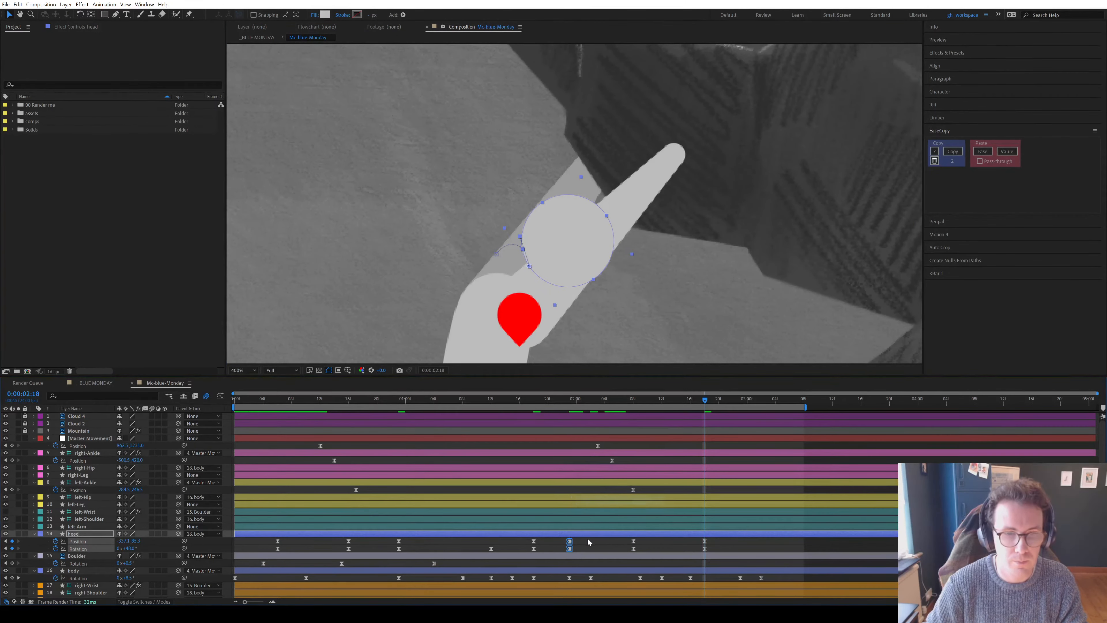
{"action": "left_click", "coordinate": [479, 241]}
{"action": "key", "text": "comma"}
{"action": "key", "text": "space"}
{"action": "key", "text": "comma"}
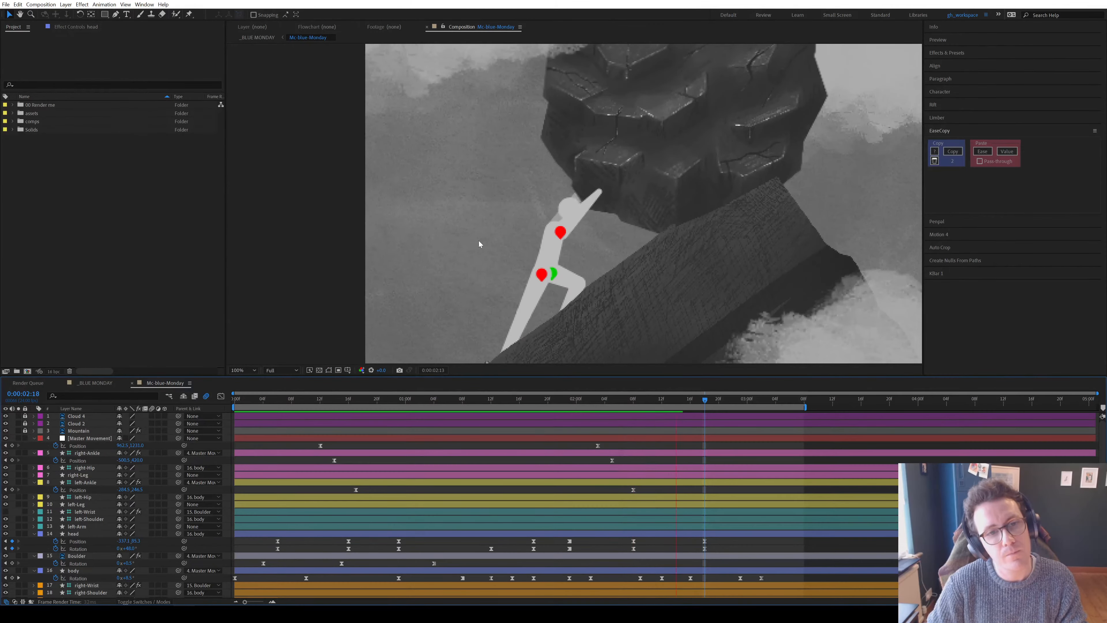
{"action": "key", "text": "comma"}
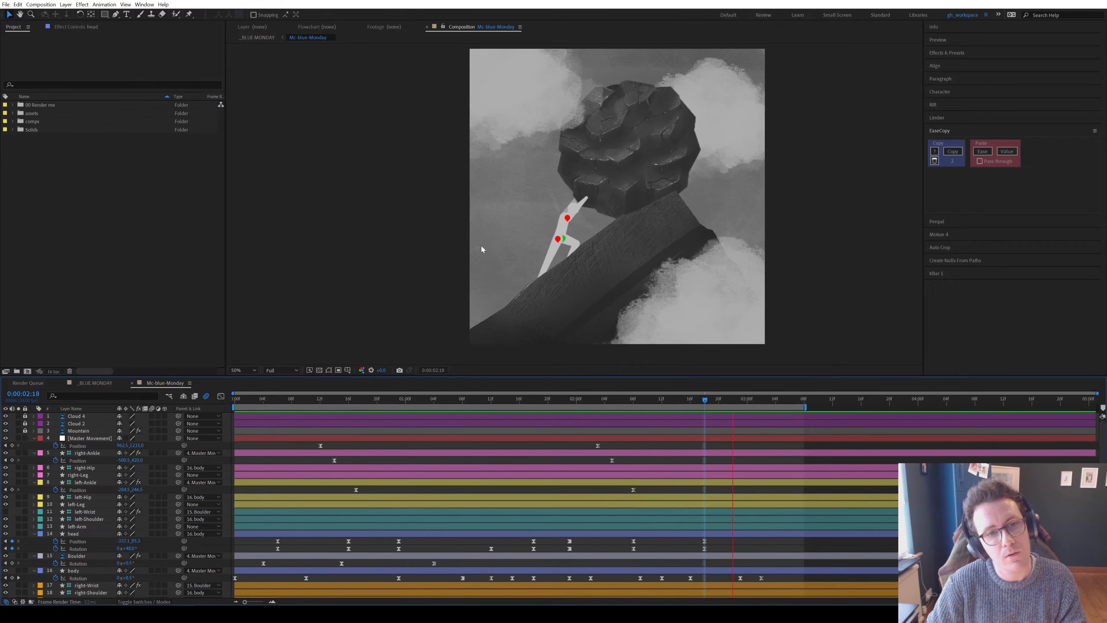
{"action": "key", "text": "period"}
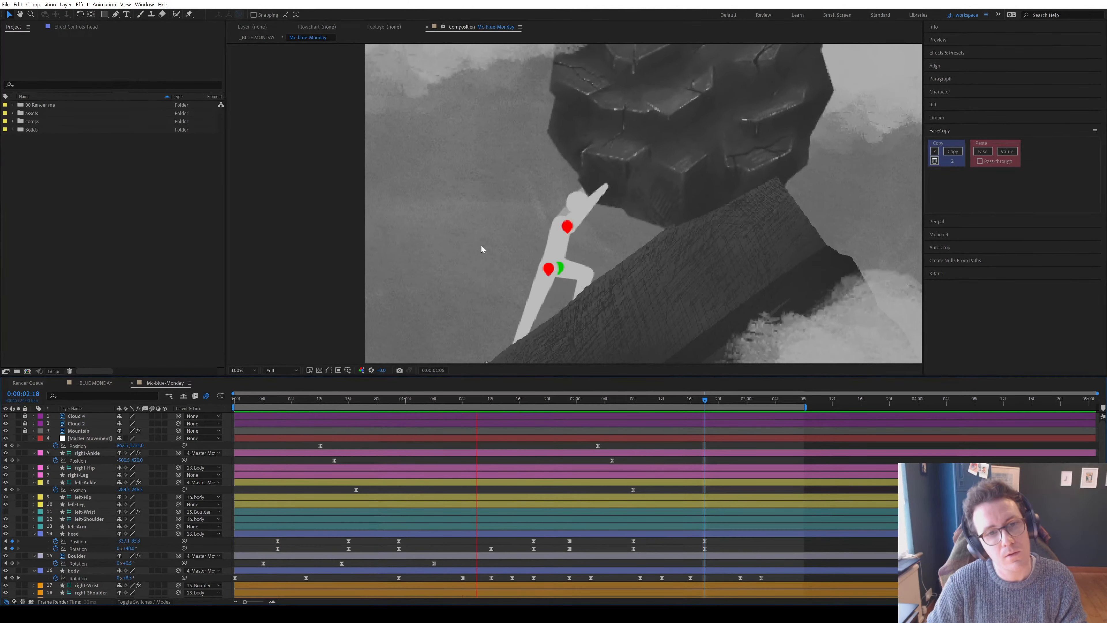
{"action": "key", "text": "space"}
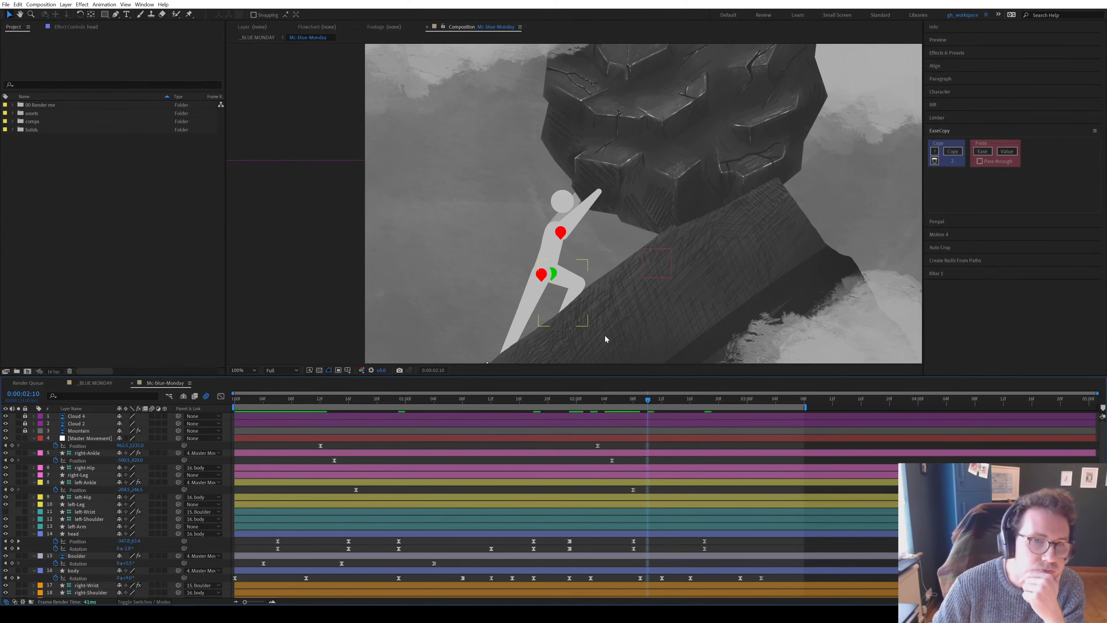
Align left-Ankle's last Position keyframe with right-Ankle's at 0:00:02:05 and shift both ankles 20 px to the left there
{"action": "left_click", "coordinate": [614, 402]}
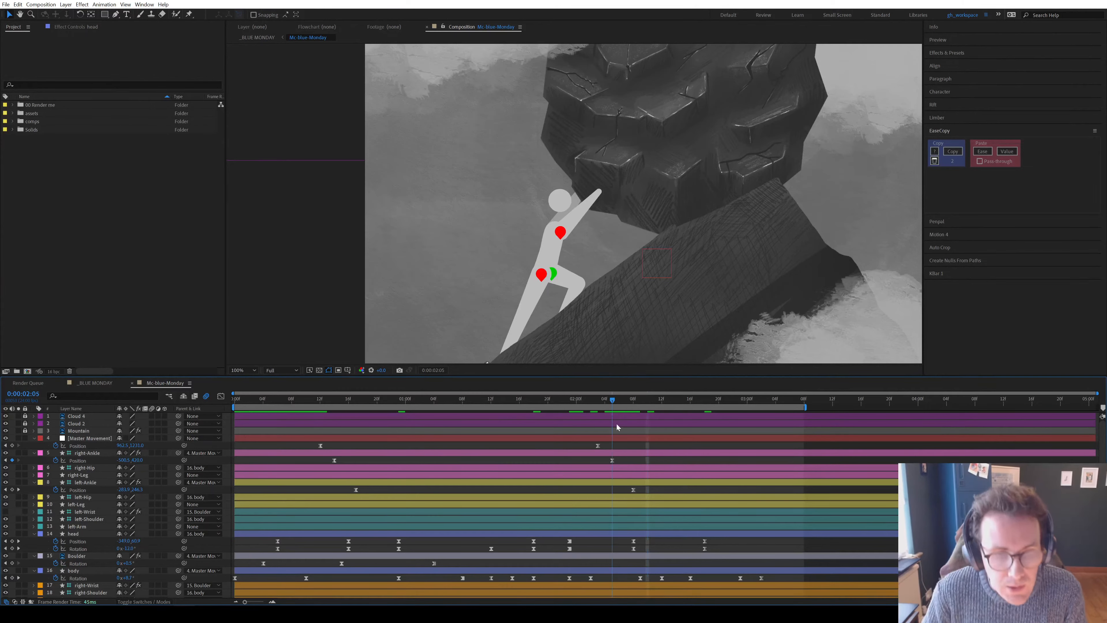
{"action": "left_click_drag", "start_coordinate": [640, 490], "coordinate": [610, 459]}
{"action": "left_click", "coordinate": [643, 492]}
{"action": "left_click", "coordinate": [634, 490]}
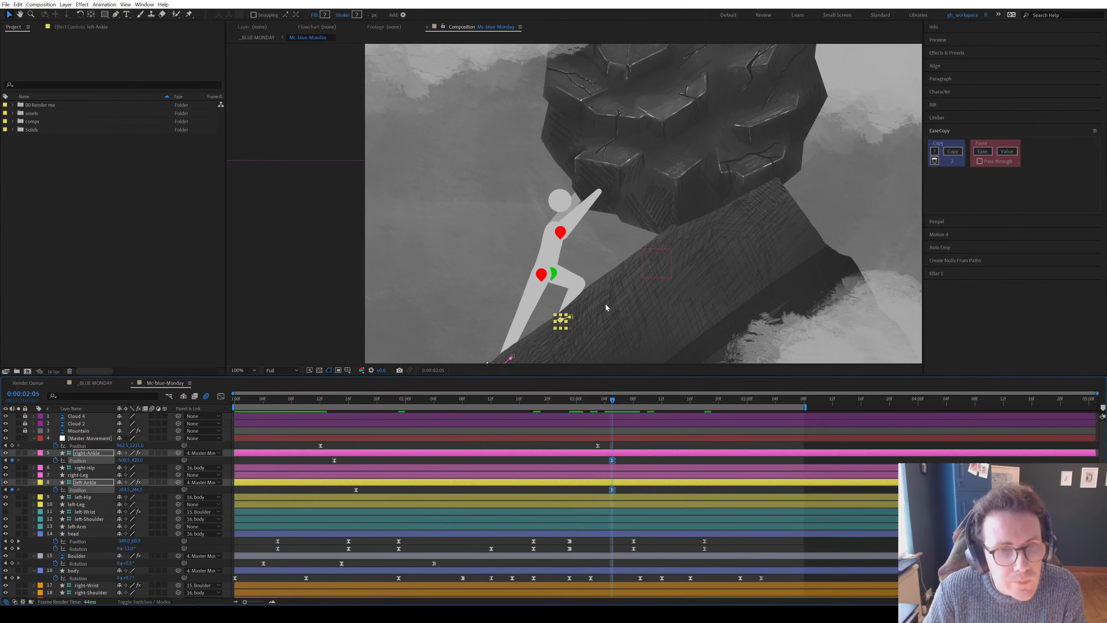
{"action": "left_click_drag", "start_coordinate": [608, 301], "coordinate": [639, 254]}
{"action": "key", "text": "v"}
{"action": "key", "text": "shift+Left"}
{"action": "key", "text": "shift+Left"}
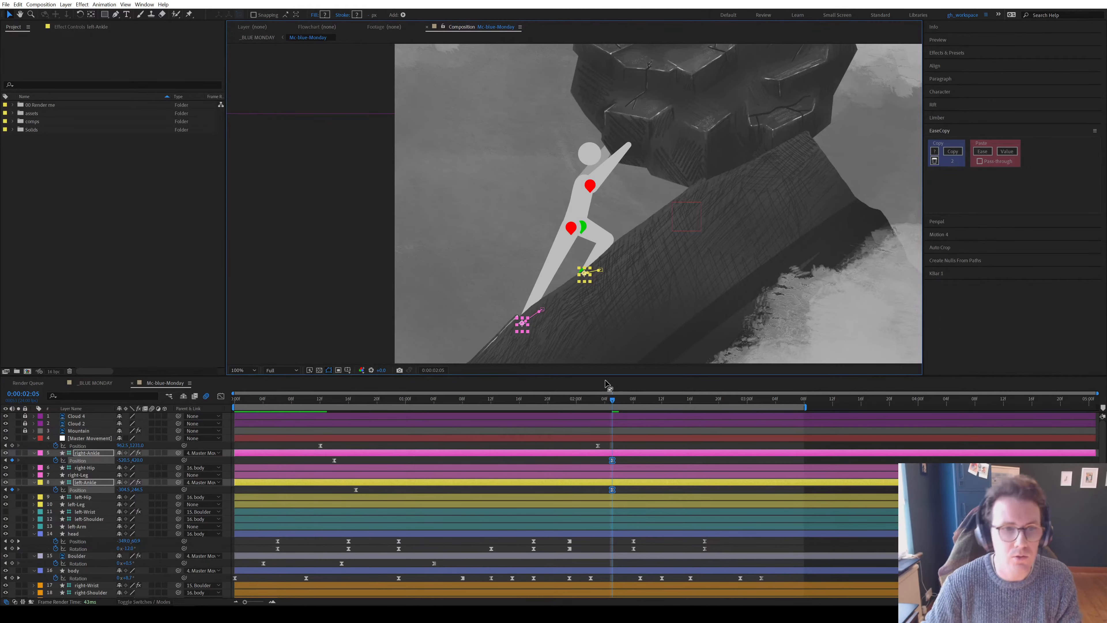
Move left-Ankle's last Position keyframe to 0:00:02:08 to stagger the feet, and preview the whole animation
{"action": "left_click", "coordinate": [612, 490]}
{"action": "left_click_drag", "start_coordinate": [612, 489], "coordinate": [633, 489]}
{"action": "left_click", "coordinate": [471, 165]}
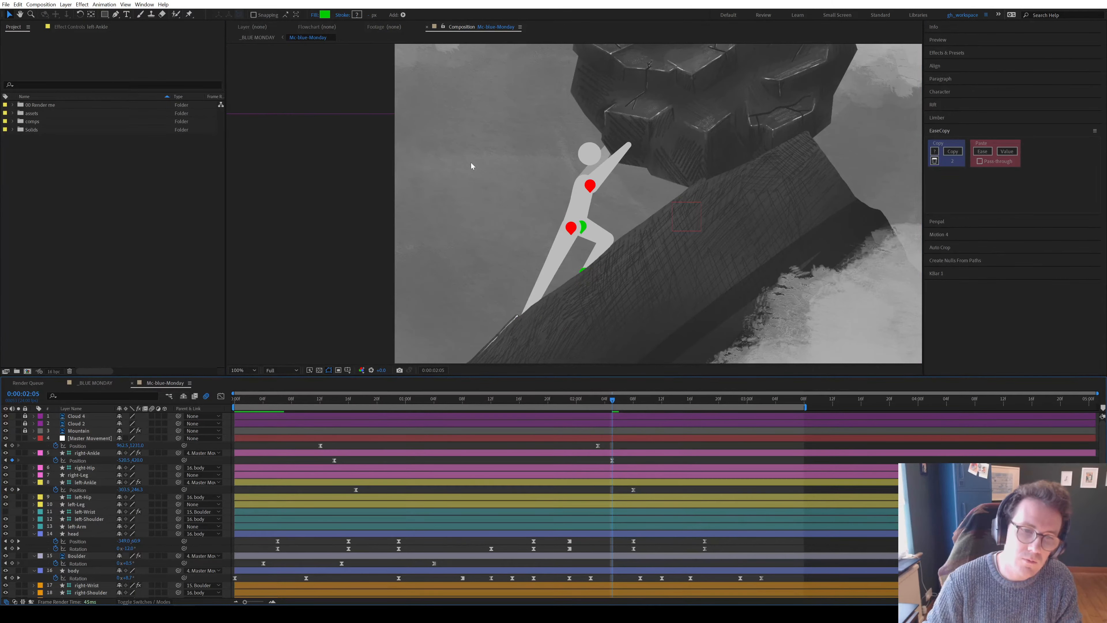
{"action": "scroll", "coordinate": [471, 165], "scroll_direction": "down", "scroll_amount": 2}
{"action": "key", "text": "space"}
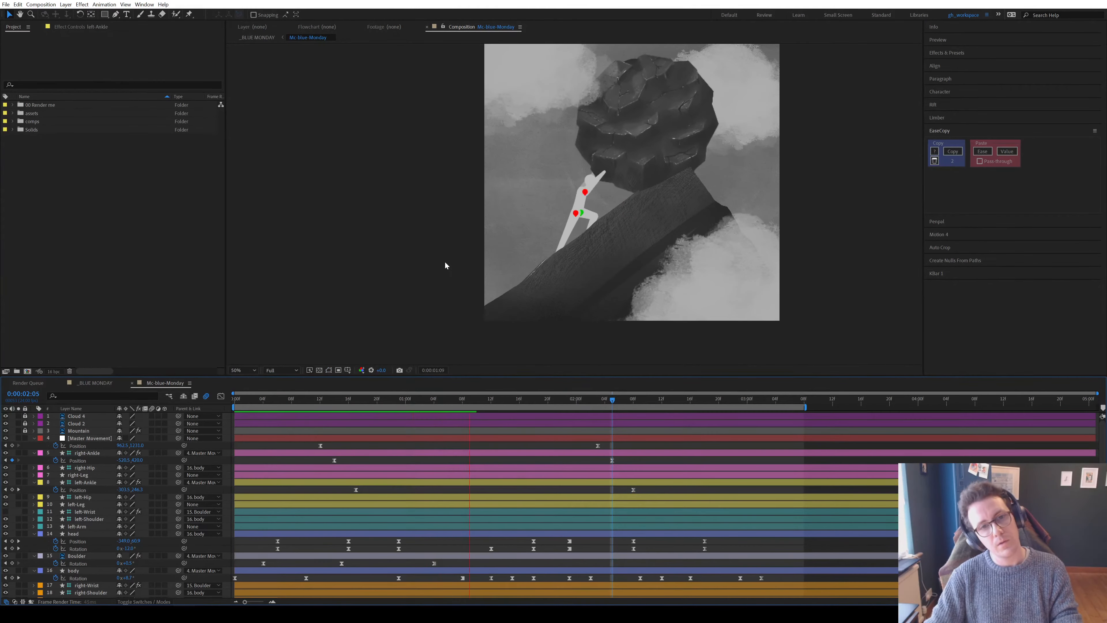
{"action": "scroll", "coordinate": [445, 264], "scroll_direction": "down", "scroll_amount": 1}
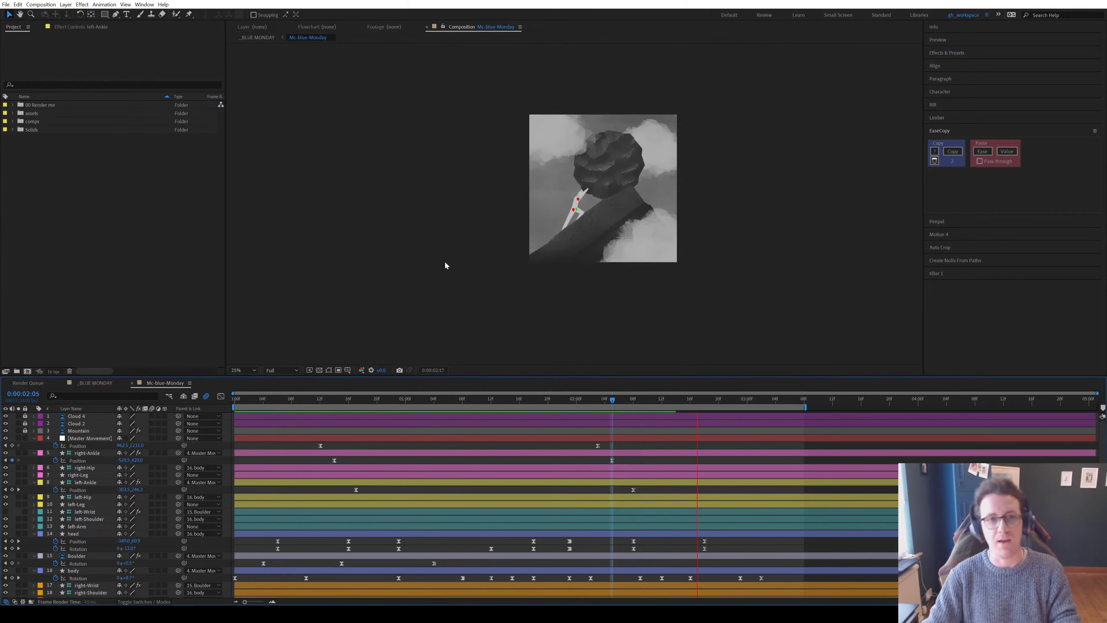
{"action": "key", "text": "period"}
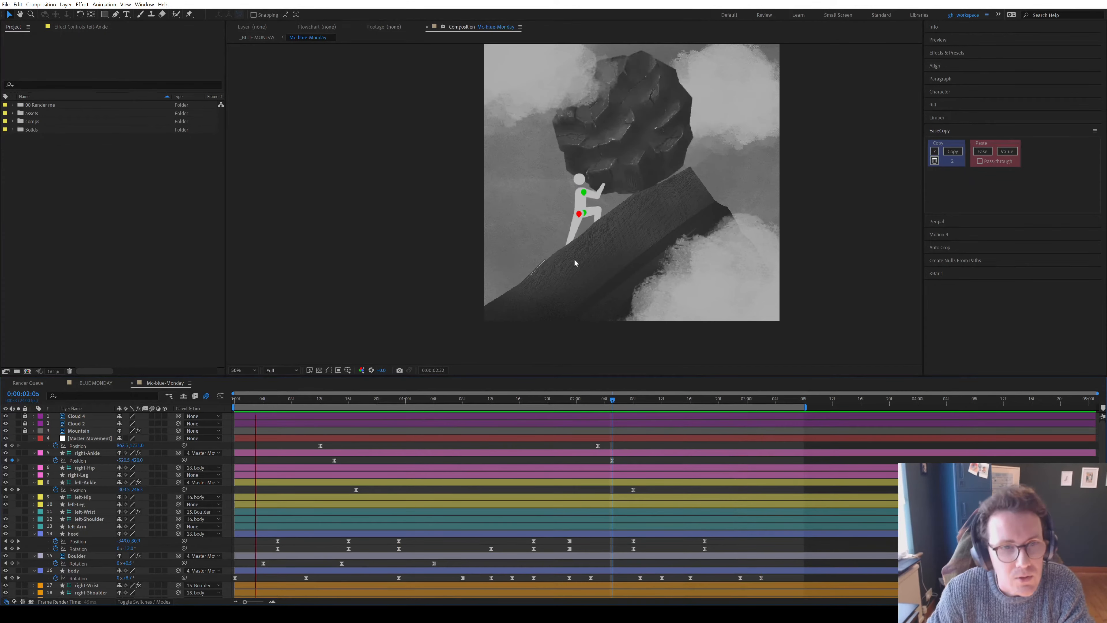
Preview the whole animation and compare the closing pose at 0:00:03:04 with the opening frame
{"action": "scroll", "coordinate": [521, 280], "scroll_direction": "up", "scroll_amount": 1}
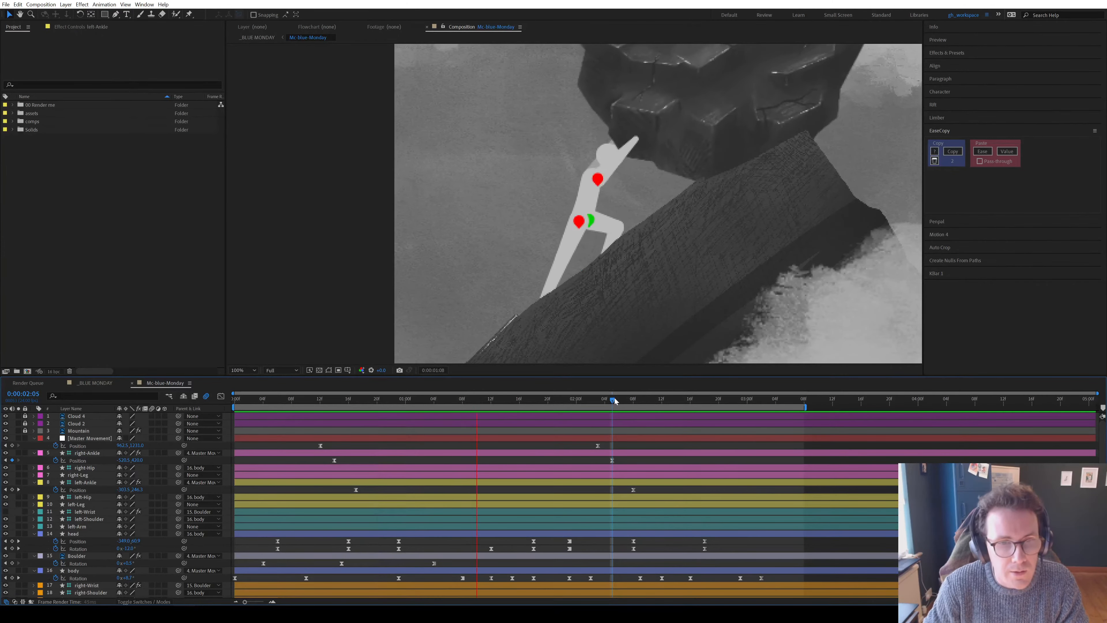
{"action": "left_click_drag", "start_coordinate": [614, 398], "coordinate": [779, 406]}
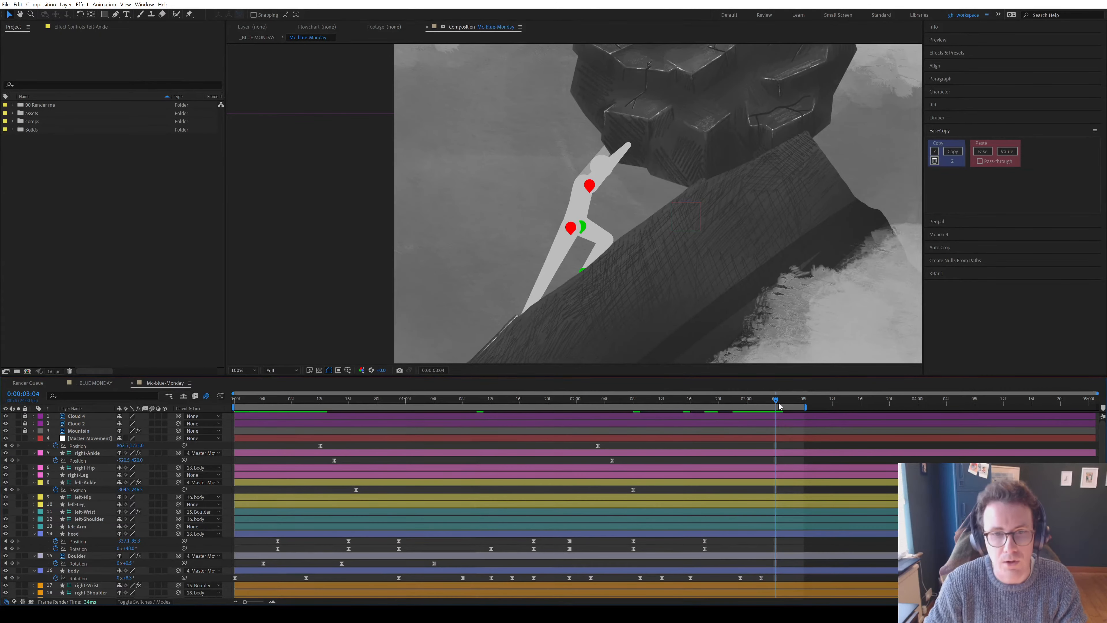
{"action": "key", "text": "space"}
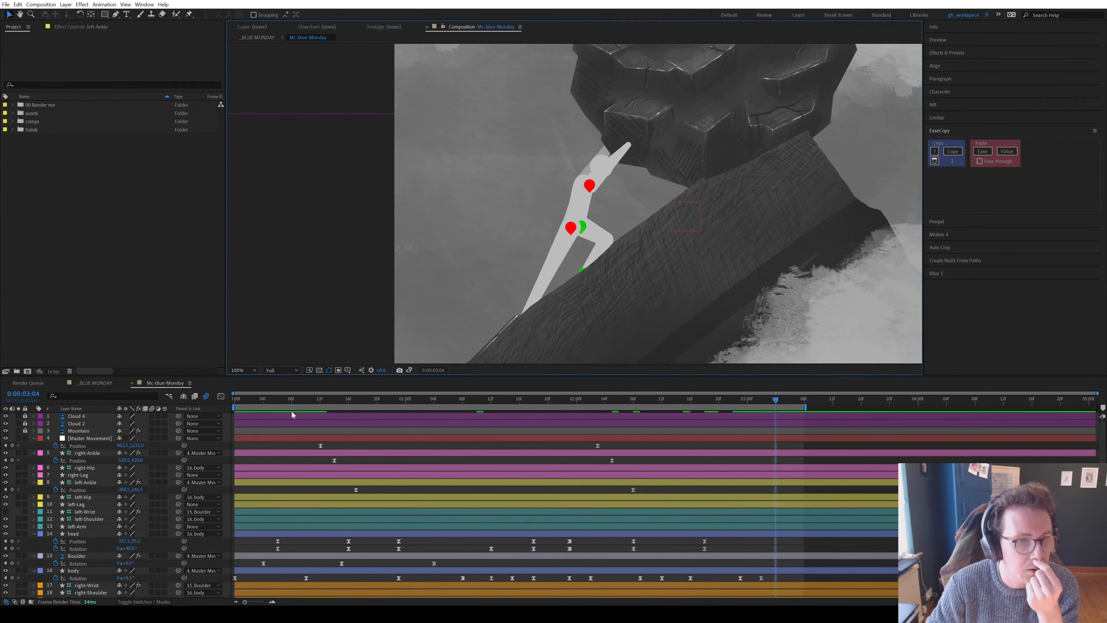
{"action": "left_click", "coordinate": [410, 370]}
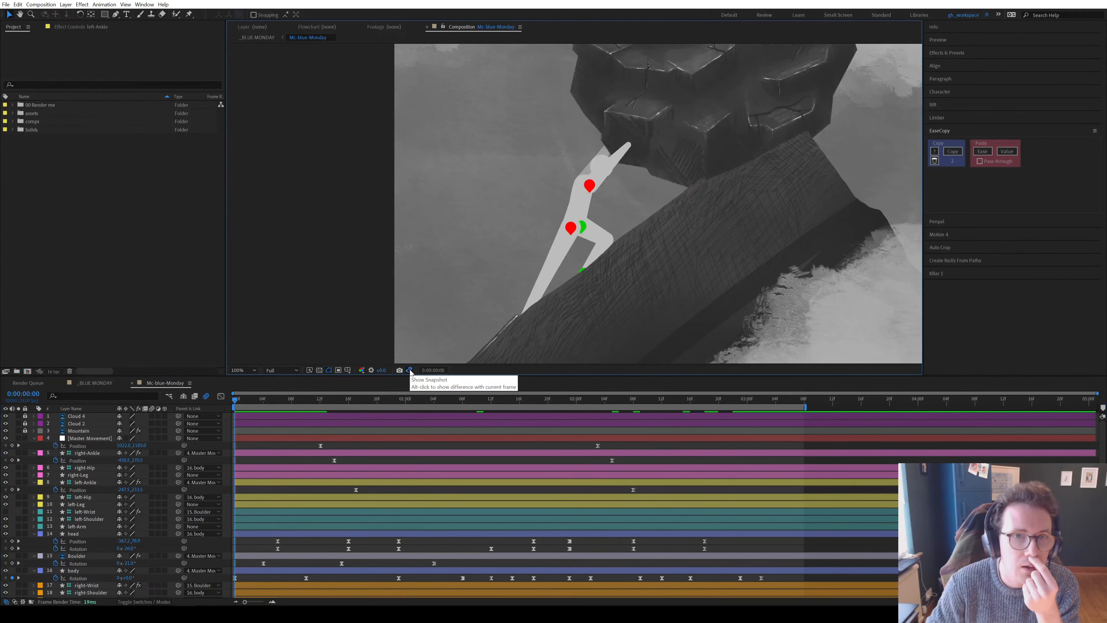
{"action": "left_click", "coordinate": [410, 371]}
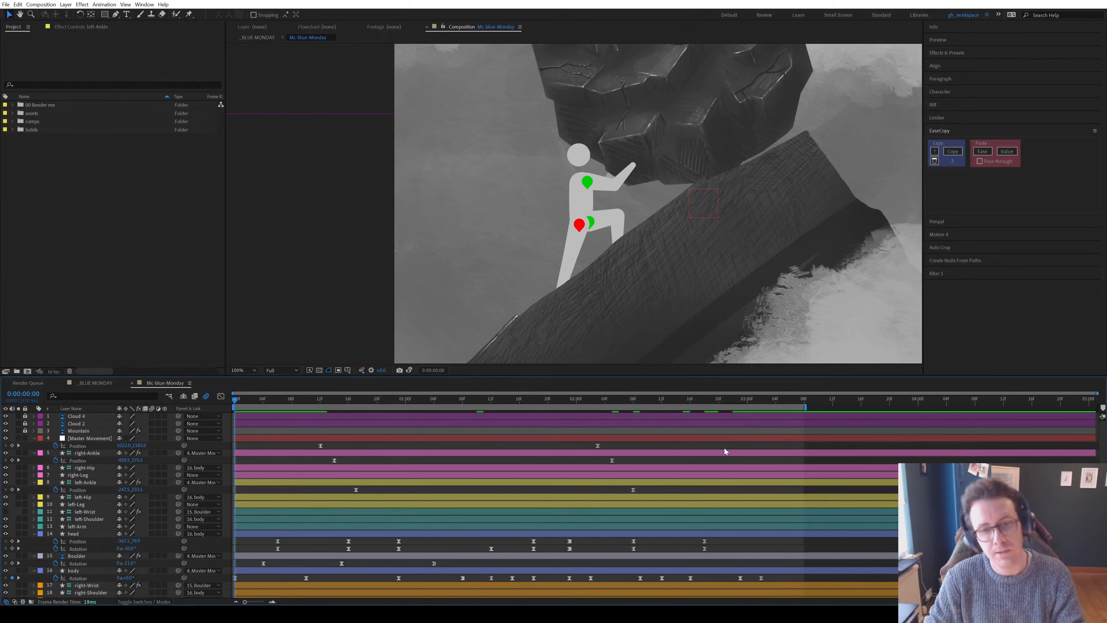
{"action": "scroll", "coordinate": [657, 262], "scroll_direction": "down", "scroll_amount": 2}
{"action": "key", "text": "space"}
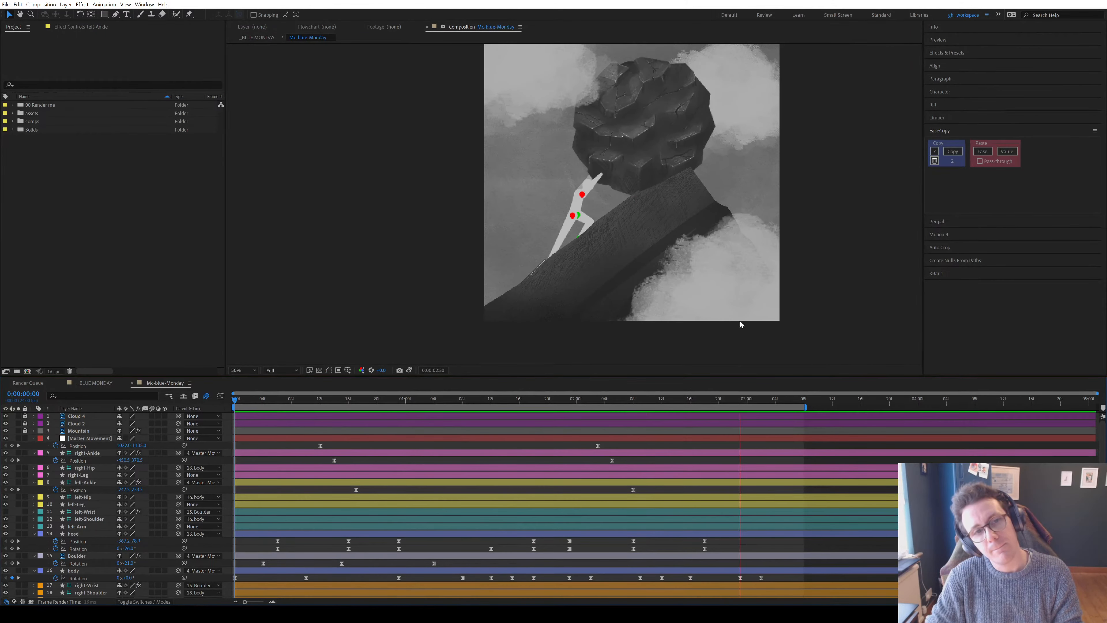
{"action": "key", "text": "space"}
Copy head's Position and Rotation keyframes at 0:00:02:18 and paste them at 0:00:03:04
{"action": "left_click_drag", "start_coordinate": [791, 402], "coordinate": [773, 405]}
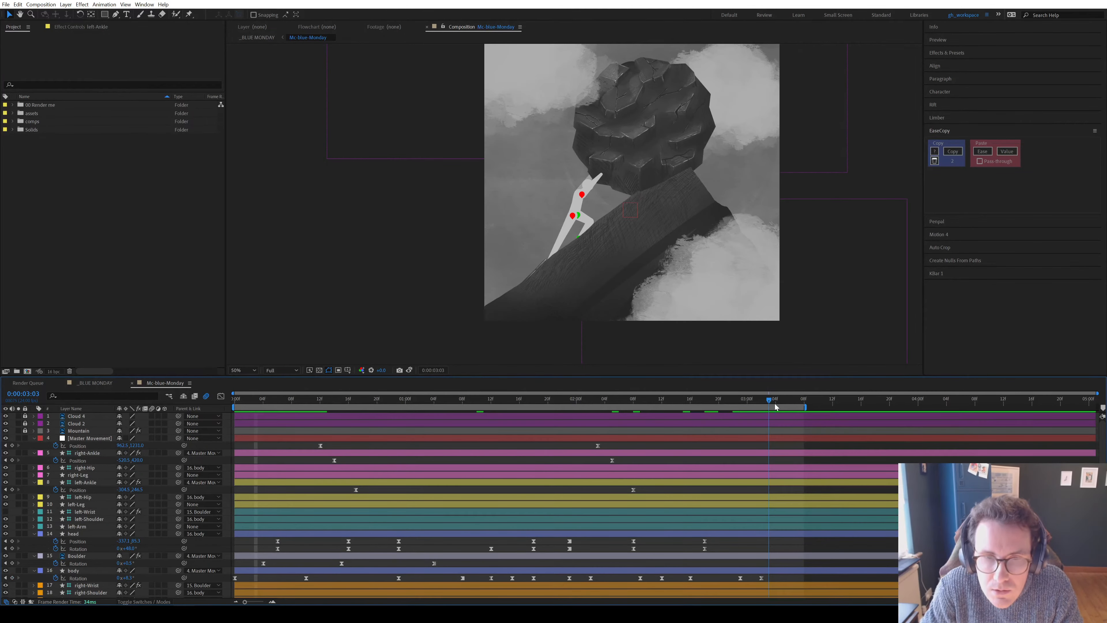
{"action": "left_click_drag", "start_coordinate": [710, 548], "coordinate": [702, 543]}
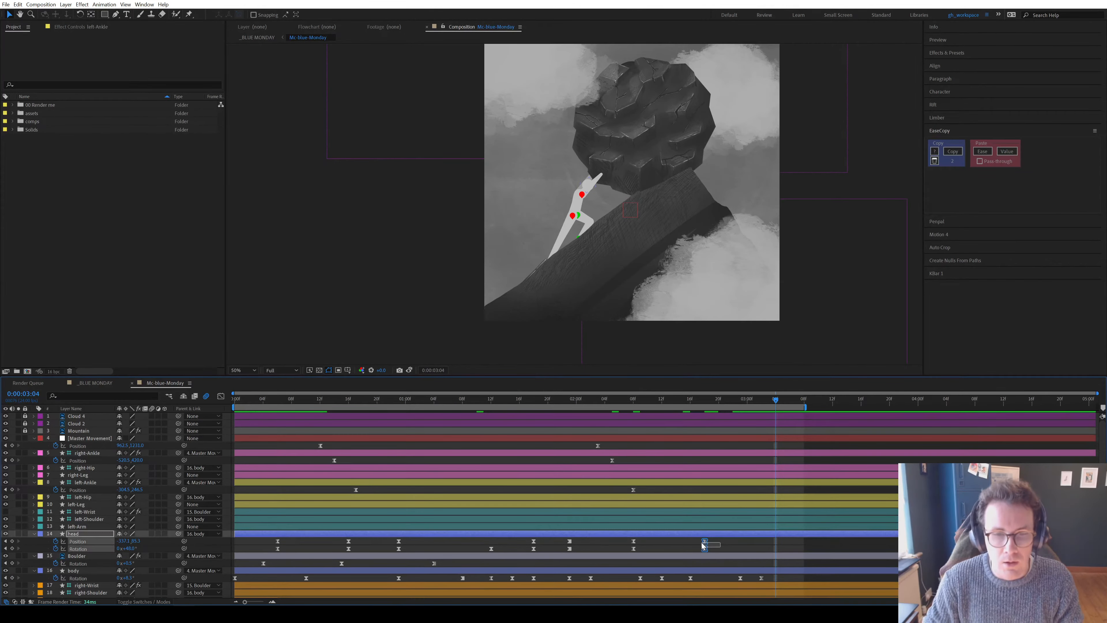
{"action": "key", "text": "ctrl+v"}
Copy the last Position keyframes of Master Movement, right-Ankle and left-Ankle, paste them at 0:00:03:04 and align all three to that time
{"action": "left_click_drag", "start_coordinate": [638, 490], "coordinate": [595, 441]}
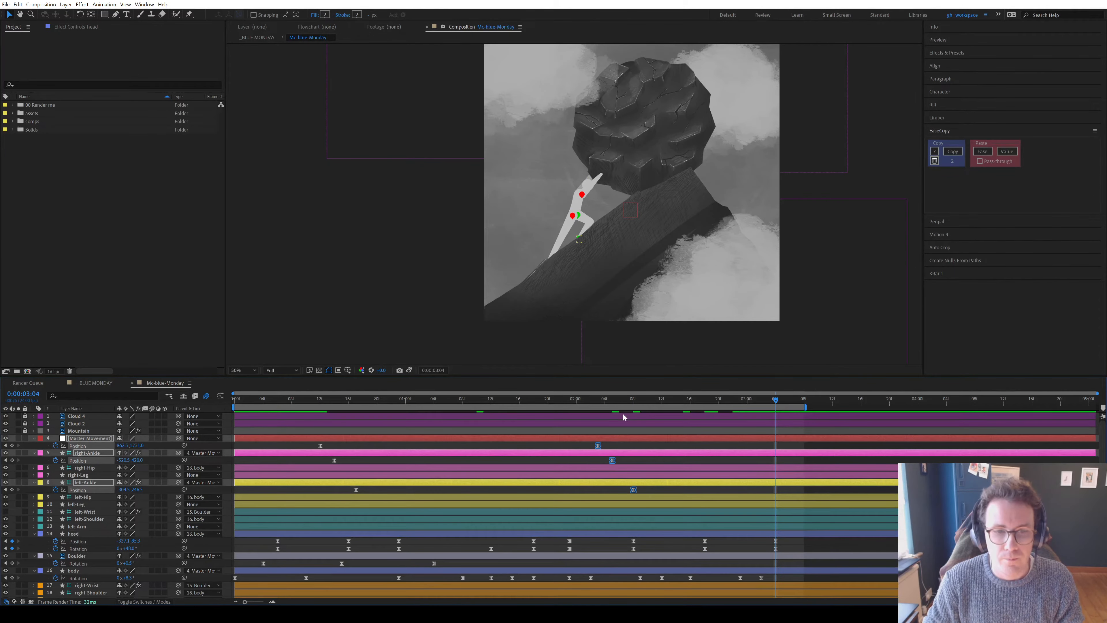
{"action": "left_click", "coordinate": [938, 274]}
{"action": "key", "text": "ctrl+v"}
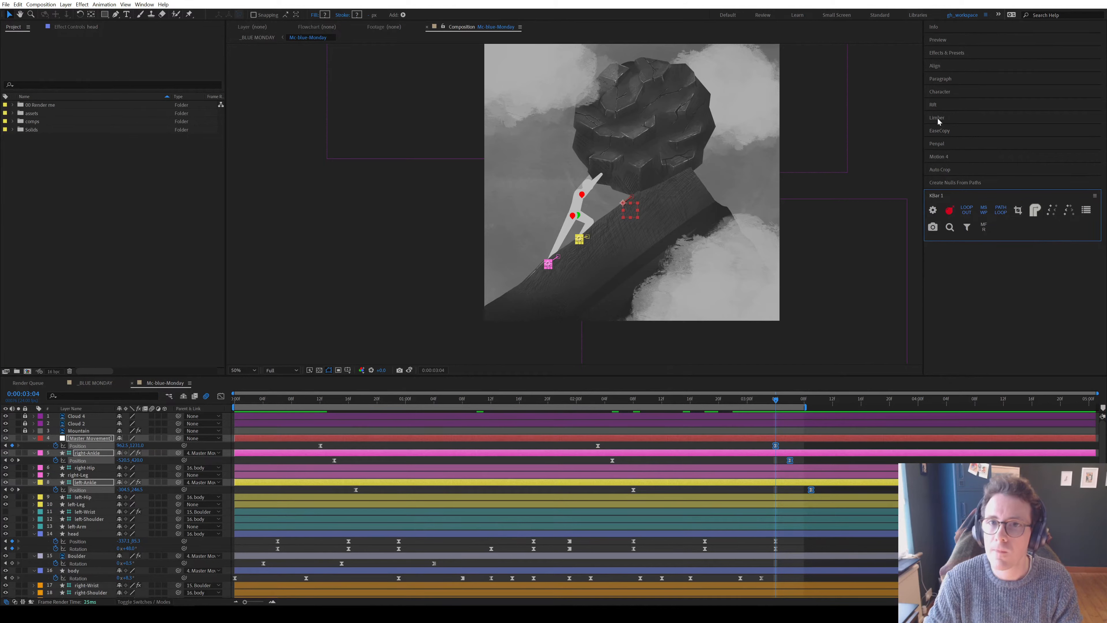
{"action": "left_click", "coordinate": [939, 109]}
{"action": "left_click", "coordinate": [942, 218]}
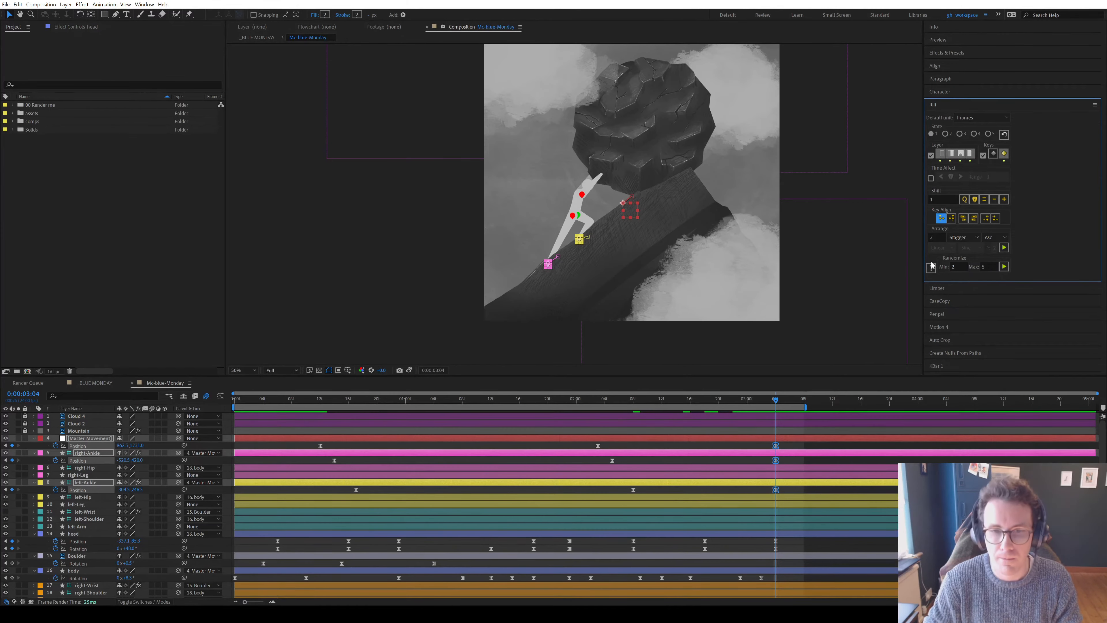
Copy body's last Rotation keyframe from 0:00:03:02 to 0:00:03:04 and preview the animation from the start
{"action": "left_click", "coordinate": [766, 578]}
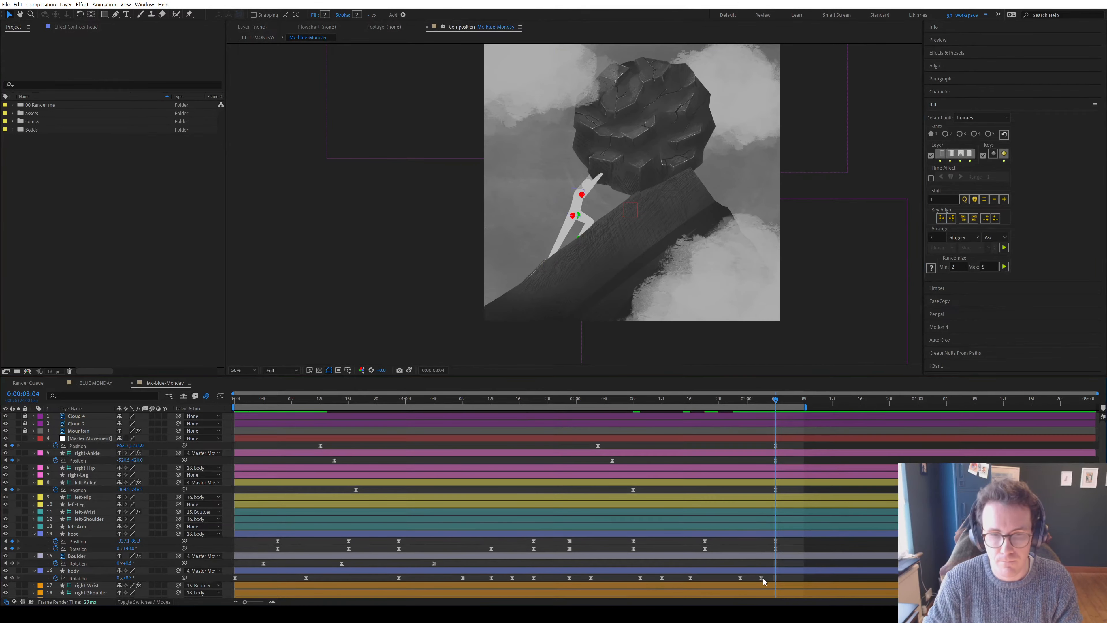
{"action": "left_click_drag", "start_coordinate": [765, 579], "coordinate": [753, 581]}
{"action": "key", "text": "ctrl+c"}
{"action": "key", "text": "ctrl+v"}
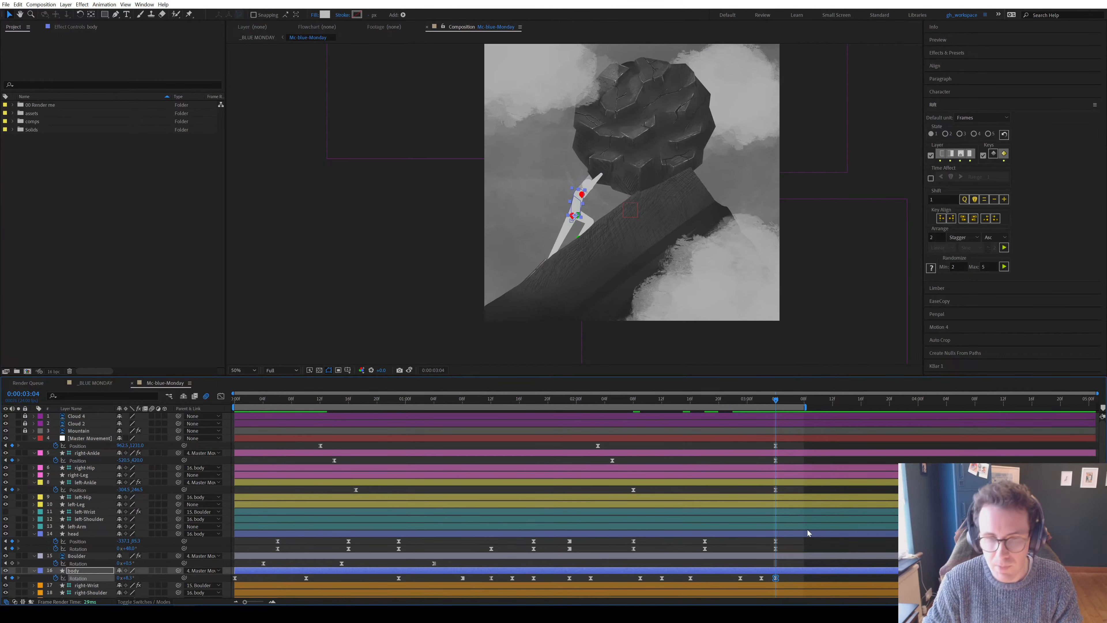
{"action": "left_click", "coordinate": [767, 579]}
{"action": "left_click", "coordinate": [761, 579]}
{"action": "left_click_drag", "start_coordinate": [729, 548], "coordinate": [654, 487]}
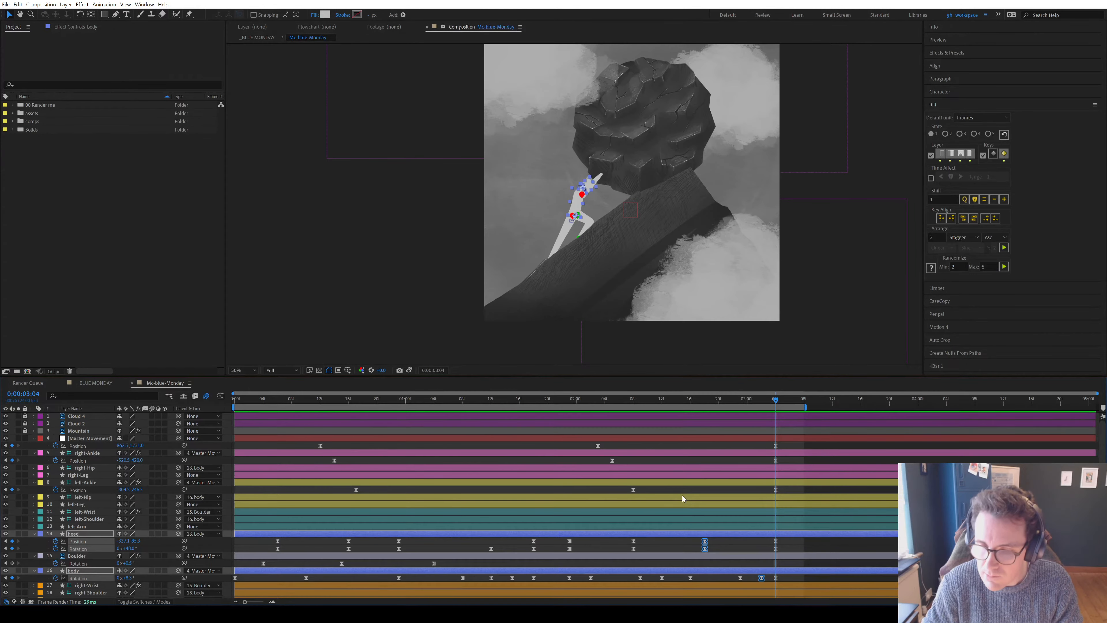
{"action": "left_click_drag", "start_coordinate": [724, 405], "coordinate": [235, 404]}
{"action": "left_click", "coordinate": [396, 446]}
{"action": "key", "text": "space"}
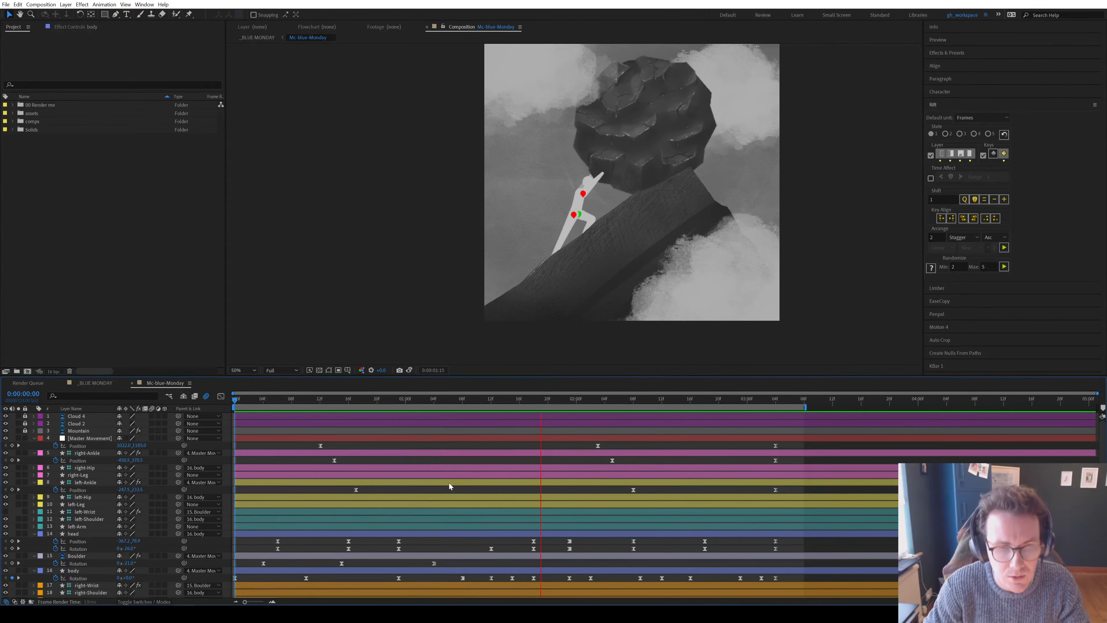
{"action": "key", "text": "space"}
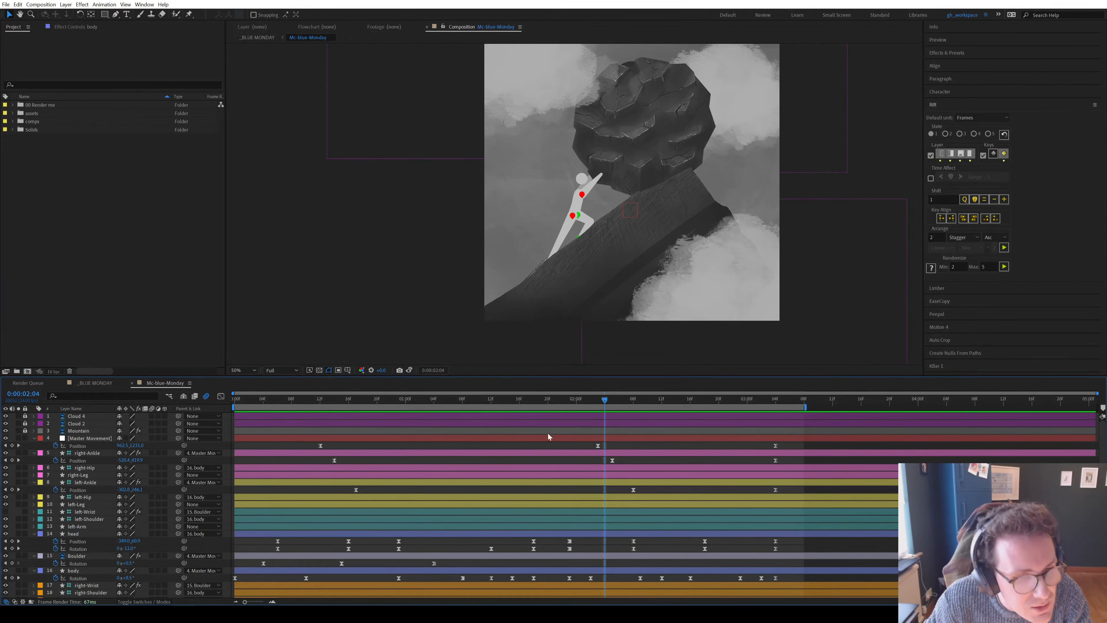
Make the Position keyframes of Master Movement, right-Ankle and left-Ankle between 0:00:02:03 and 0:00:02:08 hold keyframes
{"action": "key", "text": "Page_Down"}
{"action": "key", "text": "Page_Down"}
{"action": "left_click_drag", "start_coordinate": [643, 492], "coordinate": [600, 448]}
{"action": "right_click", "coordinate": [600, 448]}
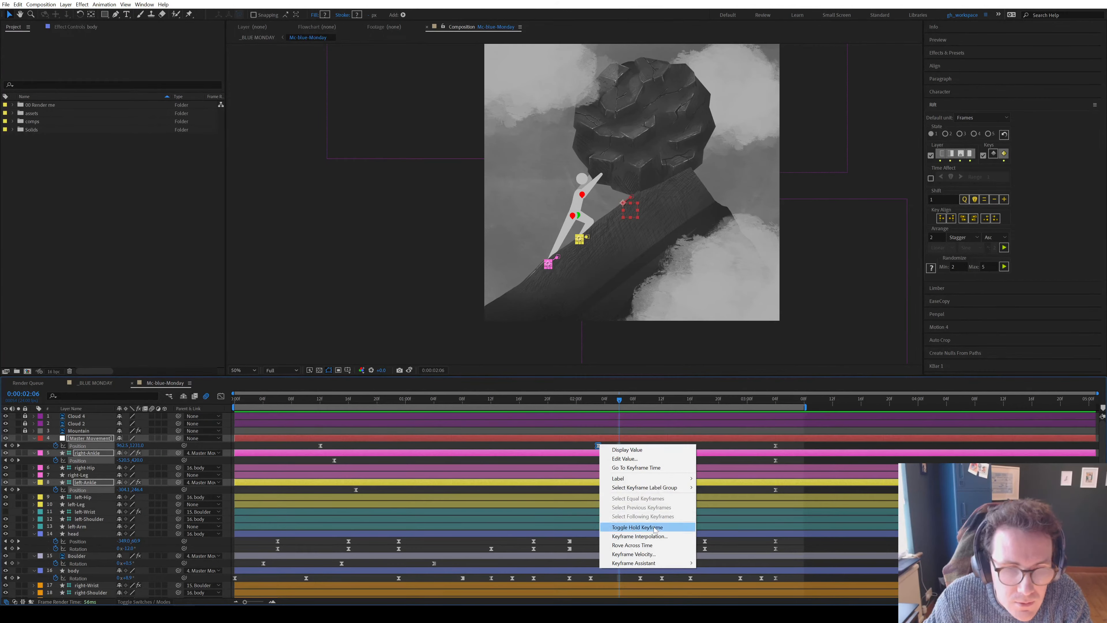
{"action": "left_click", "coordinate": [794, 556]}
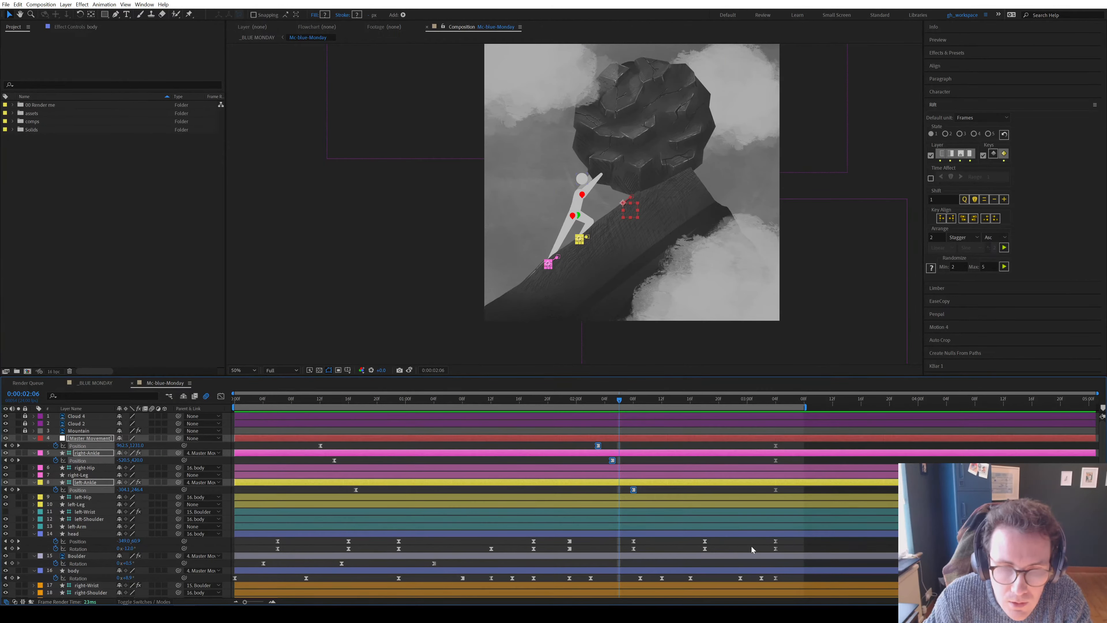
Make head's Position and Rotation keyframes at 0:00:02:18 hold keyframes and preview the animation
{"action": "left_click_drag", "start_coordinate": [699, 554], "coordinate": [708, 542]}
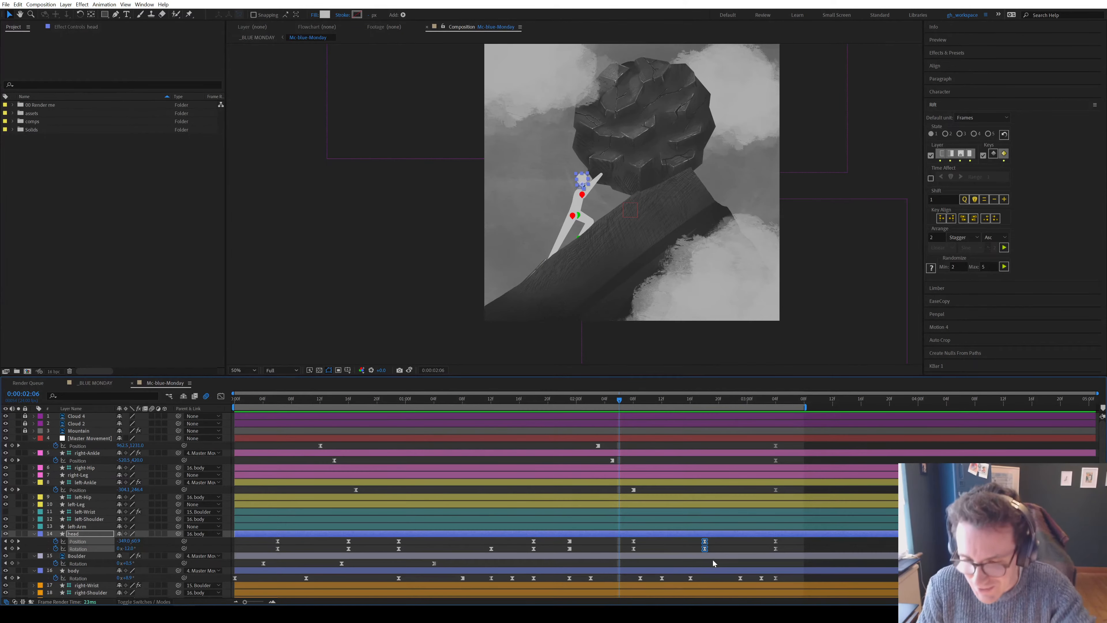
{"action": "right_click", "coordinate": [706, 551]}
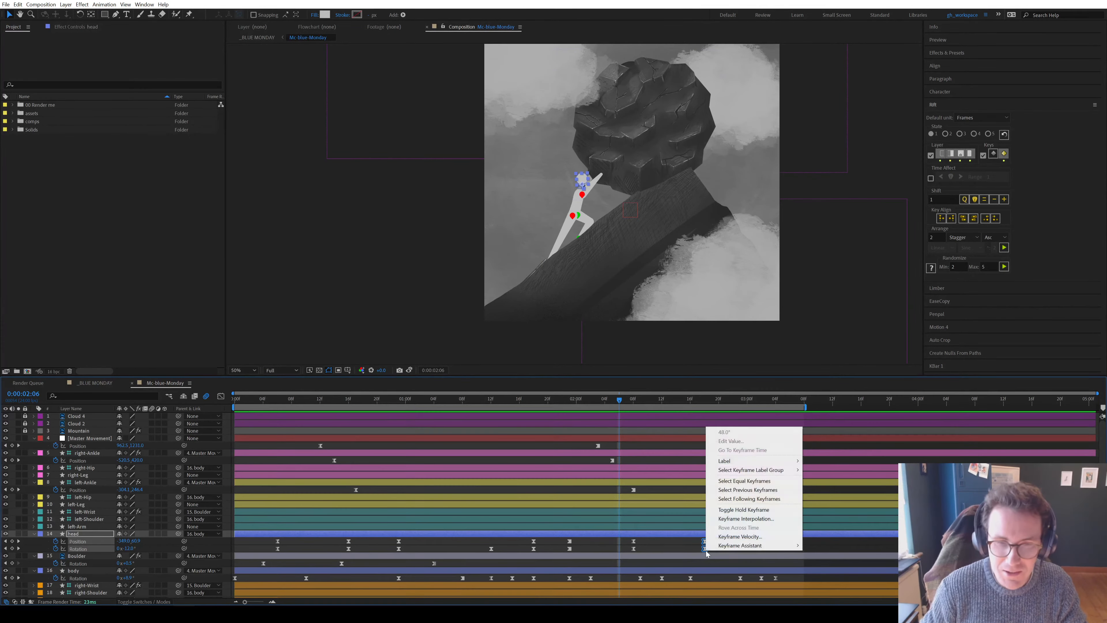
{"action": "left_click", "coordinate": [732, 509]}
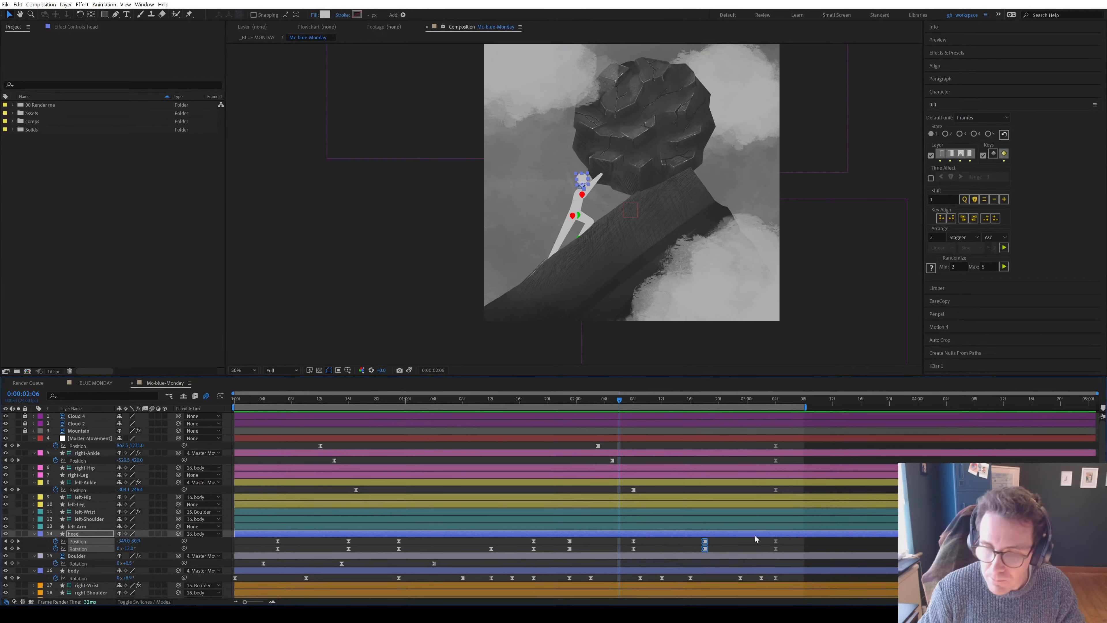
{"action": "left_click", "coordinate": [740, 549]}
{"action": "key", "text": "space"}
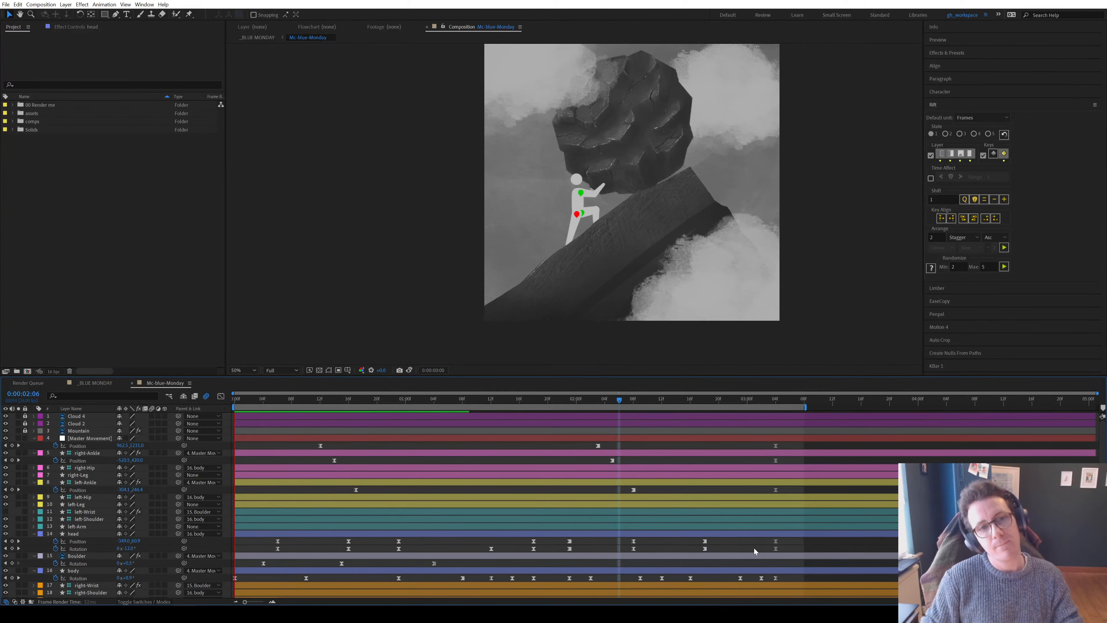
{"action": "key", "text": "space"}
Set the work area to run from 0:00:03:02 to 0:00:04:00
{"action": "left_click_drag", "start_coordinate": [697, 402], "coordinate": [819, 497]}
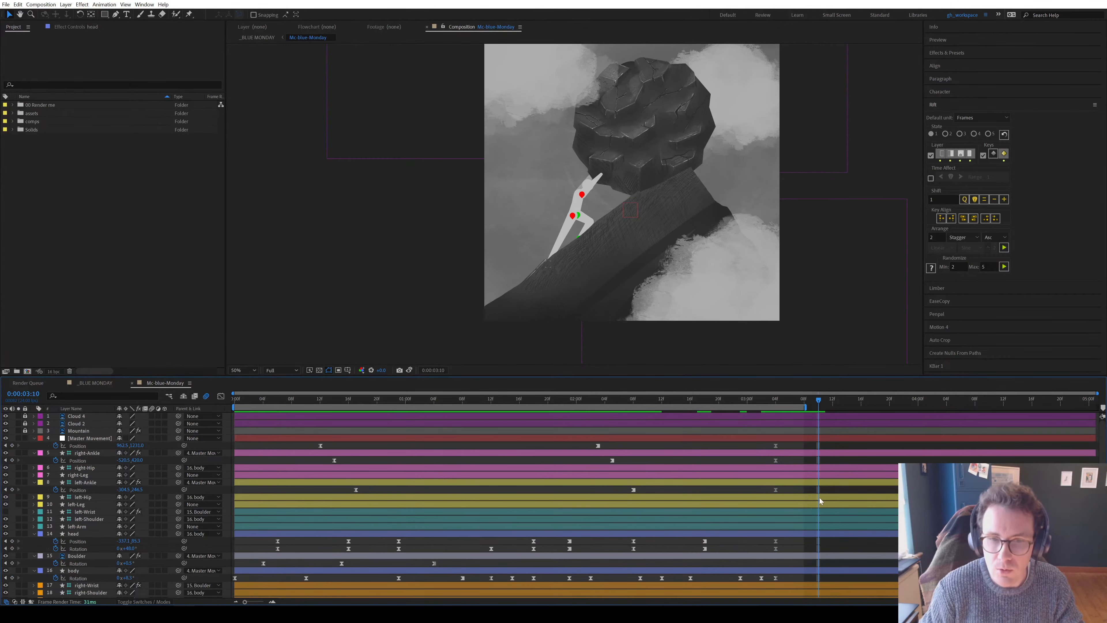
{"action": "left_click", "coordinate": [803, 439]}
{"action": "left_click", "coordinate": [776, 402]}
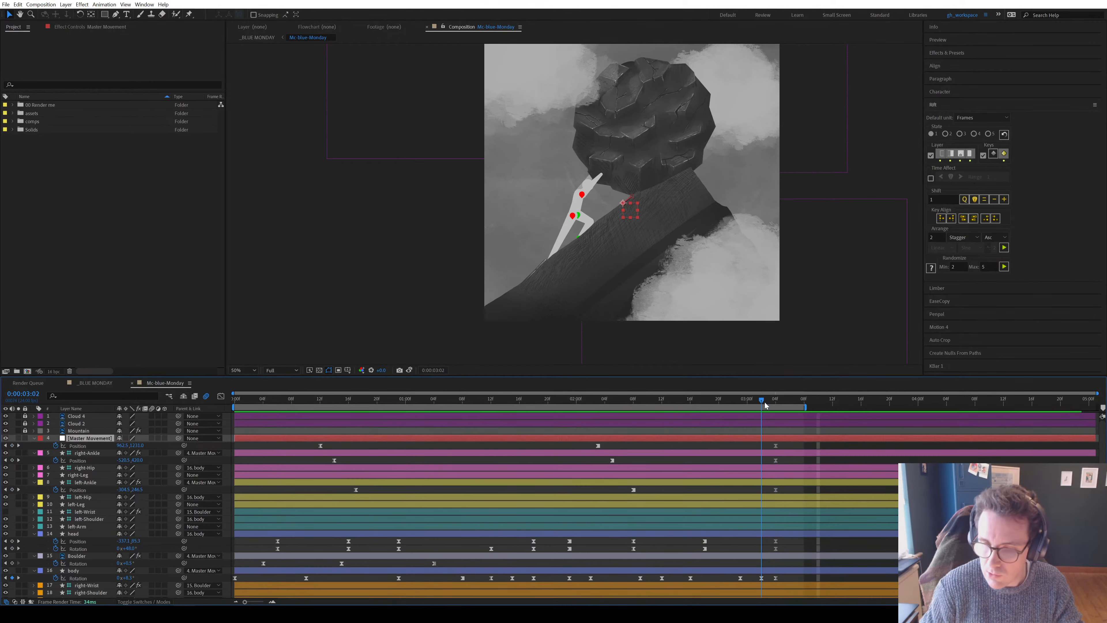
{"action": "key", "text": "b"}
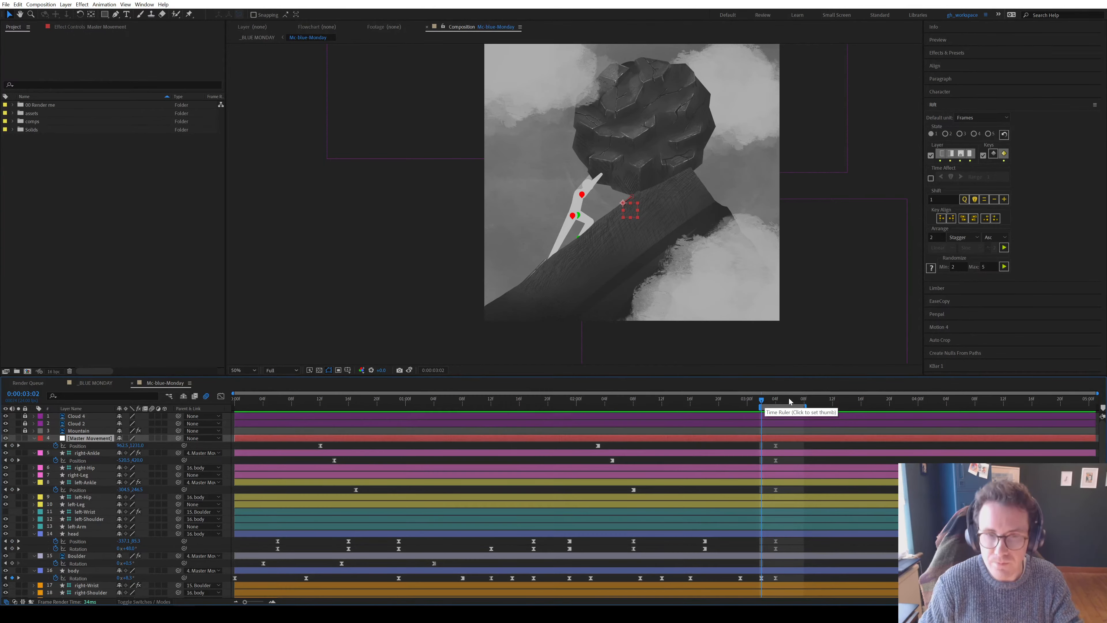
{"action": "left_click", "coordinate": [918, 412]}
{"action": "key", "text": "n"}
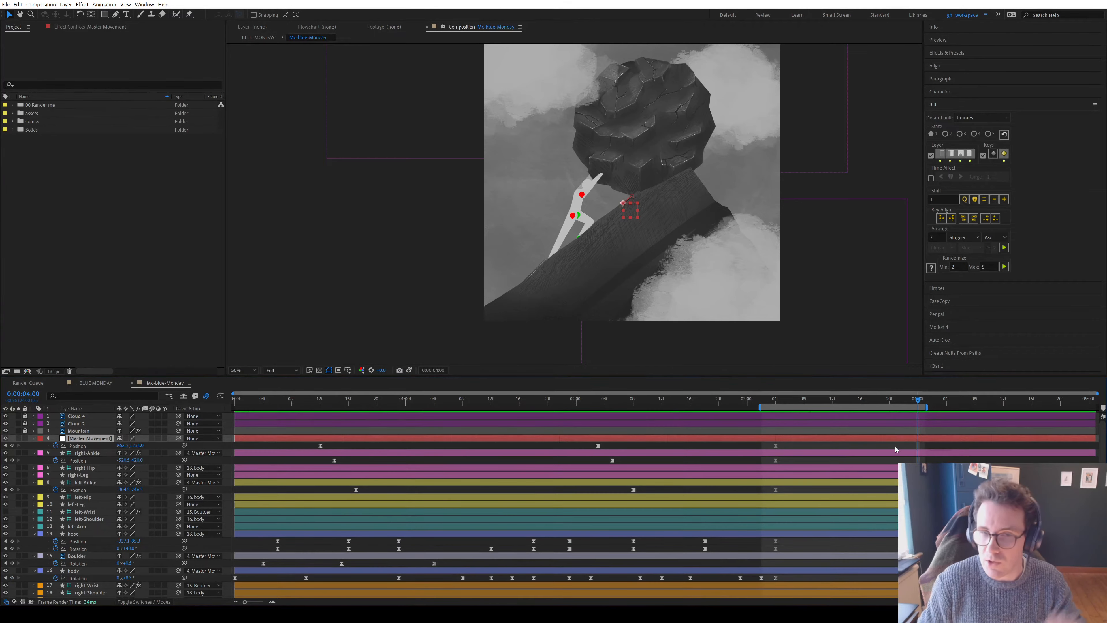
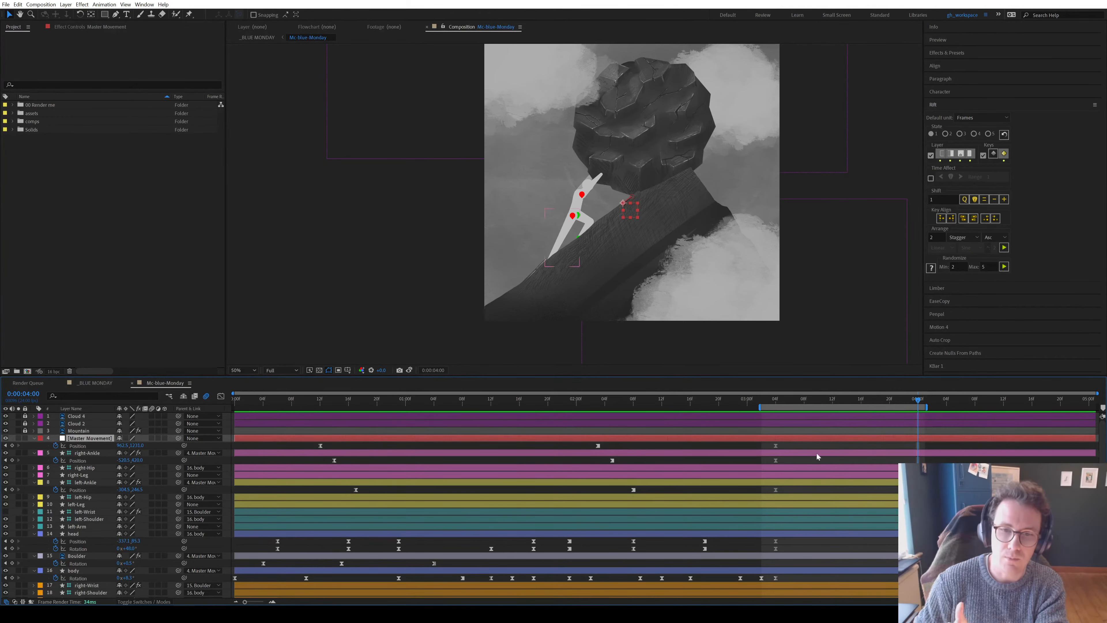
Create a new composition Comp 1 with the HDTV 1080 24 preset and add four adjustment layers
{"action": "left_click", "coordinate": [41, 4]}
{"action": "left_click", "coordinate": [65, 15]}
{"action": "left_click", "coordinate": [929, 400]}
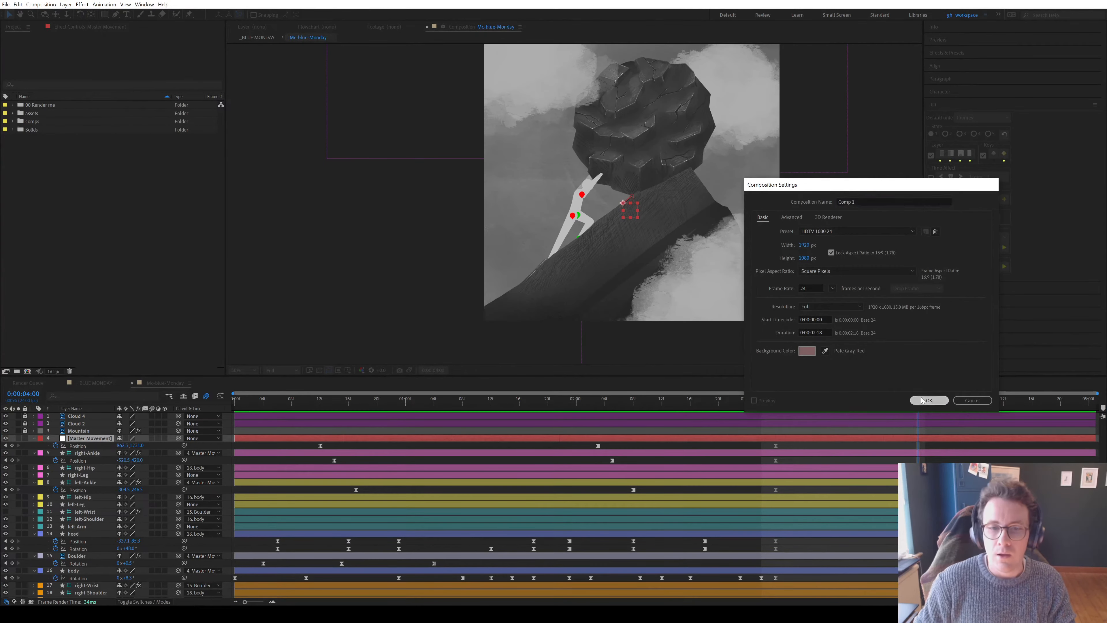
{"action": "key", "text": "ctrl+alt+y"}
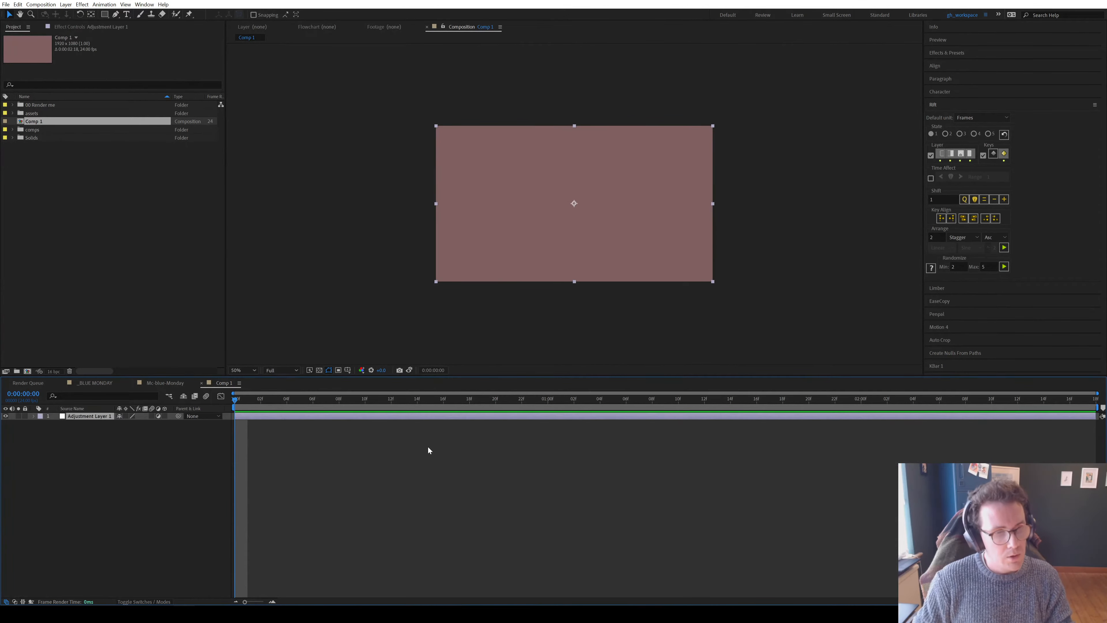
{"action": "key", "text": "ctrl+alt+y"}
{"action": "key", "text": "ctrl+alt+y"}
{"action": "key", "text": "ctrl+alt+y"}
Try staggering the four adjustment layers by 2 frames twice, and undo both staggers
{"action": "key", "text": "ctrl+a"}
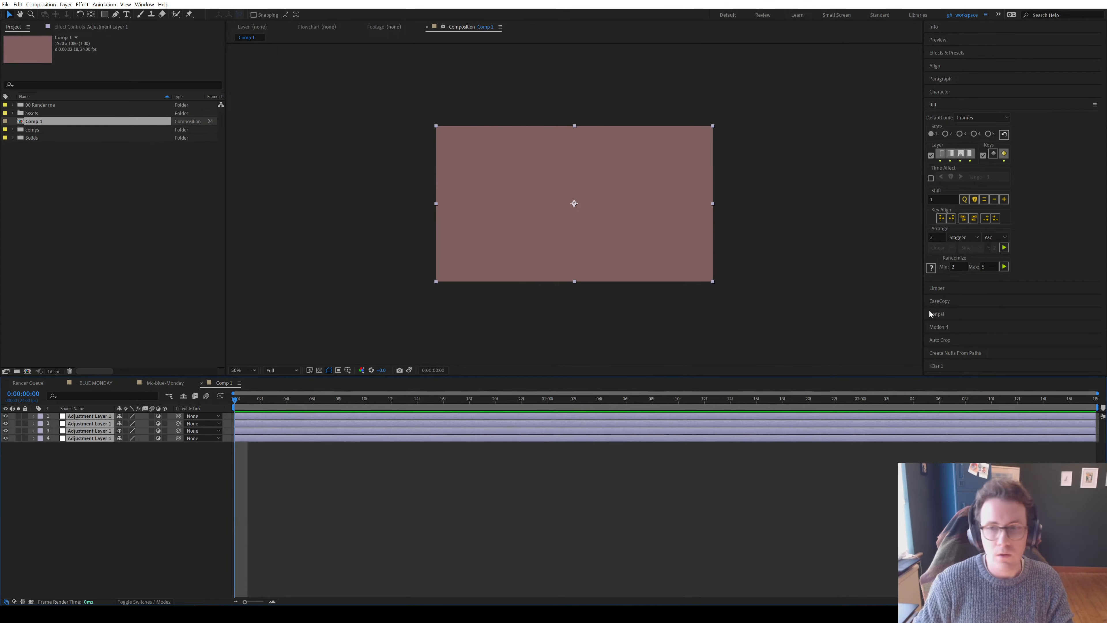
{"action": "left_click", "coordinate": [1004, 248]}
{"action": "left_click", "coordinate": [1004, 248]}
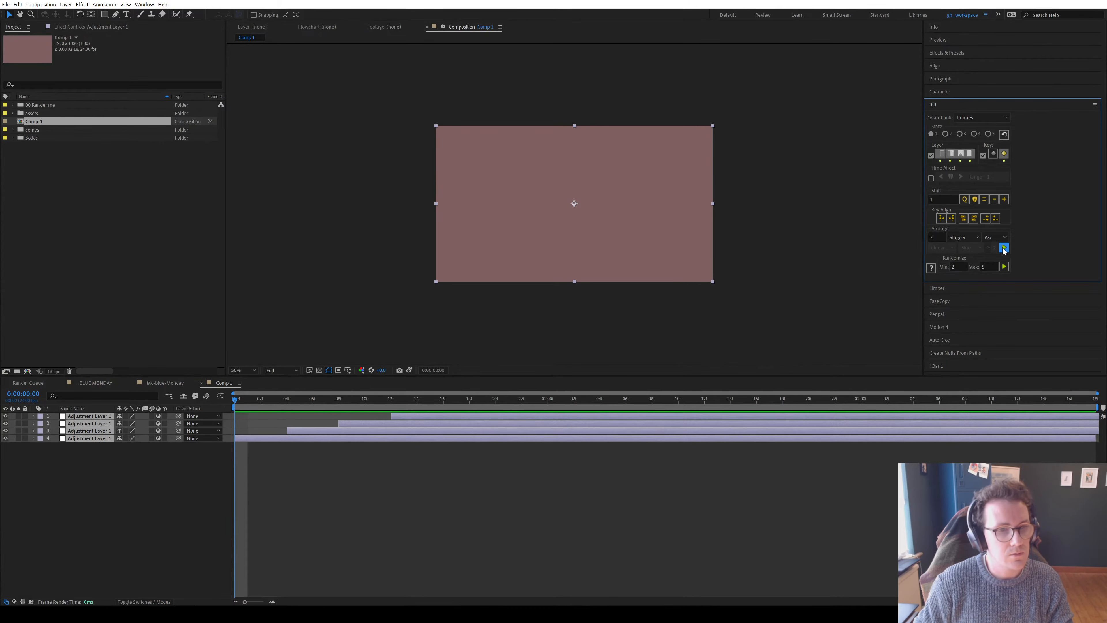
{"action": "key", "text": "ctrl+z"}
{"action": "key", "text": "ctrl+z"}
{"action": "left_click", "coordinate": [623, 457]}
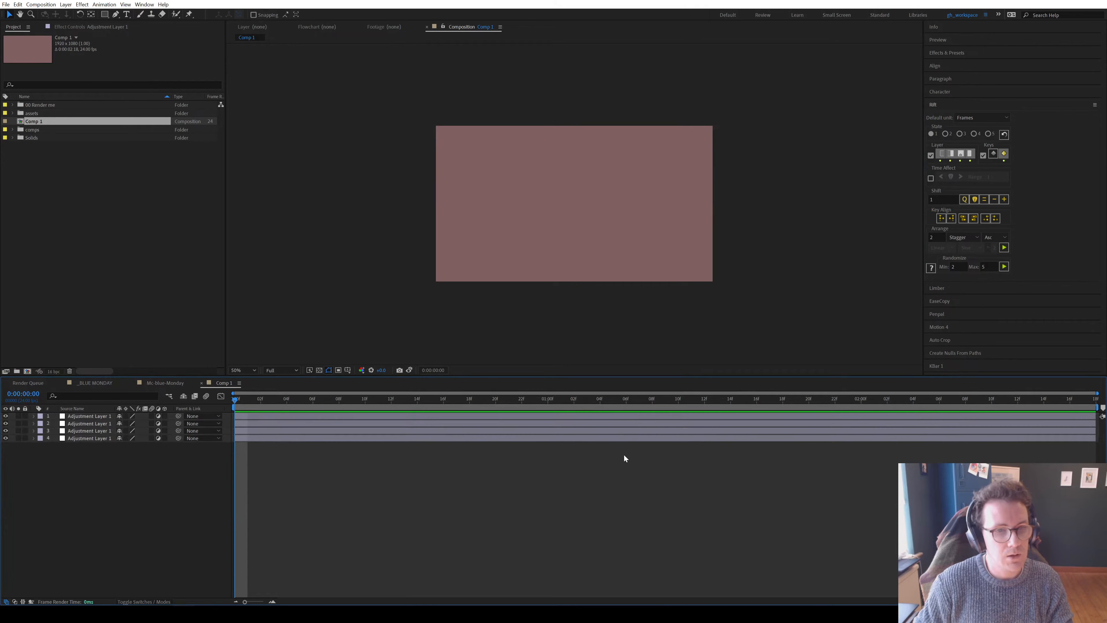
Add Position keyframes to all four adjustment layers at 0:00:00:09
{"action": "left_click", "coordinate": [643, 417]}
{"action": "key", "text": "ctrl+a"}
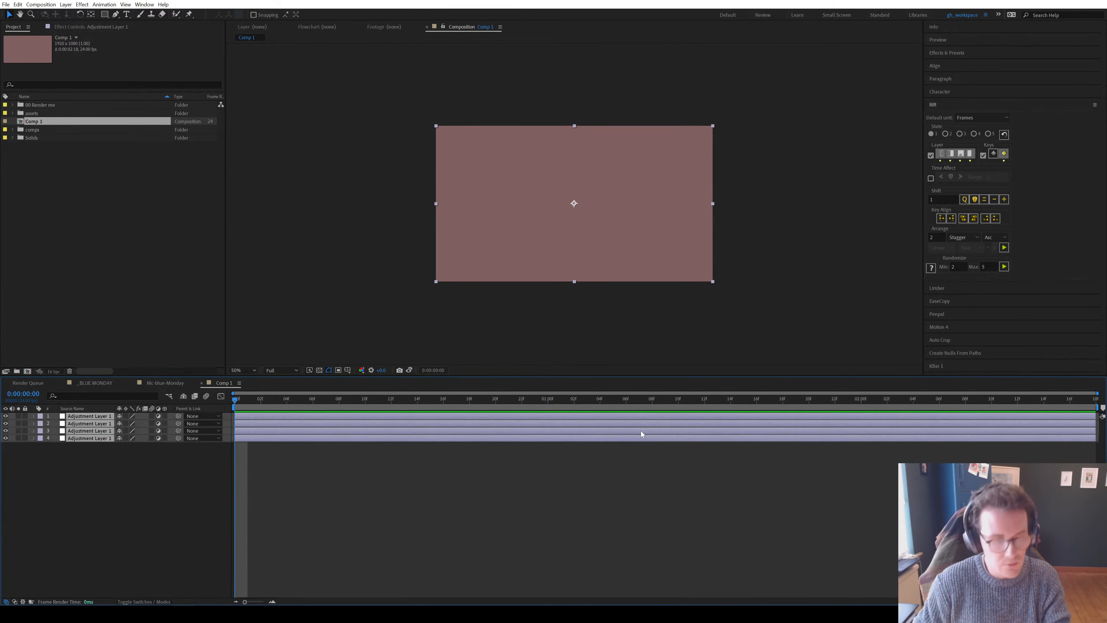
{"action": "key", "text": "p"}
{"action": "left_click", "coordinate": [348, 401]}
{"action": "left_click", "coordinate": [56, 423]}
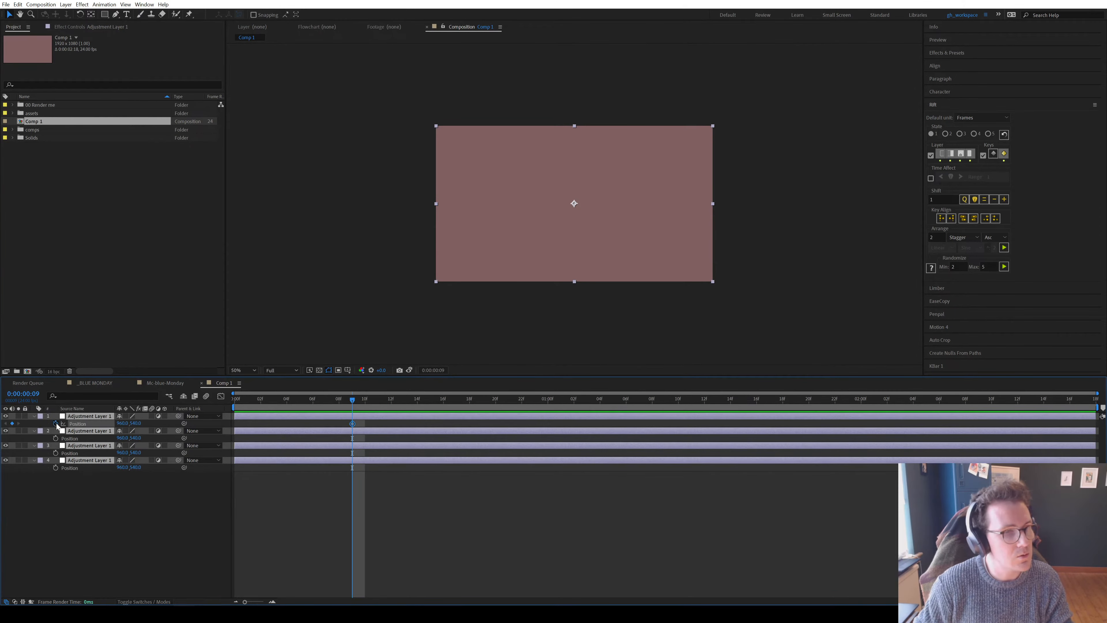
Shift all four adjustment layers horizontally to Position 1740, 540 at 0:00:01:05, adding a second set of keyframes
{"action": "key", "text": "shift+Page_Down"}
{"action": "key", "text": "shift+Page_Down"}
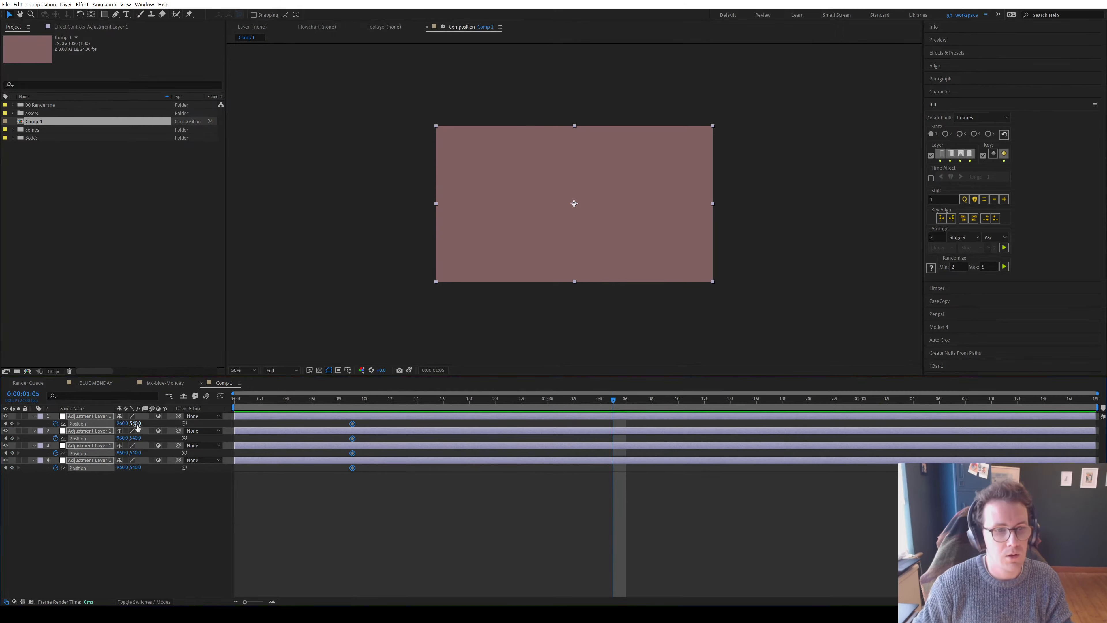
{"action": "left_click", "coordinate": [558, 257]}
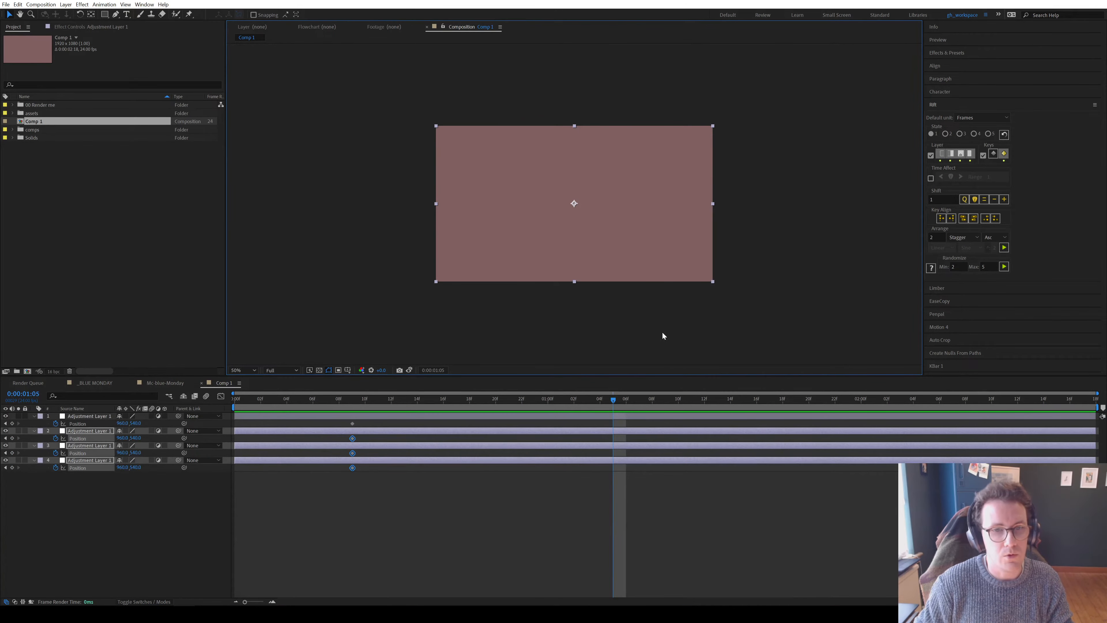
{"action": "left_click", "coordinate": [571, 254]}
{"action": "left_click", "coordinate": [647, 460], "text": "shift"}
{"action": "left_click_drag", "start_coordinate": [573, 230], "coordinate": [685, 229]}
Stagger only the adjustment layers' Position keyframes by 2 frames with layer shifting disabled in Rift, and realign them
{"action": "left_click_drag", "start_coordinate": [654, 516], "coordinate": [342, 421]}
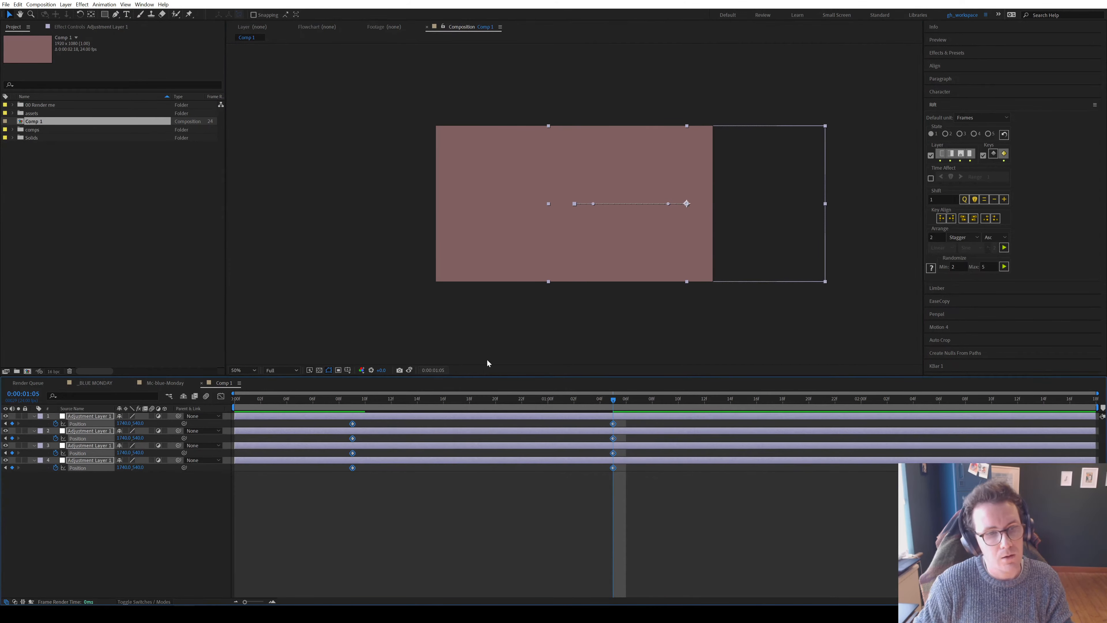
{"action": "left_click", "coordinate": [931, 156]}
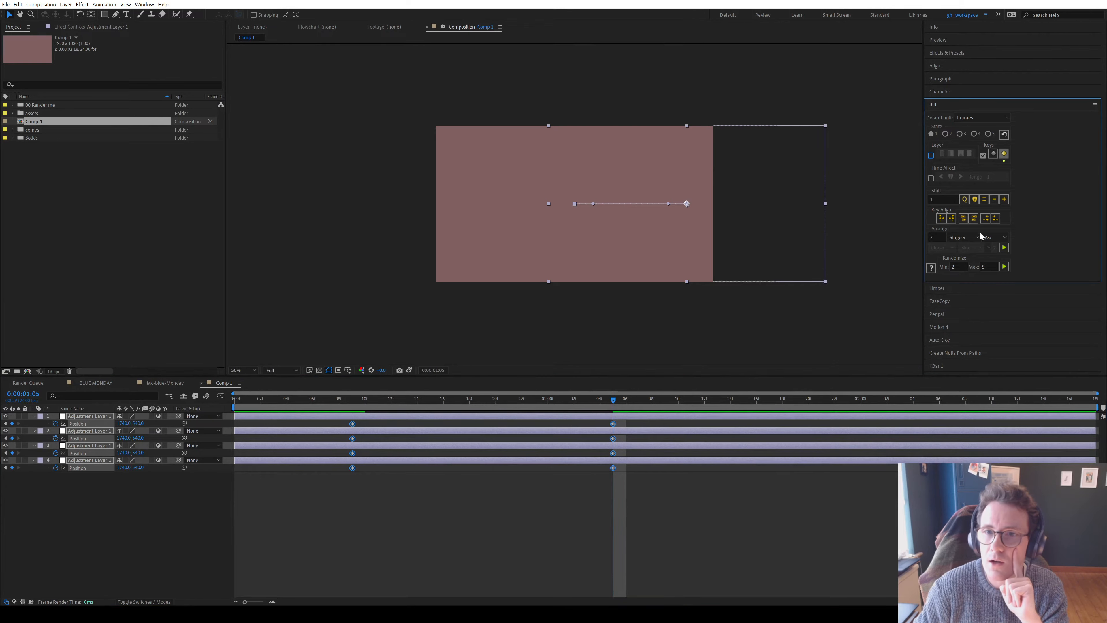
{"action": "left_click", "coordinate": [1005, 248]}
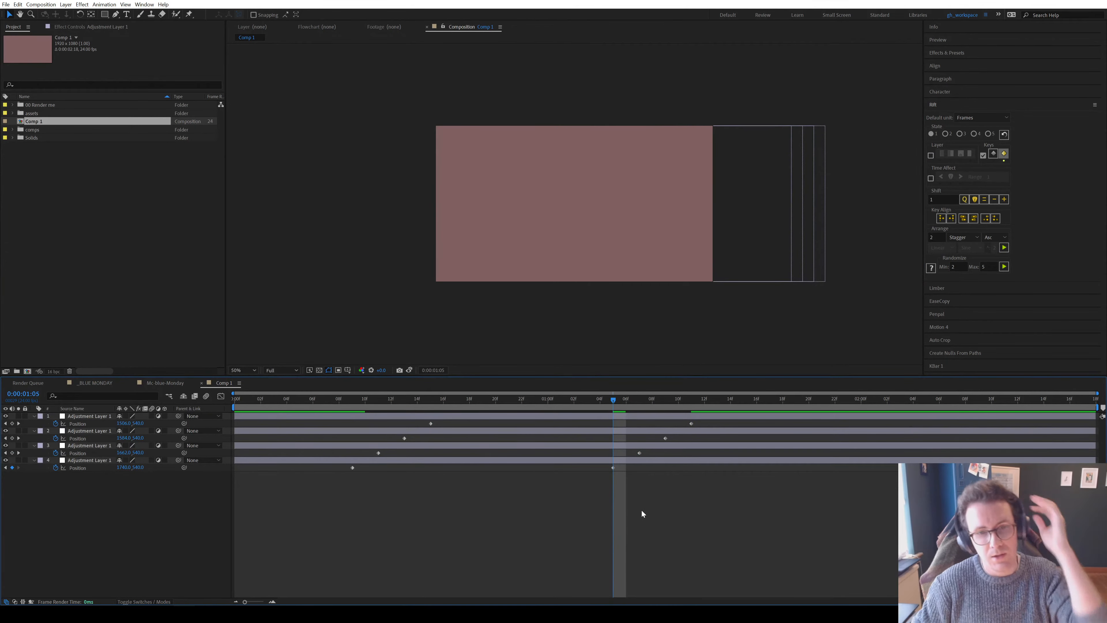
{"action": "left_click_drag", "start_coordinate": [776, 498], "coordinate": [325, 418]}
{"action": "left_click", "coordinate": [953, 219]}
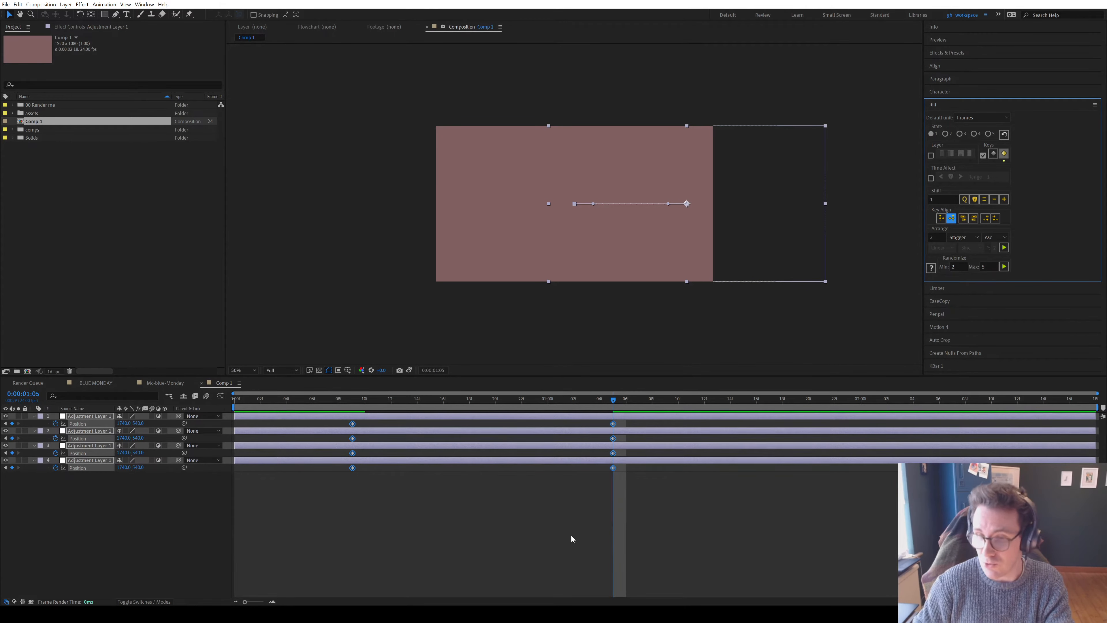
Delete all the adjustment layers' Position keyframes and close Comp 1
{"action": "key", "text": "Delete"}
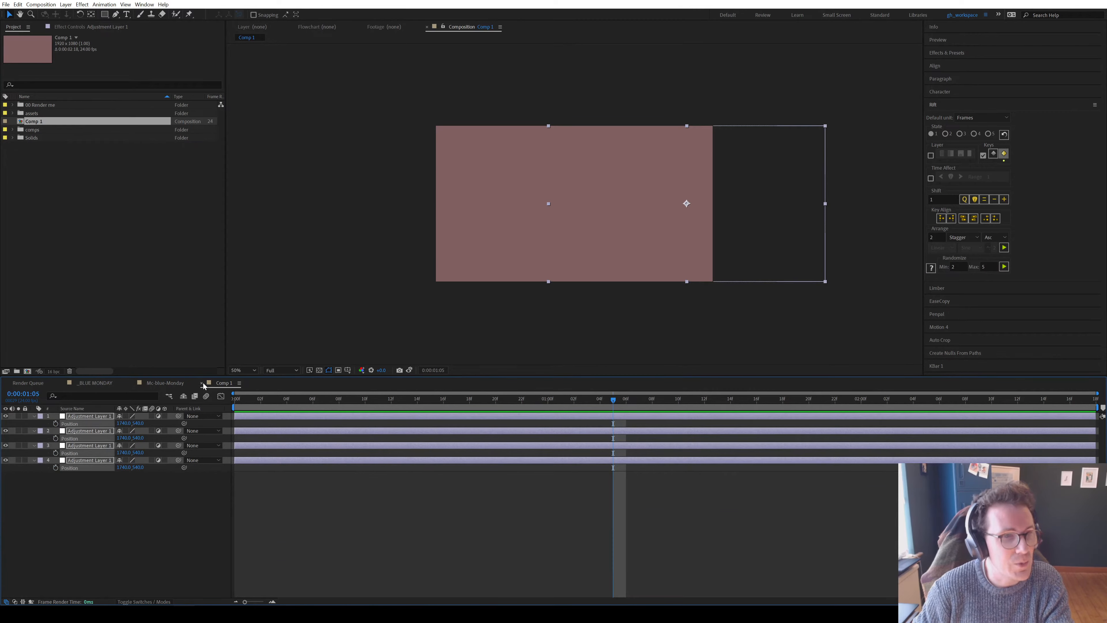
{"action": "left_click", "coordinate": [202, 383]}
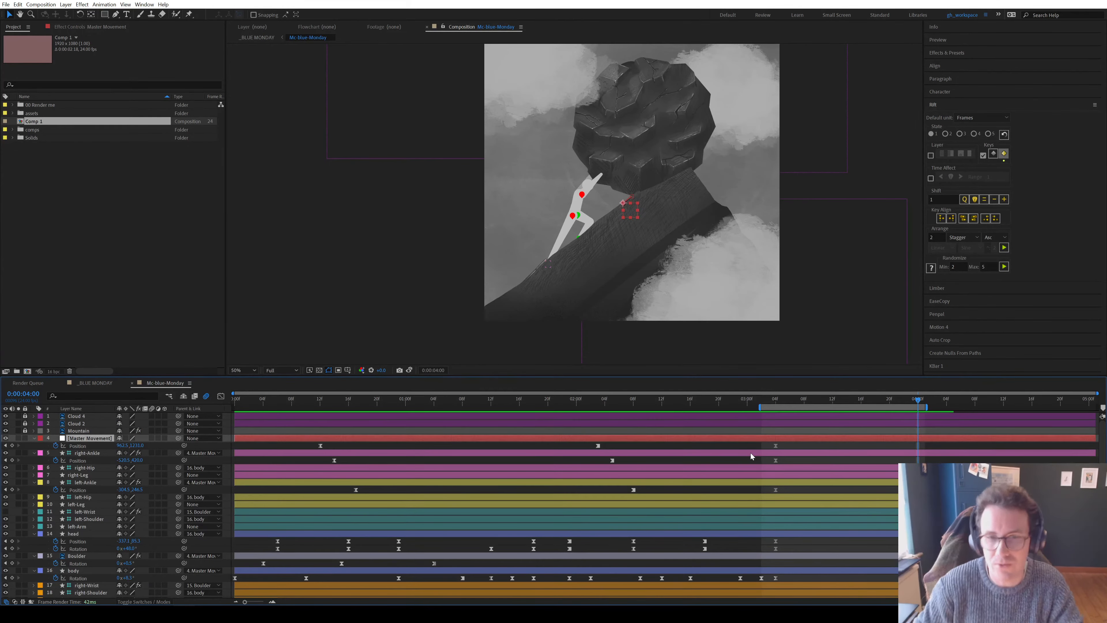
Examine the character's pose at 0:00:03:04 and preview the push animation from the beginning
{"action": "left_click", "coordinate": [776, 400]}
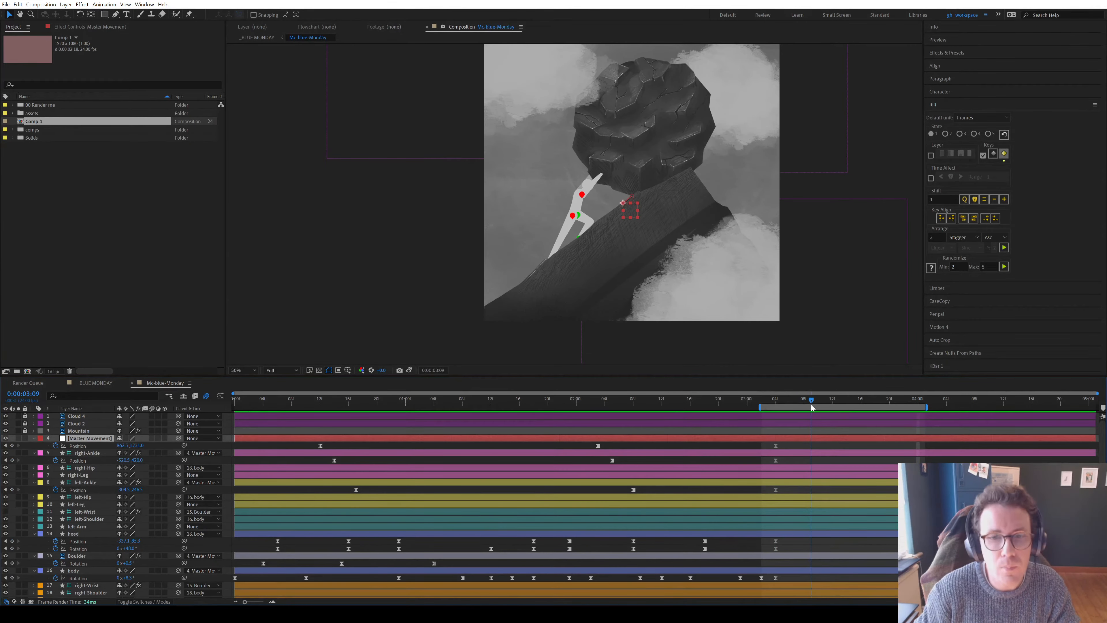
{"action": "left_click", "coordinate": [800, 442]}
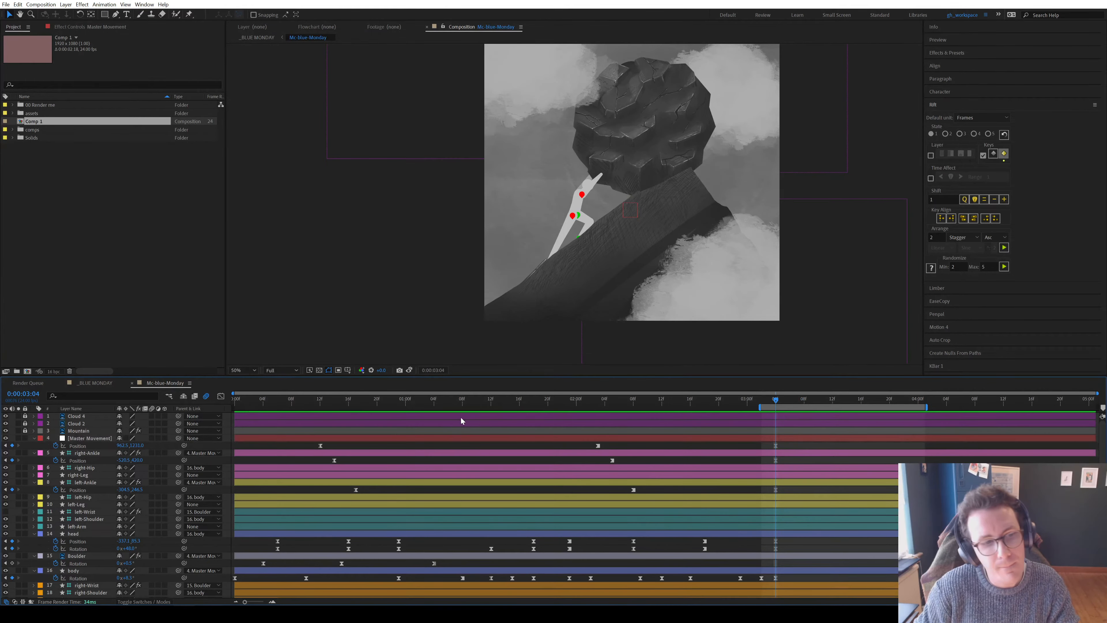
{"action": "scroll", "coordinate": [634, 217], "scroll_direction": "up", "scroll_amount": 2}
{"action": "scroll", "coordinate": [775, 218], "scroll_direction": "down", "scroll_amount": 1}
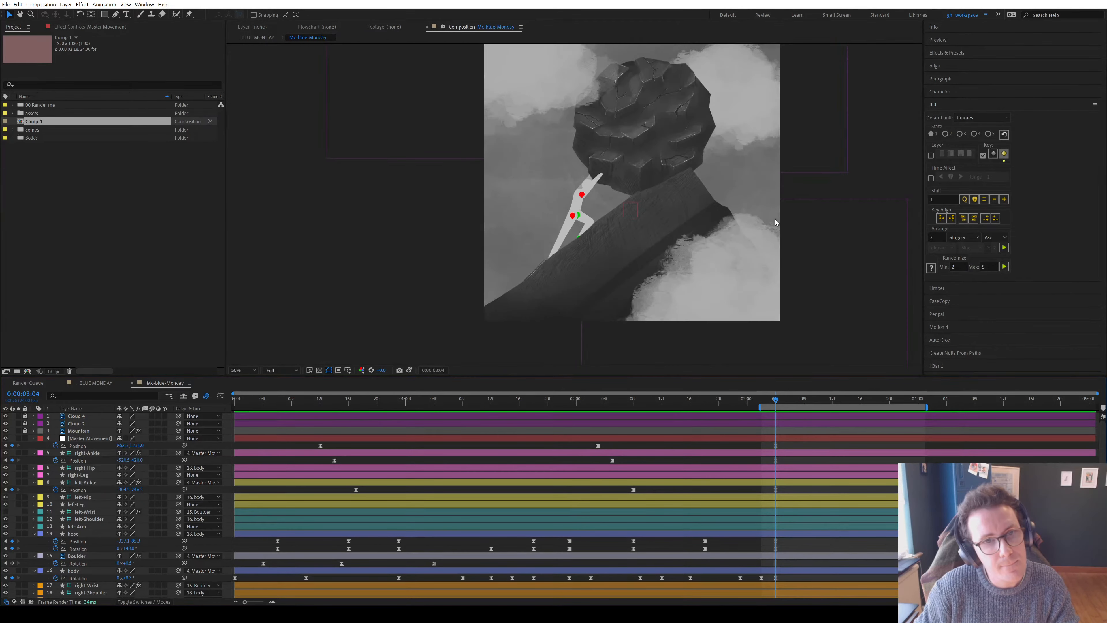
{"action": "scroll", "coordinate": [776, 221], "scroll_direction": "up", "scroll_amount": 1}
{"action": "left_click_drag", "start_coordinate": [806, 215], "coordinate": [759, 214]}
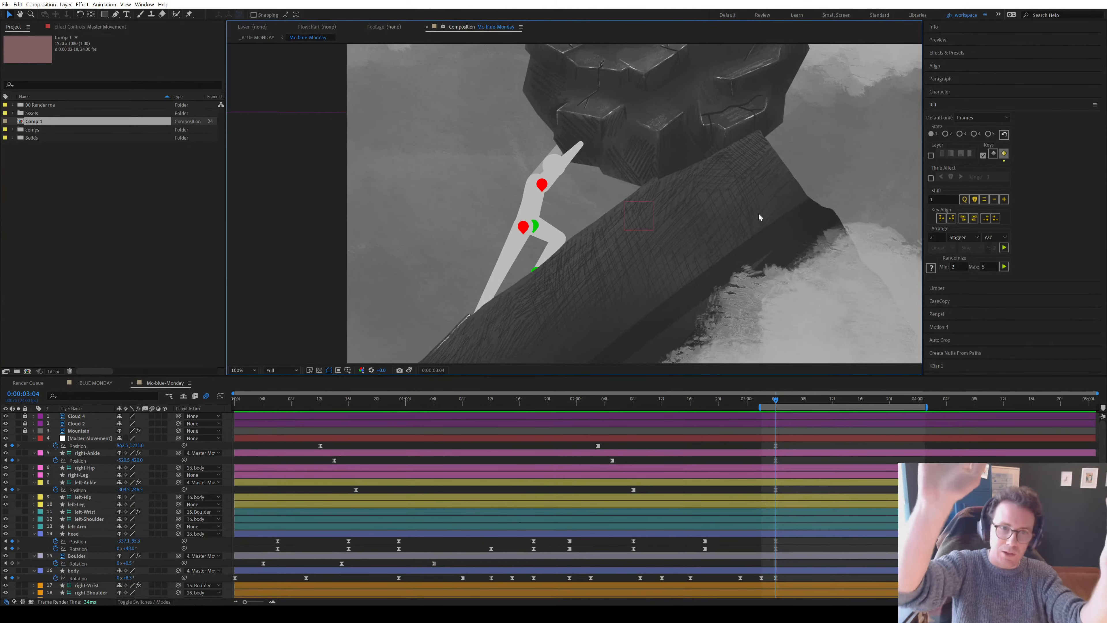
{"action": "left_click_drag", "start_coordinate": [624, 396], "coordinate": [233, 402]}
{"action": "scroll", "coordinate": [473, 210], "scroll_direction": "down", "scroll_amount": 2}
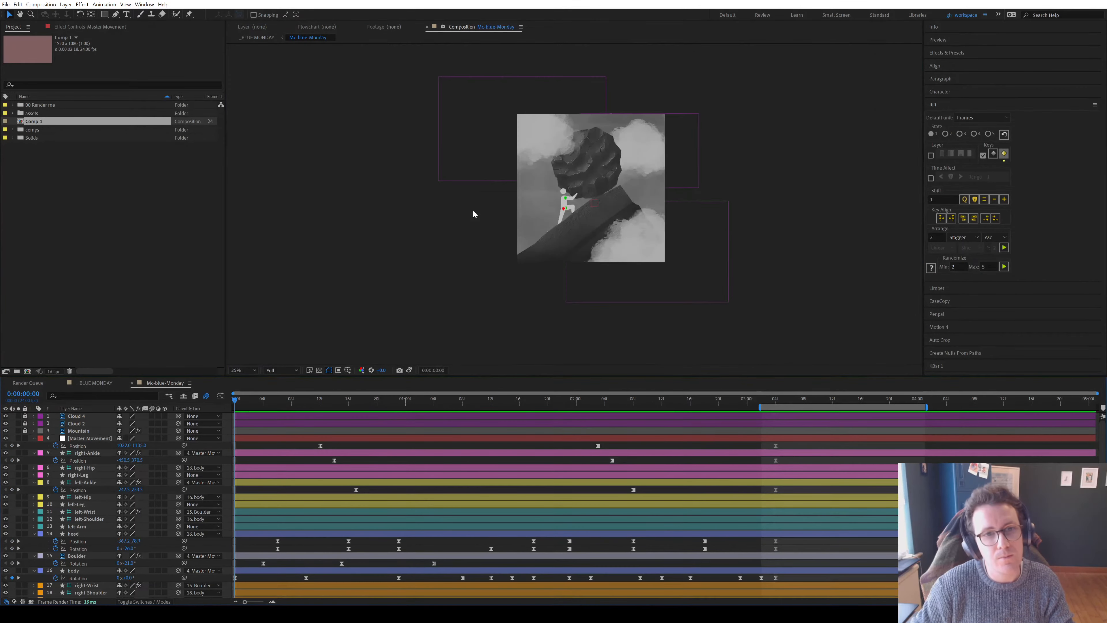
{"action": "scroll", "coordinate": [473, 211], "scroll_direction": "up", "scroll_amount": 1}
{"action": "key", "text": "space"}
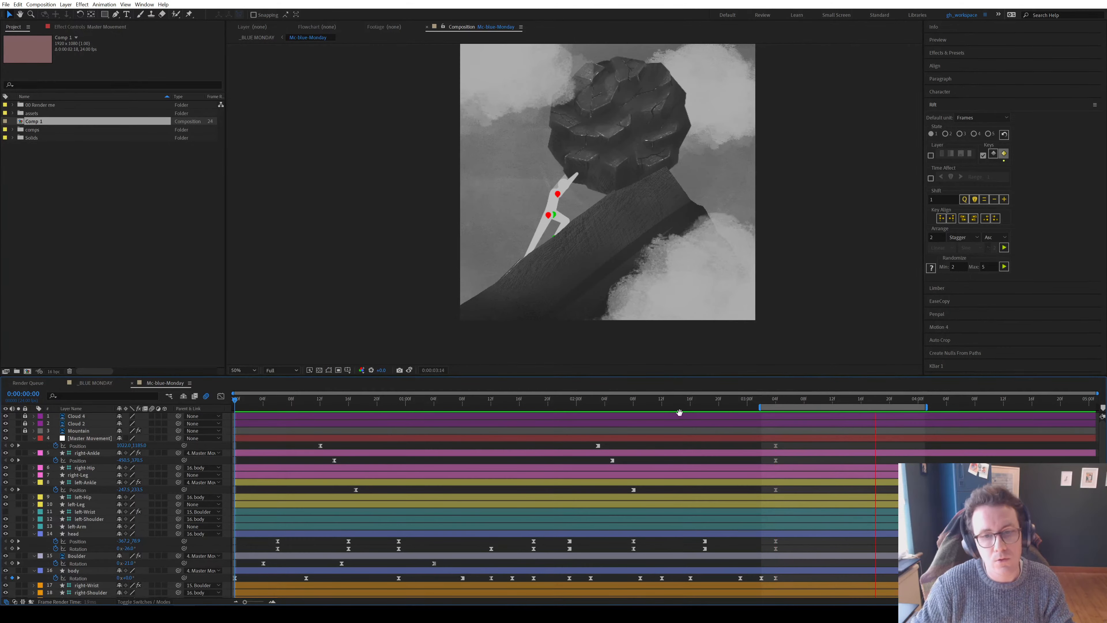
{"action": "key", "text": "space"}
Extend the work area's start back to 0:00:00:01 and preview the animation up to the held pose
{"action": "left_click_drag", "start_coordinate": [682, 404], "coordinate": [242, 409]}
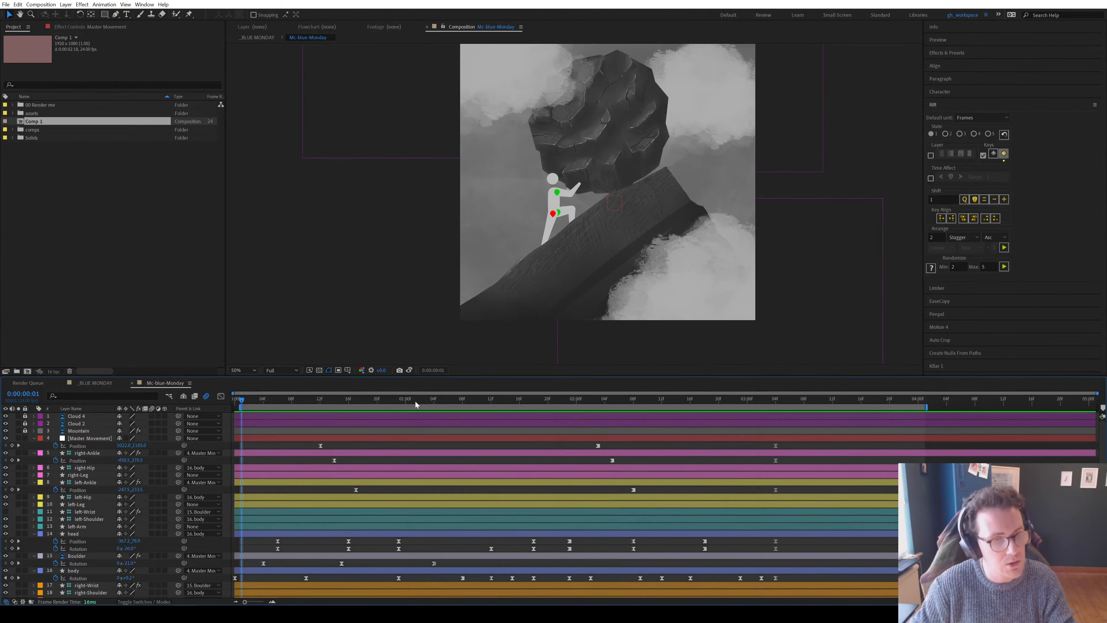
{"action": "key", "text": "space"}
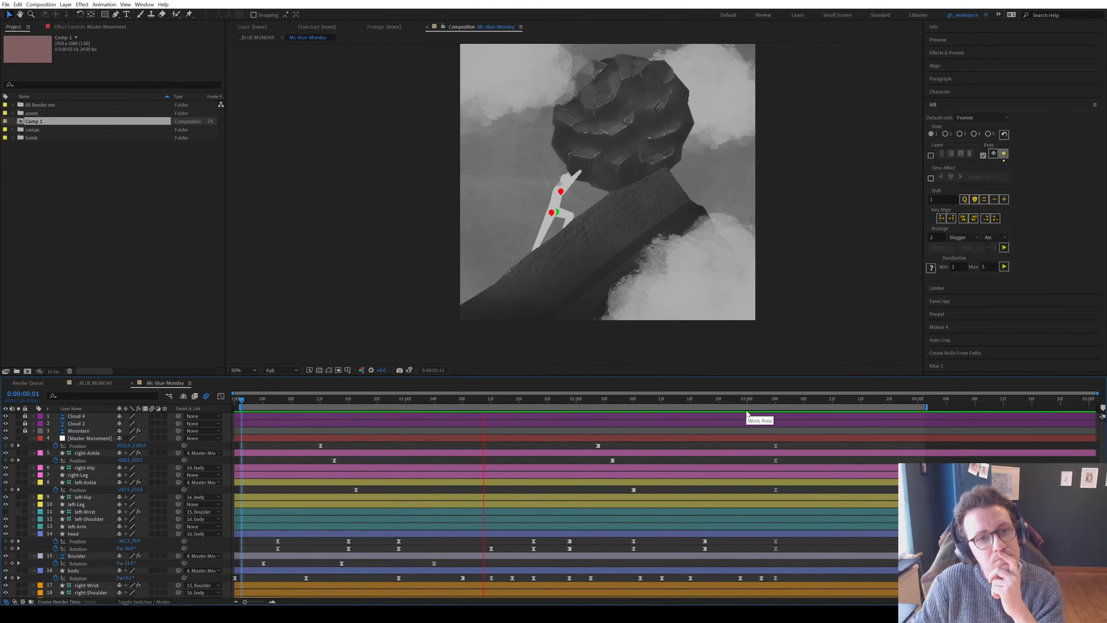
{"action": "left_click_drag", "start_coordinate": [783, 401], "coordinate": [808, 410]}
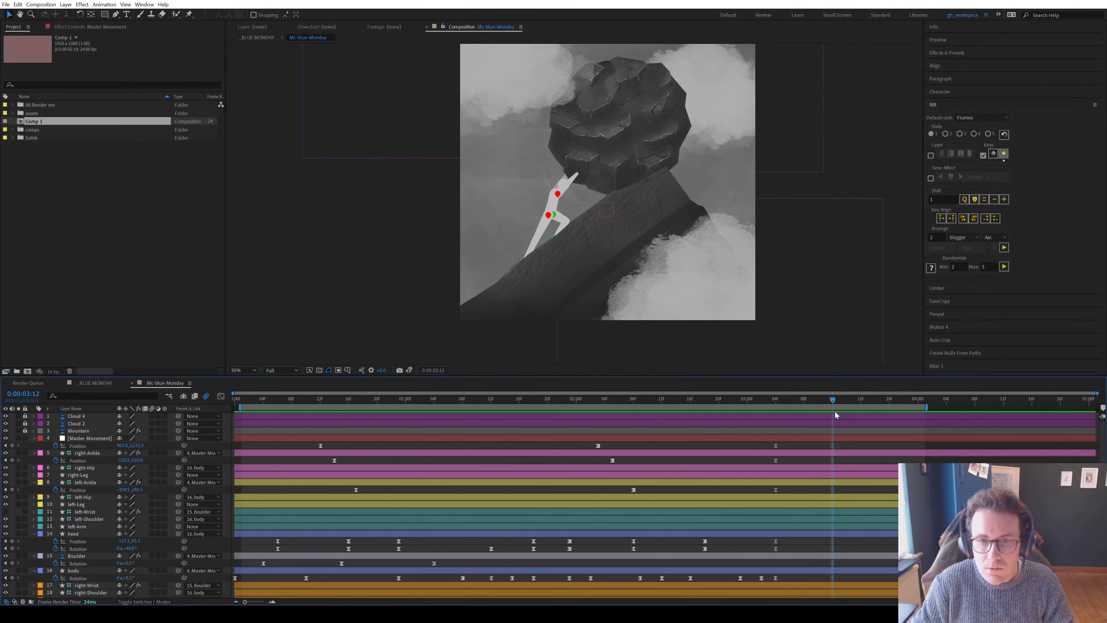
Toggle the body layer's Rotation keyframe at 0:00:03:02 to a hold keyframe
{"action": "key", "text": "slash"}
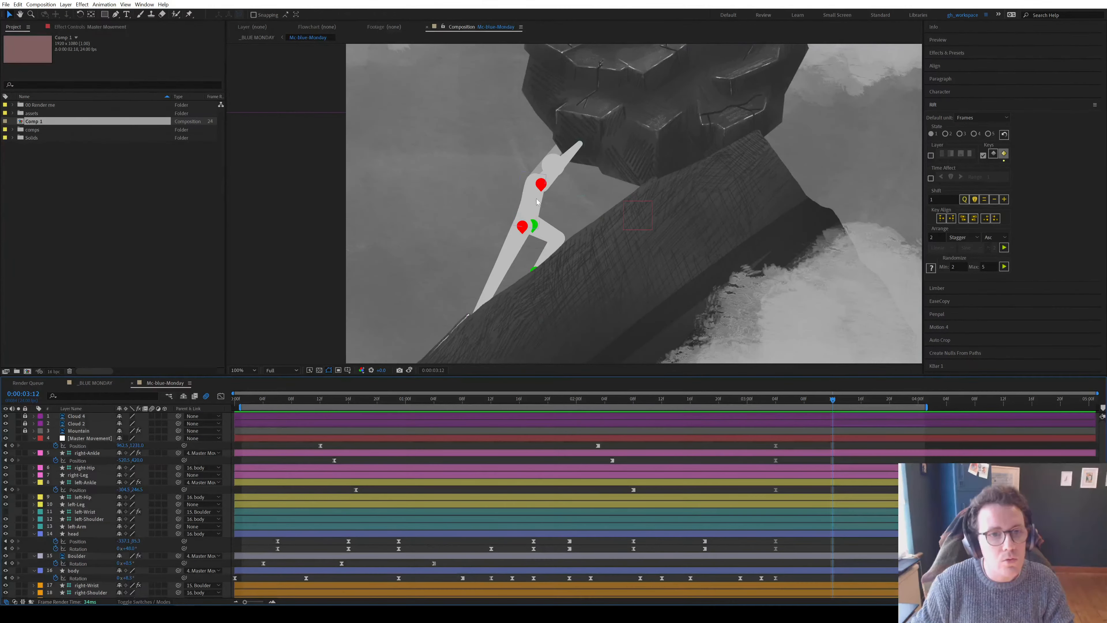
{"action": "left_click", "coordinate": [539, 200]}
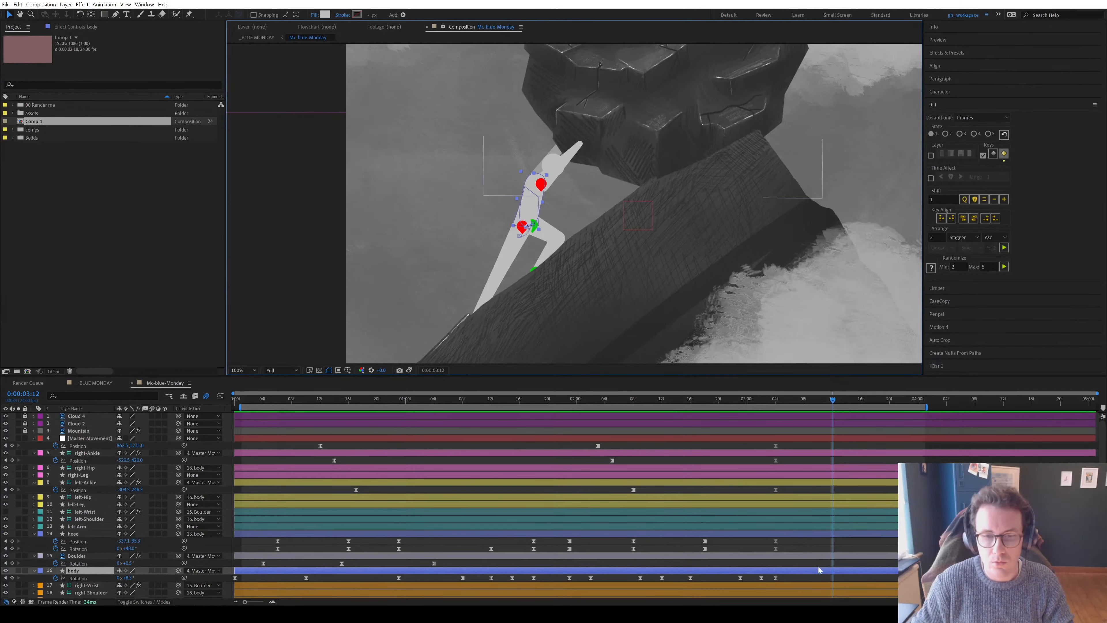
{"action": "right_click", "coordinate": [761, 579]}
{"action": "left_click", "coordinate": [785, 537]}
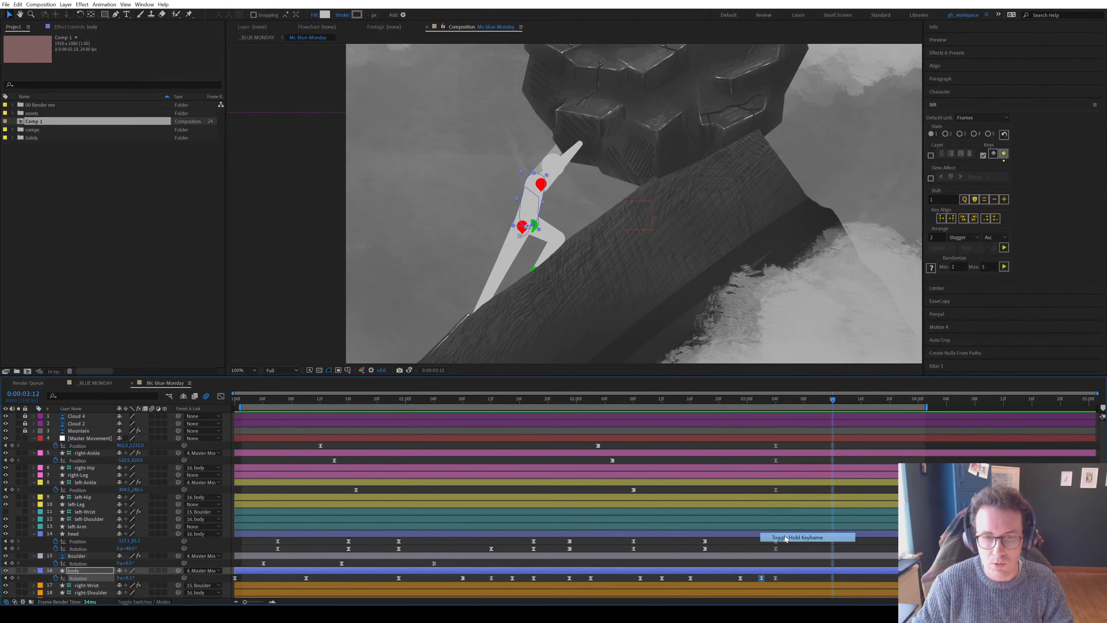
Move the body up and to the right toward the slope at 0:00:03:12 to key its new Position
{"action": "left_click", "coordinate": [771, 400]}
{"action": "left_click_drag", "start_coordinate": [785, 407], "coordinate": [834, 414]}
{"action": "scroll", "coordinate": [524, 273], "scroll_direction": "up", "scroll_amount": 1}
{"action": "left_click_drag", "start_coordinate": [492, 209], "coordinate": [523, 186]}
{"action": "left_click", "coordinate": [825, 579]}
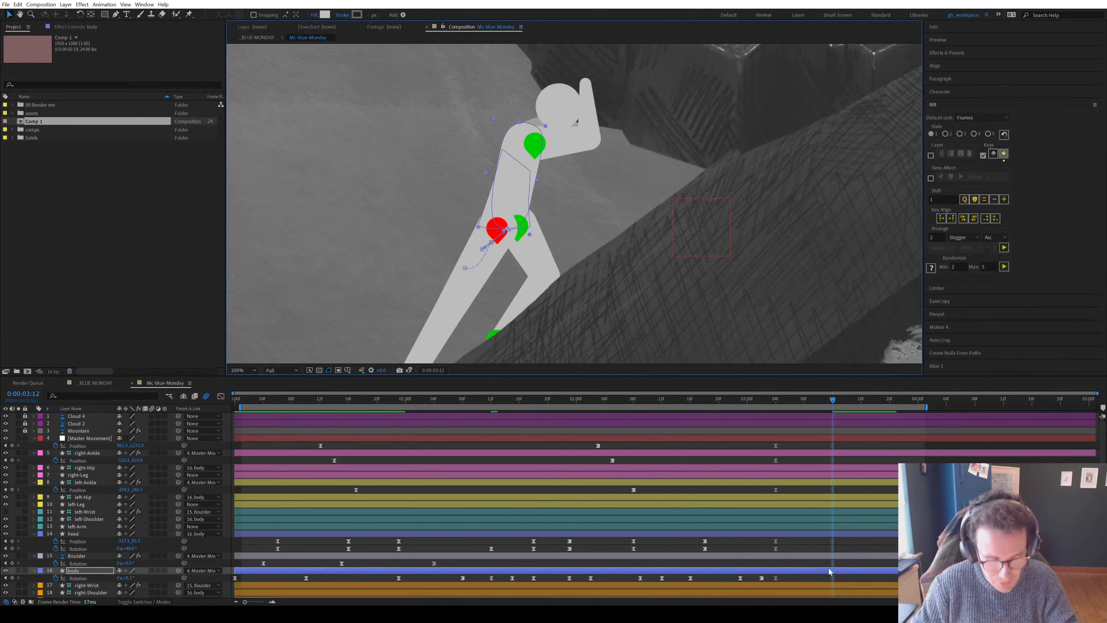
Reveal the body layer's keyframes and make its Position keyframe at 0:00:01:12 a hold keyframe
{"action": "key", "text": "u"}
{"action": "scroll", "coordinate": [810, 529], "scroll_direction": "down", "scroll_amount": 2}
{"action": "scroll", "coordinate": [811, 529], "scroll_direction": "down", "scroll_amount": 1}
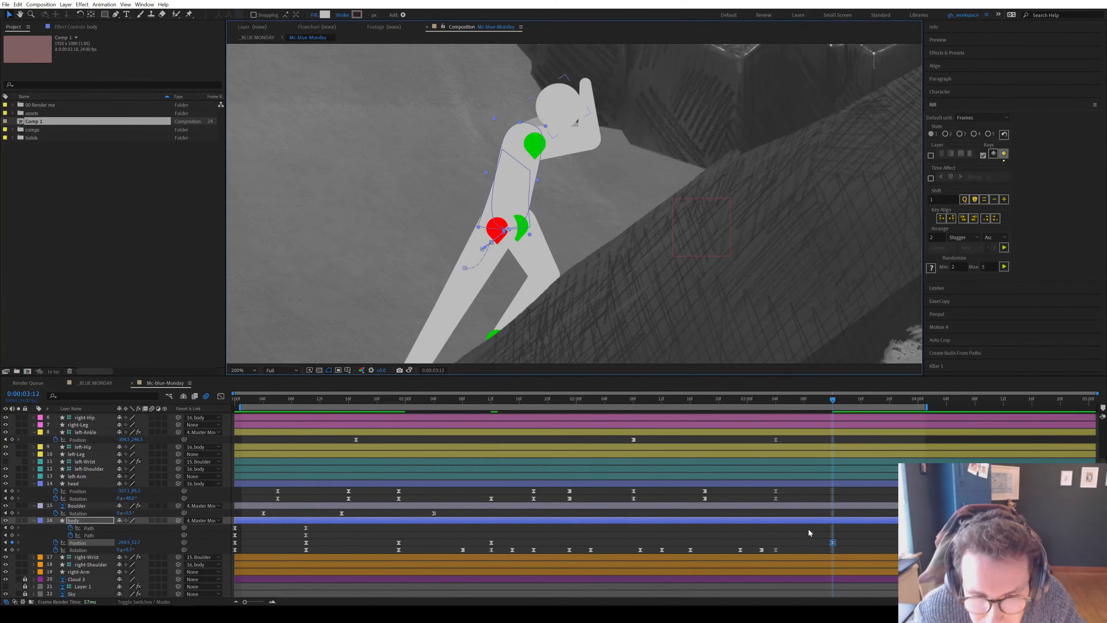
{"action": "right_click", "coordinate": [491, 543]}
{"action": "left_click", "coordinate": [521, 501]}
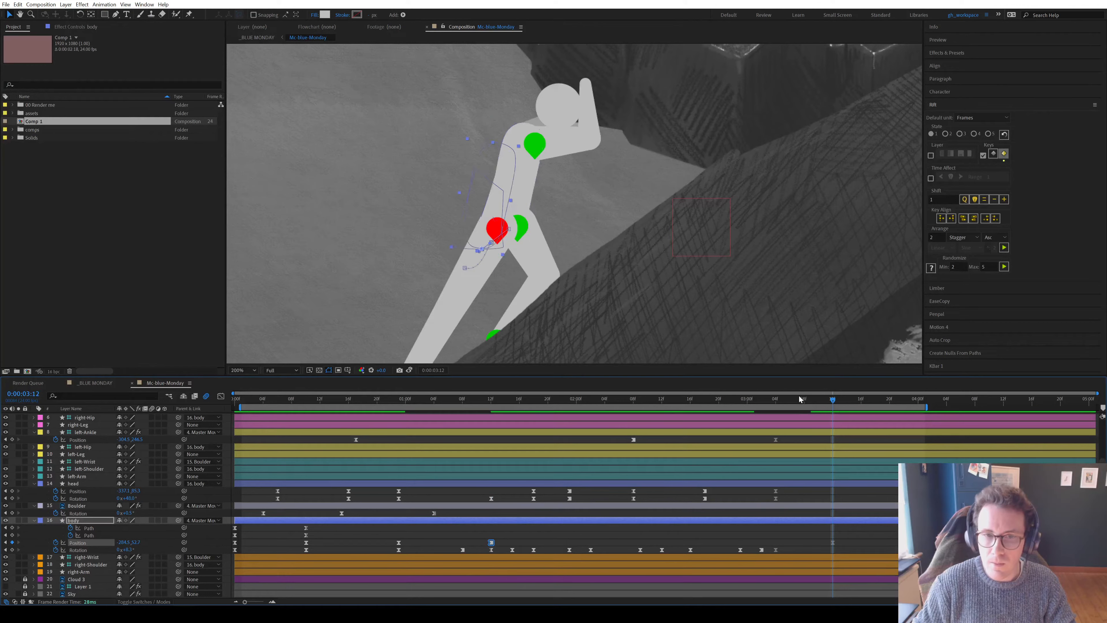
Copy the body's Position keyframe from 0:00:01:12 to 0:00:03:04
{"action": "left_click", "coordinate": [777, 400]}
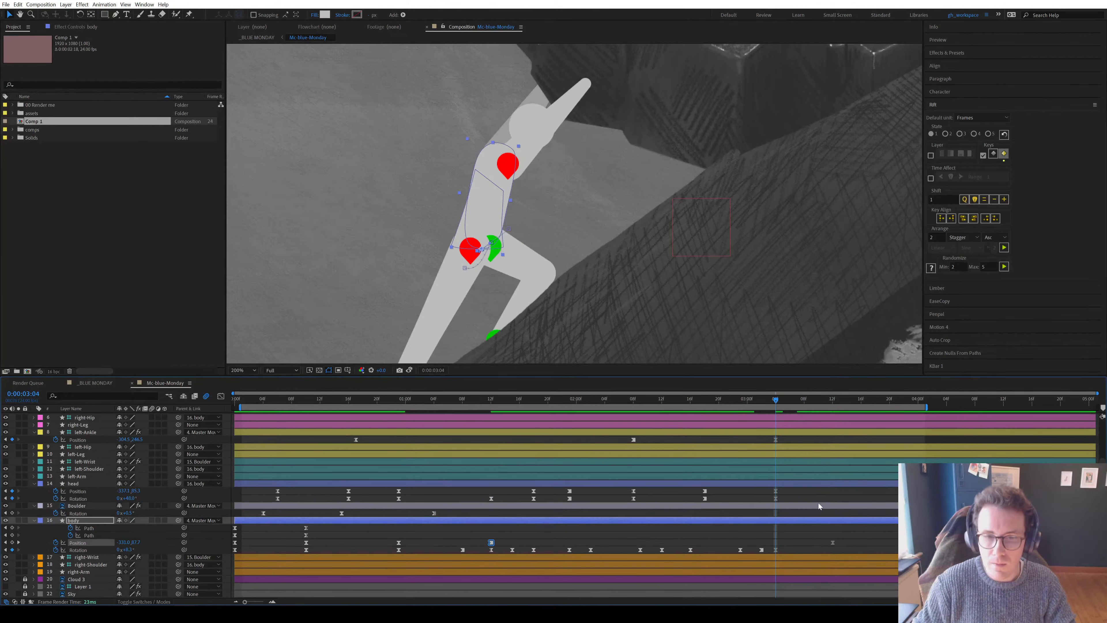
{"action": "left_click", "coordinate": [833, 543]}
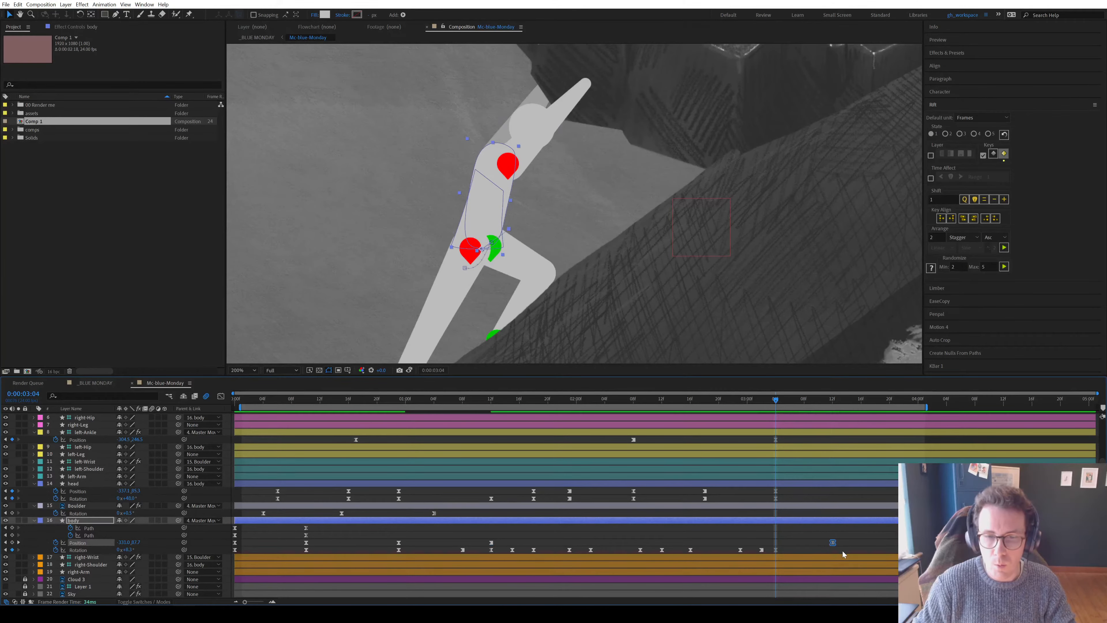
{"action": "left_click_drag", "start_coordinate": [784, 403], "coordinate": [833, 406]}
{"action": "key", "text": "ctrl+z"}
{"action": "left_click", "coordinate": [777, 404]}
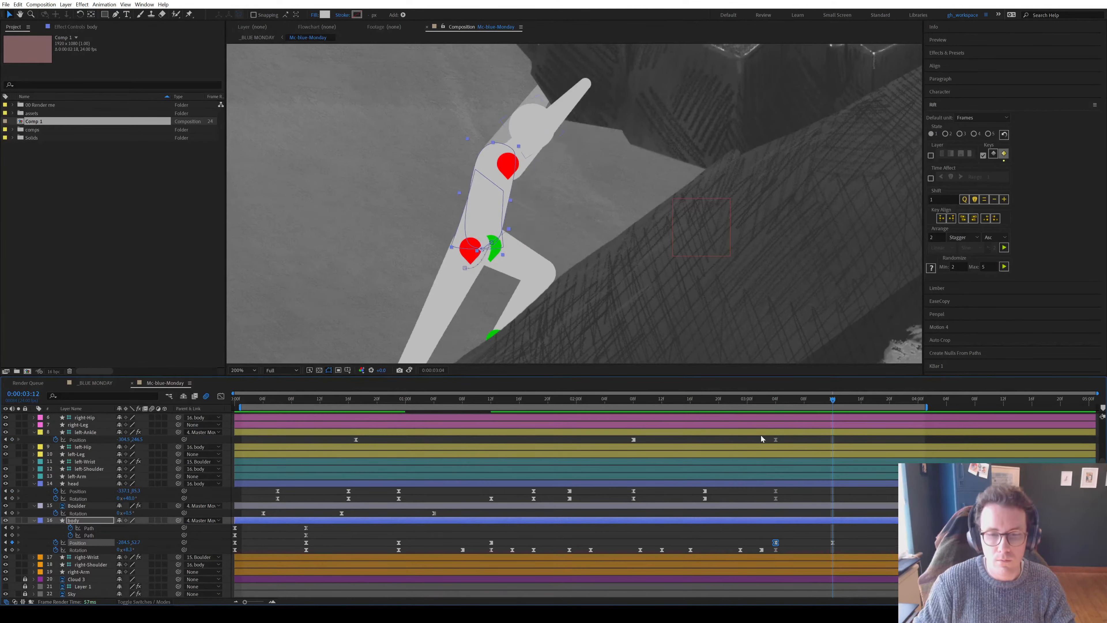
{"action": "left_click_drag", "start_coordinate": [463, 535], "coordinate": [510, 546]}
{"action": "key", "text": "ctrl+c"}
{"action": "key", "text": "ctrl+v"}
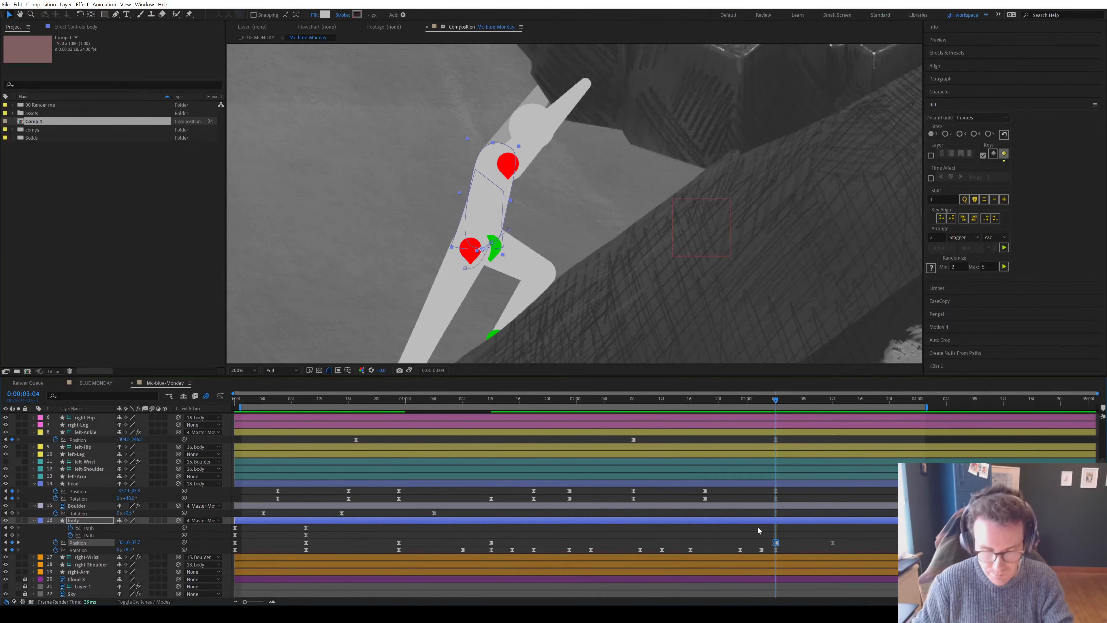
Try converting the body's motion path point at 0:00:03:12 to add curve handles, and undo the change
{"action": "left_click_drag", "start_coordinate": [801, 401], "coordinate": [833, 402]}
{"action": "scroll", "coordinate": [495, 235], "scroll_direction": "up", "scroll_amount": 2}
{"action": "left_click_drag", "start_coordinate": [824, 539], "coordinate": [841, 548]}
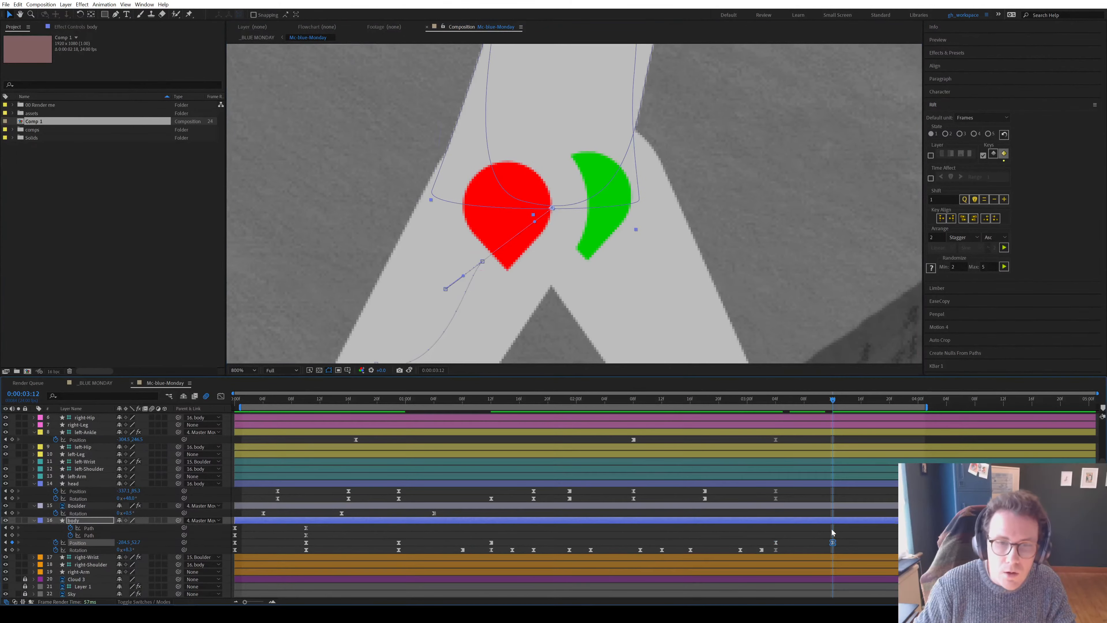
{"action": "left_click_drag", "start_coordinate": [118, 15], "coordinate": [140, 46]}
{"action": "left_click", "coordinate": [550, 213]}
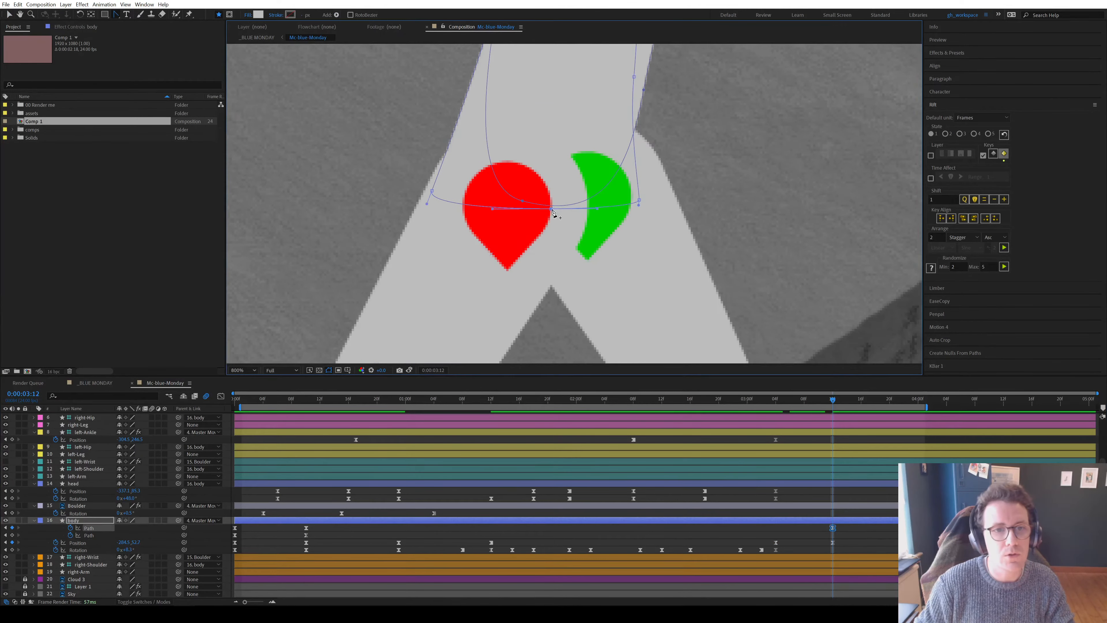
{"action": "key", "text": "ctrl+z"}
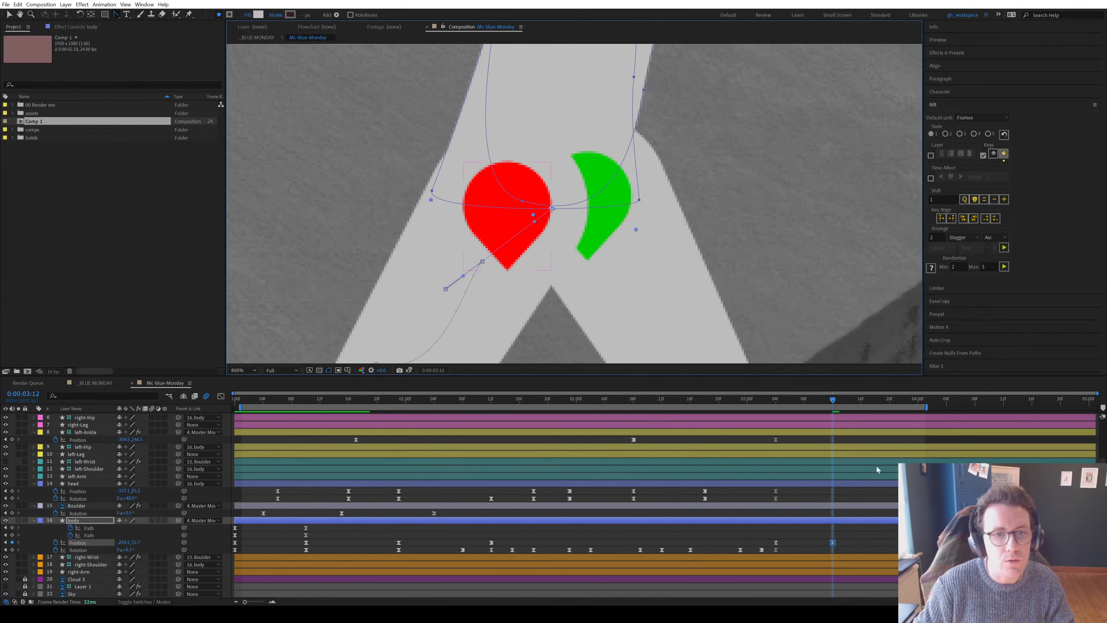
Bend the body's motion path between 0:00:03:04 and 0:00:03:12 into a downward arc and check the motion
{"action": "left_click", "coordinate": [802, 397]}
{"action": "left_click", "coordinate": [801, 400]}
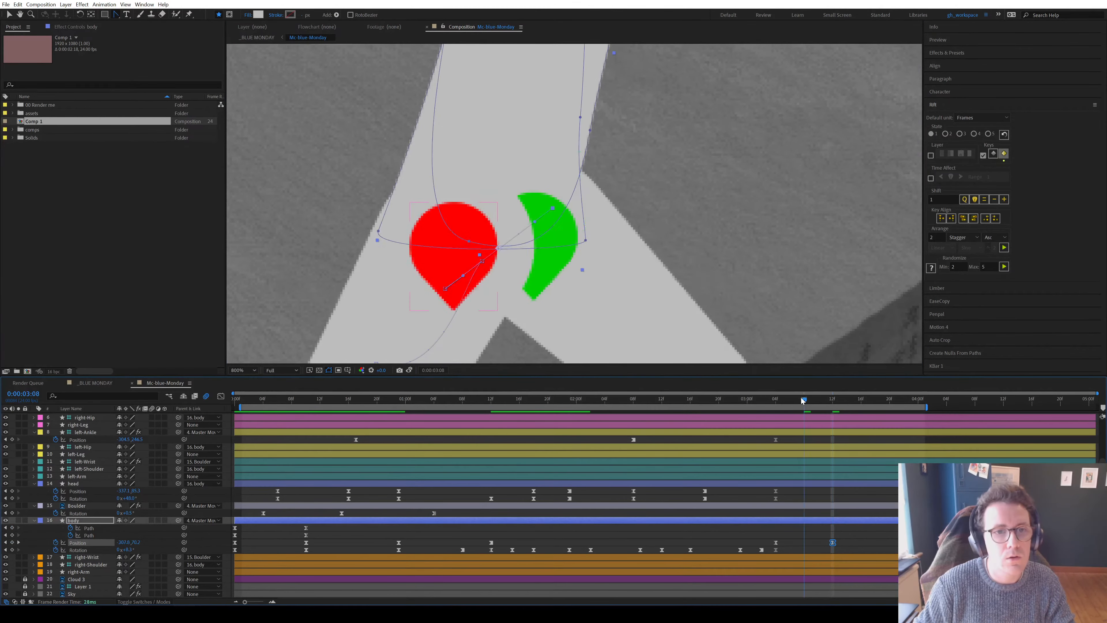
{"action": "key", "text": "v"}
{"action": "left_click_drag", "start_coordinate": [535, 222], "coordinate": [562, 294]}
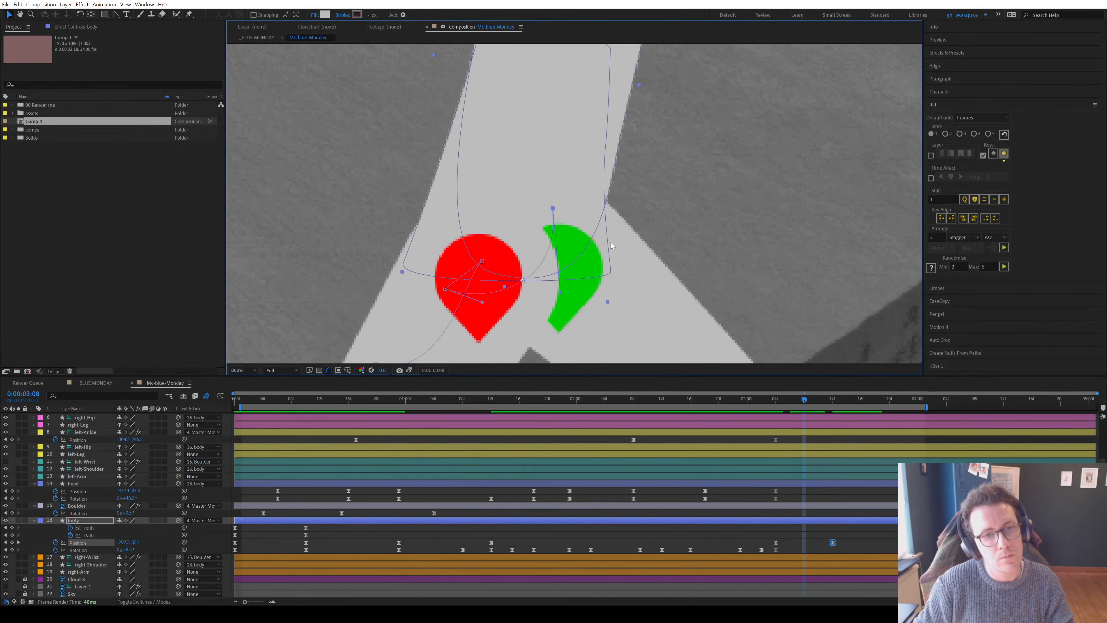
{"action": "key", "text": "comma"}
{"action": "left_click_drag", "start_coordinate": [775, 400], "coordinate": [779, 429]}
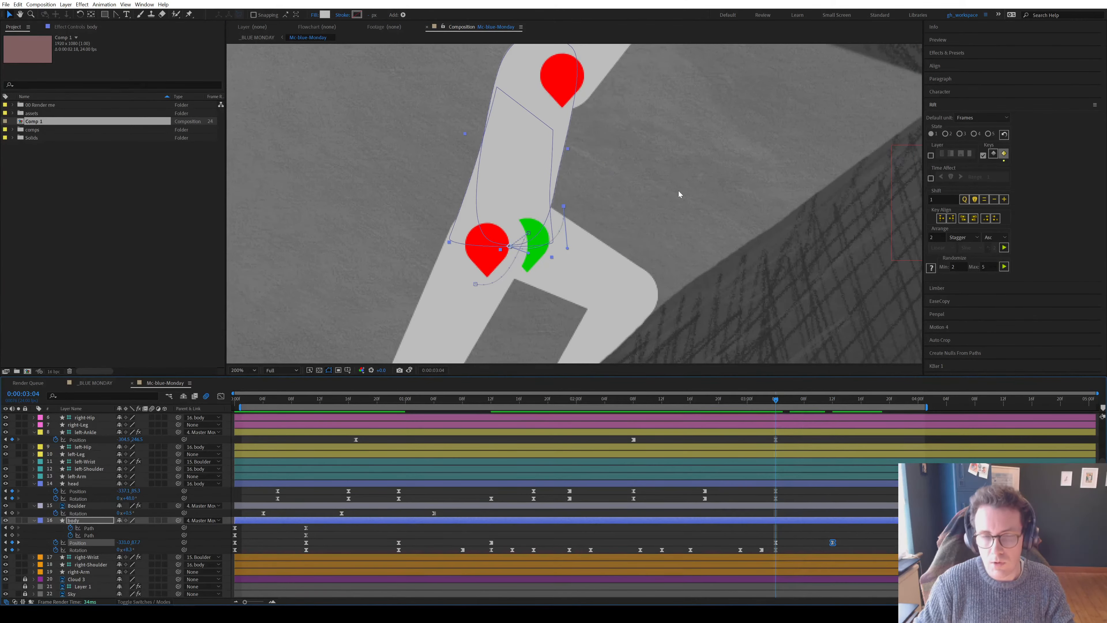
Move the right-ankle and left-ankle Position keyframes from 0:00:03:04 to 0:00:03:02
{"action": "key", "text": "comma"}
{"action": "key", "text": "comma"}
{"action": "key", "text": "period"}
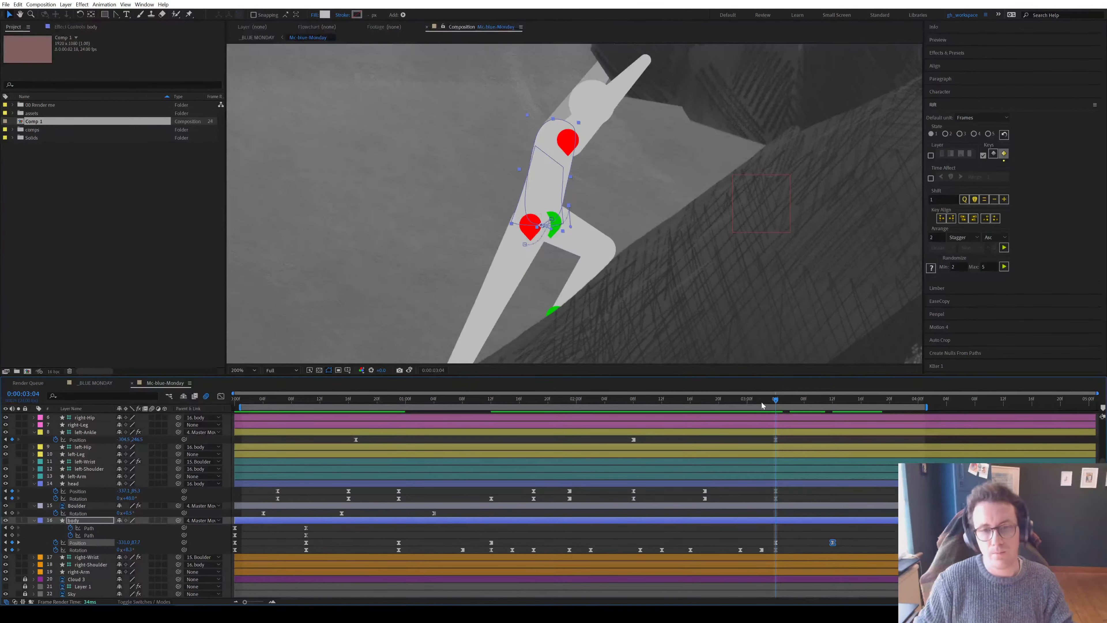
{"action": "left_click", "coordinate": [747, 401]}
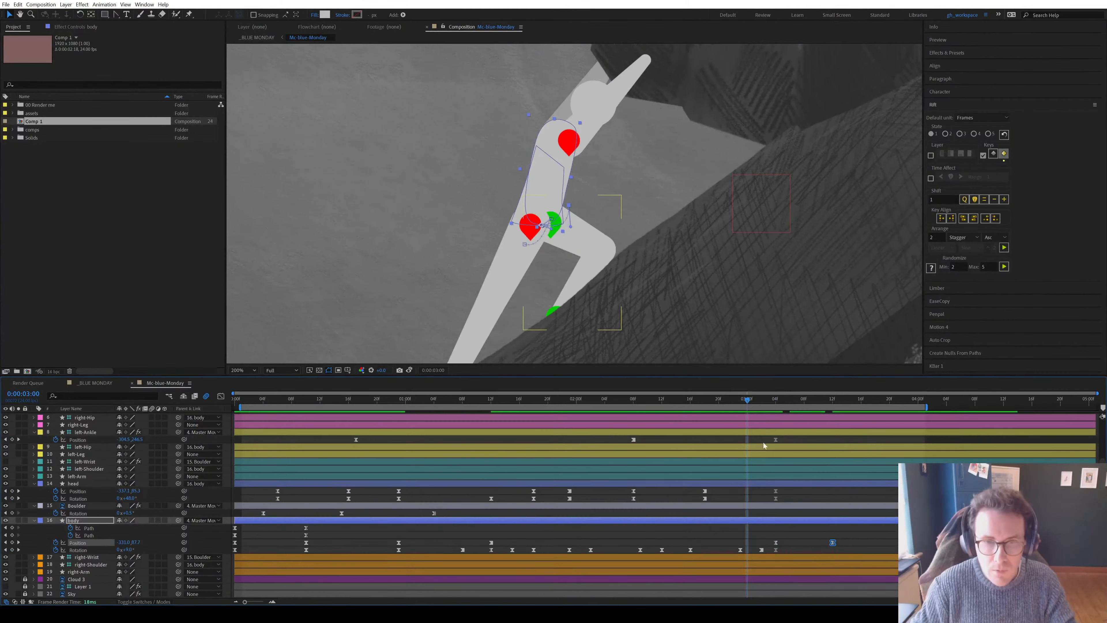
{"action": "left_click_drag", "start_coordinate": [527, 279], "coordinate": [576, 178]}
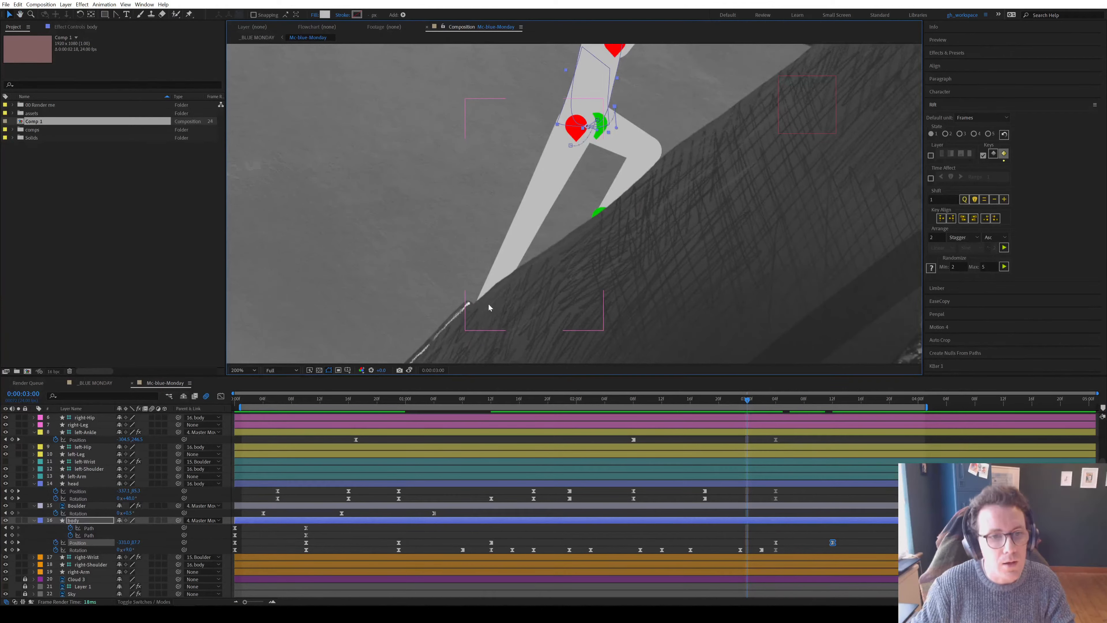
{"action": "left_click", "coordinate": [90, 448]}
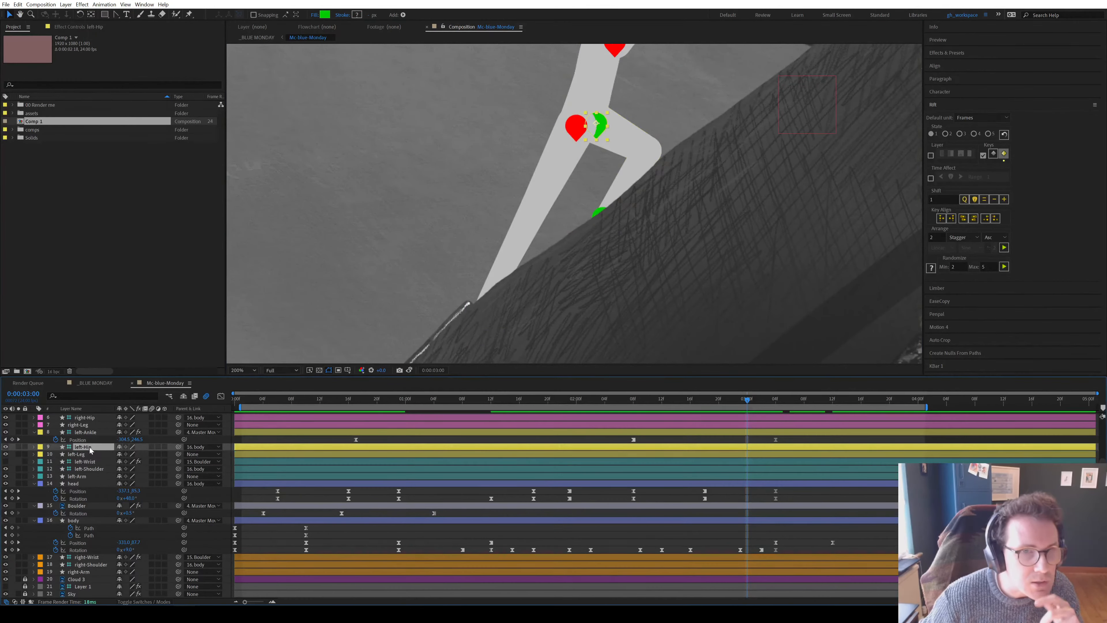
{"action": "left_click", "coordinate": [87, 418]}
{"action": "scroll", "coordinate": [93, 429], "scroll_direction": "up", "scroll_amount": 1}
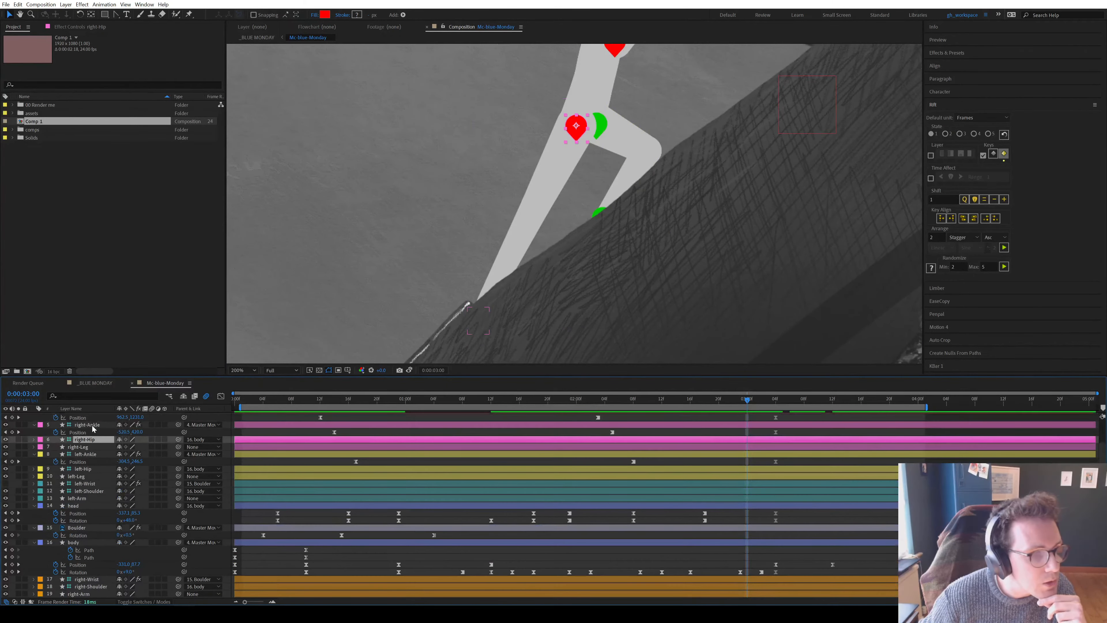
{"action": "left_click", "coordinate": [91, 425]}
{"action": "left_click_drag", "start_coordinate": [752, 399], "coordinate": [762, 399]}
{"action": "scroll", "coordinate": [793, 436], "scroll_direction": "up", "scroll_amount": 1}
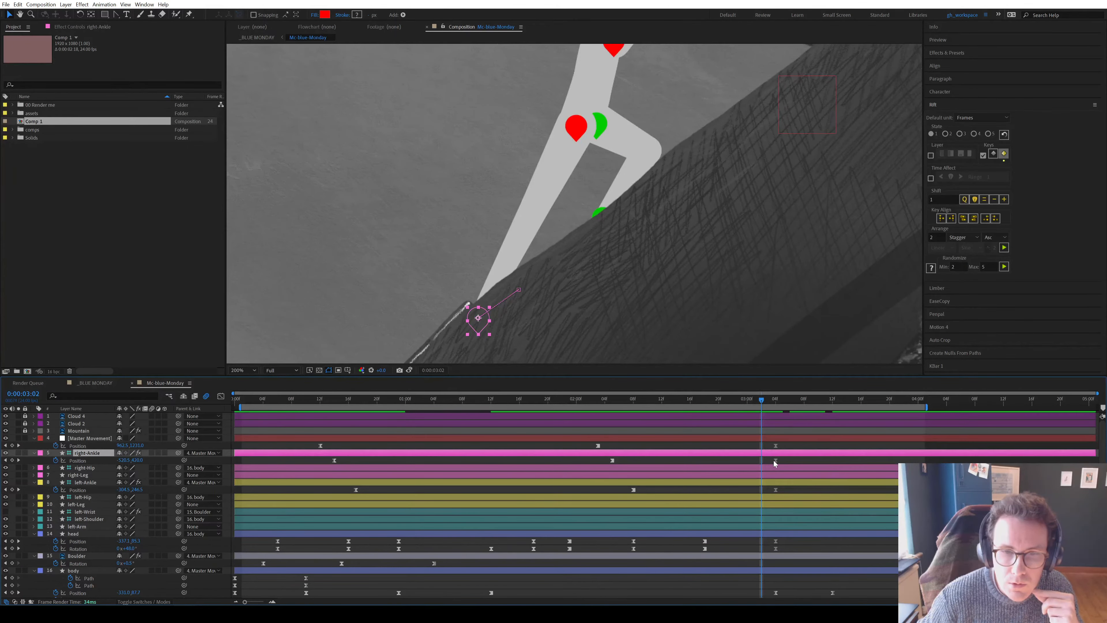
{"action": "left_click_drag", "start_coordinate": [770, 459], "coordinate": [782, 492]}
{"action": "left_click_drag", "start_coordinate": [775, 490], "coordinate": [762, 490]}
Key the right ankle's Position at 0:00:03:09 with a copy of its keyframe from 0:00:00:14
{"action": "left_click_drag", "start_coordinate": [761, 399], "coordinate": [810, 410]}
{"action": "scroll", "coordinate": [503, 235], "scroll_direction": "up", "scroll_amount": 1}
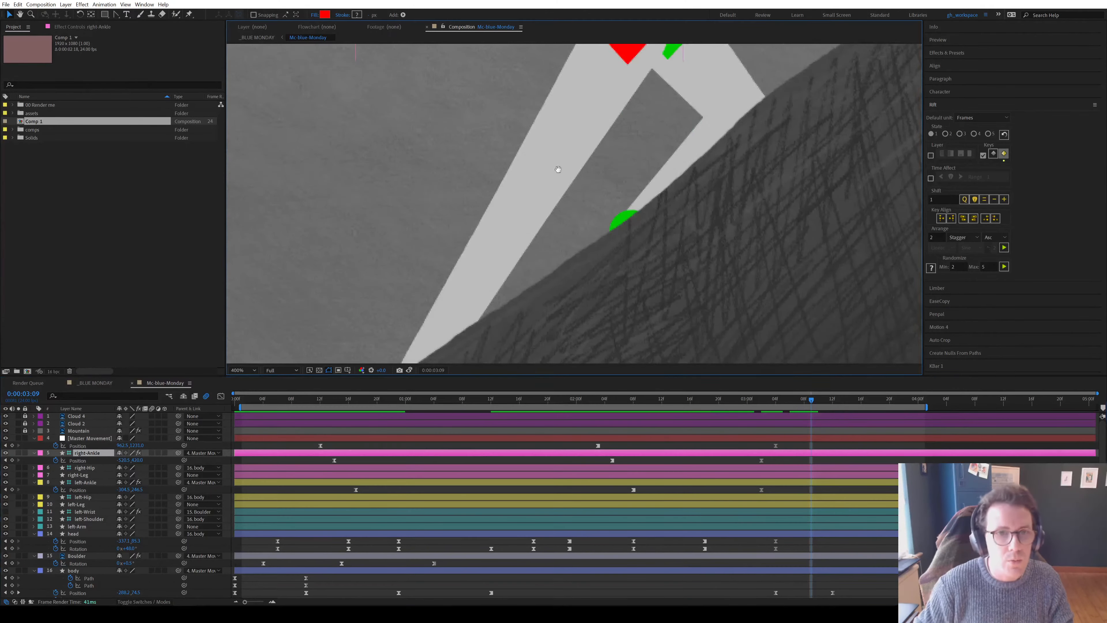
{"action": "left_click_drag", "start_coordinate": [487, 325], "coordinate": [538, 211]}
{"action": "scroll", "coordinate": [538, 211], "scroll_direction": "down", "scroll_amount": 1}
{"action": "left_click_drag", "start_coordinate": [514, 267], "coordinate": [574, 215]}
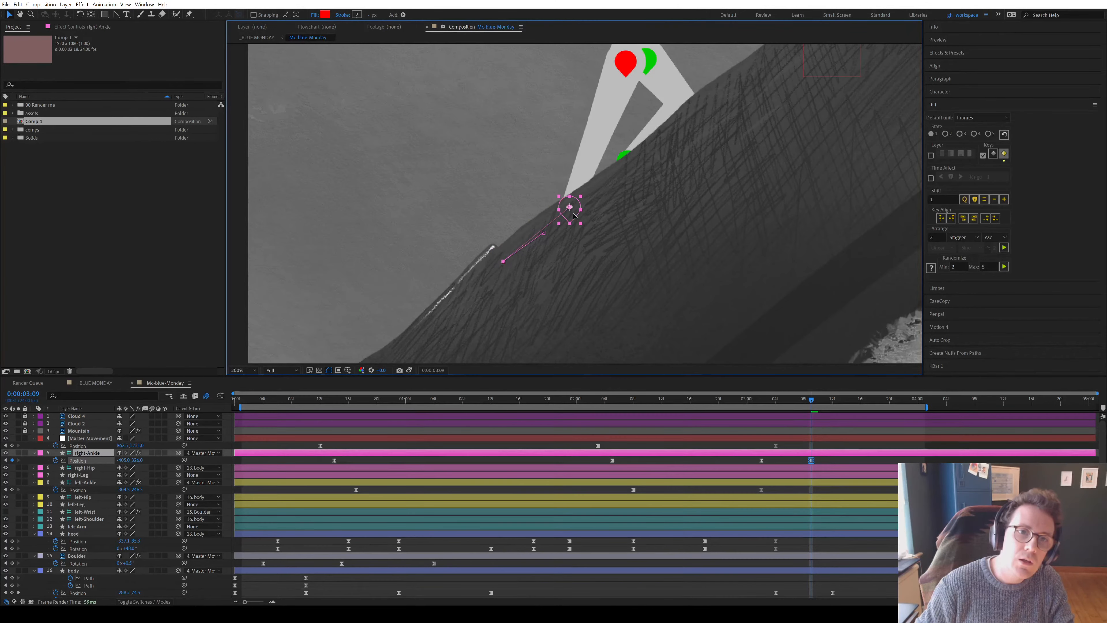
{"action": "left_click_drag", "start_coordinate": [326, 464], "coordinate": [325, 464]}
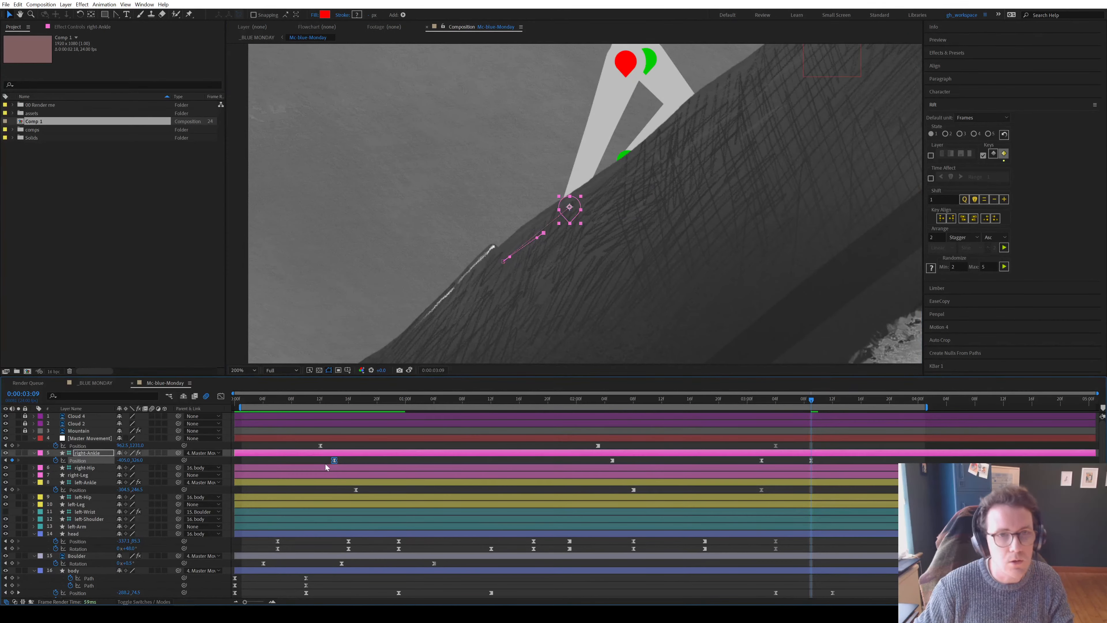
{"action": "key", "text": "ctrl+c"}
{"action": "key", "text": "ctrl+v"}
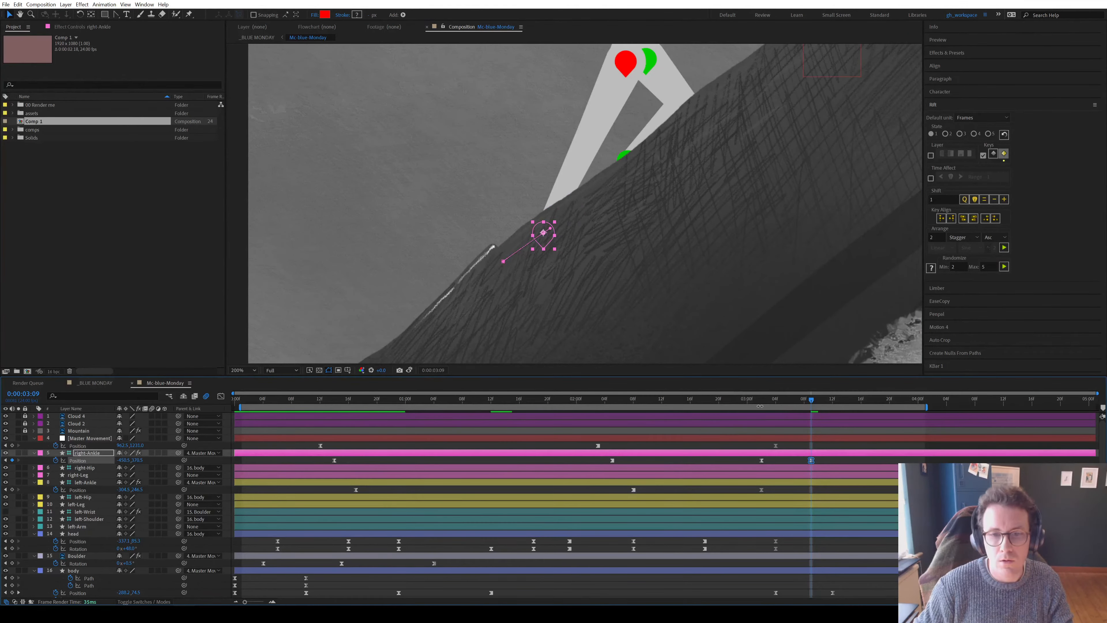
Move Master Movement's Position keyframe from 0:00:03:04 to 0:00:03:02 and paste a copy of its 0:00:00:12 keyframe at 0:00:03:20
{"action": "left_click", "coordinate": [760, 401]}
{"action": "left_click_drag", "start_coordinate": [769, 405], "coordinate": [762, 447]}
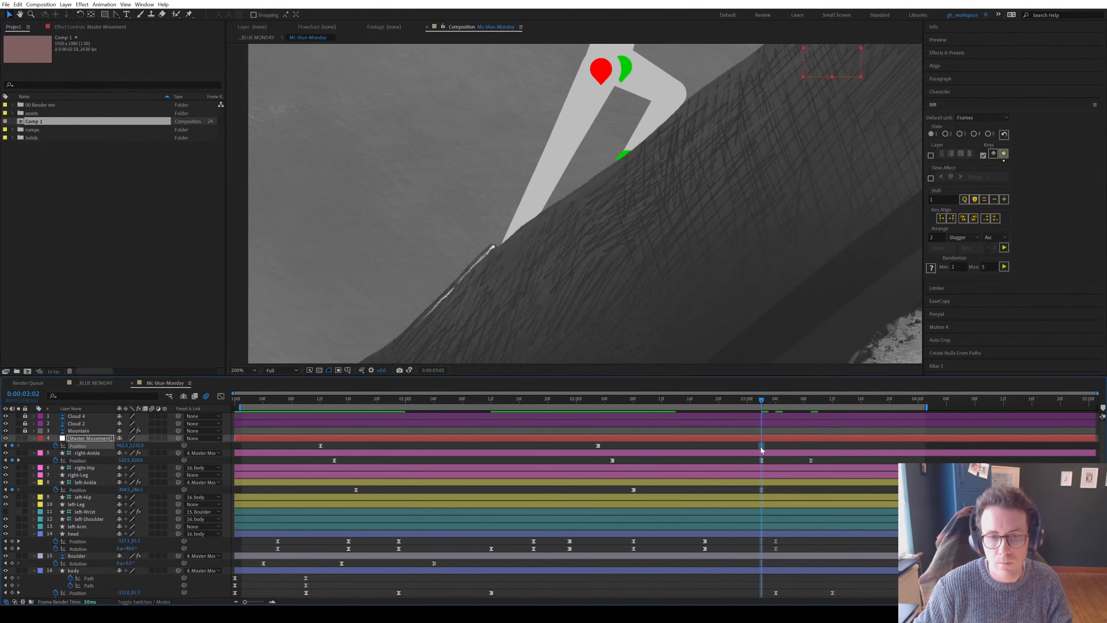
{"action": "scroll", "coordinate": [693, 227], "scroll_direction": "down", "scroll_amount": 1}
{"action": "scroll", "coordinate": [693, 227], "scroll_direction": "down", "scroll_amount": 2}
{"action": "left_click", "coordinate": [320, 446]}
{"action": "key", "text": "ctrl+c"}
{"action": "left_click", "coordinate": [890, 400]}
{"action": "key", "text": "ctrl+v"}
Preview the motion from 0:00:02:23 and move Master Movement's last Position keyframe to 0:00:04:00
{"action": "left_click_drag", "start_coordinate": [768, 400], "coordinate": [742, 401]}
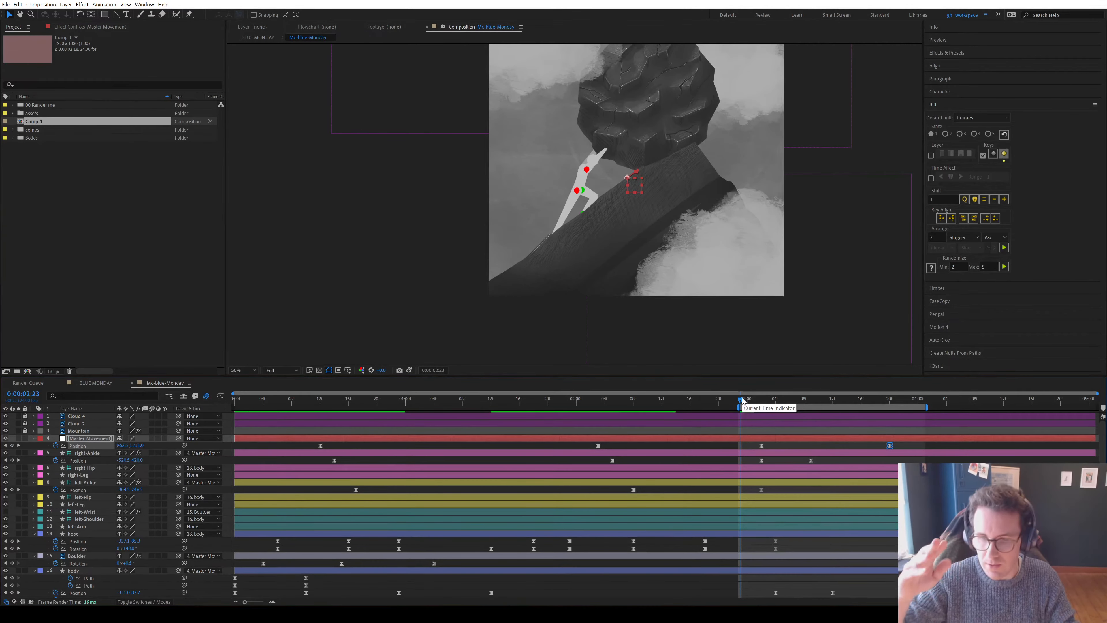
{"action": "key", "text": "space"}
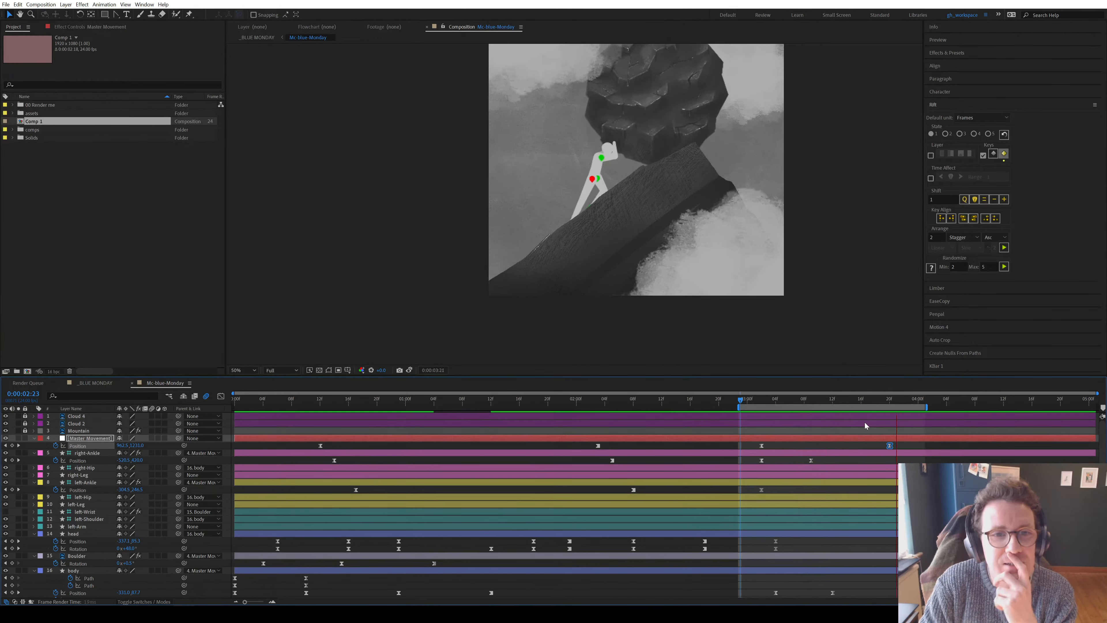
{"action": "left_click", "coordinate": [911, 400]}
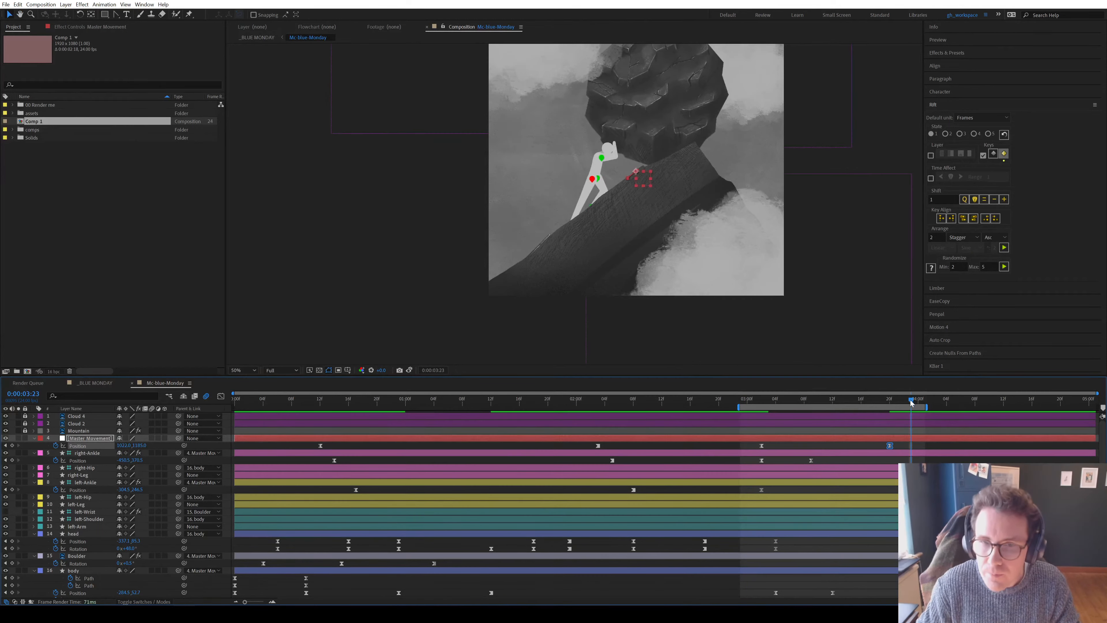
{"action": "left_click_drag", "start_coordinate": [906, 450], "coordinate": [909, 449]}
Check the right ankle's step from 0:00:03:02 and delay the body's last two Position keyframes to 0:00:03:13 and 0:00:03:21
{"action": "left_click", "coordinate": [772, 454]}
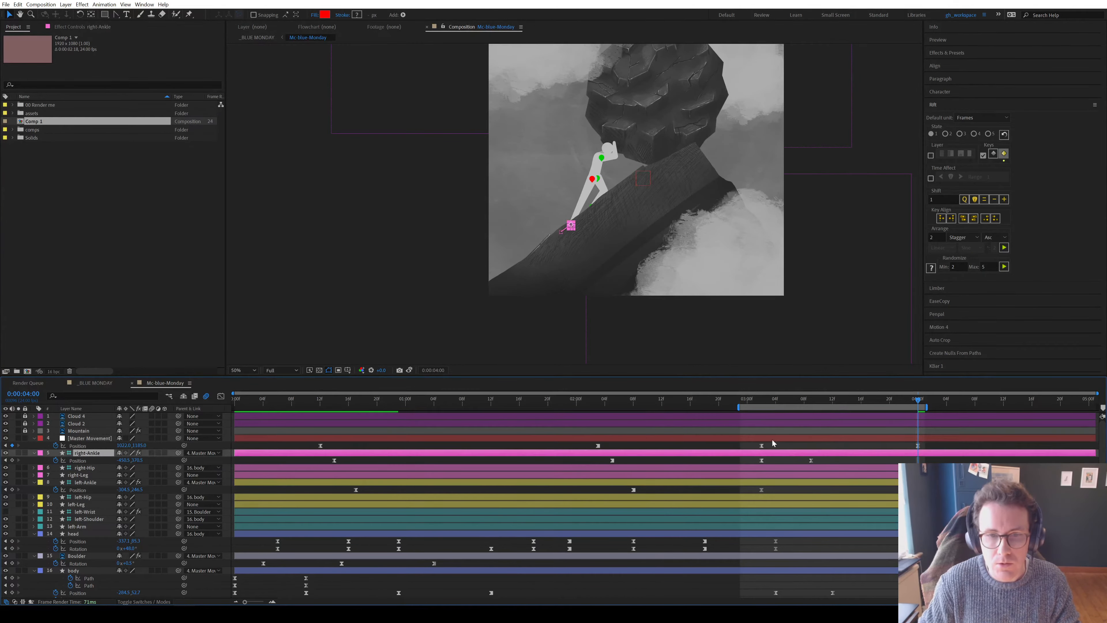
{"action": "left_click", "coordinate": [763, 400]}
{"action": "left_click_drag", "start_coordinate": [764, 402], "coordinate": [806, 411]}
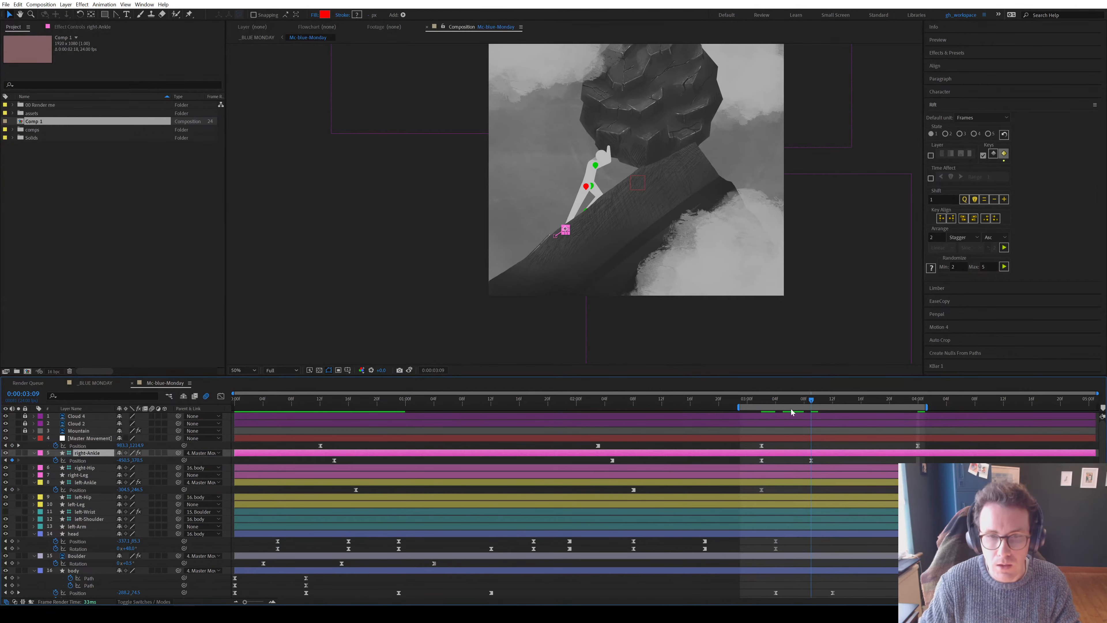
{"action": "left_click", "coordinate": [767, 413]}
{"action": "scroll", "coordinate": [813, 500], "scroll_direction": "down", "scroll_amount": 1}
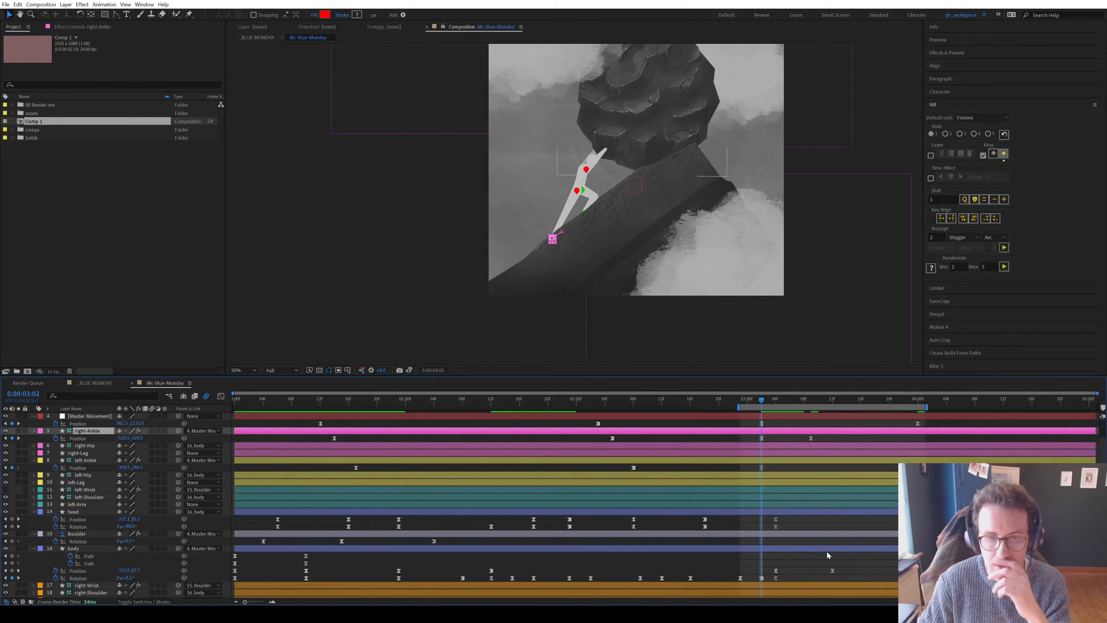
{"action": "left_click", "coordinate": [775, 402]}
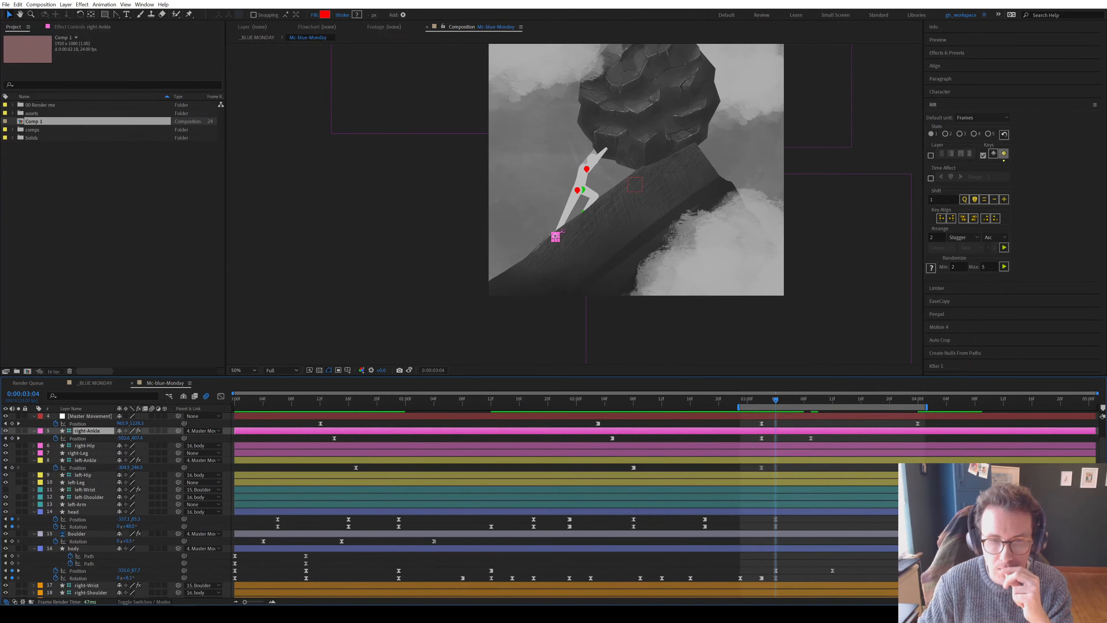
{"action": "key", "text": "="}
{"action": "left_click_drag", "start_coordinate": [788, 602], "coordinate": [731, 574]}
{"action": "scroll", "coordinate": [807, 572], "scroll_direction": "down", "scroll_amount": 3}
{"action": "left_click_drag", "start_coordinate": [737, 570], "coordinate": [808, 571]}
Delay Master Movement's last two Position keyframes to 0:00:03:12 and 0:00:04:10
{"action": "scroll", "coordinate": [779, 524], "scroll_direction": "up", "scroll_amount": 1}
{"action": "left_click_drag", "start_coordinate": [905, 449], "coordinate": [805, 446]}
{"action": "key", "text": "ctrl+shift+a"}
Try to arc the right ankle's motion path by pulling curve handles out of the point at the start of its step
{"action": "left_click_drag", "start_coordinate": [720, 403], "coordinate": [764, 410]}
{"action": "left_click", "coordinate": [786, 453]}
{"action": "scroll", "coordinate": [567, 246], "scroll_direction": "up", "scroll_amount": 4}
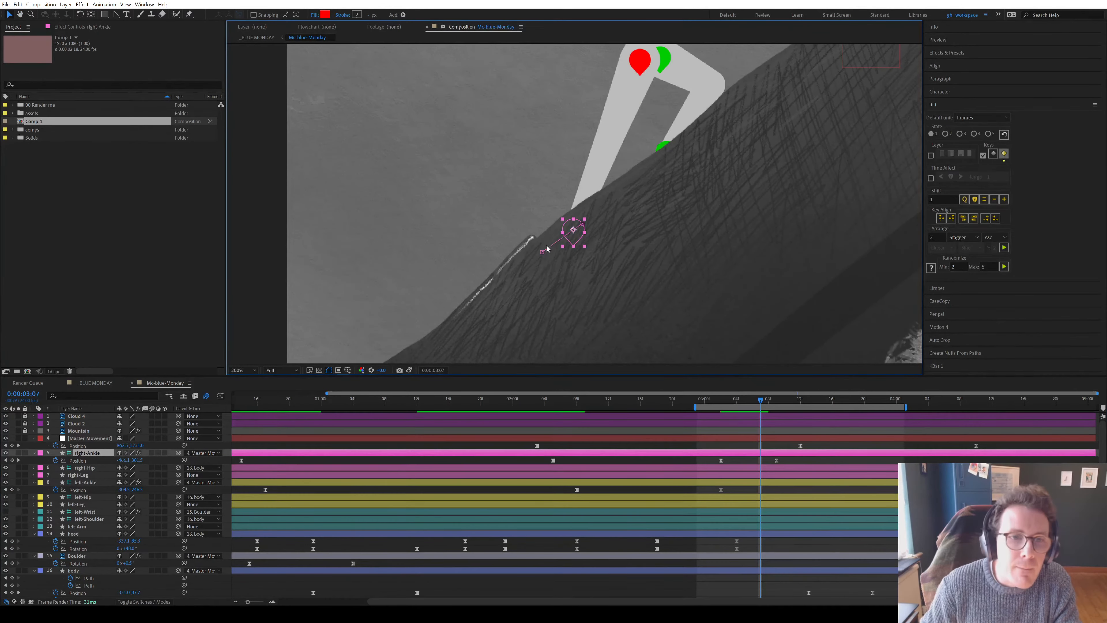
{"action": "left_click", "coordinate": [543, 252]}
{"action": "scroll", "coordinate": [544, 251], "scroll_direction": "up", "scroll_amount": 1}
{"action": "left_click_drag", "start_coordinate": [532, 294], "coordinate": [544, 220]}
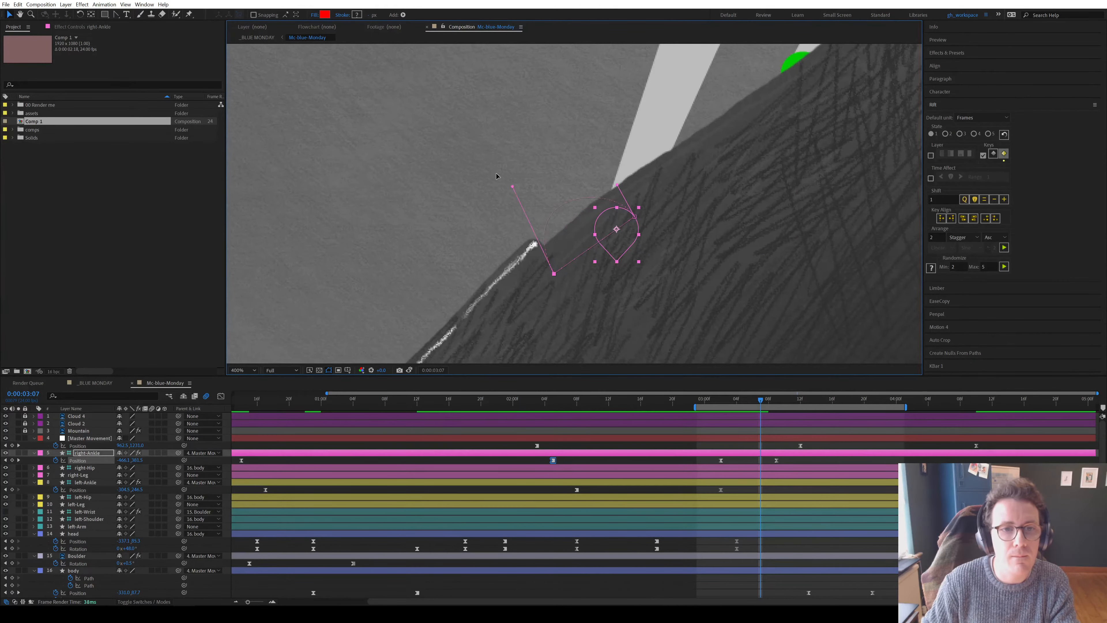
{"action": "left_click_drag", "start_coordinate": [617, 186], "coordinate": [663, 98]}
{"action": "key", "text": "comma"}
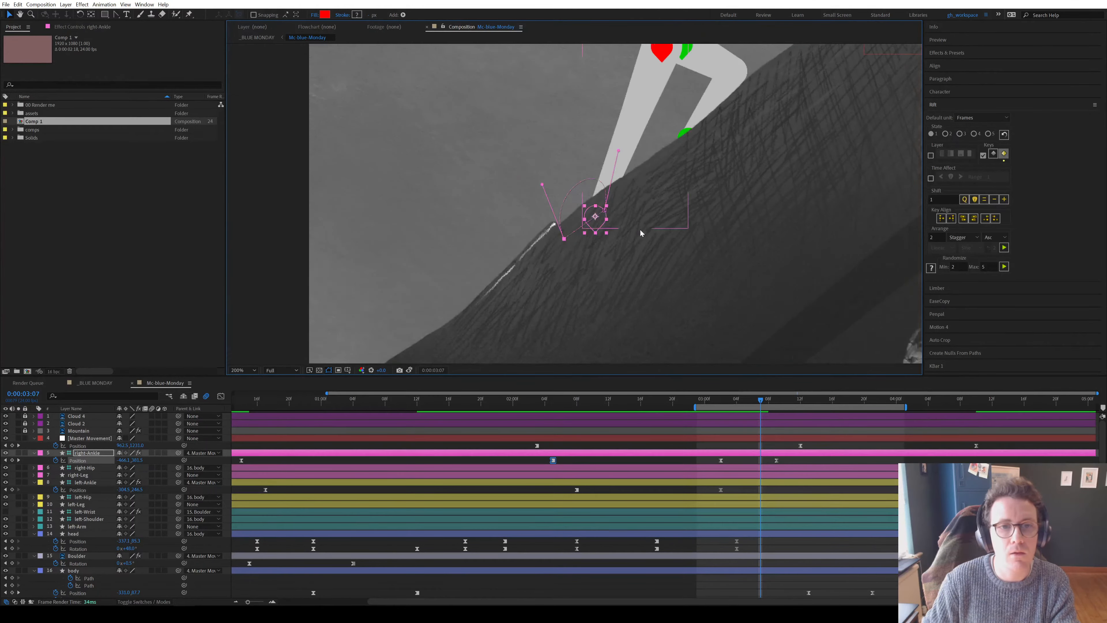
Add a curve handle to the right ankle's motion path point at 0:00:03:09 to bend the step upward
{"action": "left_click_drag", "start_coordinate": [723, 402], "coordinate": [761, 409]}
{"action": "key", "text": "period"}
{"action": "key", "text": "period"}
{"action": "left_click", "coordinate": [695, 230]}
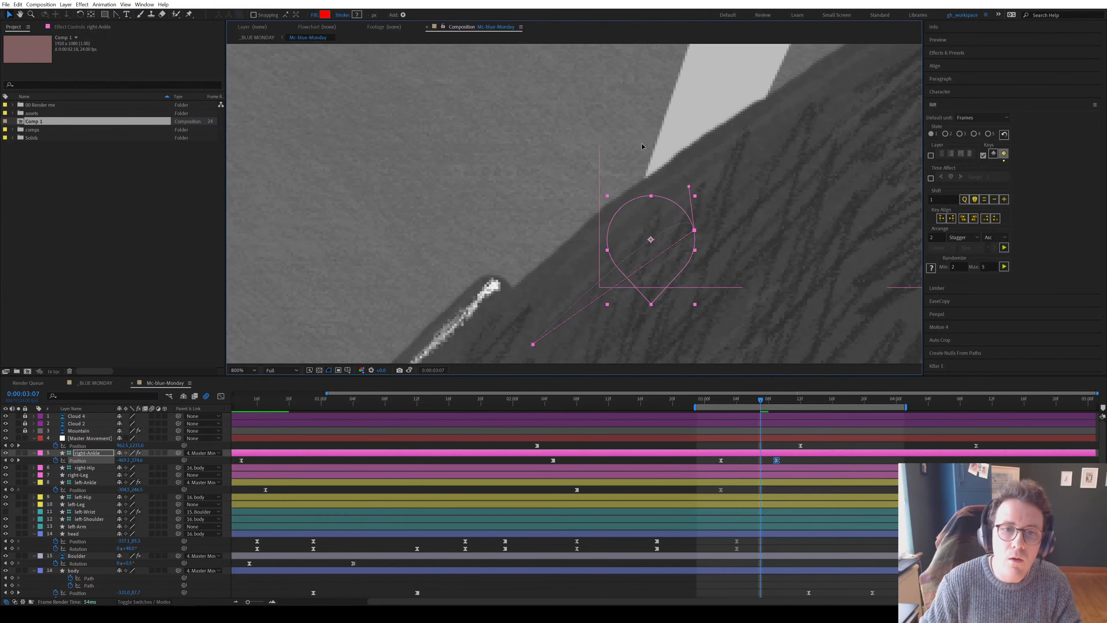